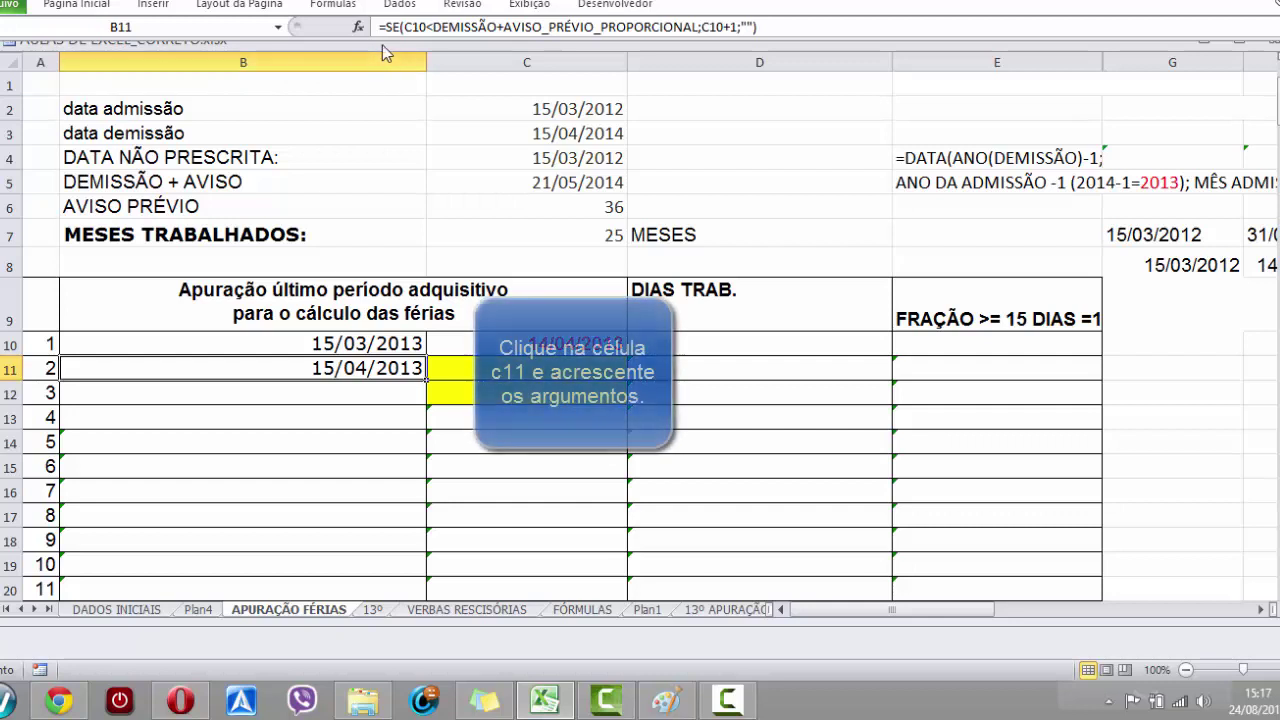
# - Wrap the formula in B11 in an outer SE that returns "" when C10="" and otherwise evaluates the existing SE expression
pyautogui.click(384, 27)
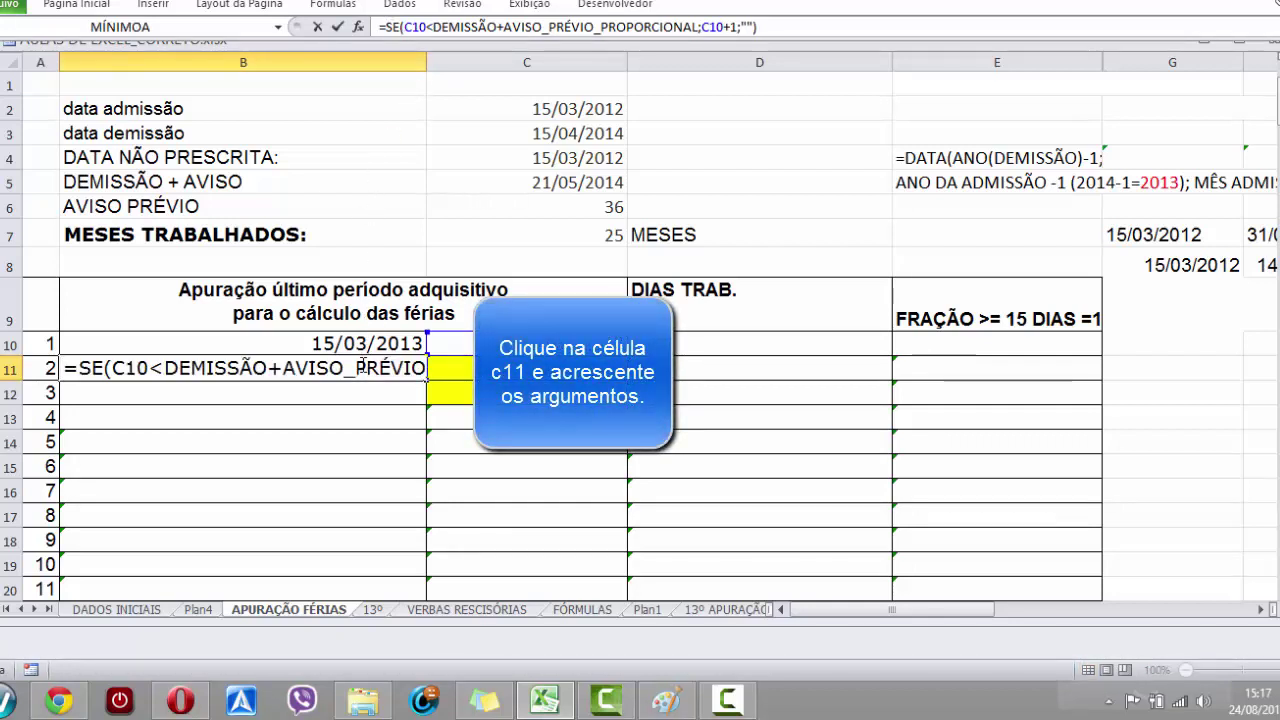
pyautogui.write('se')
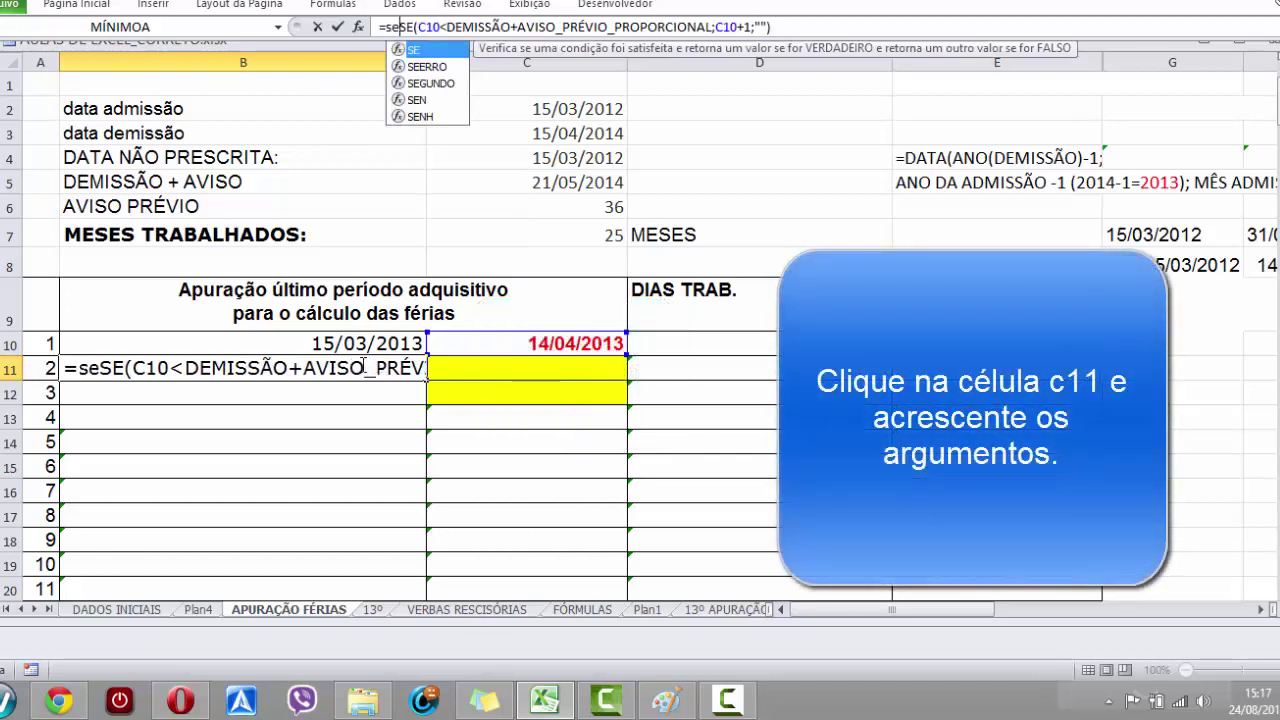
pyautogui.write('(')
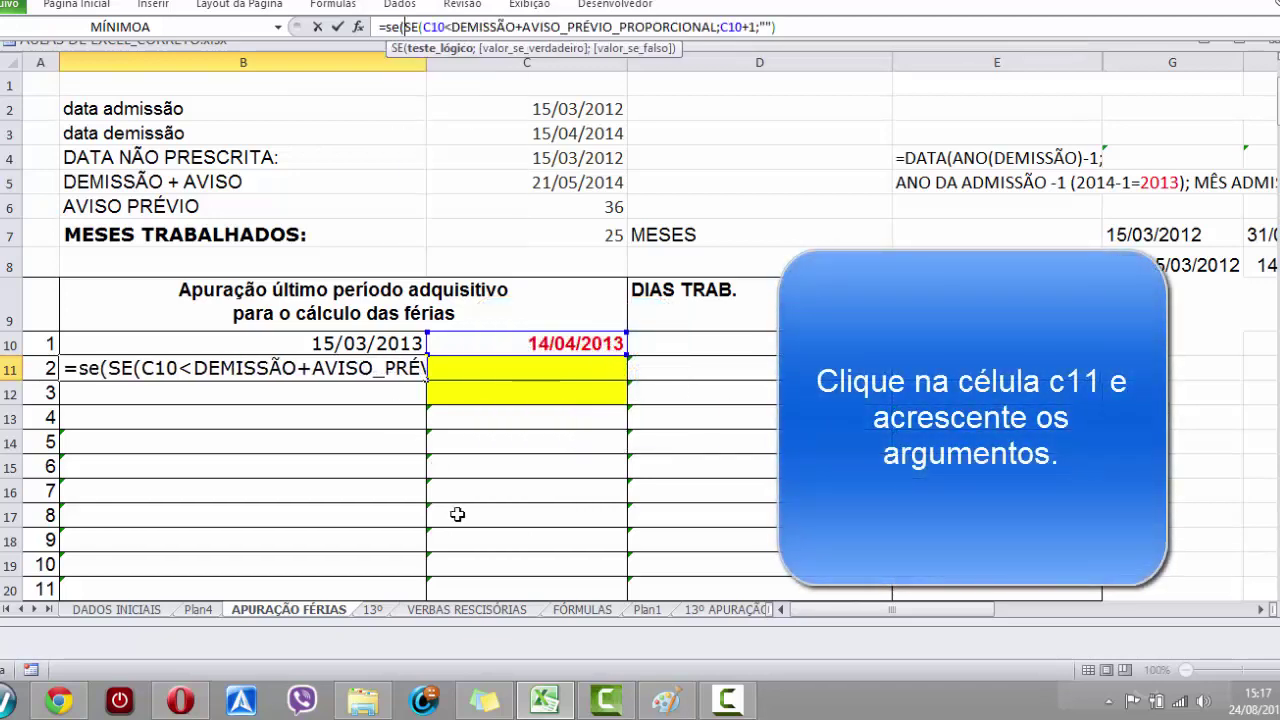
pyautogui.click(455, 345)
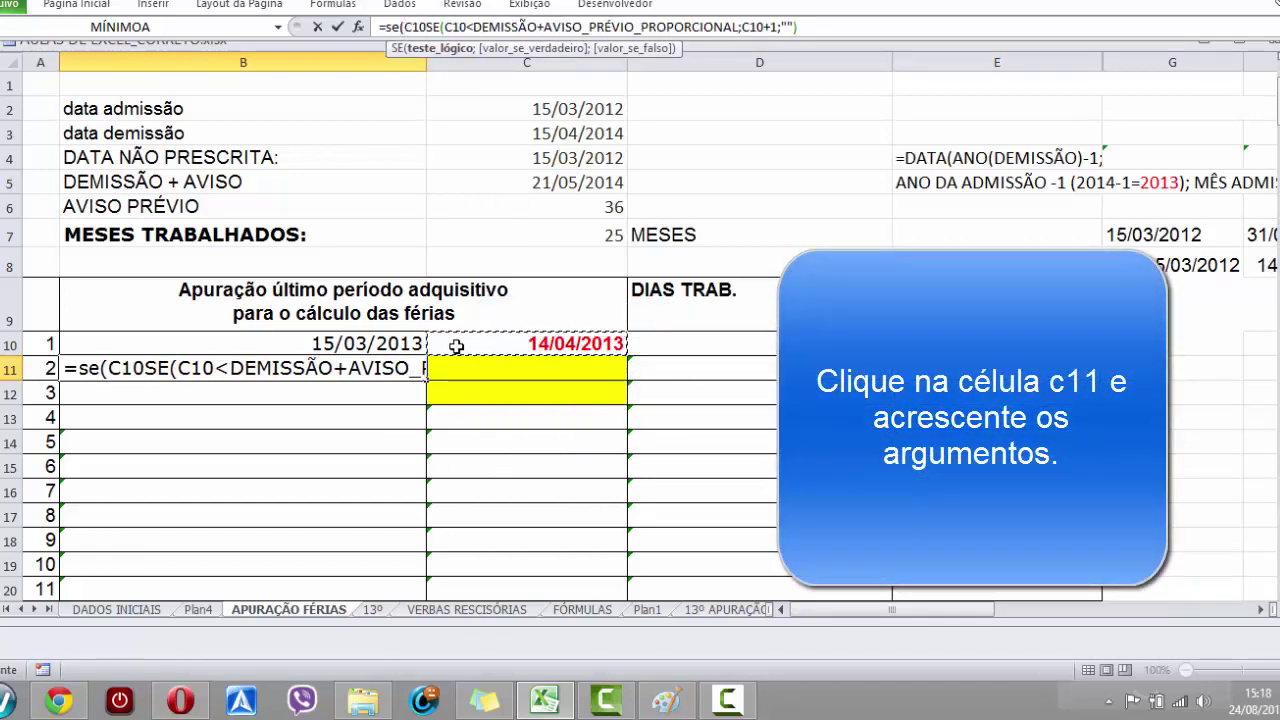
pyautogui.write('=')
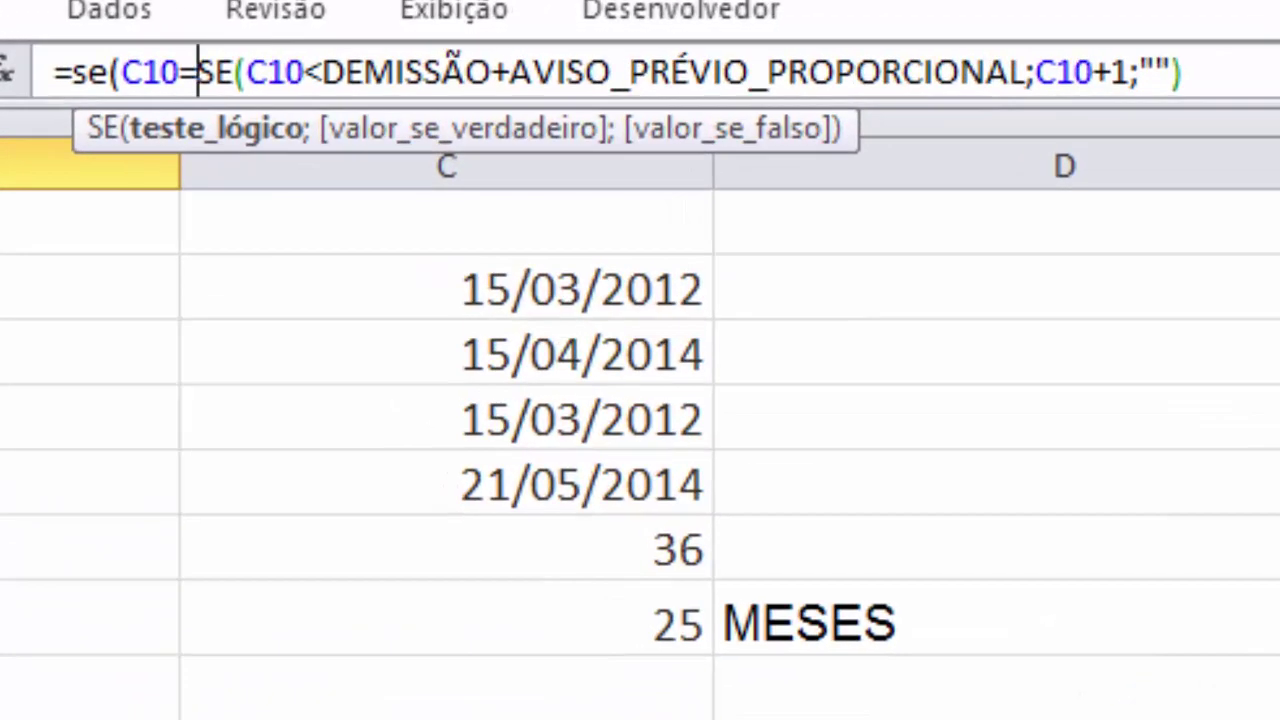
pyautogui.write('""')
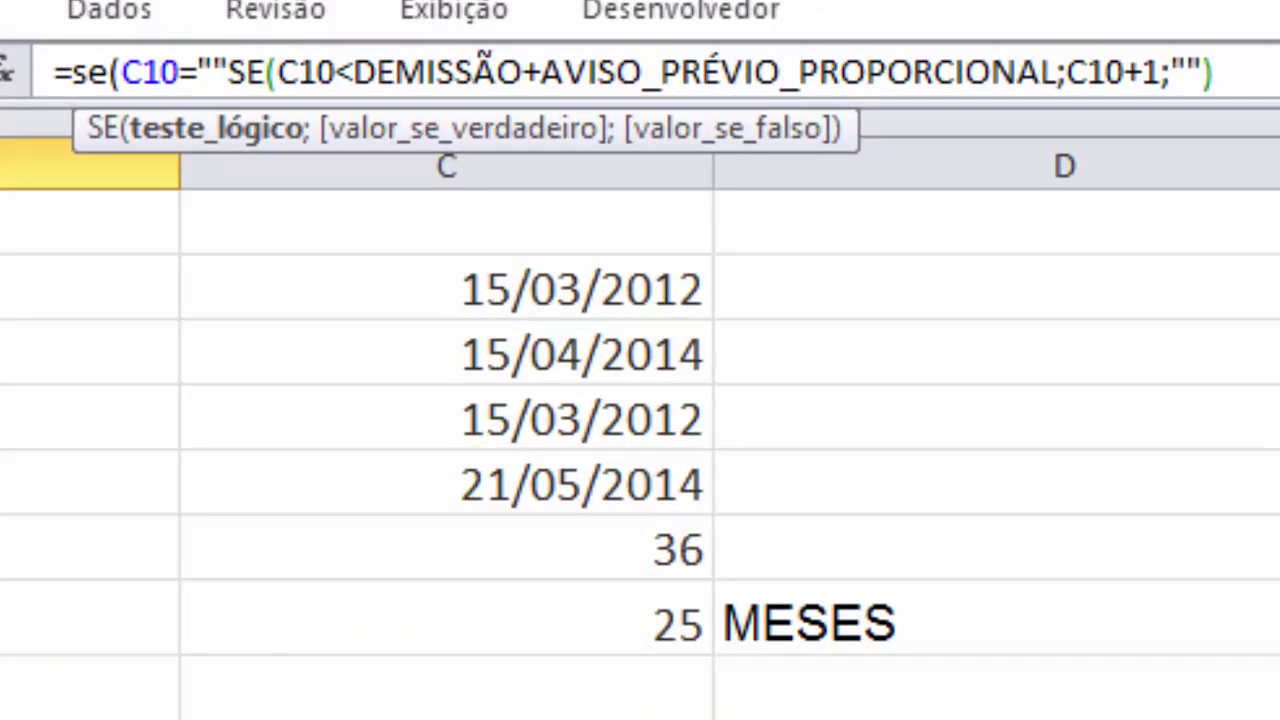
pyautogui.write(';""')
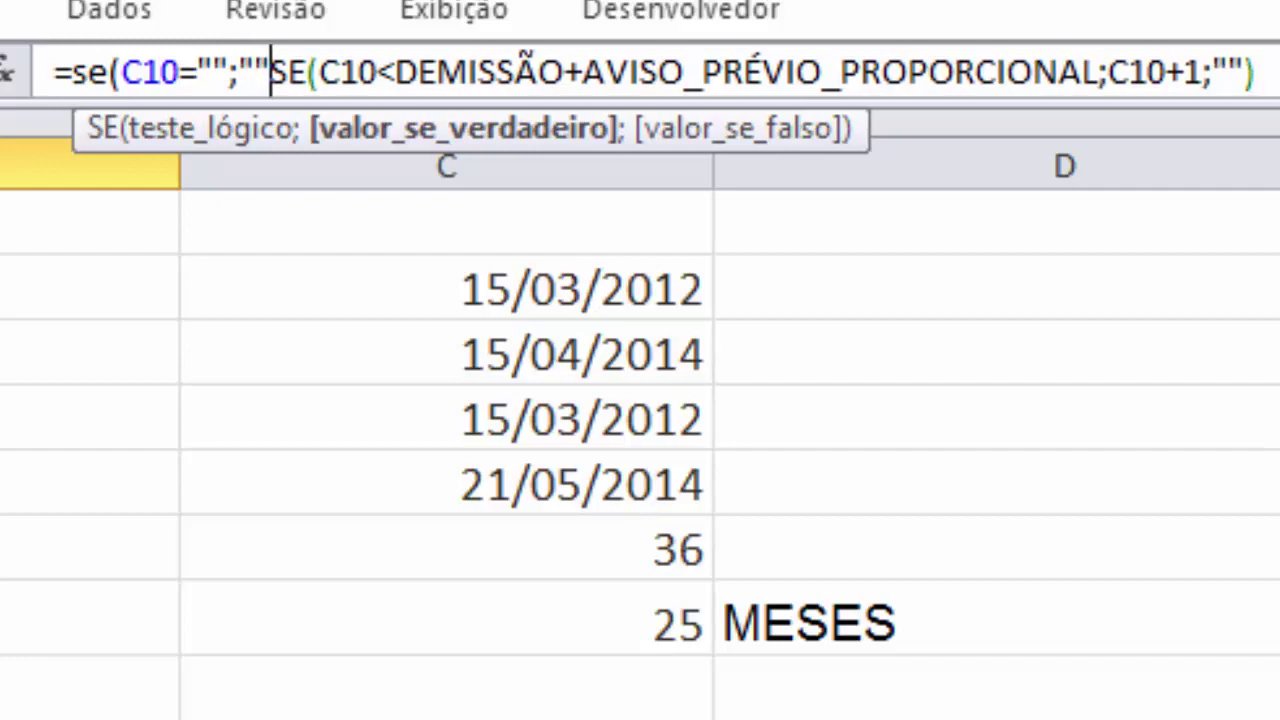
pyautogui.write(';')
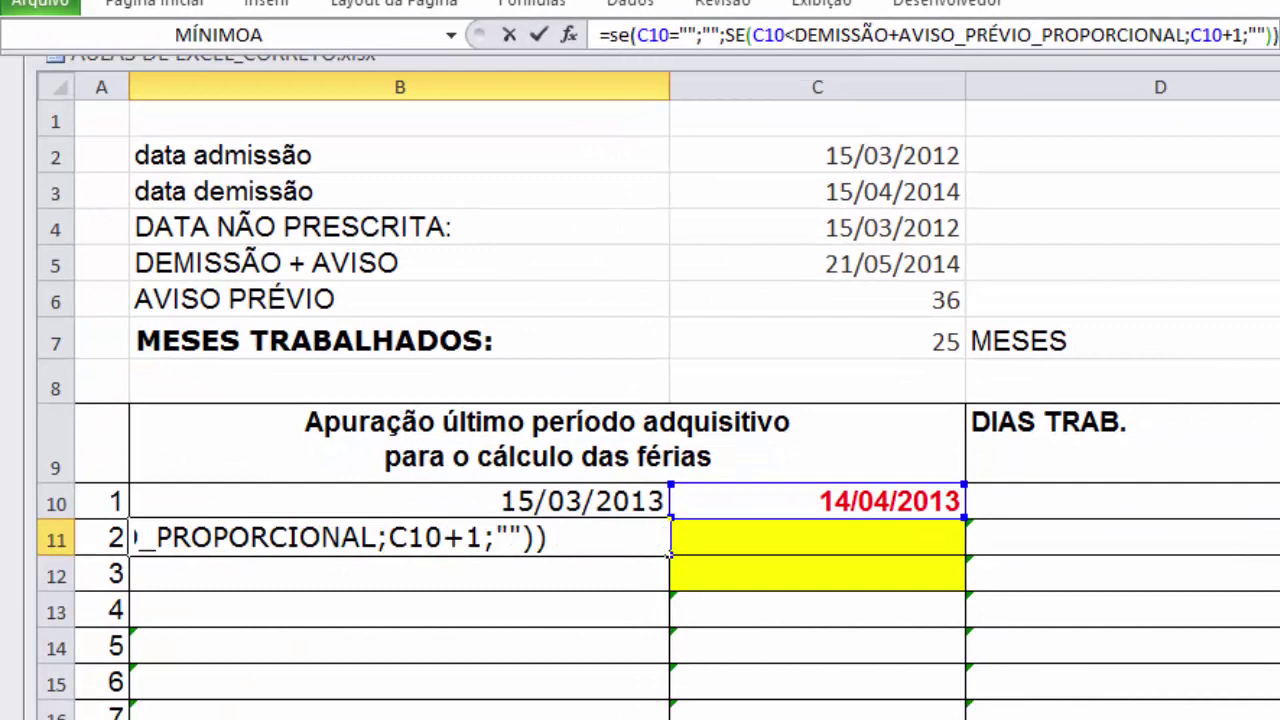
pyautogui.press('Return')
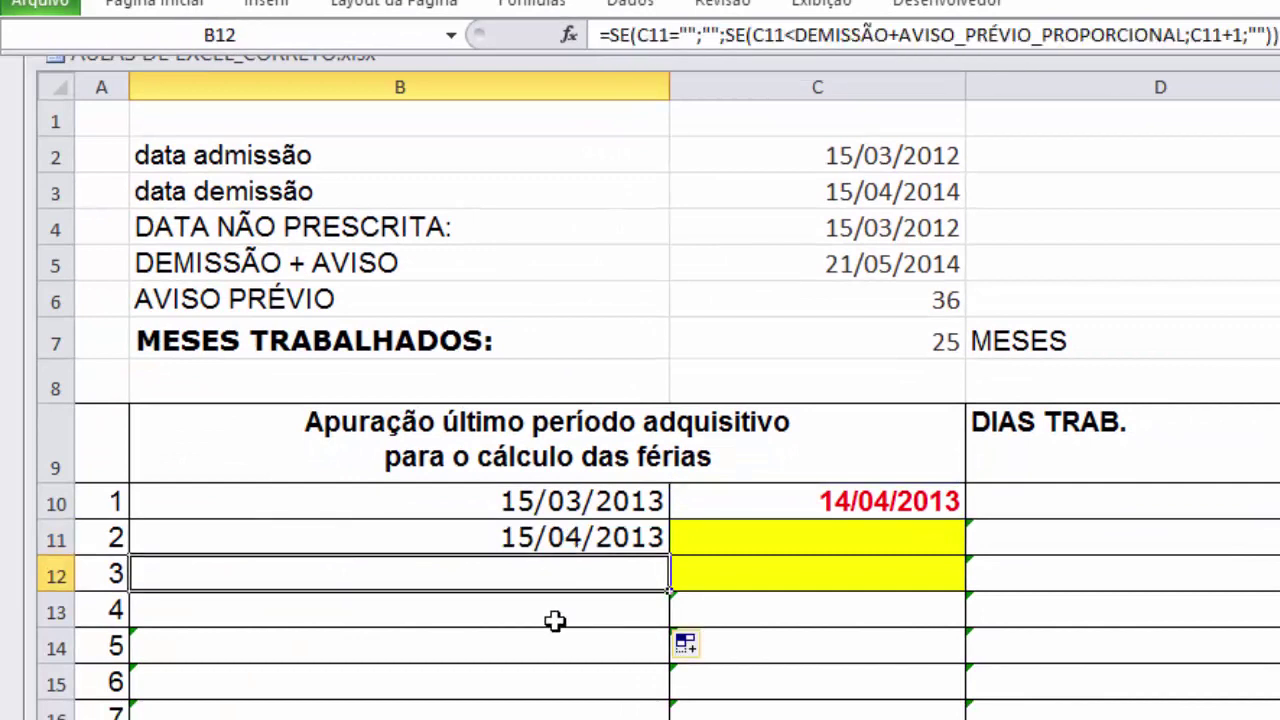
# - Examine the period end-date formula in C10
pyautogui.click(725, 502)
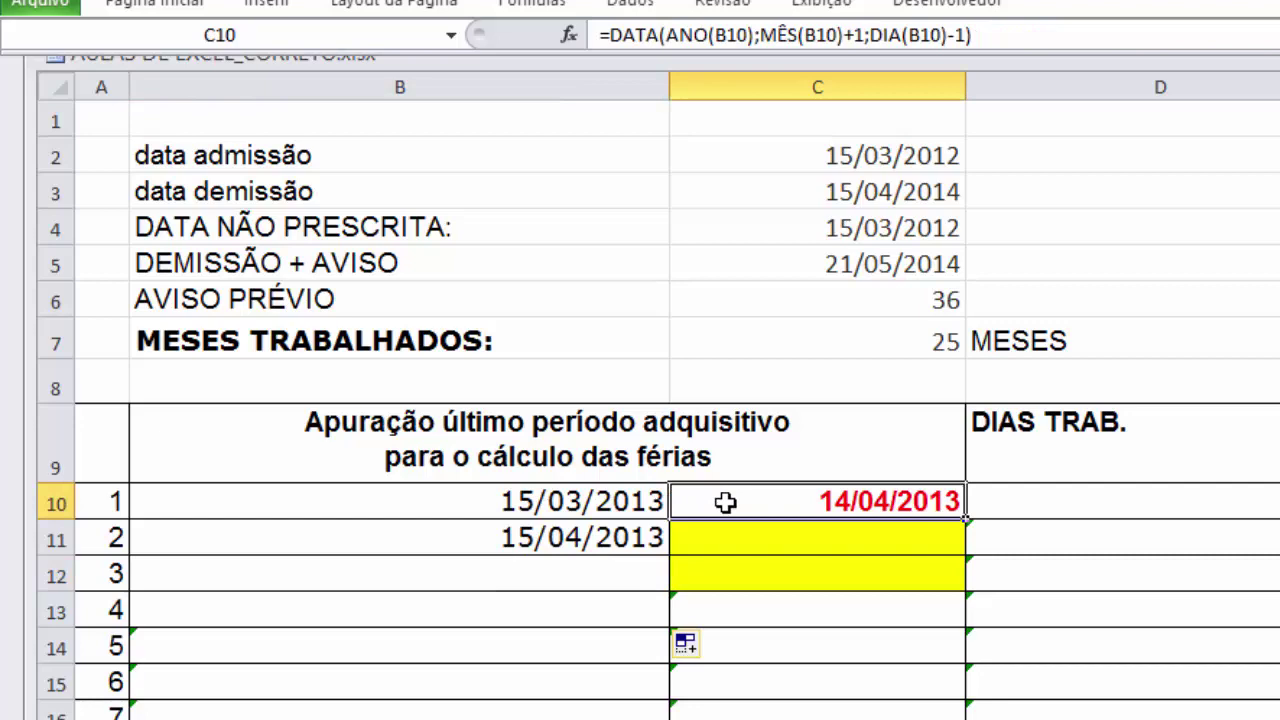
pyautogui.moveTo(988, 38); pyautogui.dragTo(598, 36)
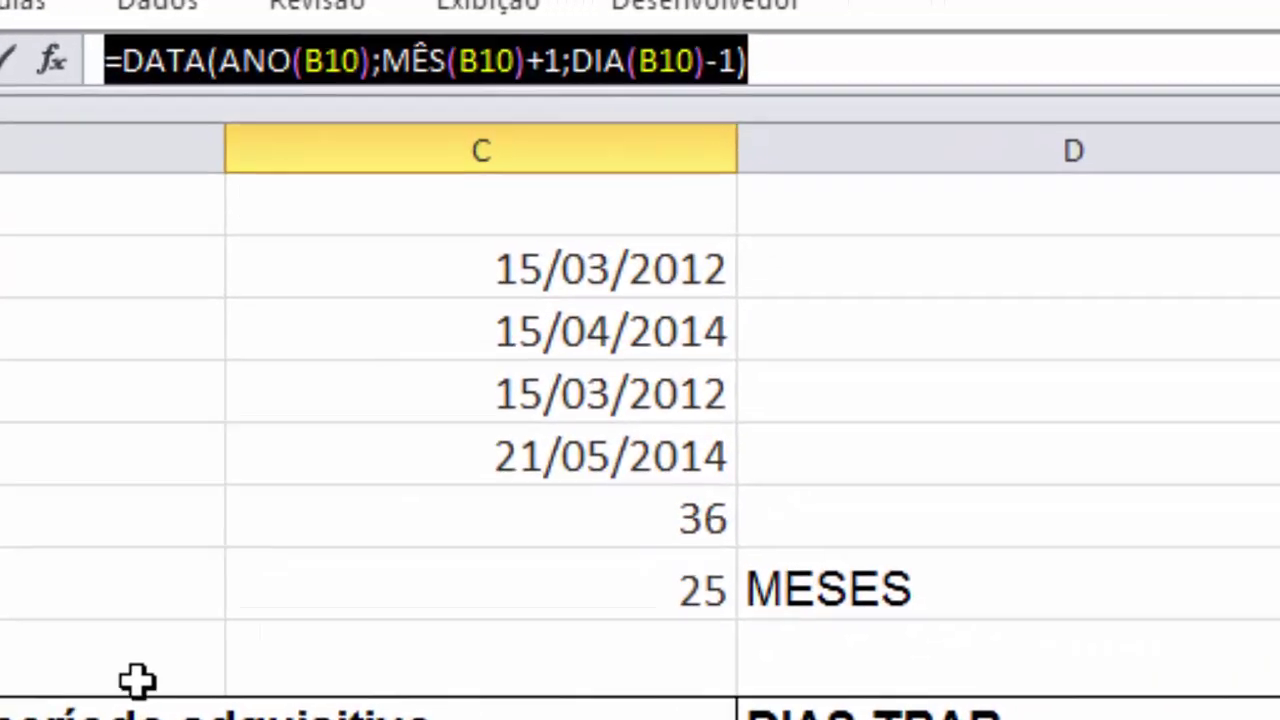
pyautogui.press('Return')
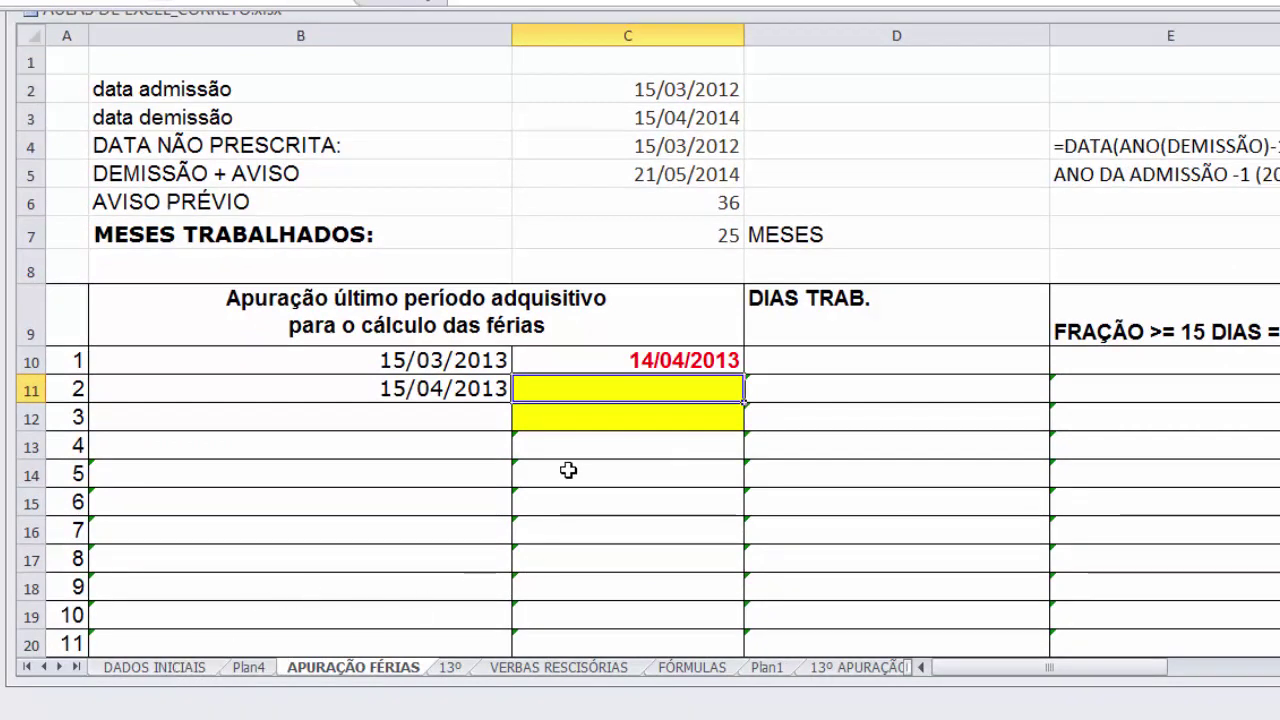
# - Set the DATA DE ADMISSÃO on the DADOS INICIAIS sheet to 15/03/2014
pyautogui.click(177, 677)
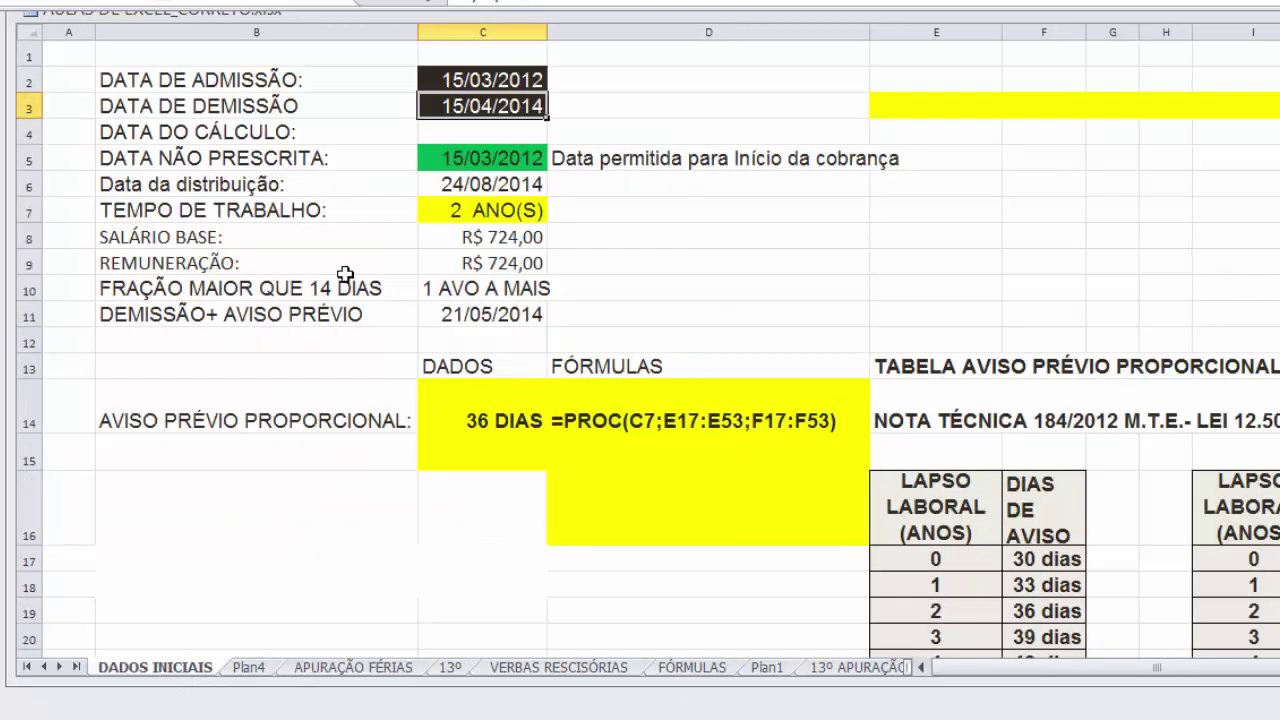
pyautogui.click(467, 80)
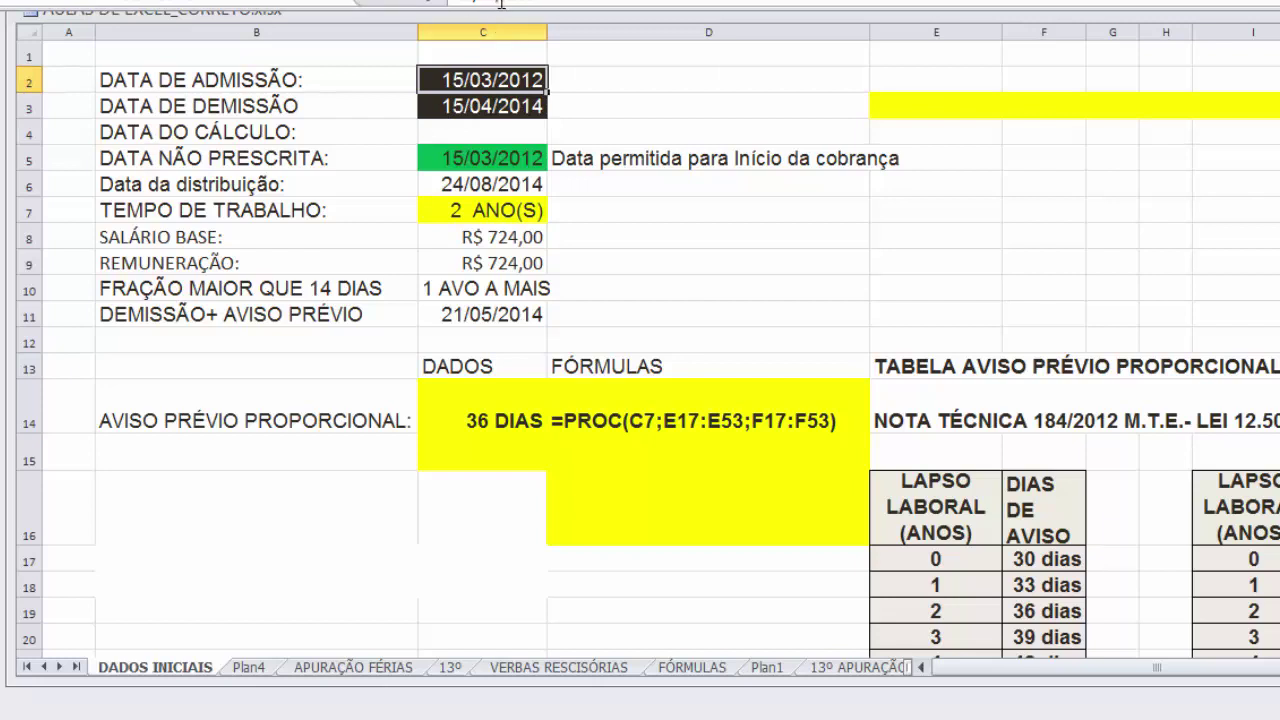
pyautogui.click(540, 3)
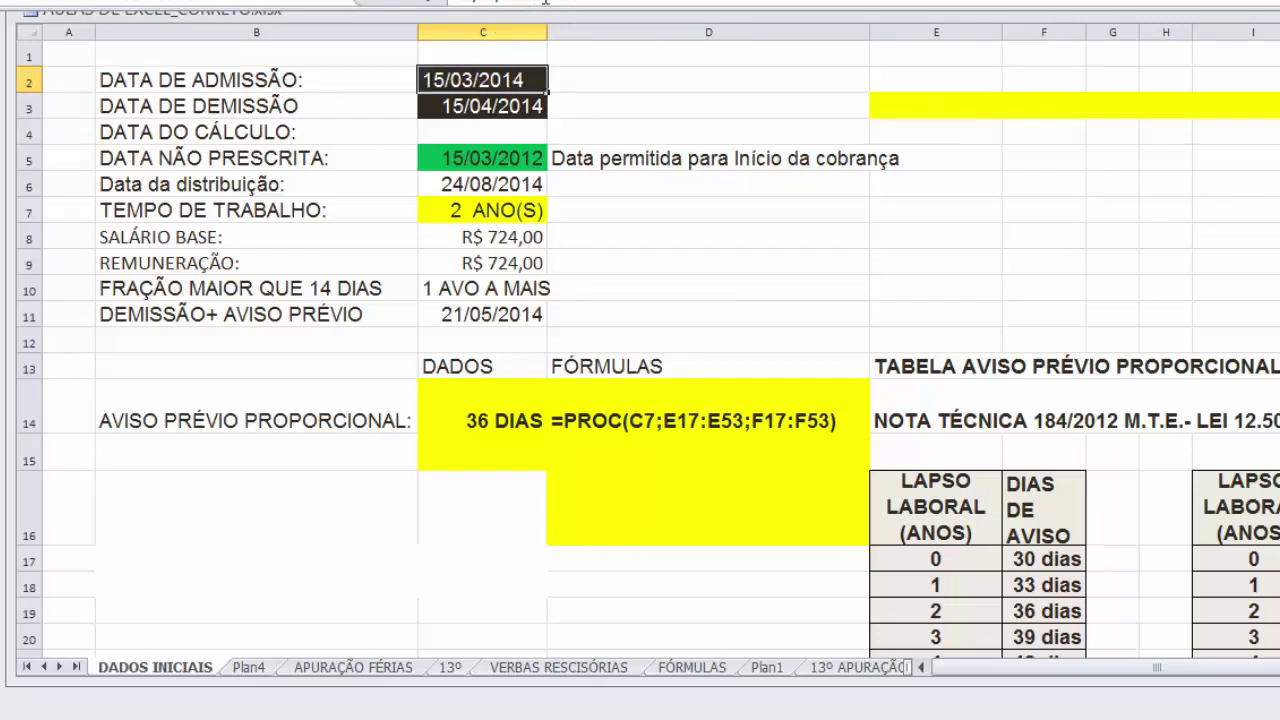
pyautogui.press('Return')
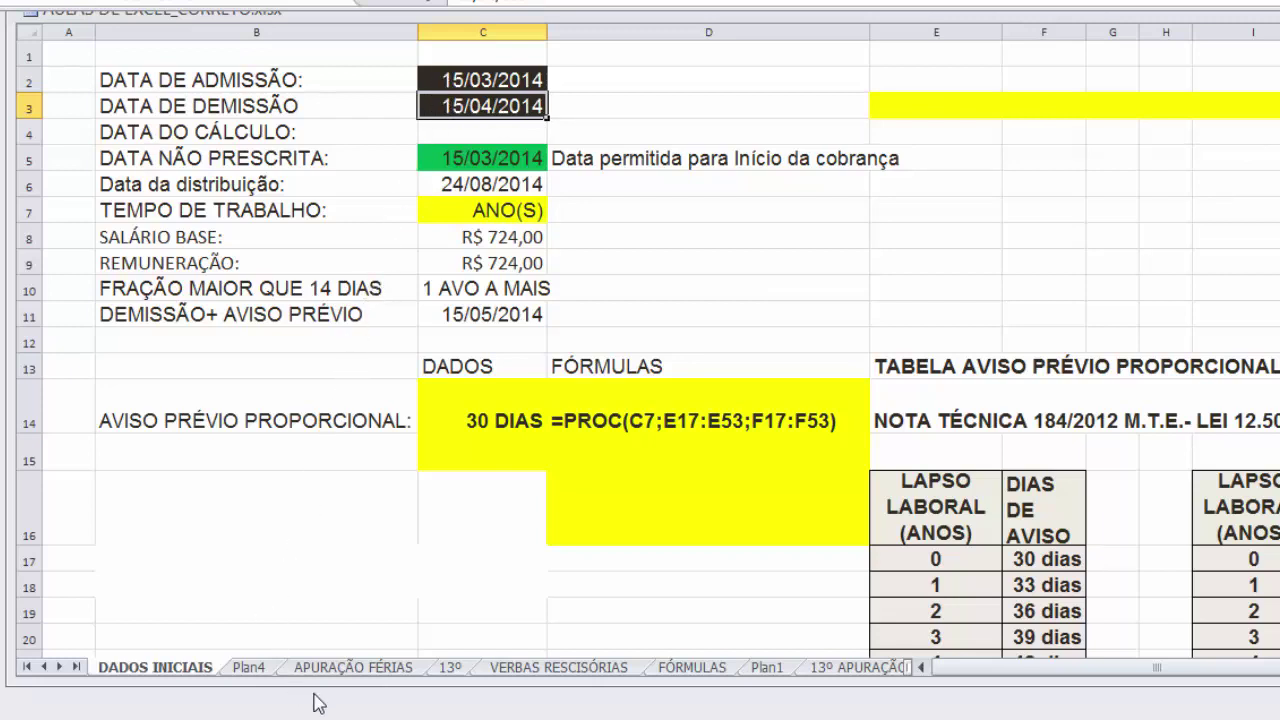
# - On the APURAÇÃO FÉRIAS sheet, copy the end-date formula from C10 into C11, C12 and C13
pyautogui.click(338, 668)
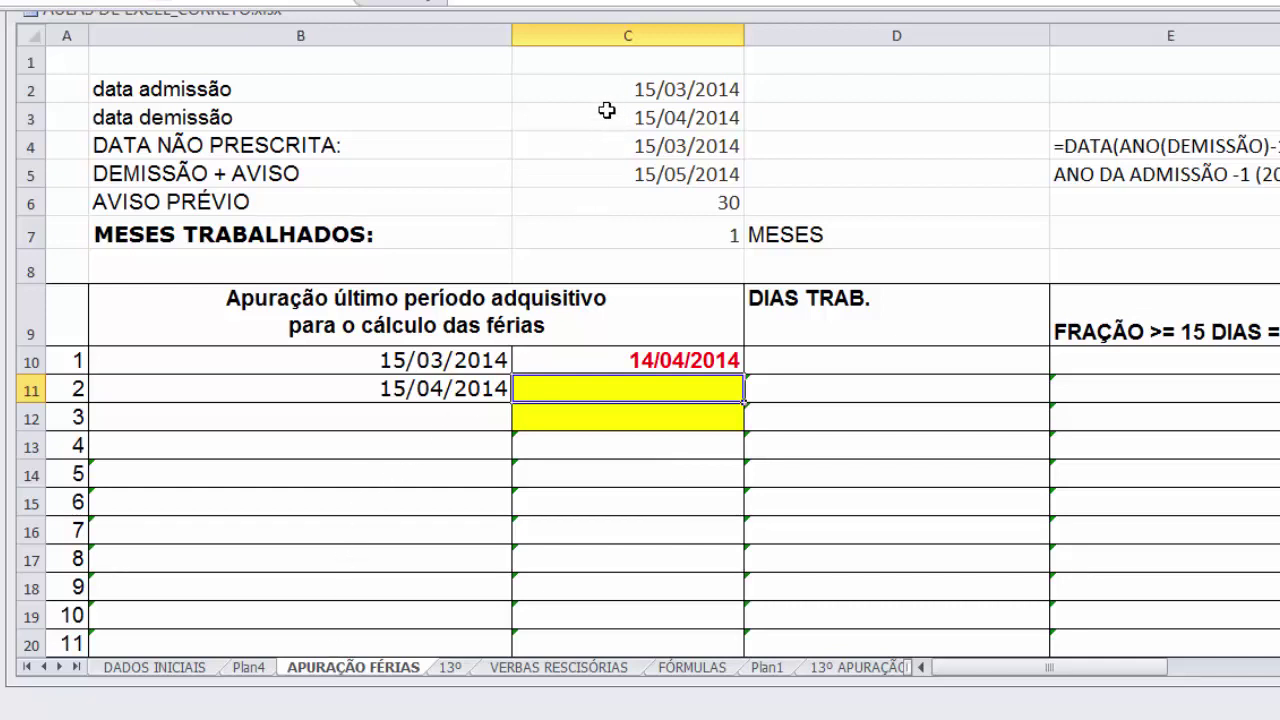
pyautogui.click(646, 362)
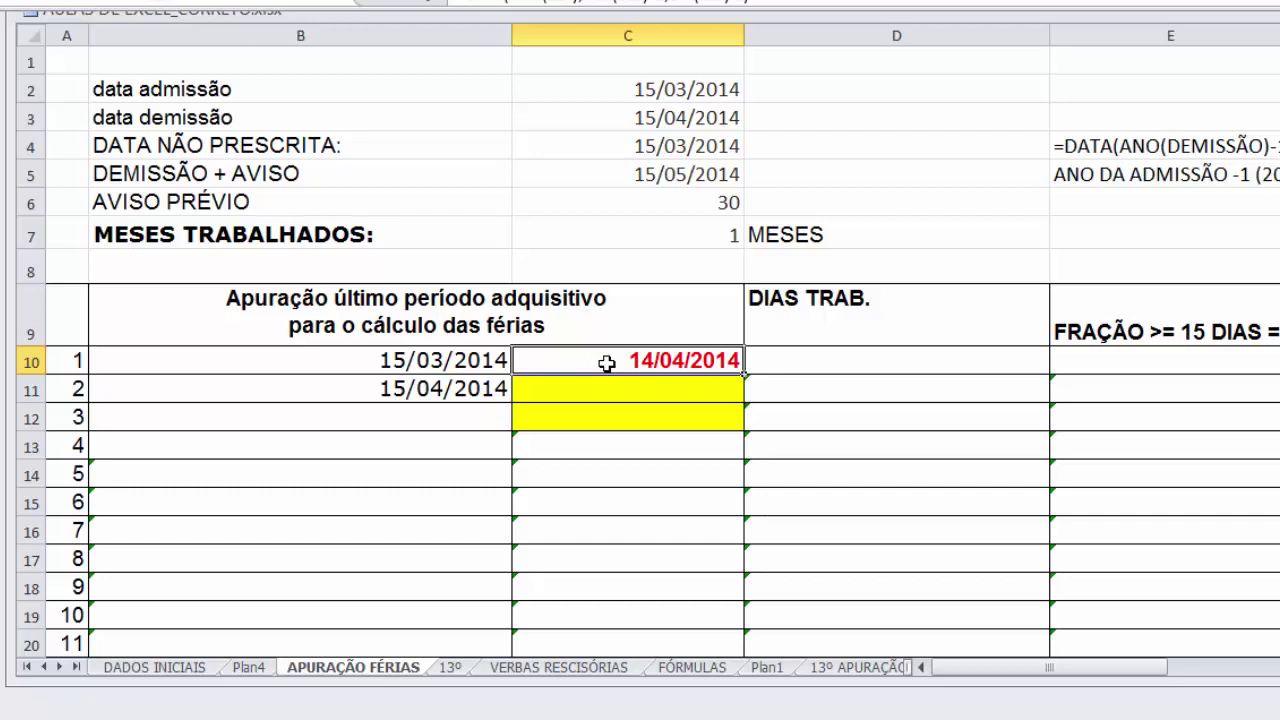
pyautogui.hotkey('ctrl', 'c')
pyautogui.click(598, 391)
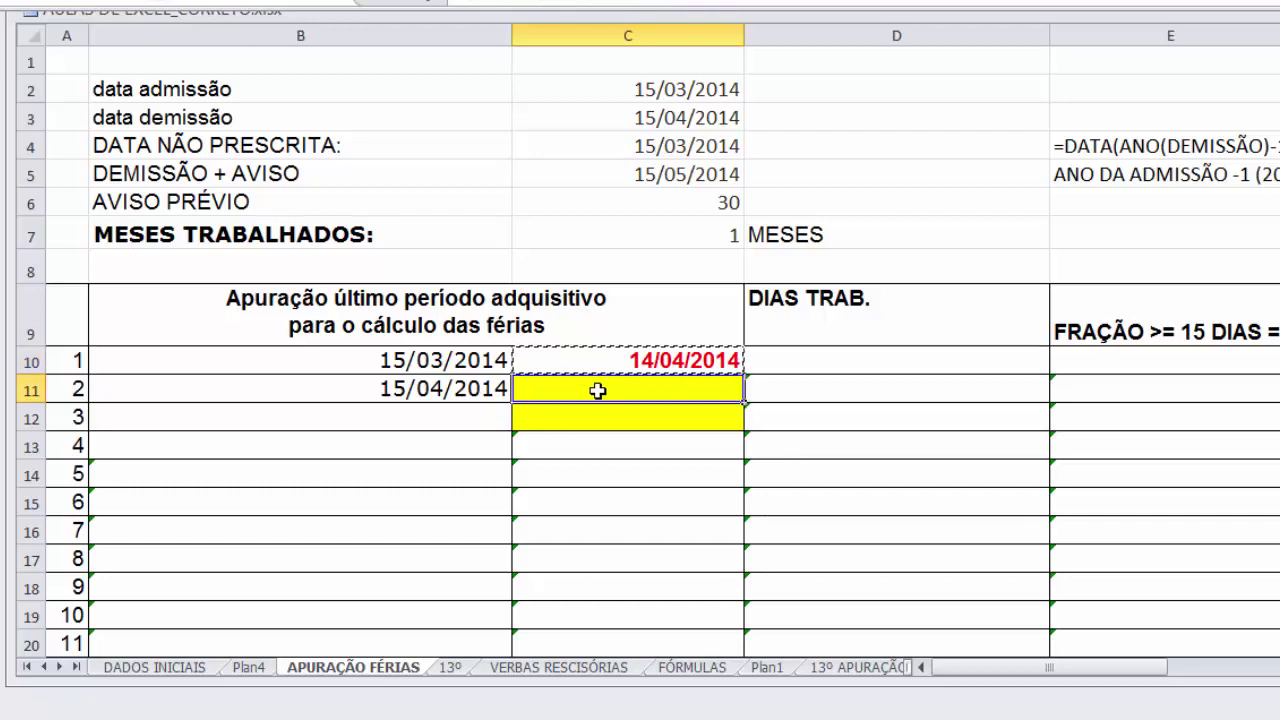
pyautogui.hotkey('ctrl', 'v')
pyautogui.click(605, 418)
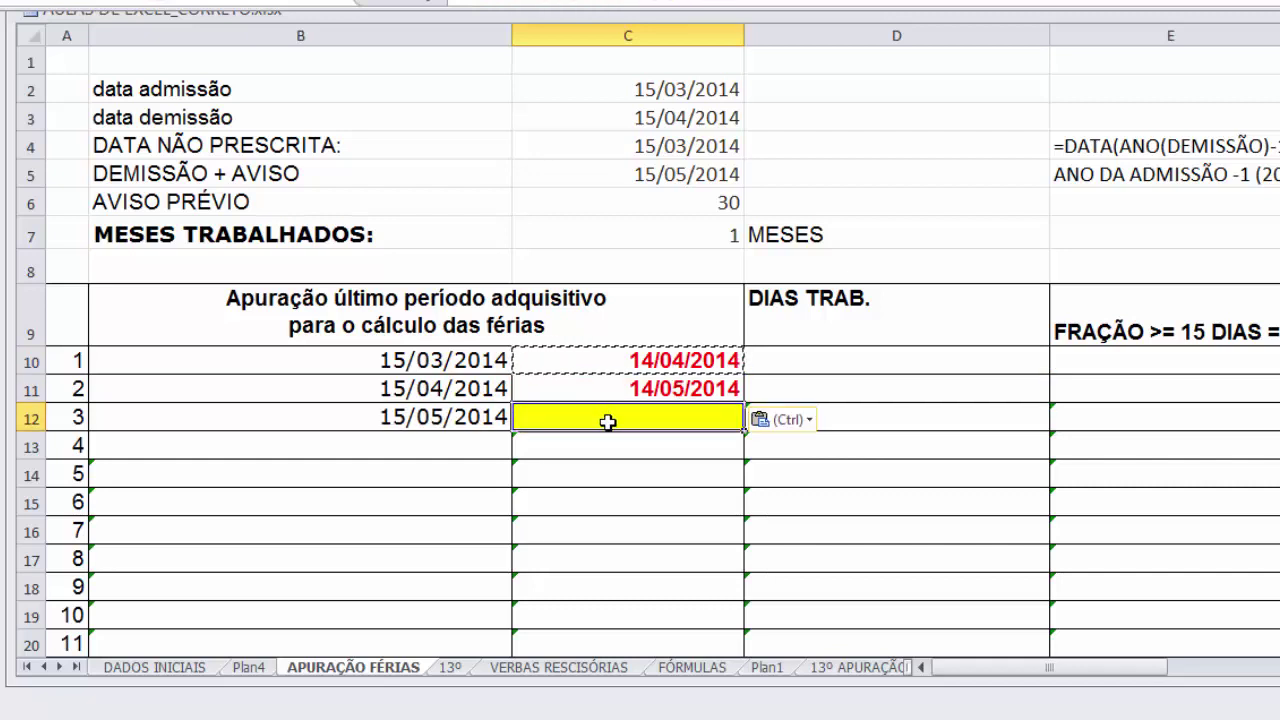
pyautogui.hotkey('ctrl', 'v')
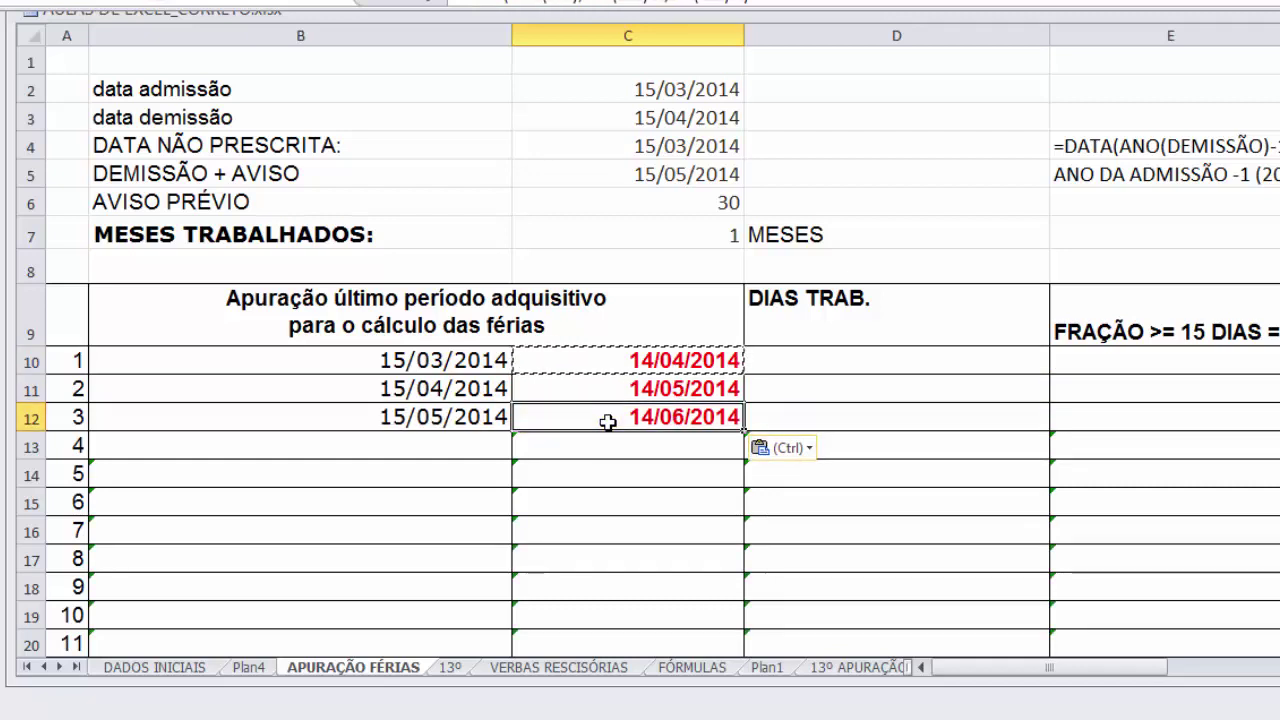
pyautogui.click(608, 440)
pyautogui.hotkey('ctrl', 'v')
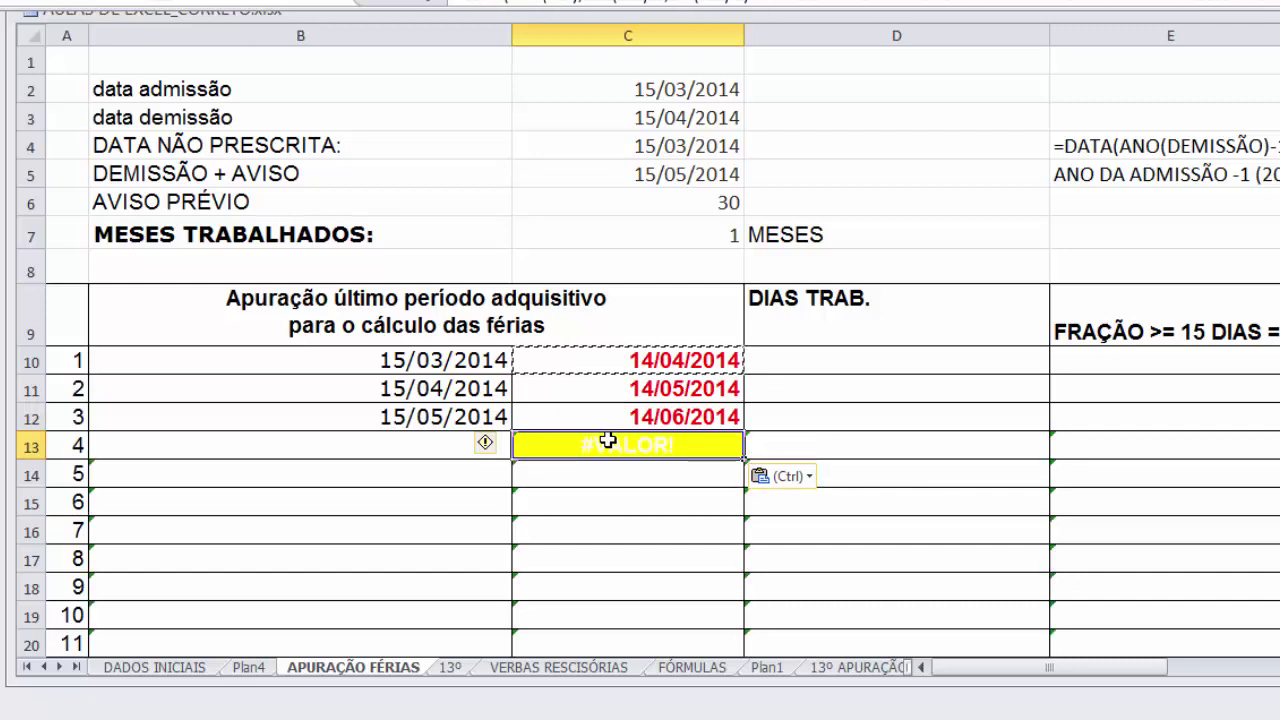
# - Compare the third period's start and end dates in B12 and C12 with the DEMISSÃO + AVISO date in C5
pyautogui.click(603, 417)
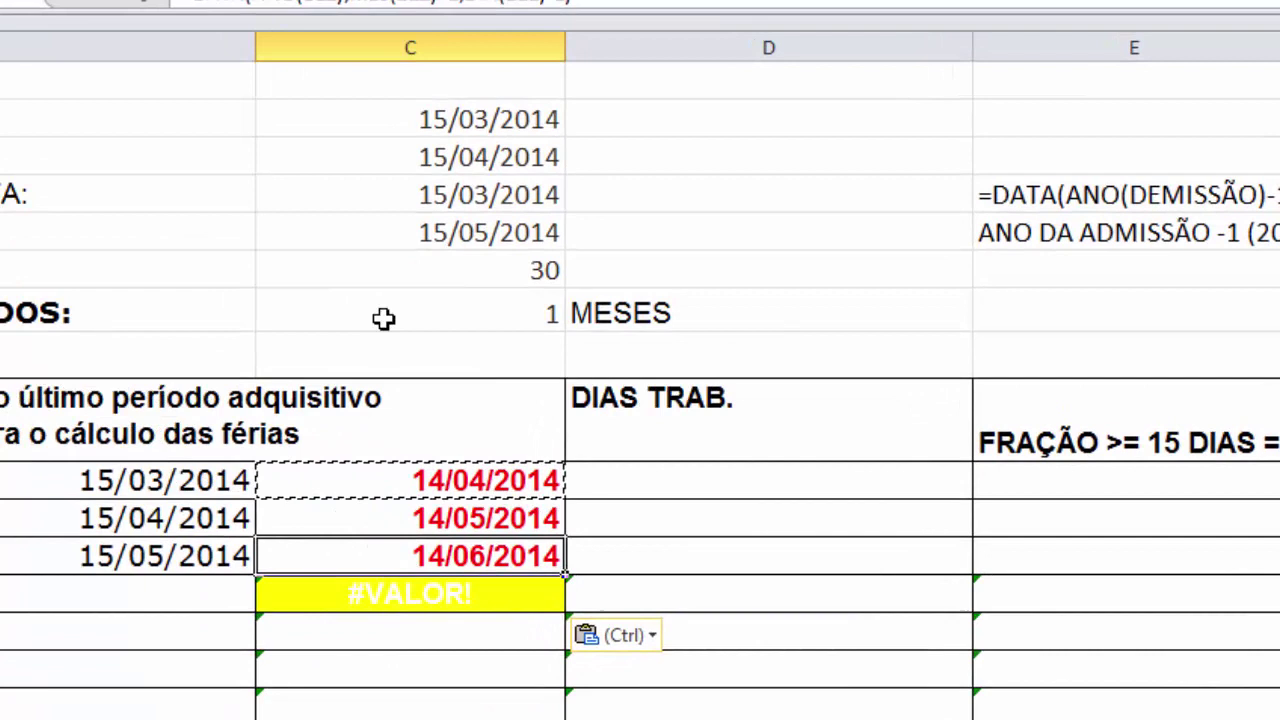
pyautogui.click(344, 232)
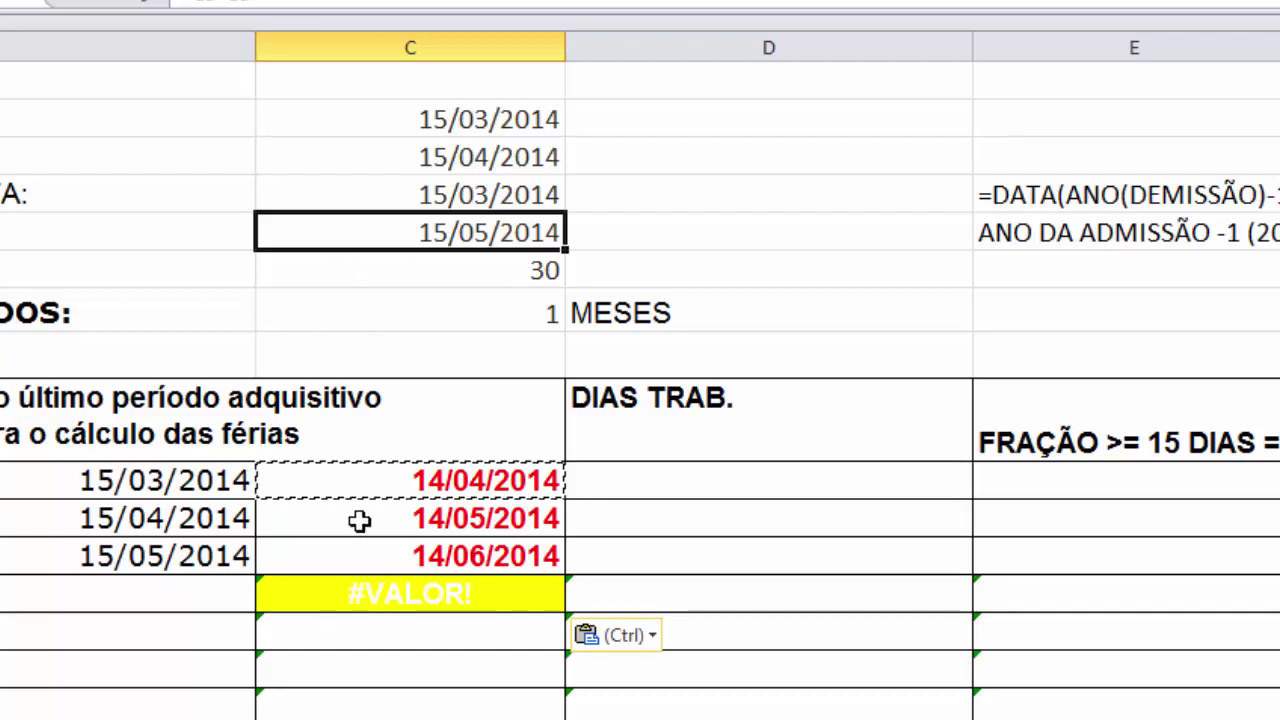
pyautogui.click(356, 558)
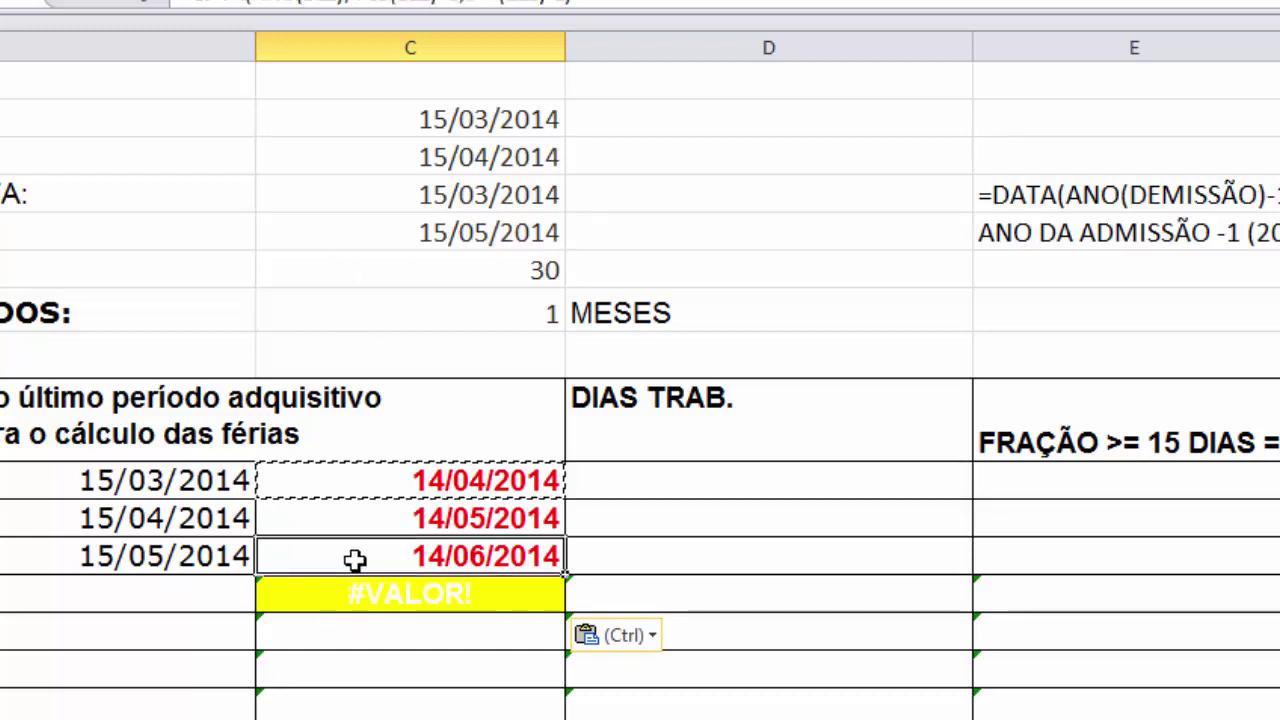
pyautogui.click(165, 560)
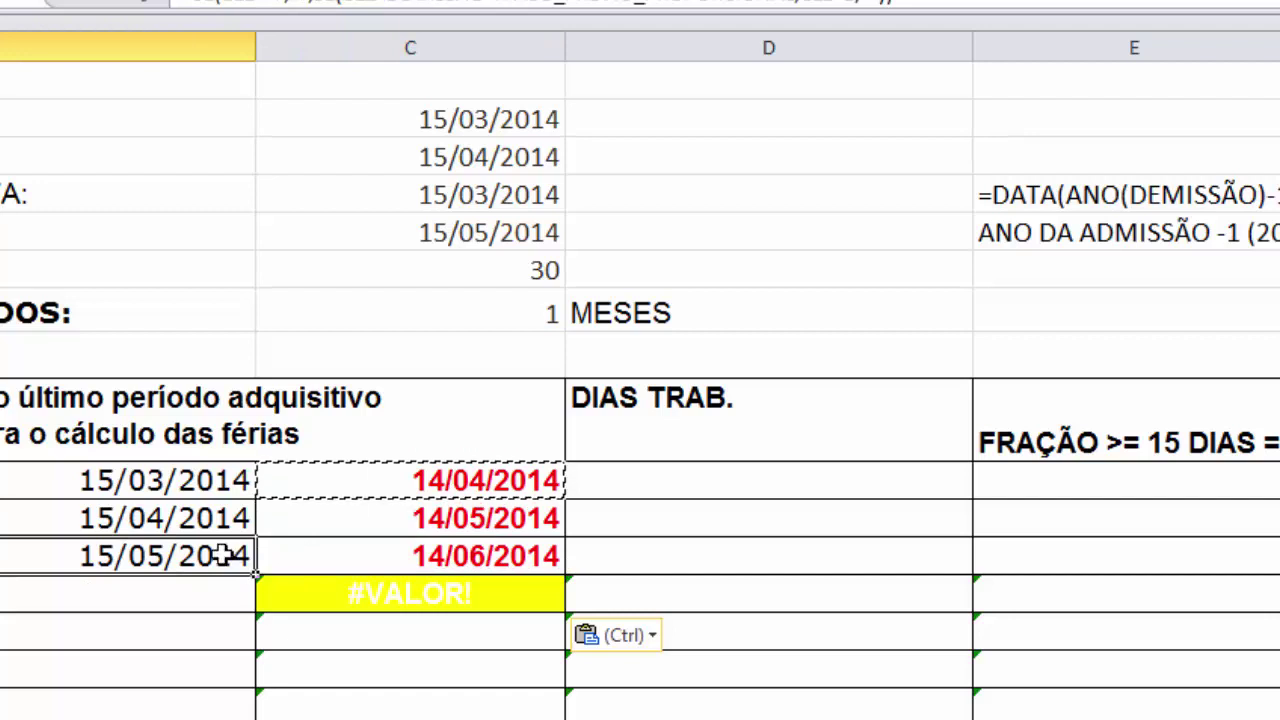
pyautogui.click(296, 558)
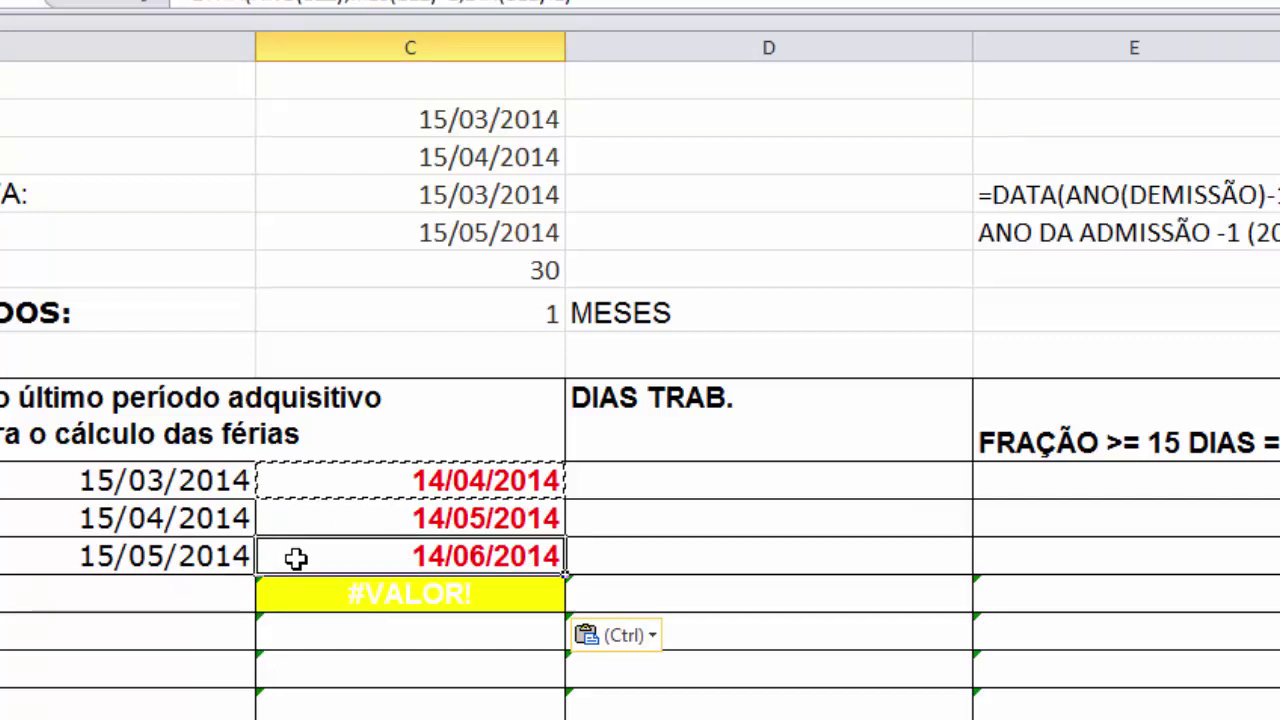
pyautogui.click(186, 557)
pyautogui.click(307, 559)
pyautogui.click(188, 558)
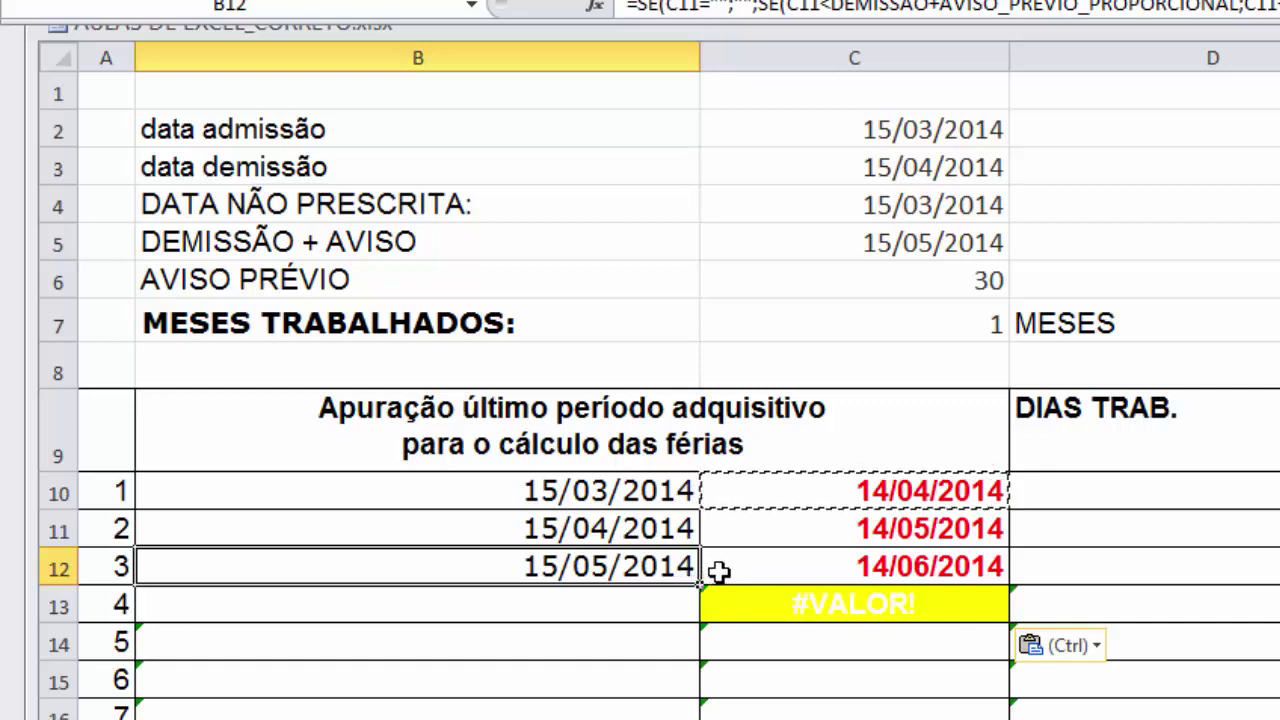
pyautogui.click(718, 567)
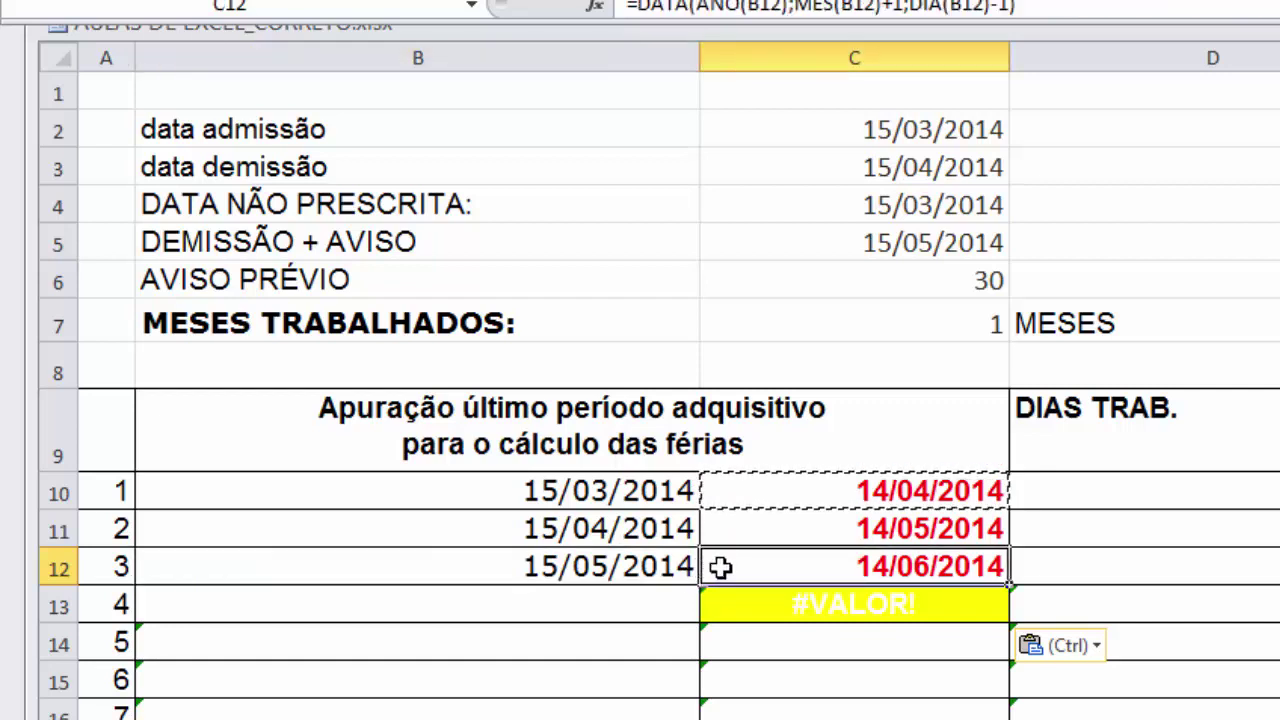
pyautogui.click(686, 567)
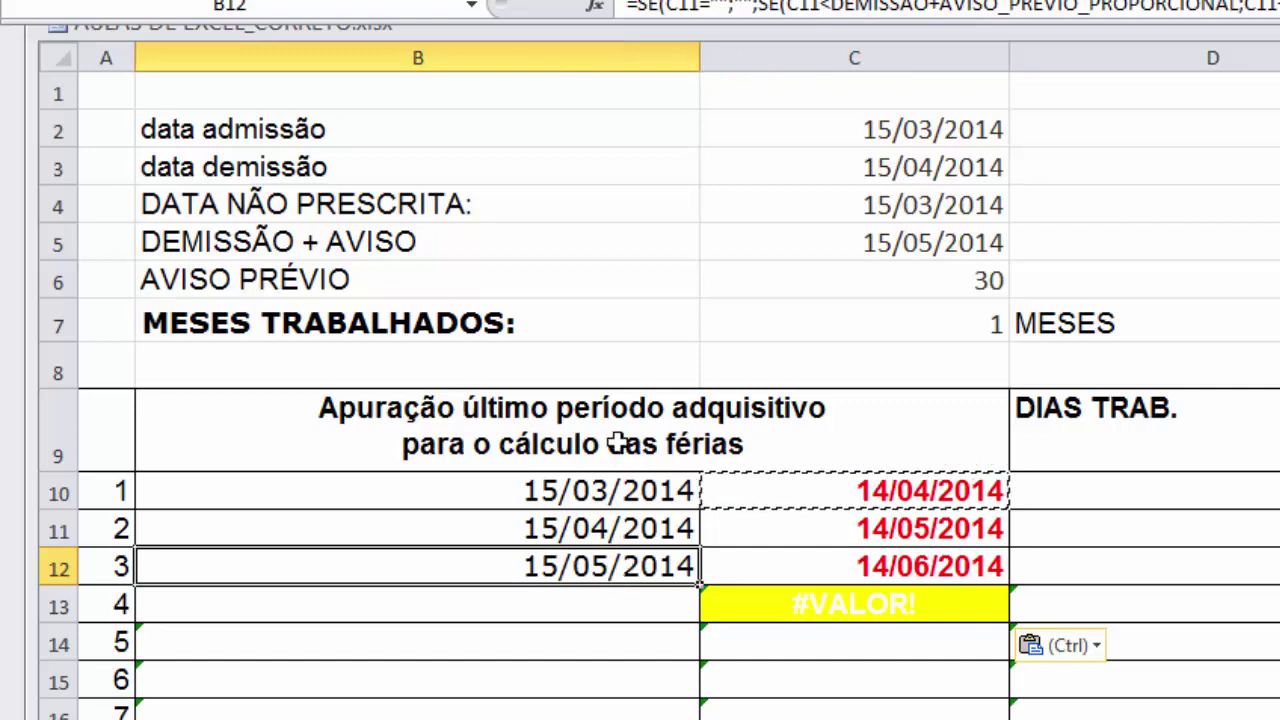
pyautogui.click(754, 563)
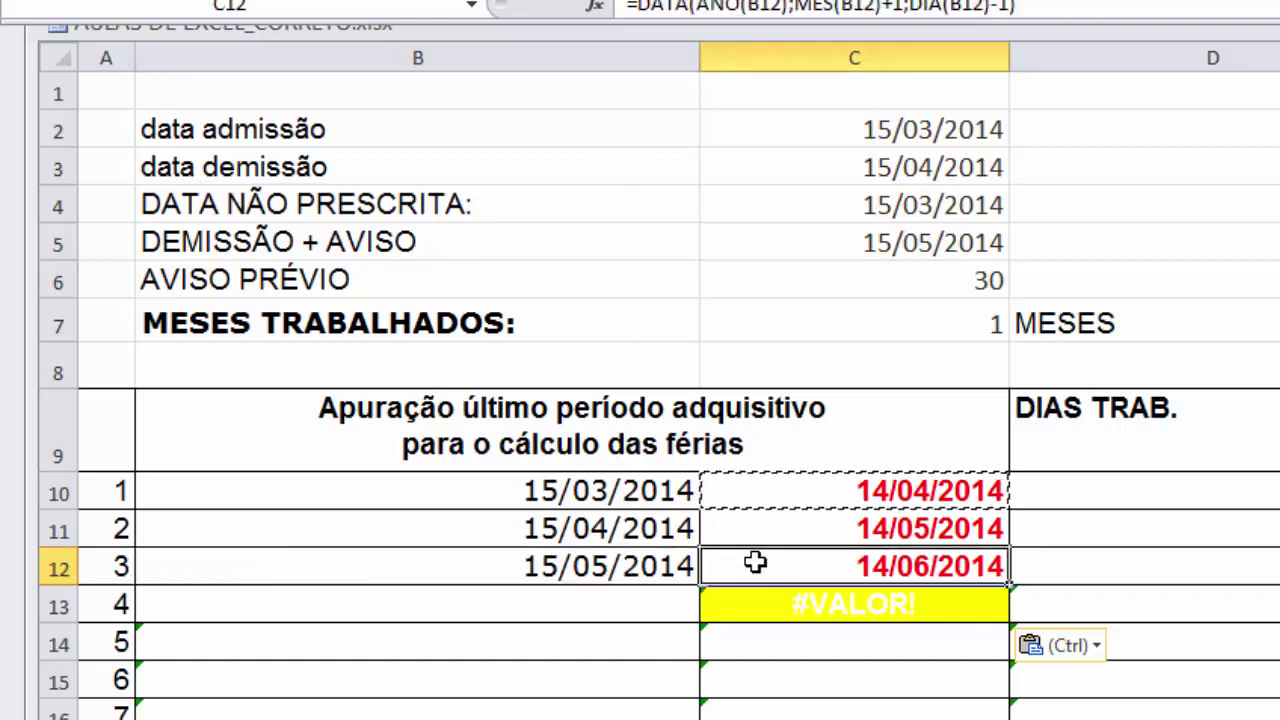
pyautogui.click(837, 240)
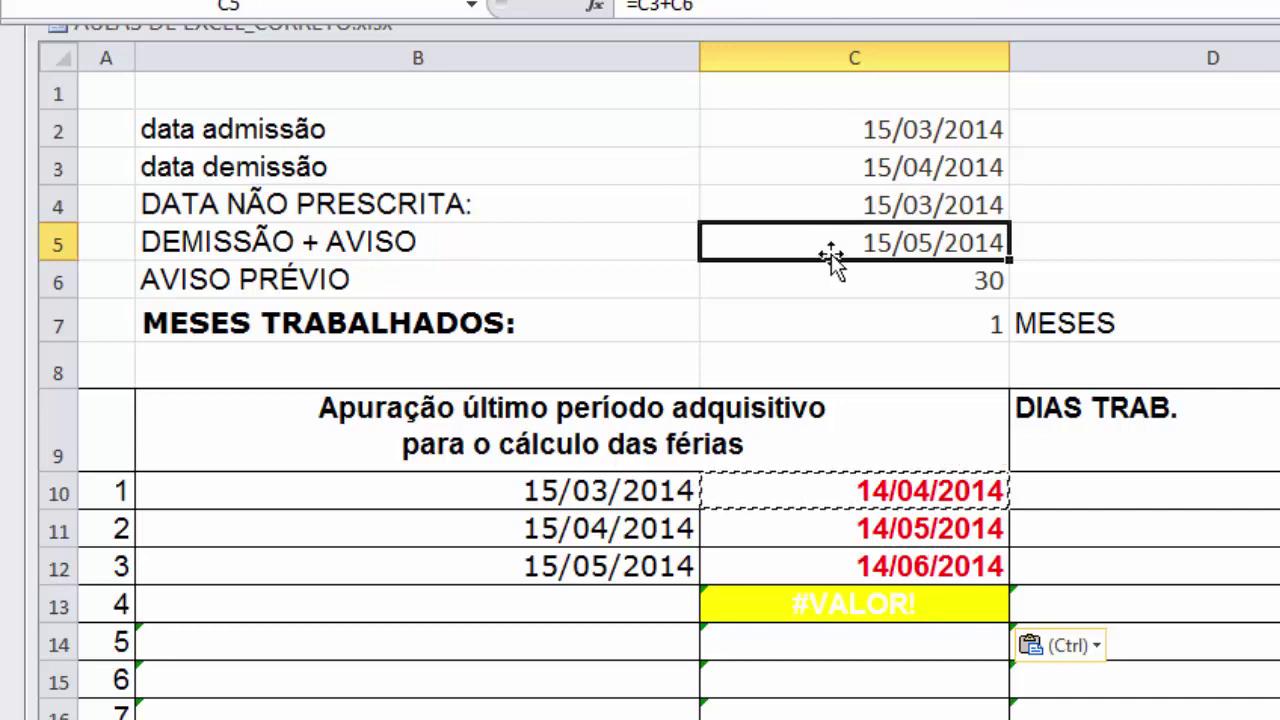
pyautogui.click(822, 568)
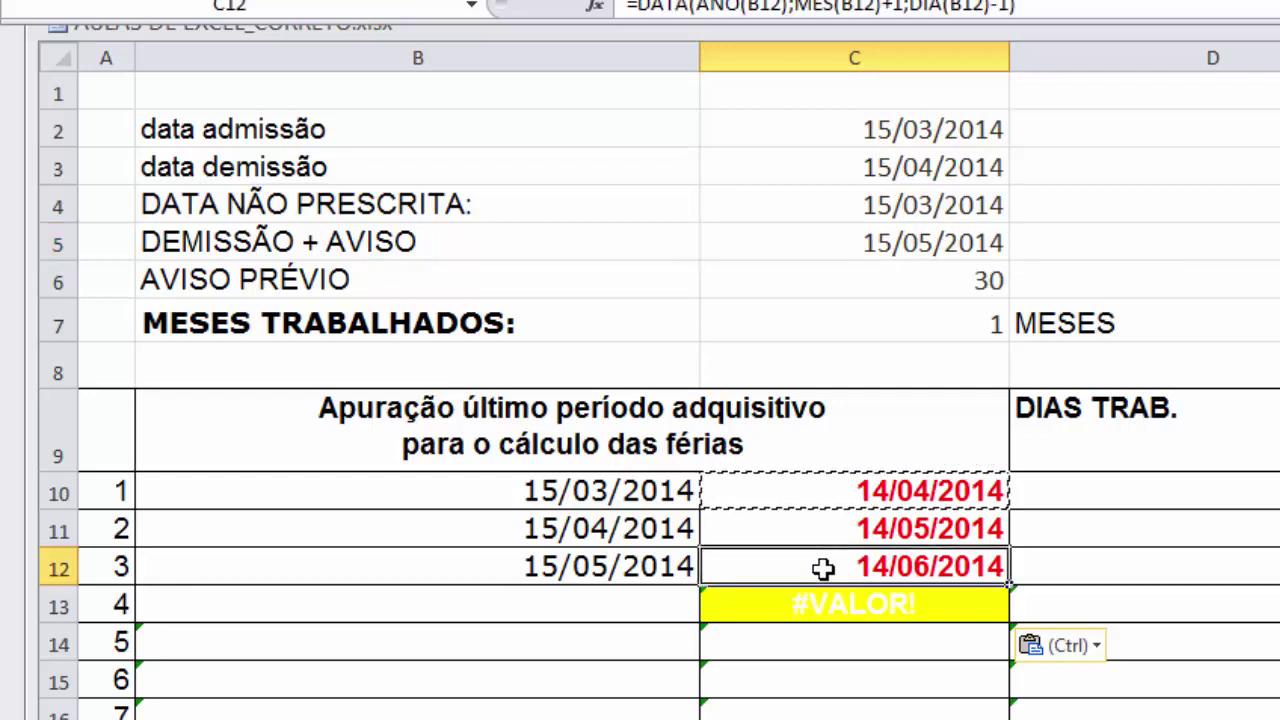
pyautogui.click(860, 247)
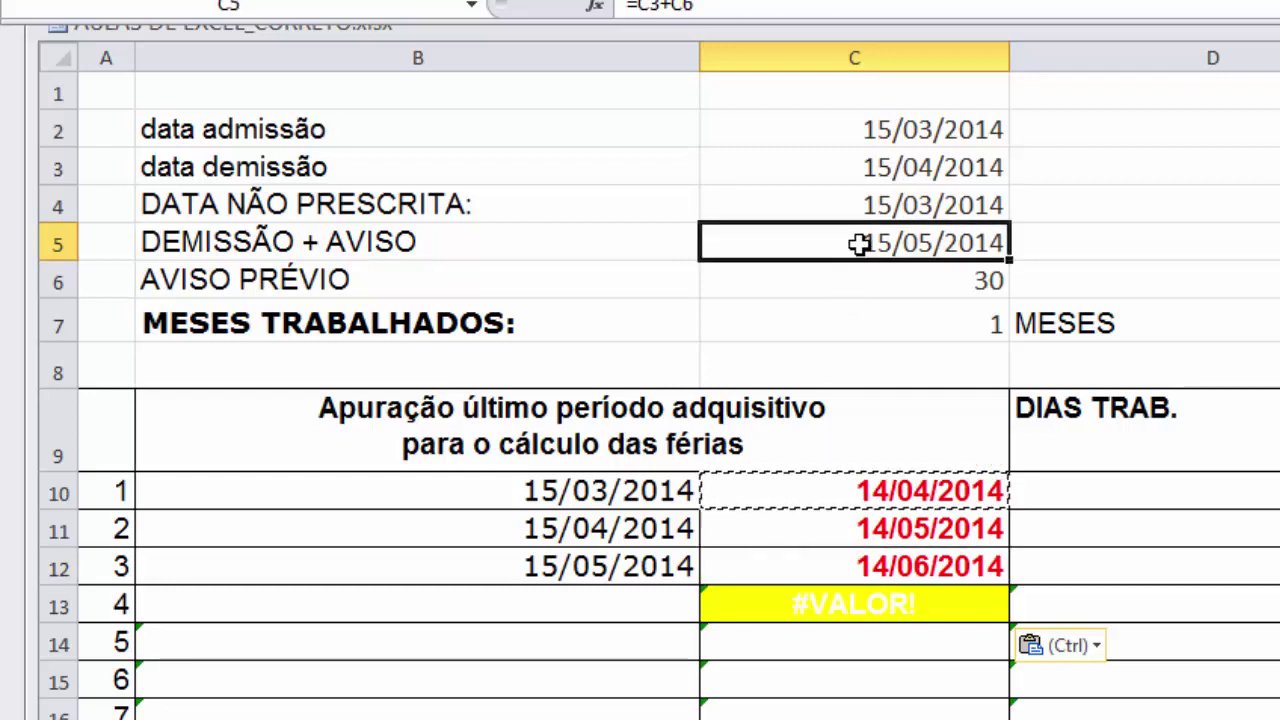
pyautogui.click(838, 566)
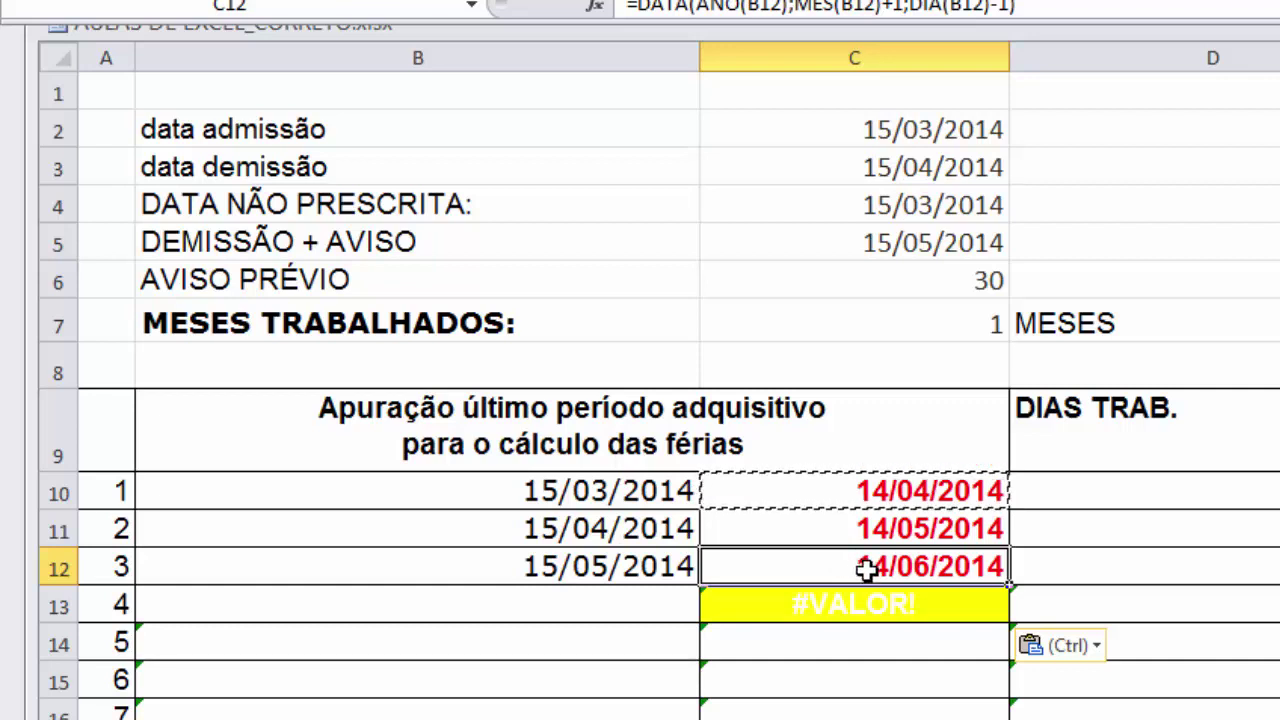
# - Try 15/05/2014 as the third period's end date in C12, clearing it again to compare the start date with DEMISSÃO + AVISO
pyautogui.write('15/05/2014')
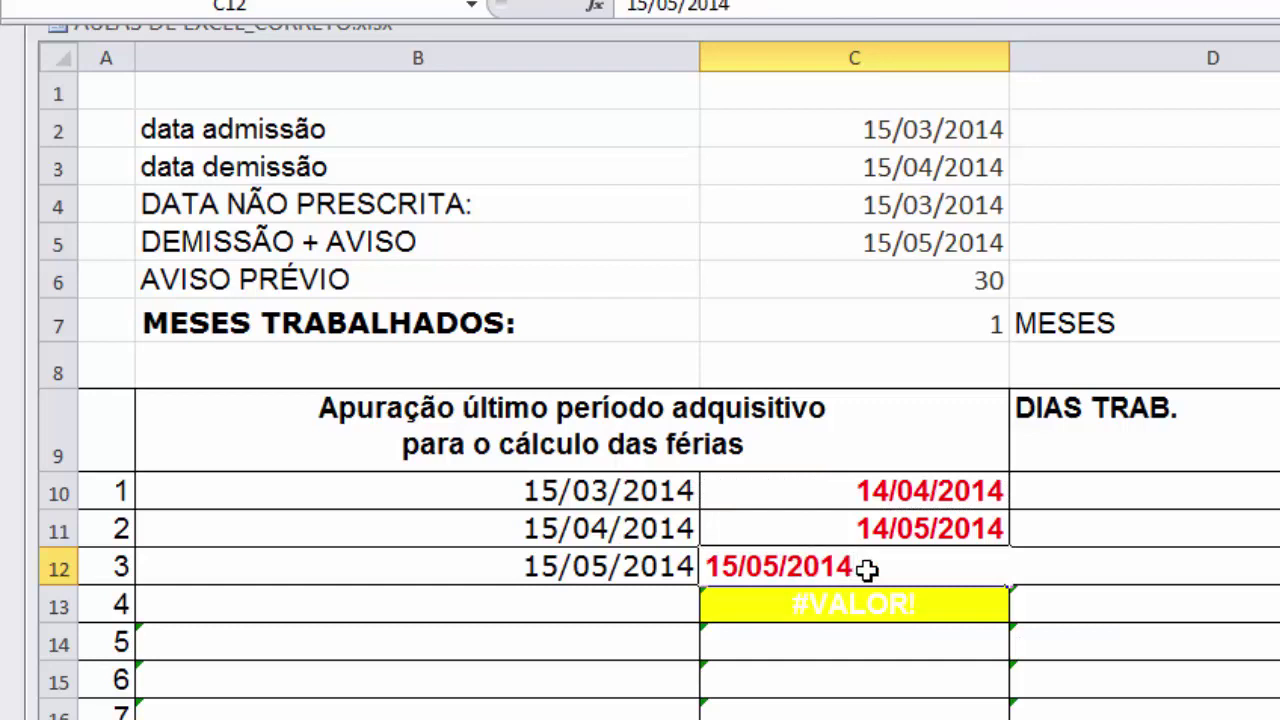
pyautogui.press('Return')
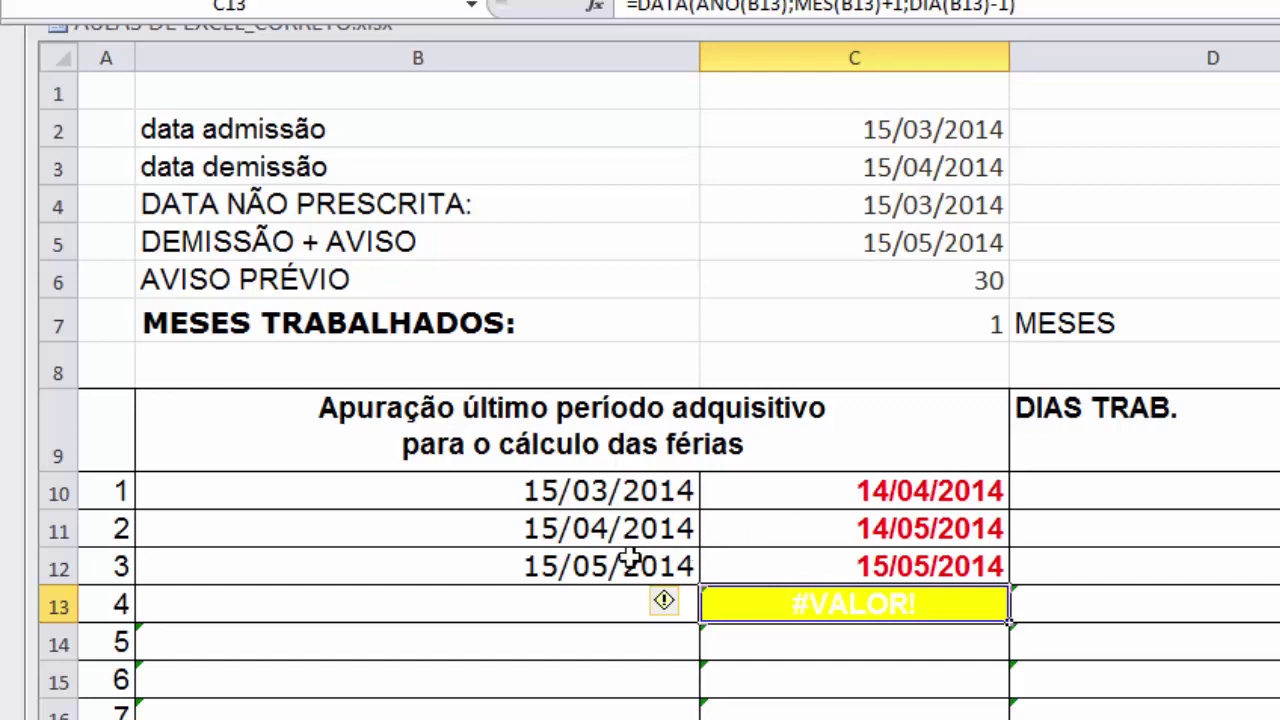
pyautogui.click(791, 566)
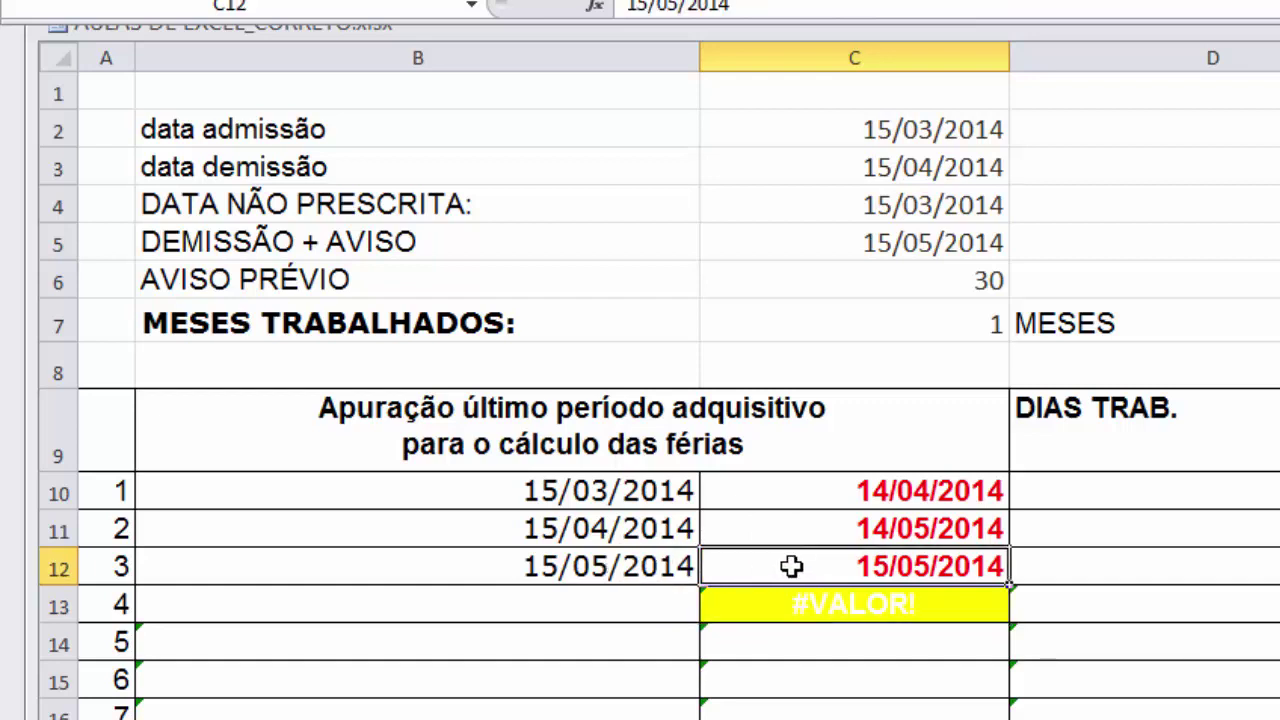
pyautogui.press('Delete')
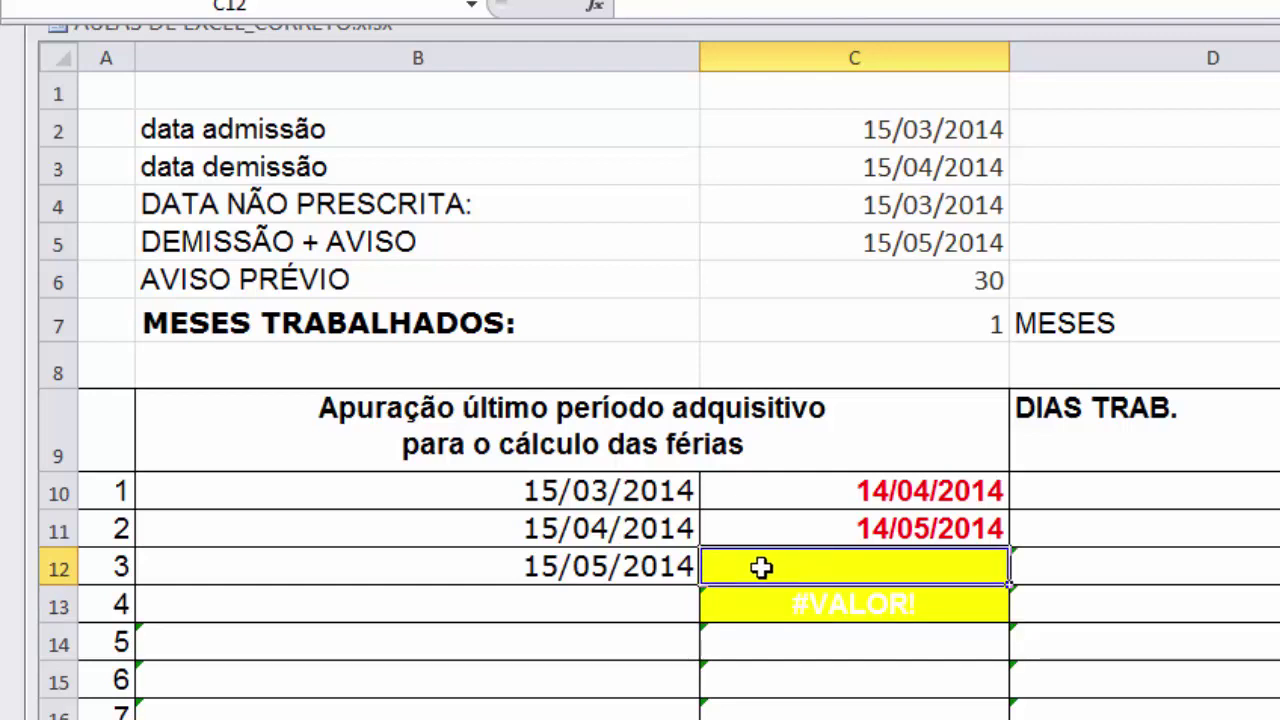
pyautogui.click(858, 240)
pyautogui.click(587, 567)
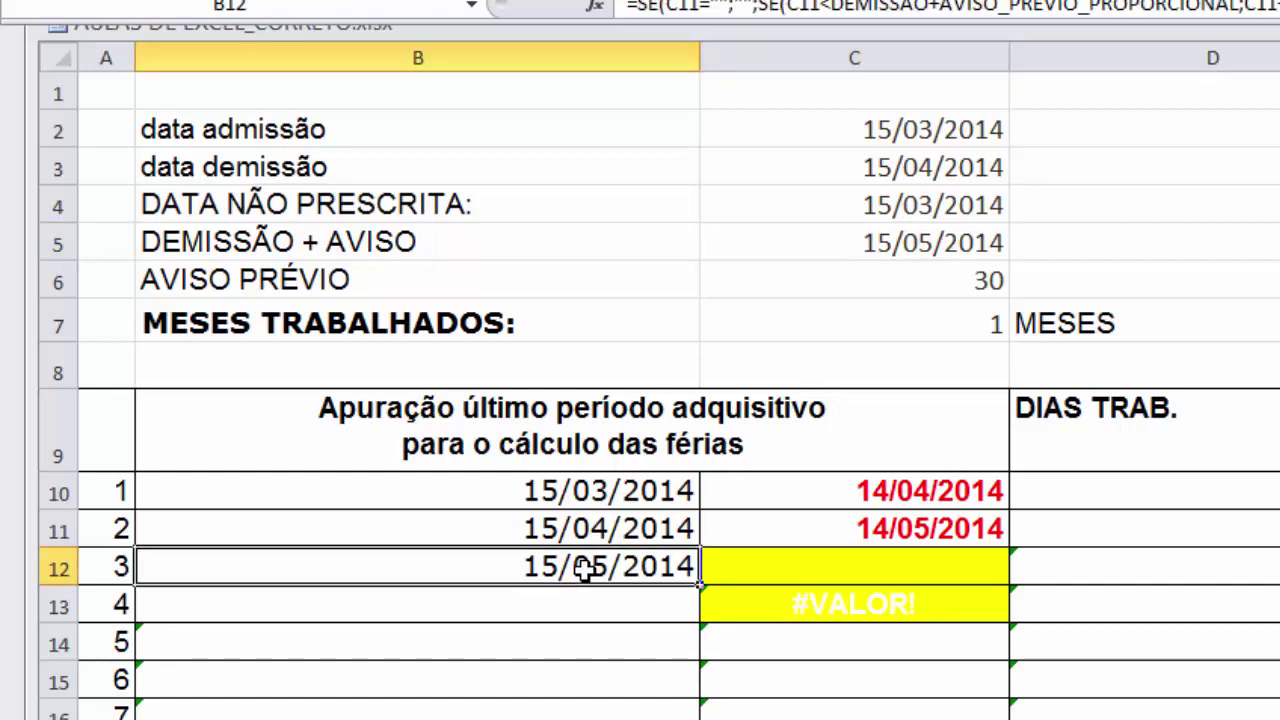
pyautogui.click(783, 568)
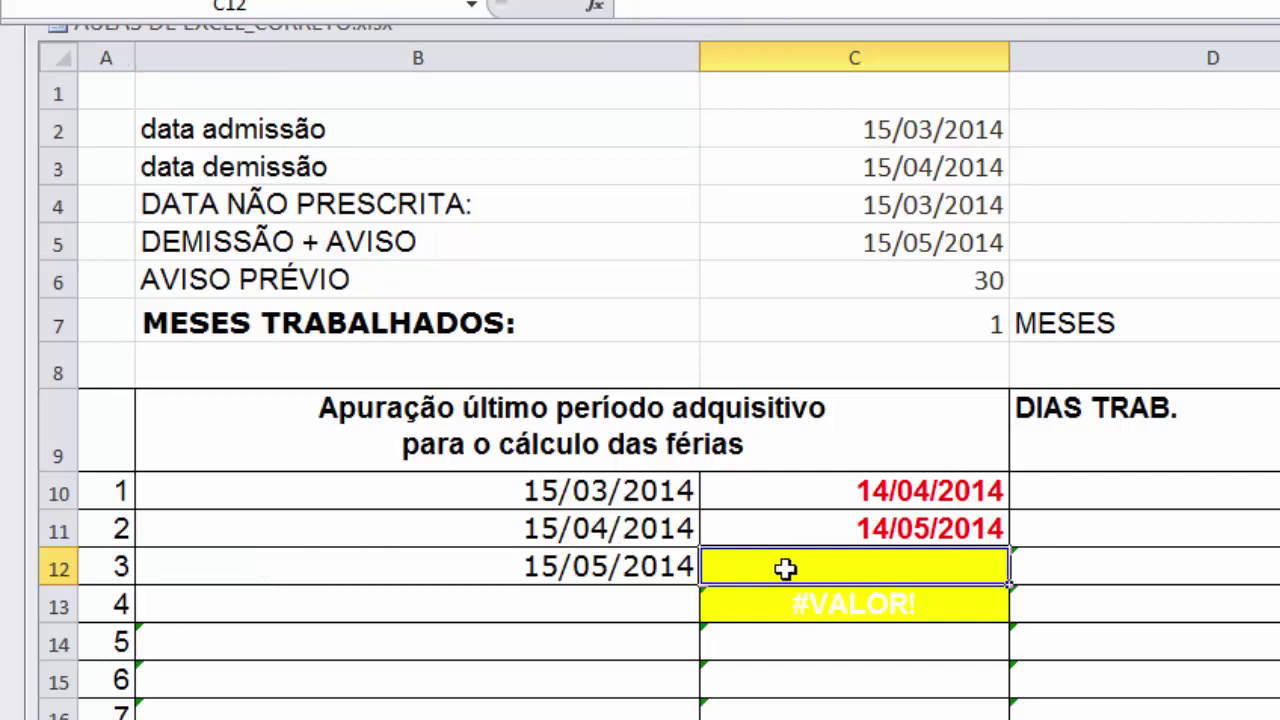
pyautogui.click(606, 566)
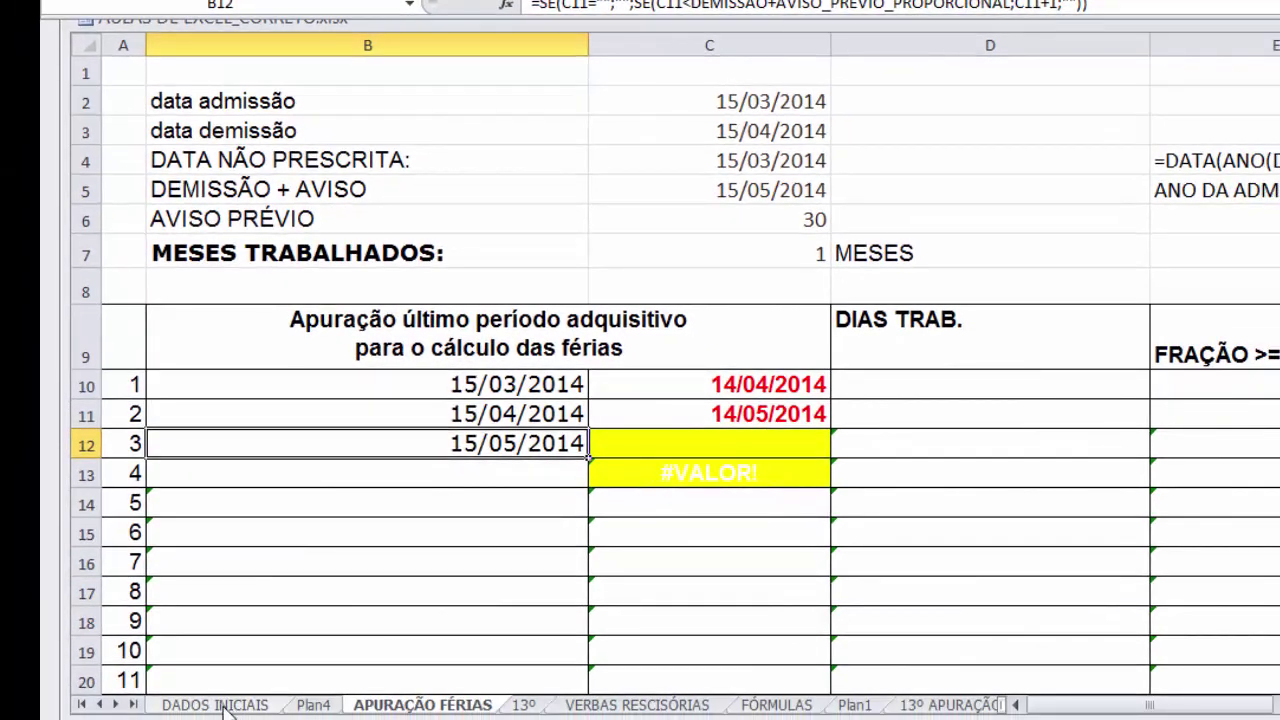
# - Change the DATA DE ADMISSÃO on the DADOS INICIAIS sheet to 10/03/2014
pyautogui.click(215, 705)
pyautogui.click(535, 91)
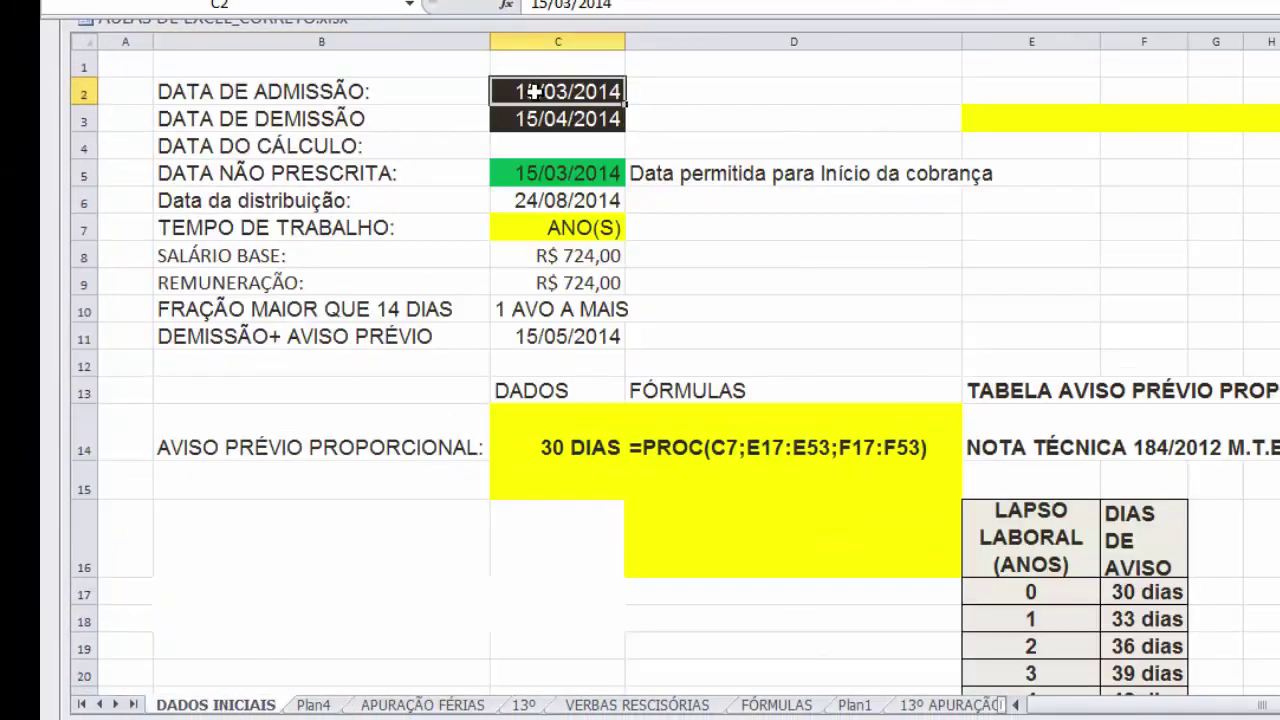
pyautogui.click(549, 5)
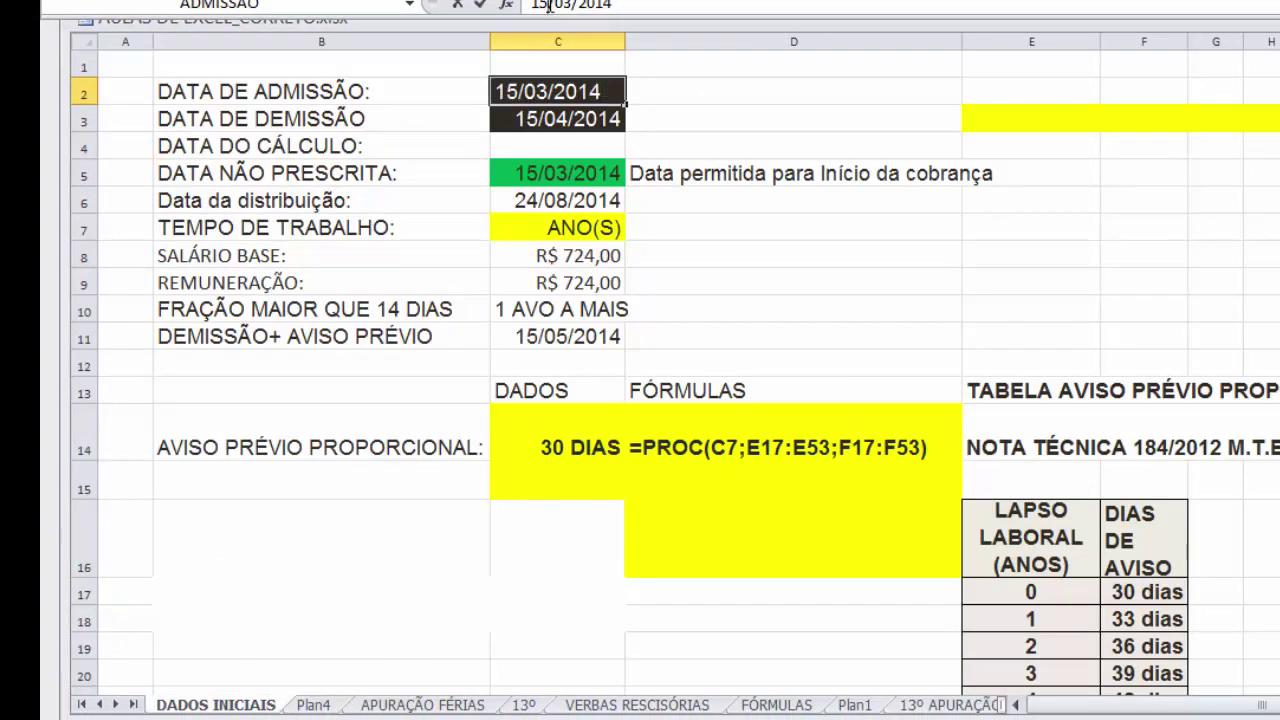
pyautogui.press('BackSpace')
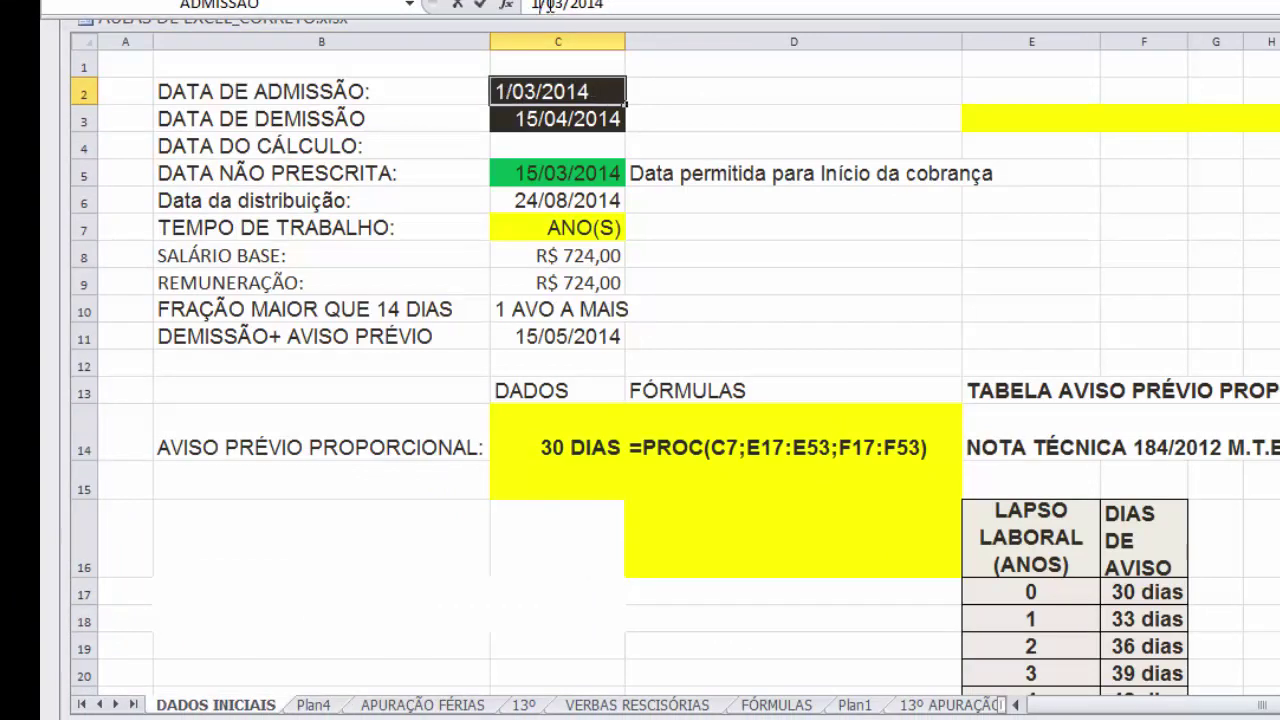
pyautogui.write('0')
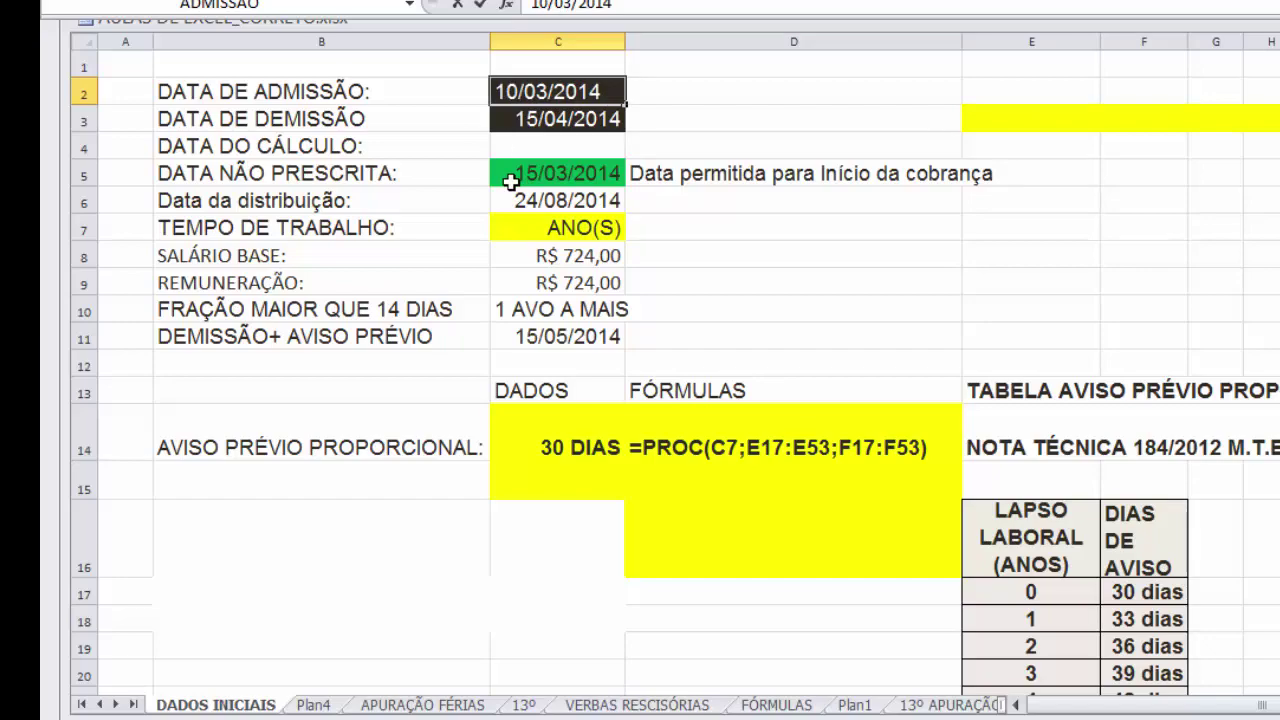
pyautogui.press('Return')
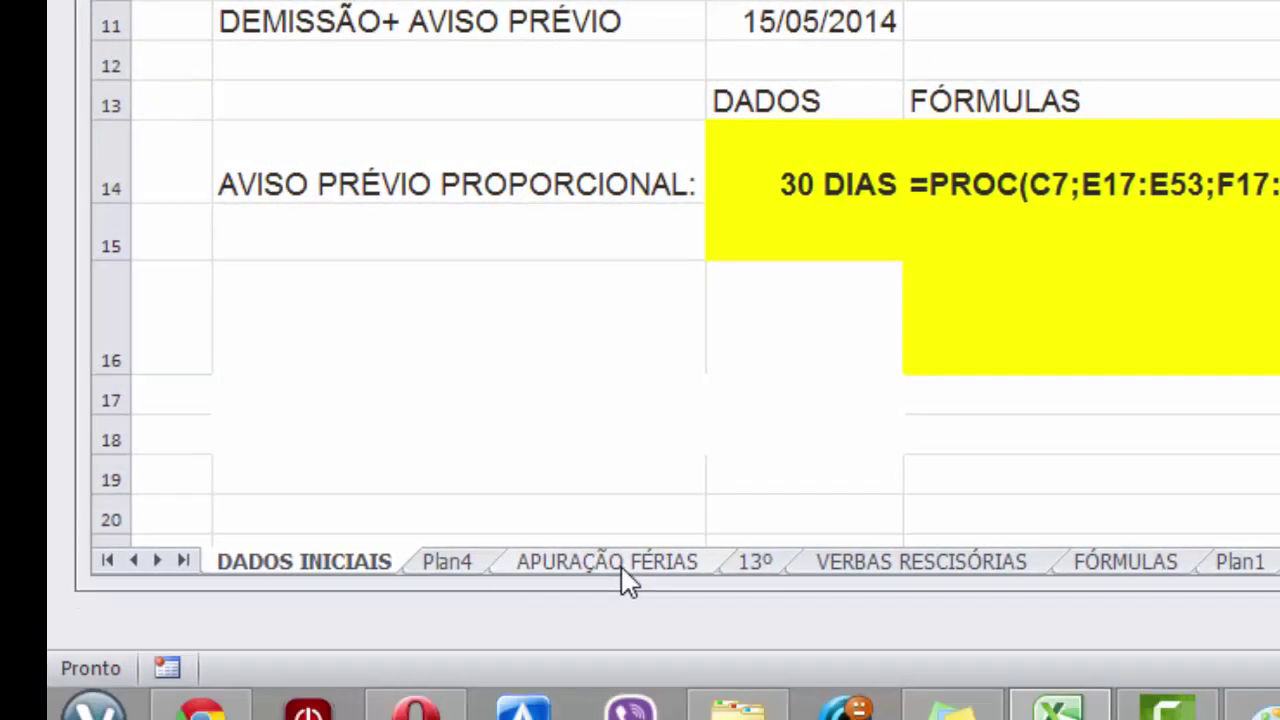
# - On the APURAÇÃO FÉRIAS sheet, fill the end-date formula from C11 into C12 and compare its date with DEMISSÃO + AVISO
pyautogui.click(621, 568)
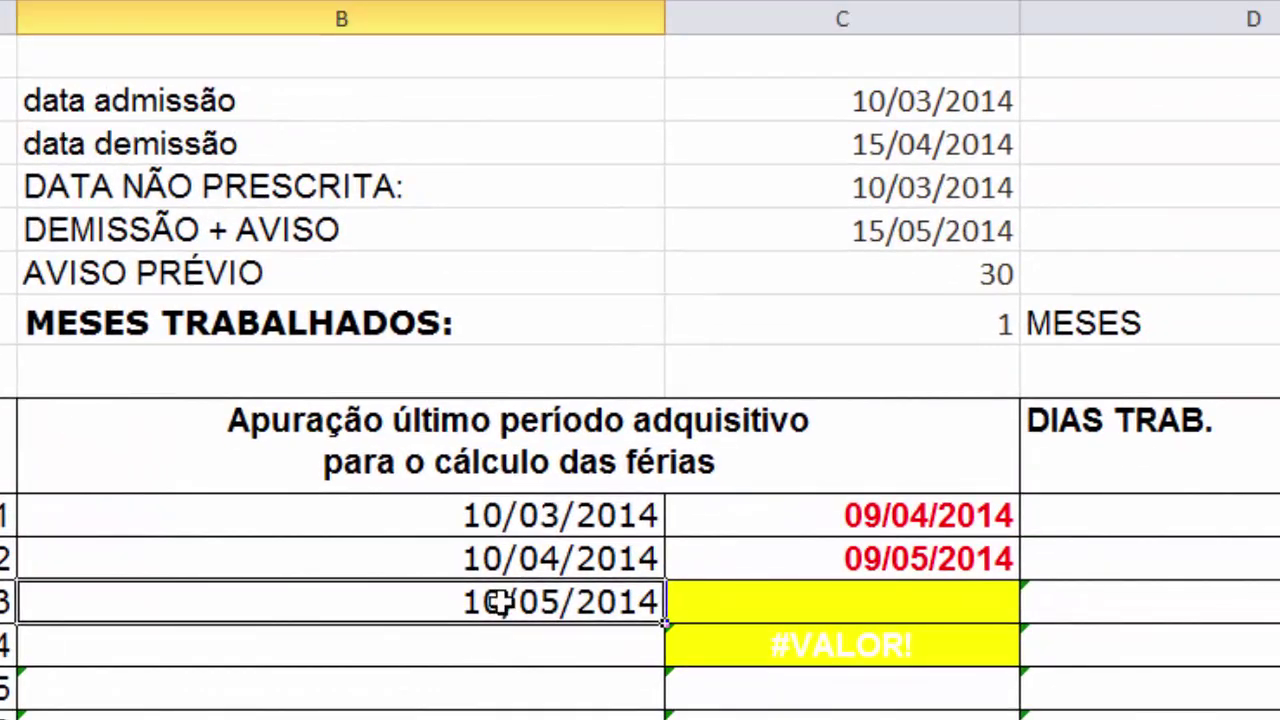
pyautogui.click(754, 557)
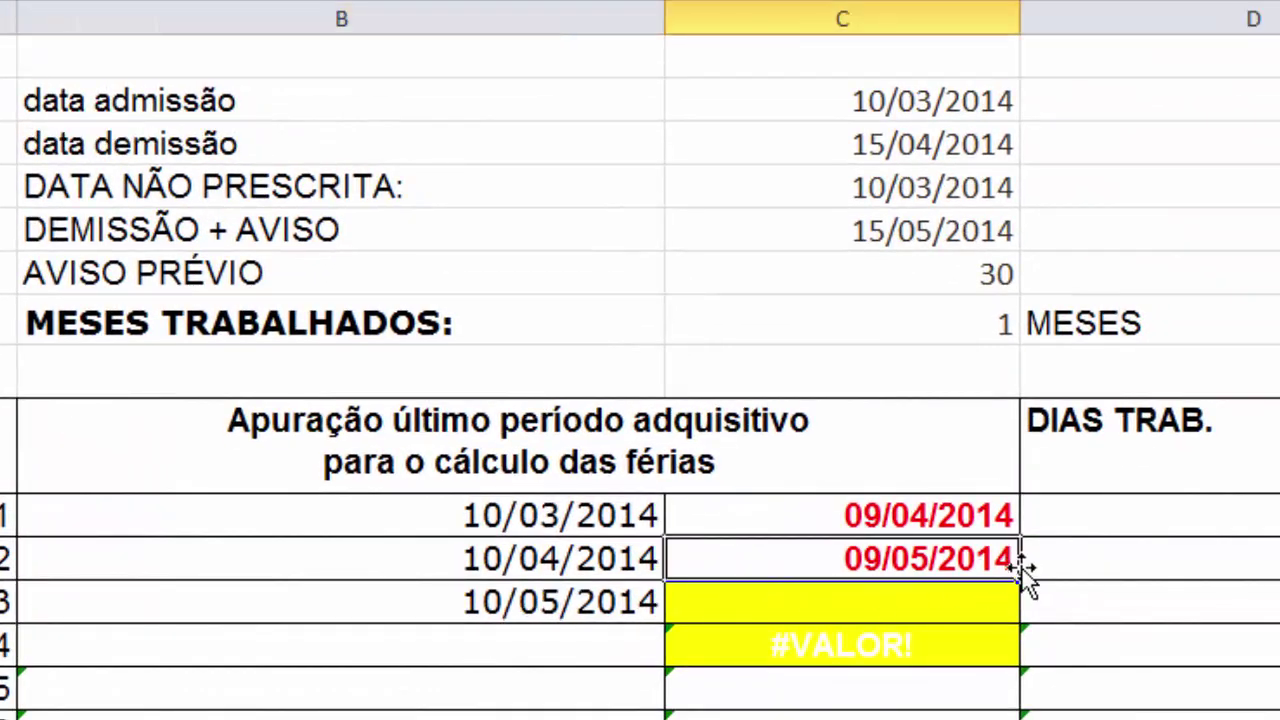
pyautogui.moveTo(1022, 585); pyautogui.dragTo(1023, 616)
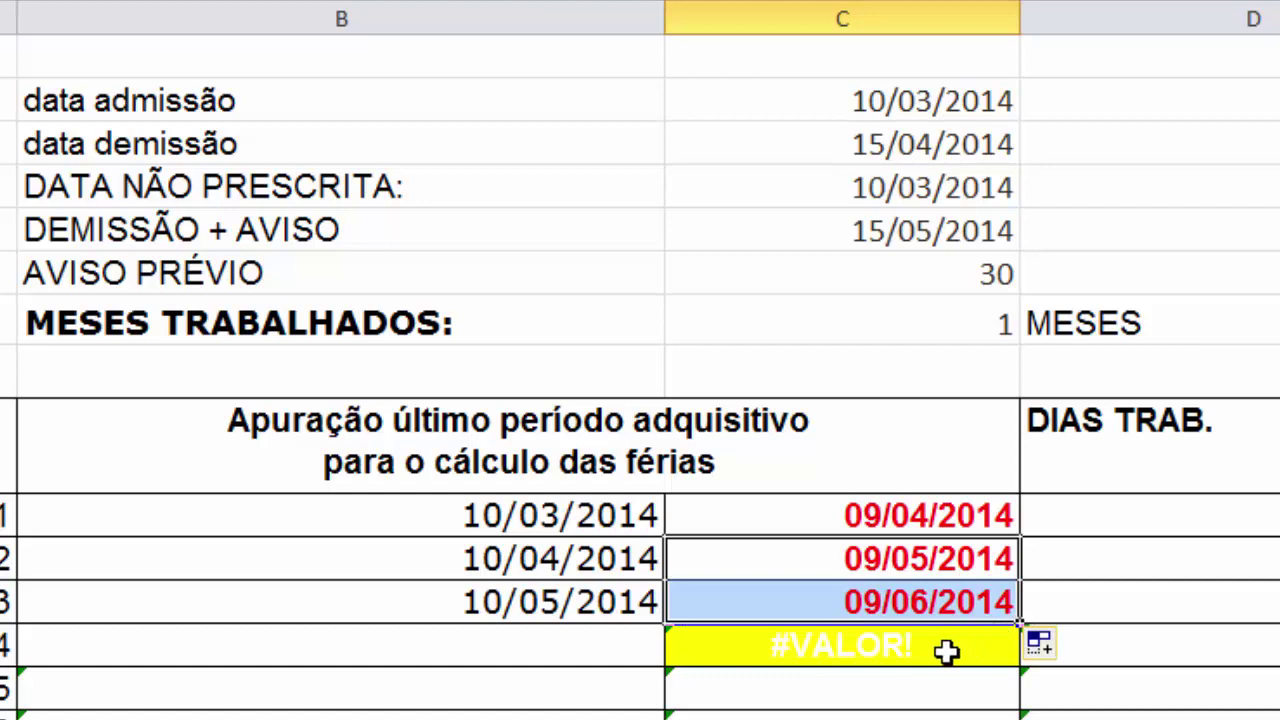
pyautogui.click(863, 603)
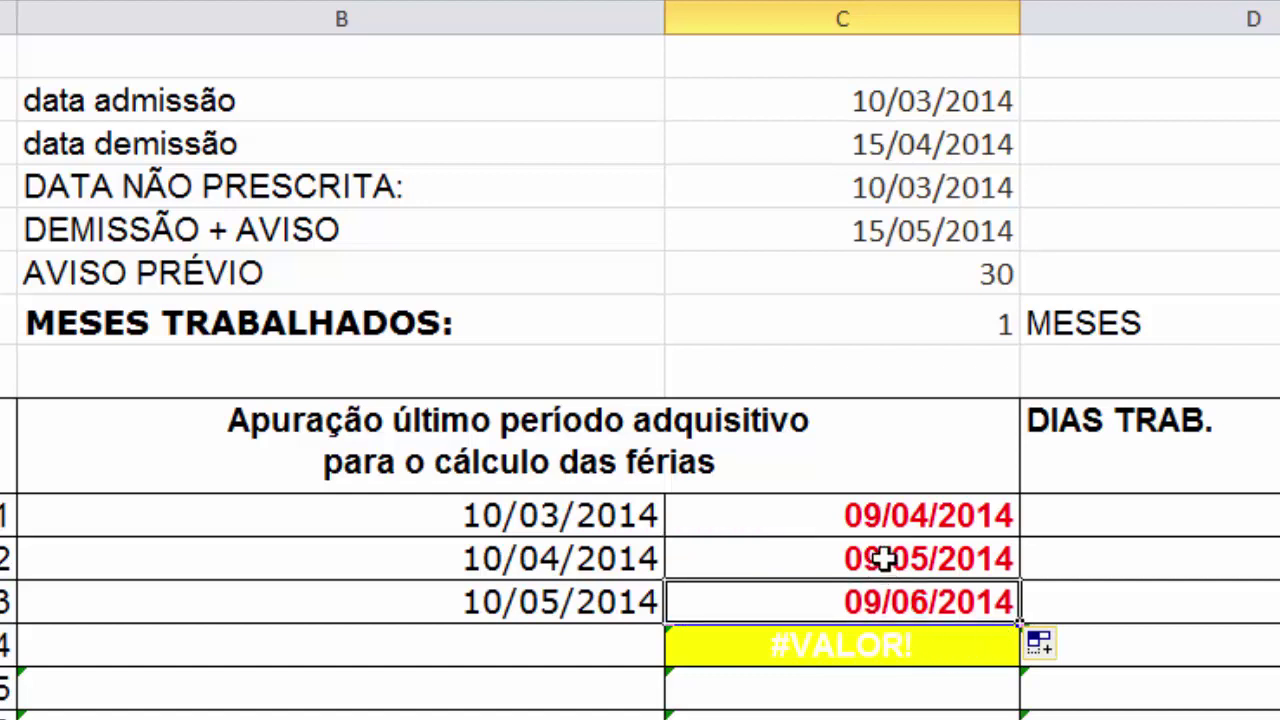
pyautogui.click(876, 566)
pyautogui.click(864, 603)
pyautogui.click(821, 231)
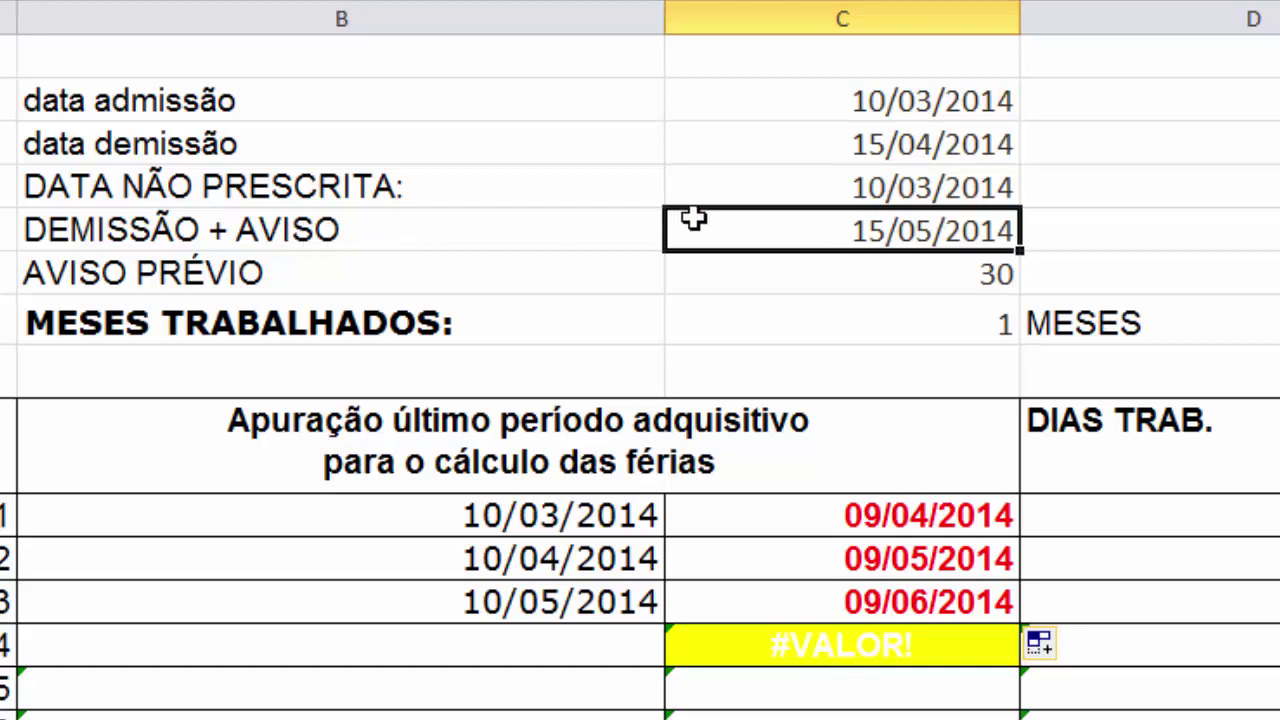
# - Wrap the date formula in C12 in an SE function testing whether it is >=demissão+AVISO_PRÉVIO_PROPORCIONAL
pyautogui.click(791, 602)
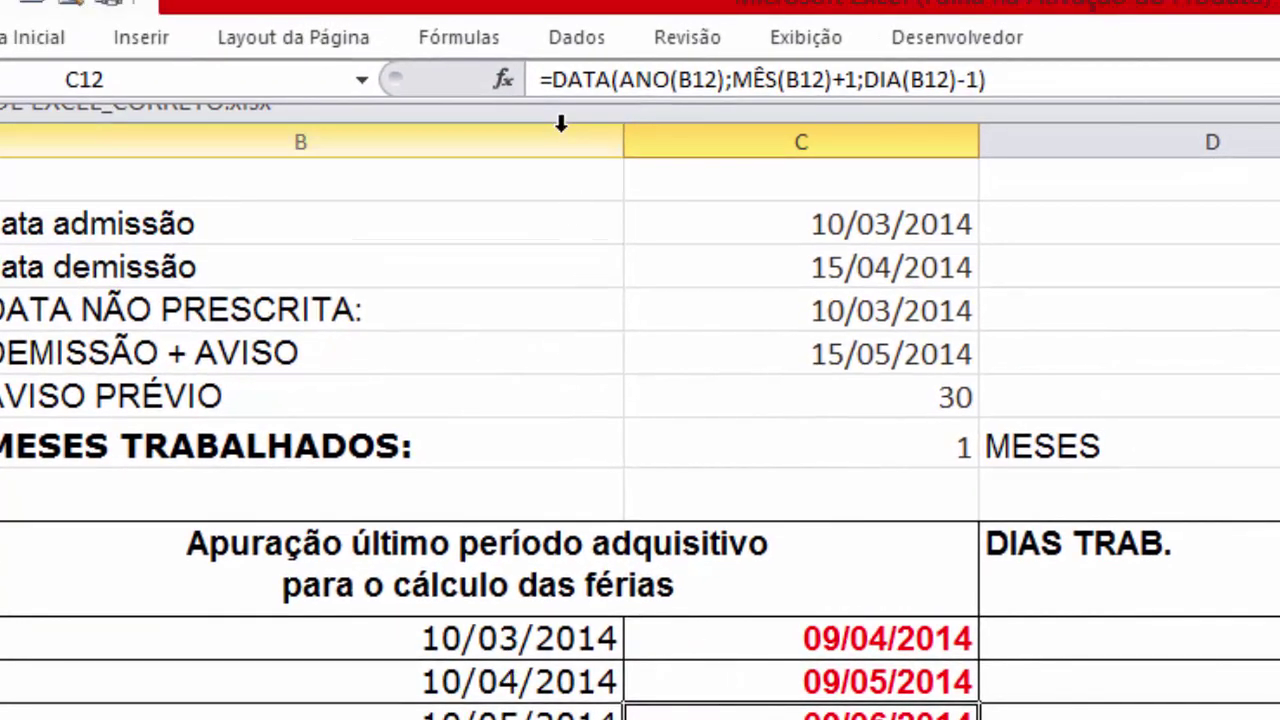
pyautogui.click(556, 80)
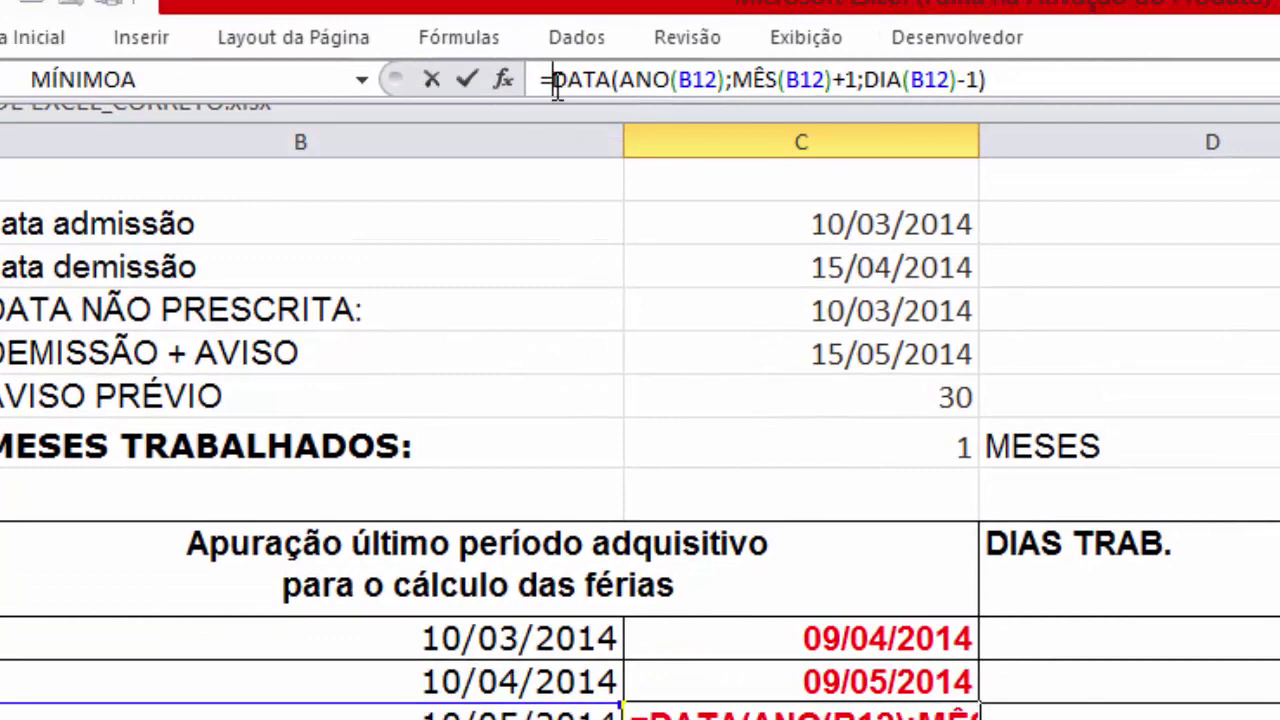
pyautogui.write('se(')
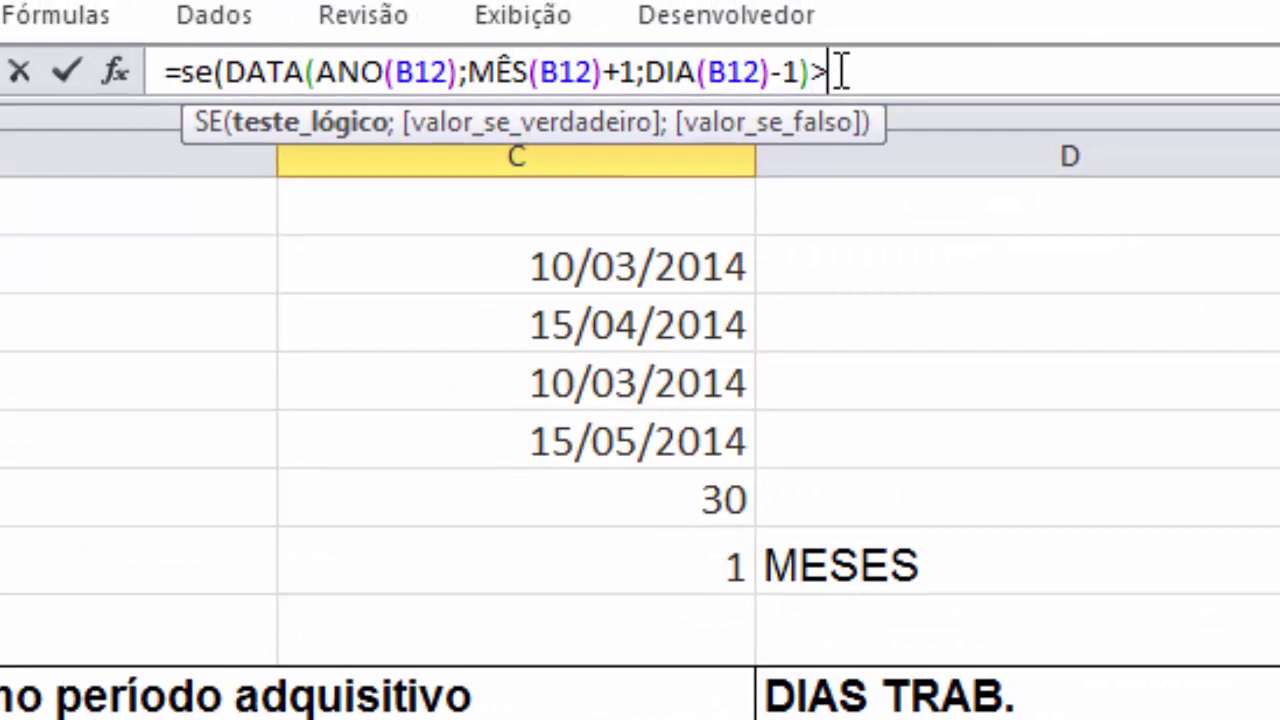
pyautogui.write('=de')
pyautogui.press('BackSpace')
pyautogui.write('a')
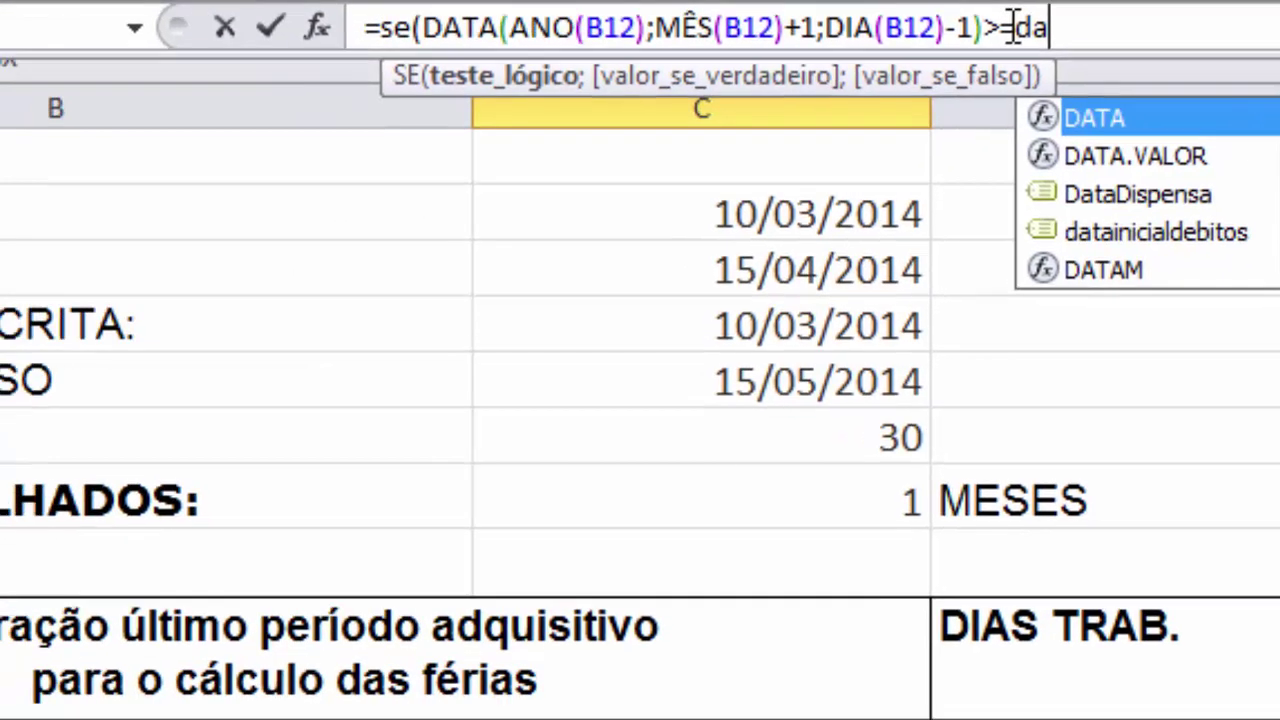
pyautogui.press('BackSpace')
pyautogui.write('emiss')
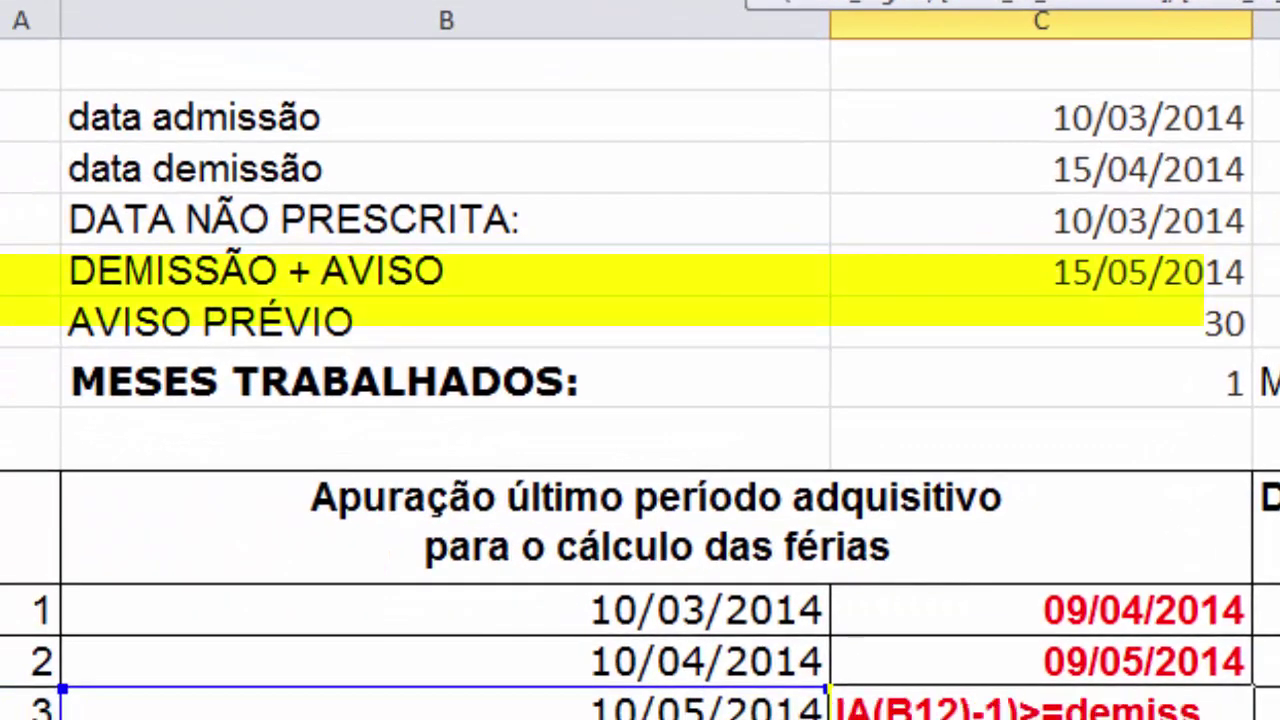
pyautogui.write('ão+av')
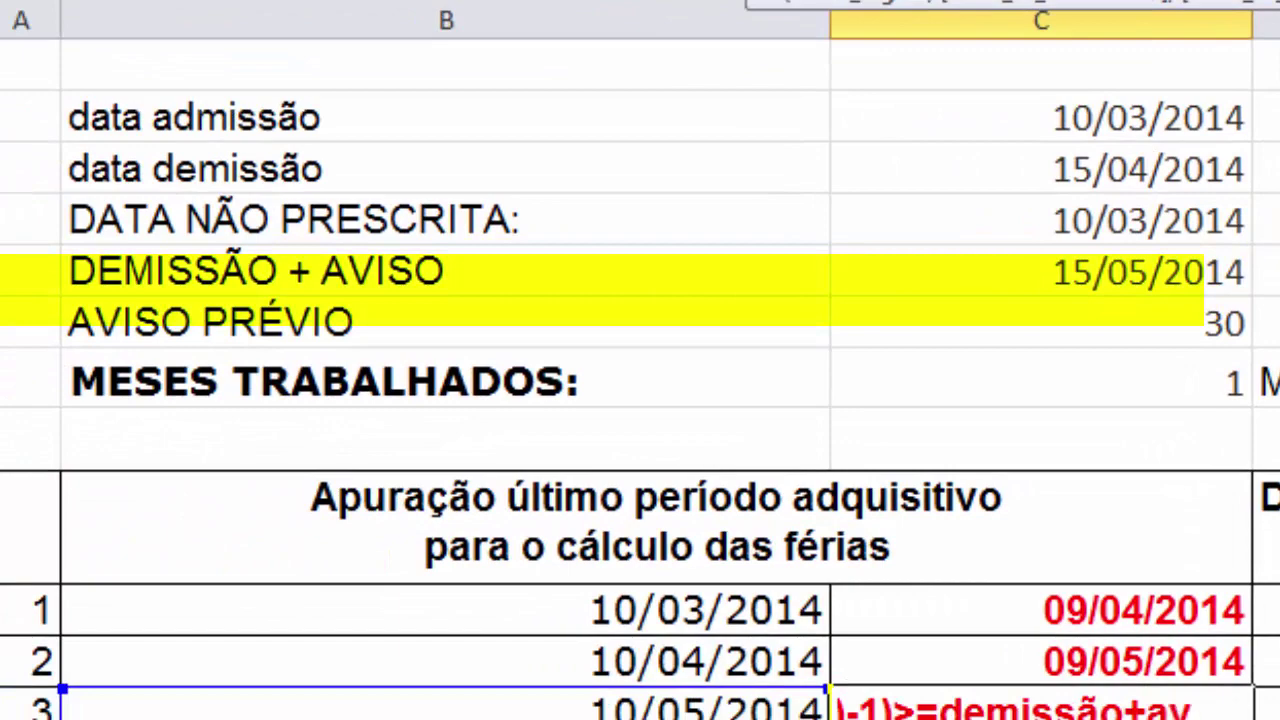
pyautogui.write('i')
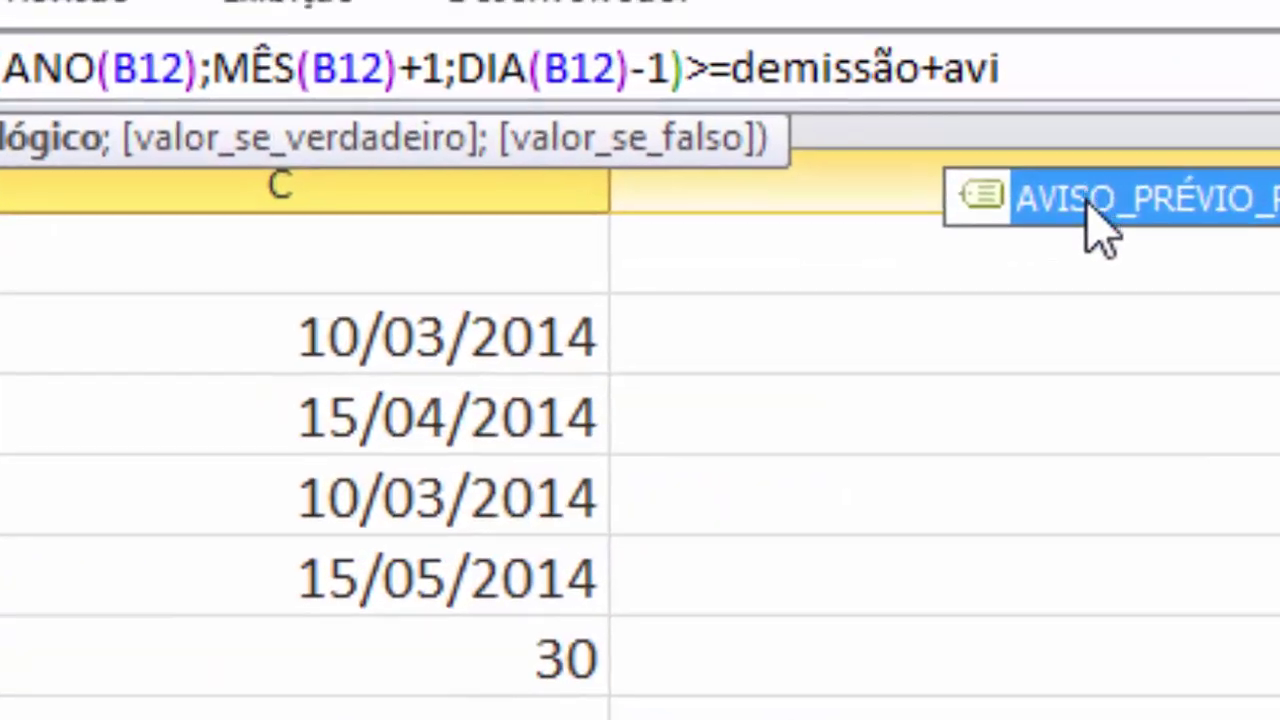
pyautogui.doubleClick(1240, 111)
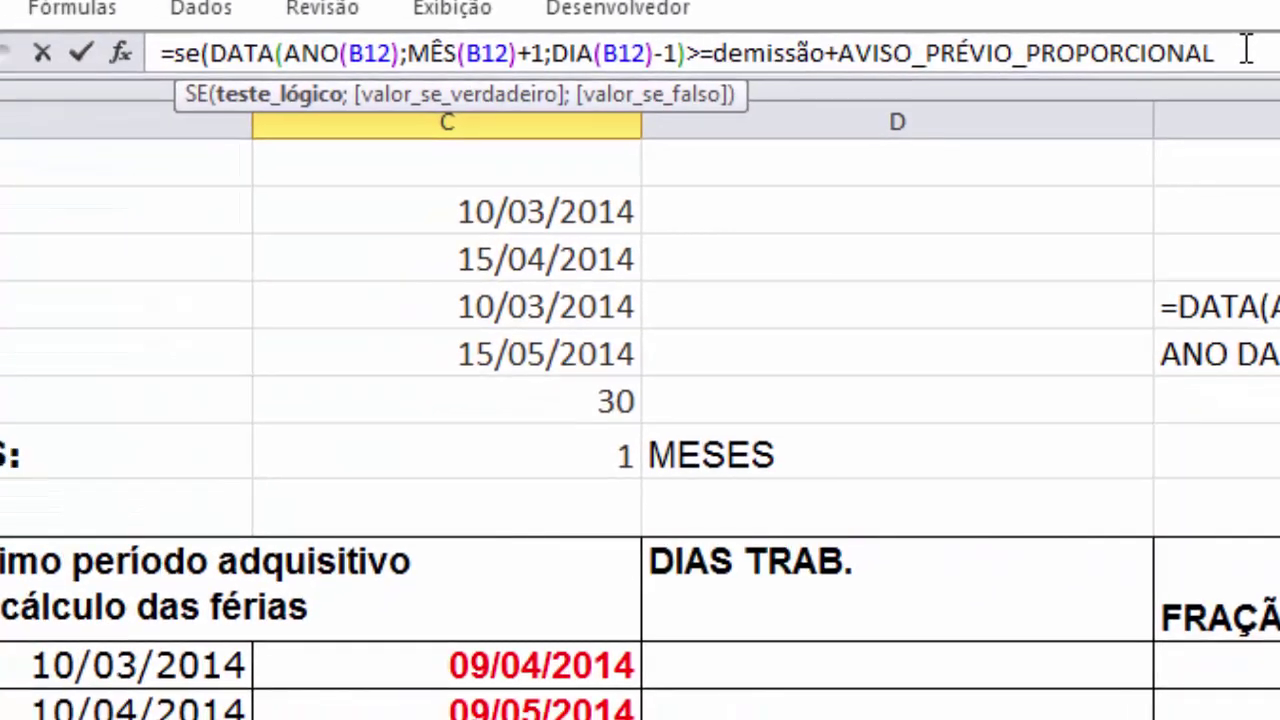
pyautogui.write(';')
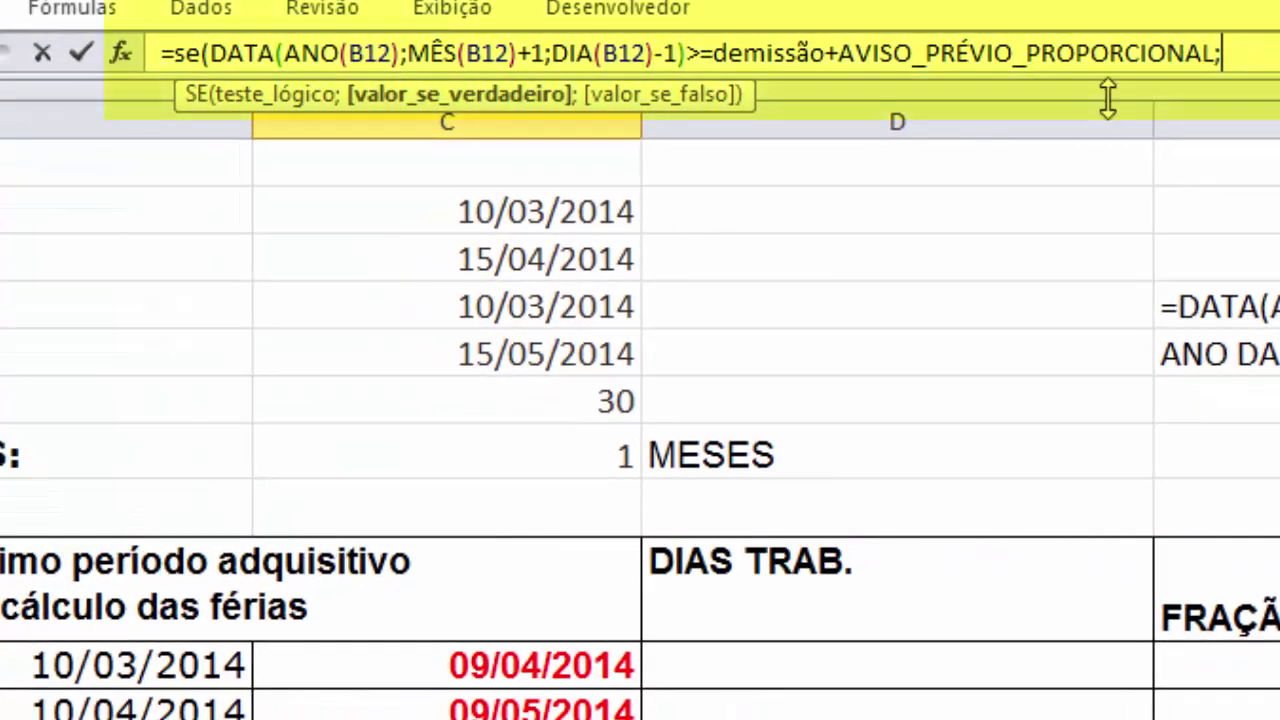
# - Add demissão+AVISO_PRÉVIO_PROPORCIONAL as the value if true in C12's SE formula
pyautogui.click(500, 360)
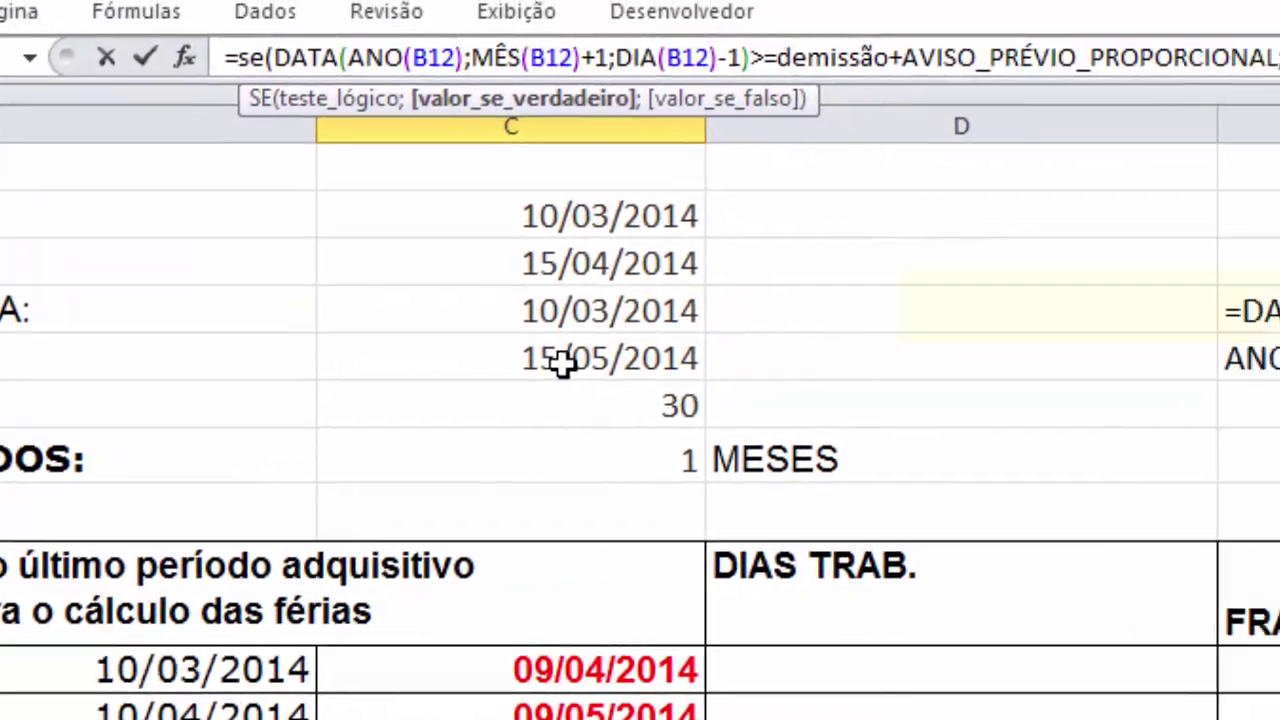
pyautogui.write(';demissão+aviso')
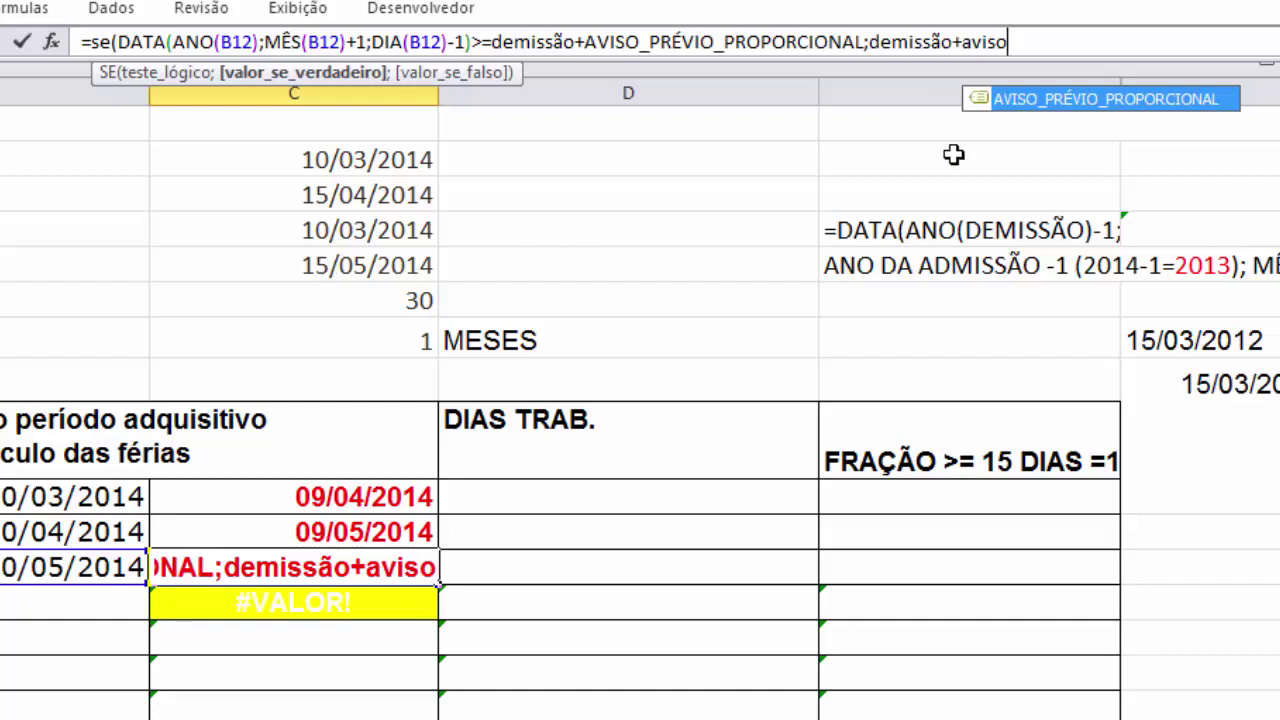
pyautogui.doubleClick(1041, 104)
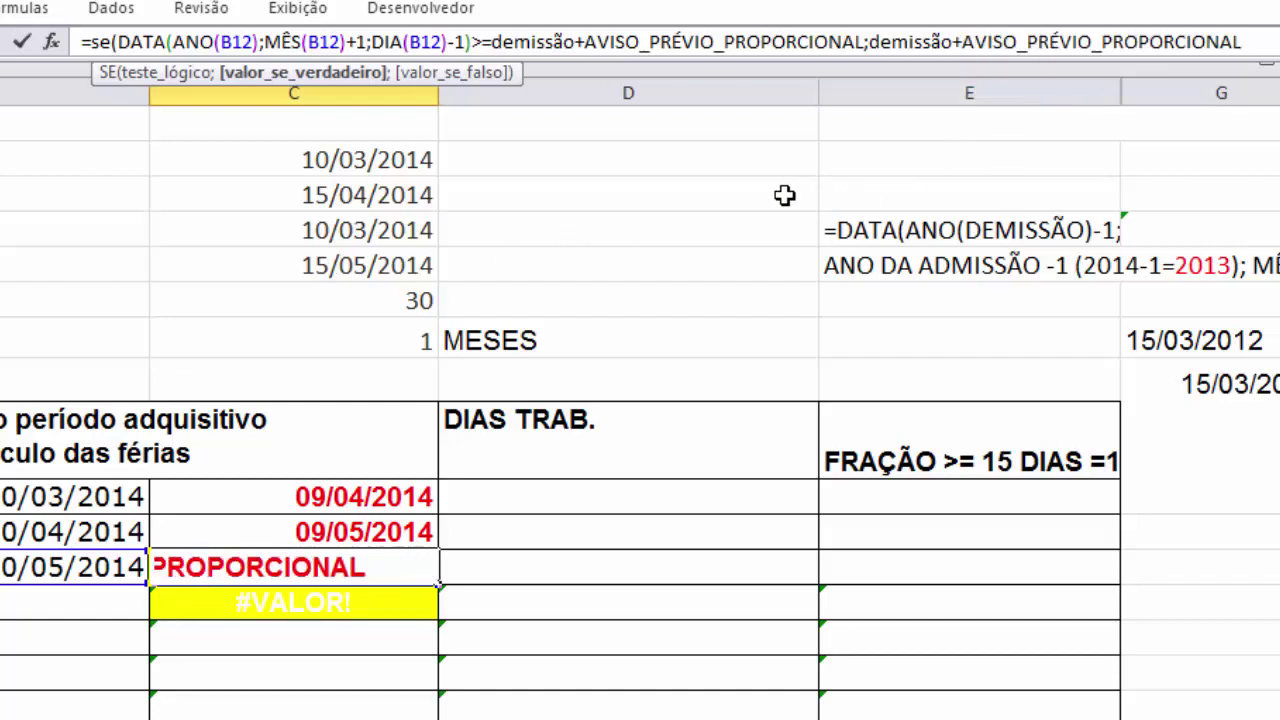
pyautogui.write(';')
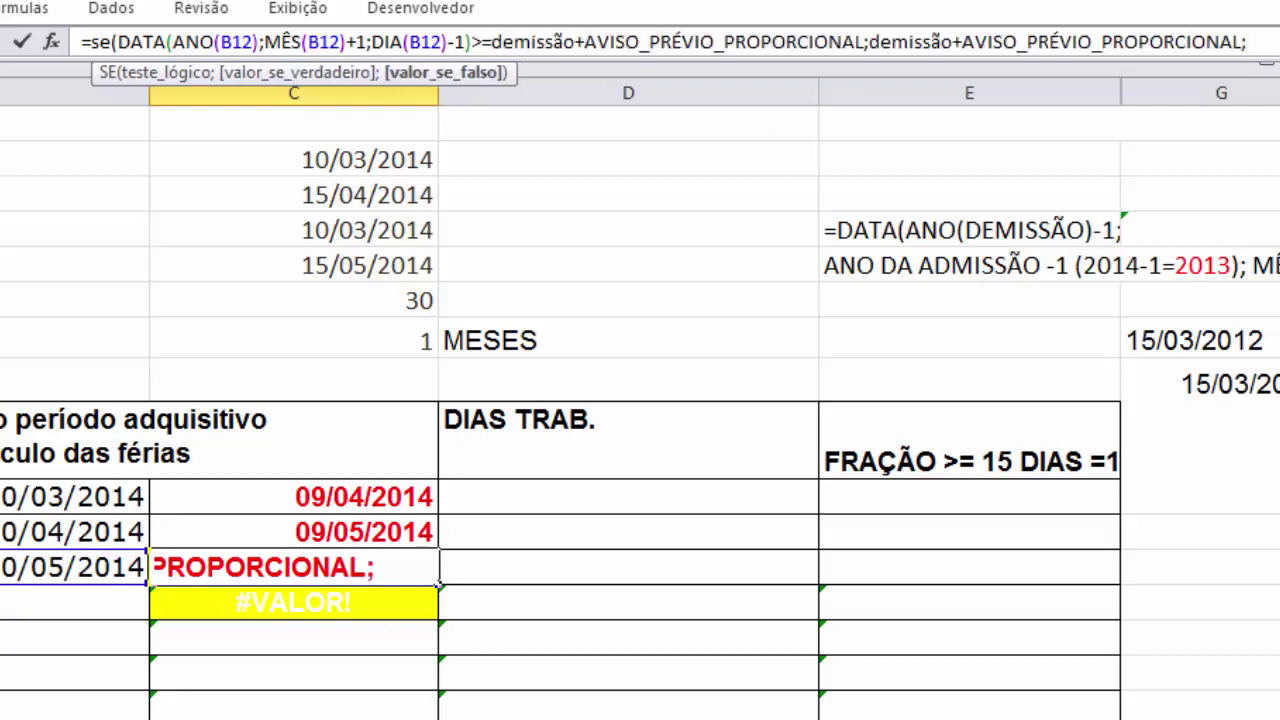
# - Reuse DATA(ANO(B12);MÊS(B12)+1;DIA(B12)-1) as the value if false in C12's SE formula and close the parenthesis
pyautogui.click(472, 42)
pyautogui.hotkey('ctrl', 'shift', 'Left')
pyautogui.hotkey('shift', 'End')
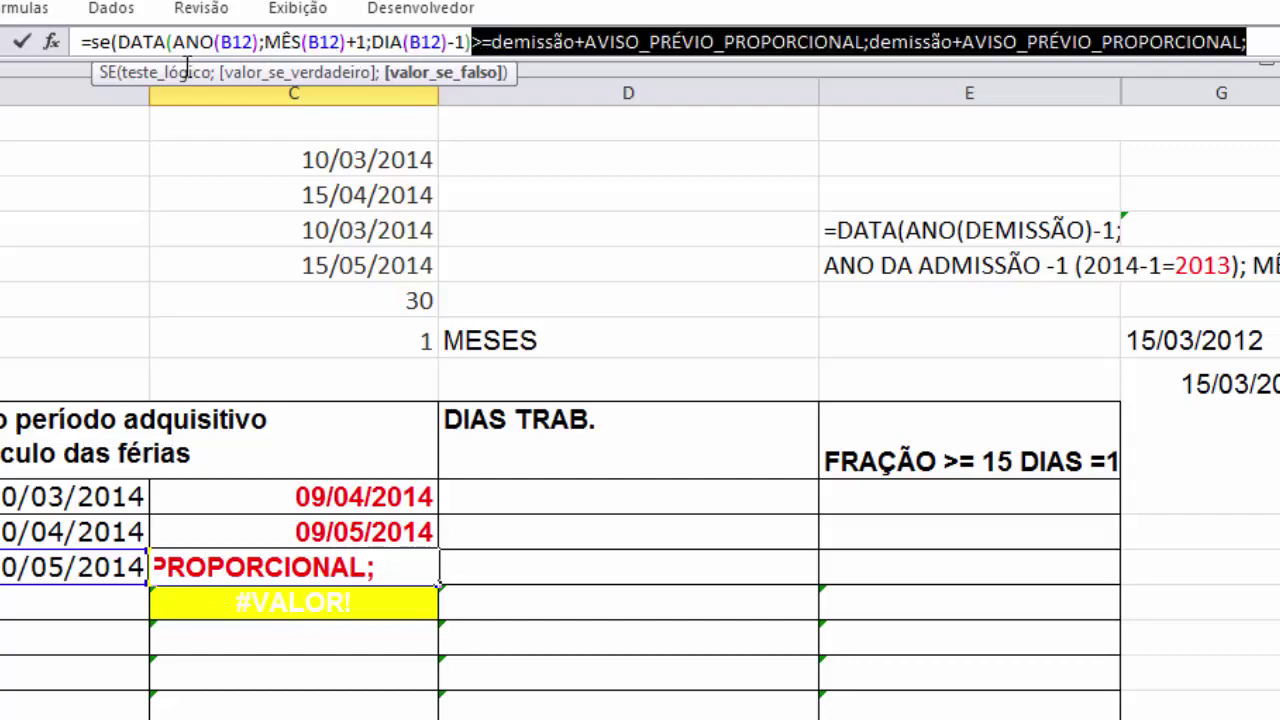
pyautogui.keyDown('shift'); pyautogui.click(114, 42); pyautogui.keyUp('shift')
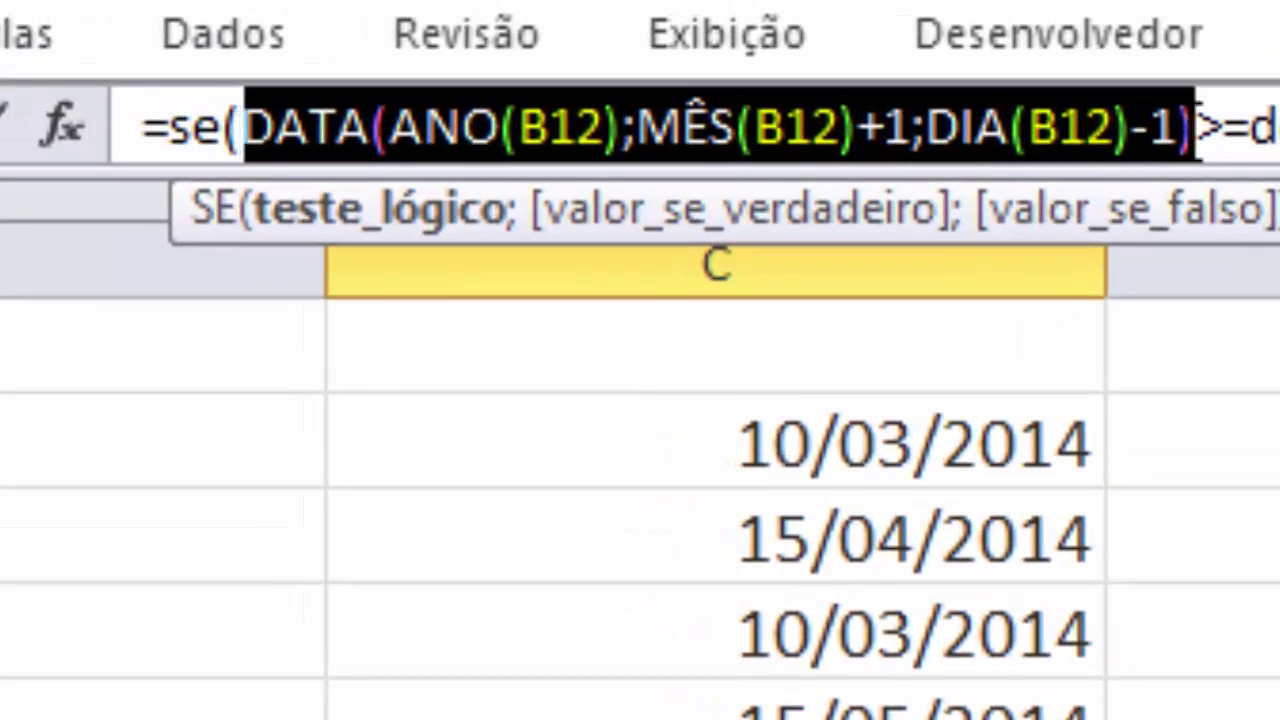
pyautogui.press('End')
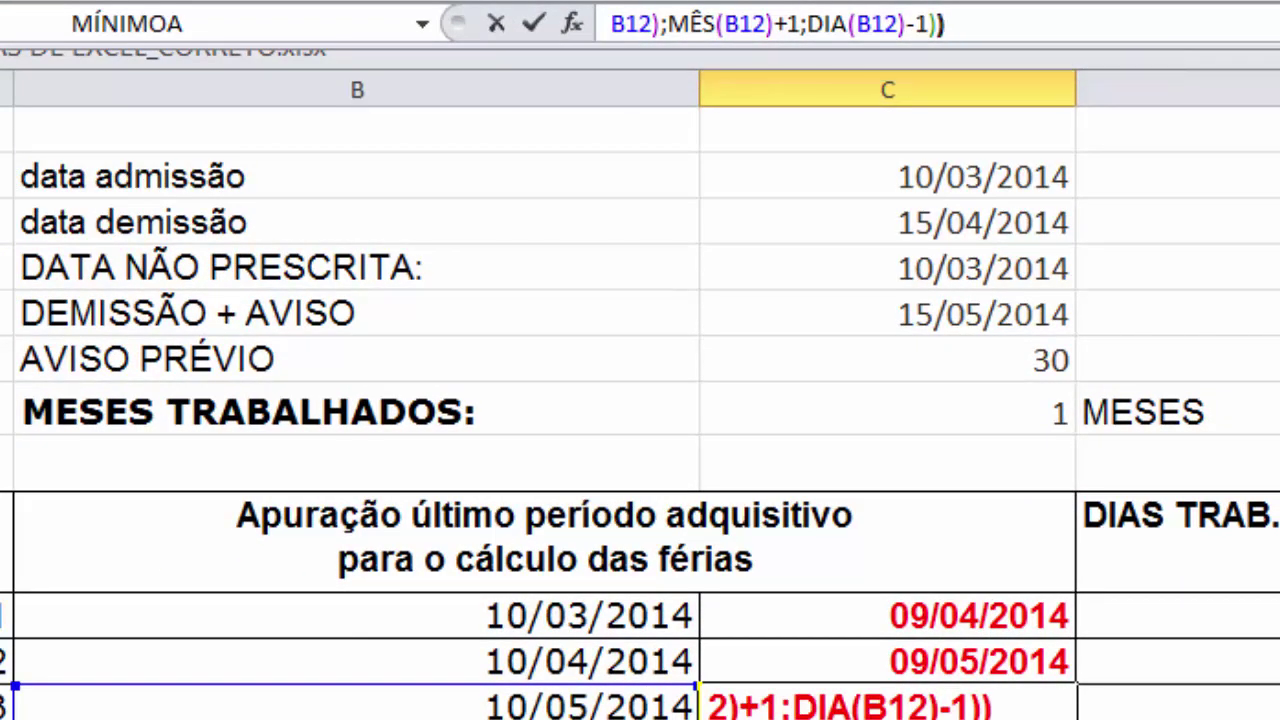
# - Review the arguments of the completed SE formula in C12 and enter it
pyautogui.press('Left')
pyautogui.press('Left')
pyautogui.press('Left')
pyautogui.press('Left')
pyautogui.press('Left')
pyautogui.press('Left')
pyautogui.press('Left')
pyautogui.press('Left')
pyautogui.press('Left')
pyautogui.press('Left')
pyautogui.press('Left')
pyautogui.press('Left')
pyautogui.press('Left')
pyautogui.press('Left')
pyautogui.press('Left')
pyautogui.press('Left')
pyautogui.press('Left')
pyautogui.press('Left')
pyautogui.press('Left')
pyautogui.press('Left')
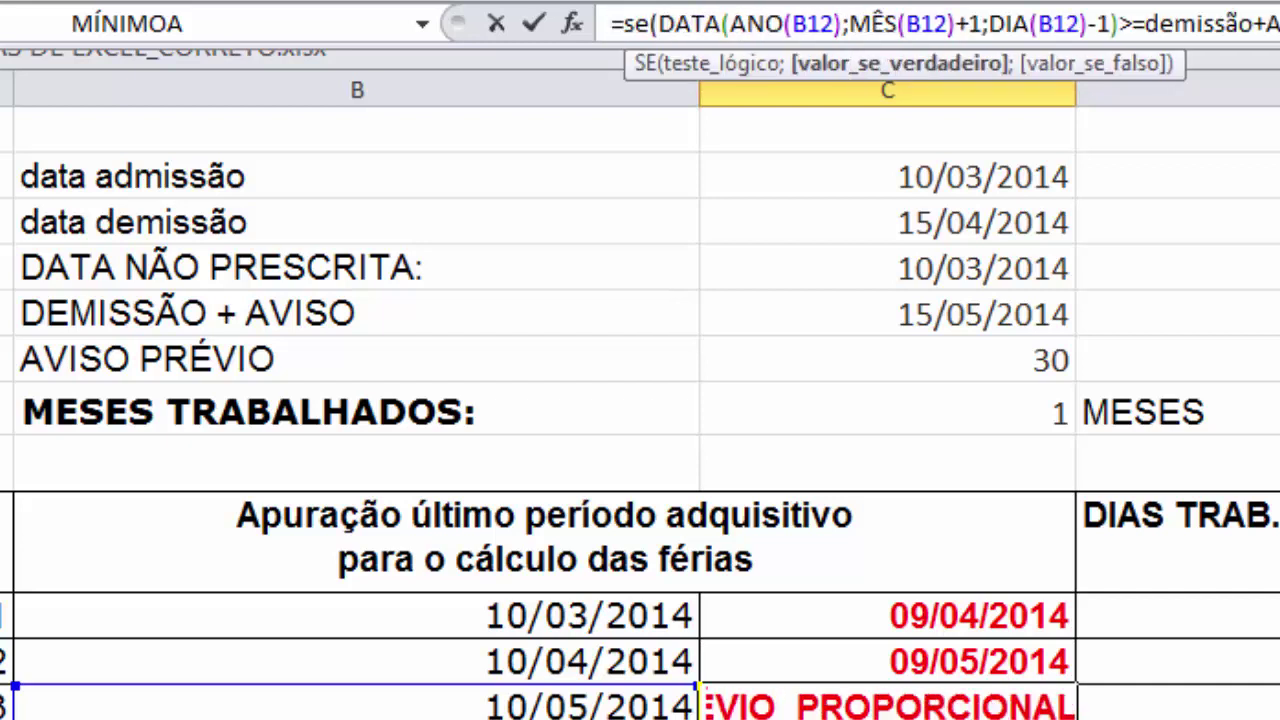
pyautogui.press('Right')
pyautogui.press('Right')
pyautogui.press('Right')
pyautogui.press('Right')
pyautogui.press('Right')
pyautogui.press('Right')
pyautogui.press('Right')
pyautogui.press('Right')
pyautogui.press('Right')
pyautogui.press('Right')
pyautogui.press('Right')
pyautogui.press('Right')
pyautogui.press('Escape')
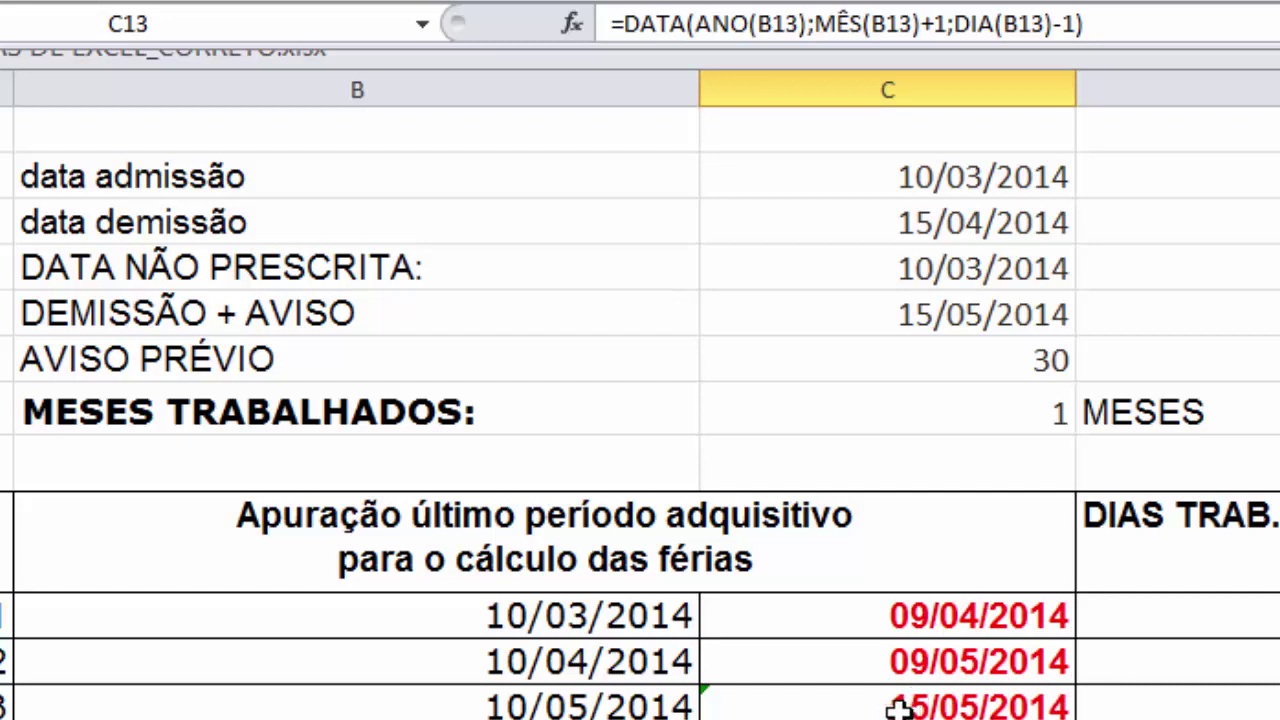
# - Wrap C12's formula in an outer SE that tests B12="" and gives "" as the value if true
pyautogui.press('Up')
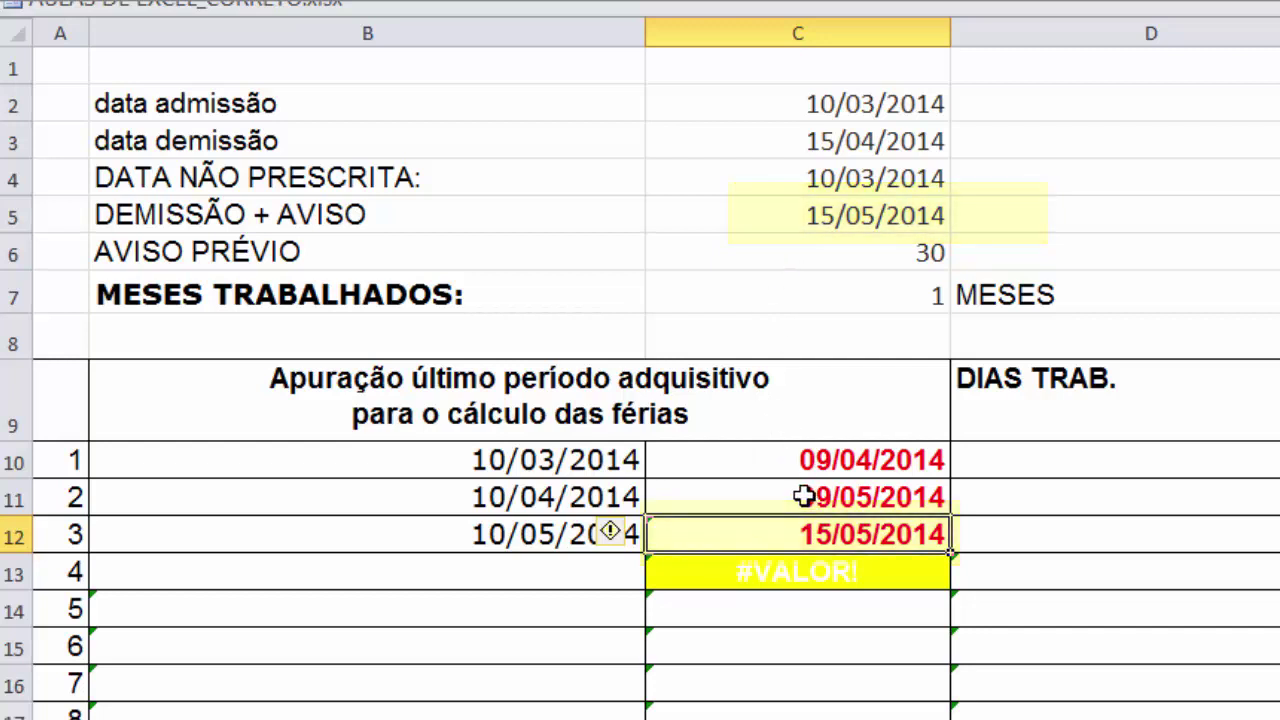
pyautogui.click(547, 500)
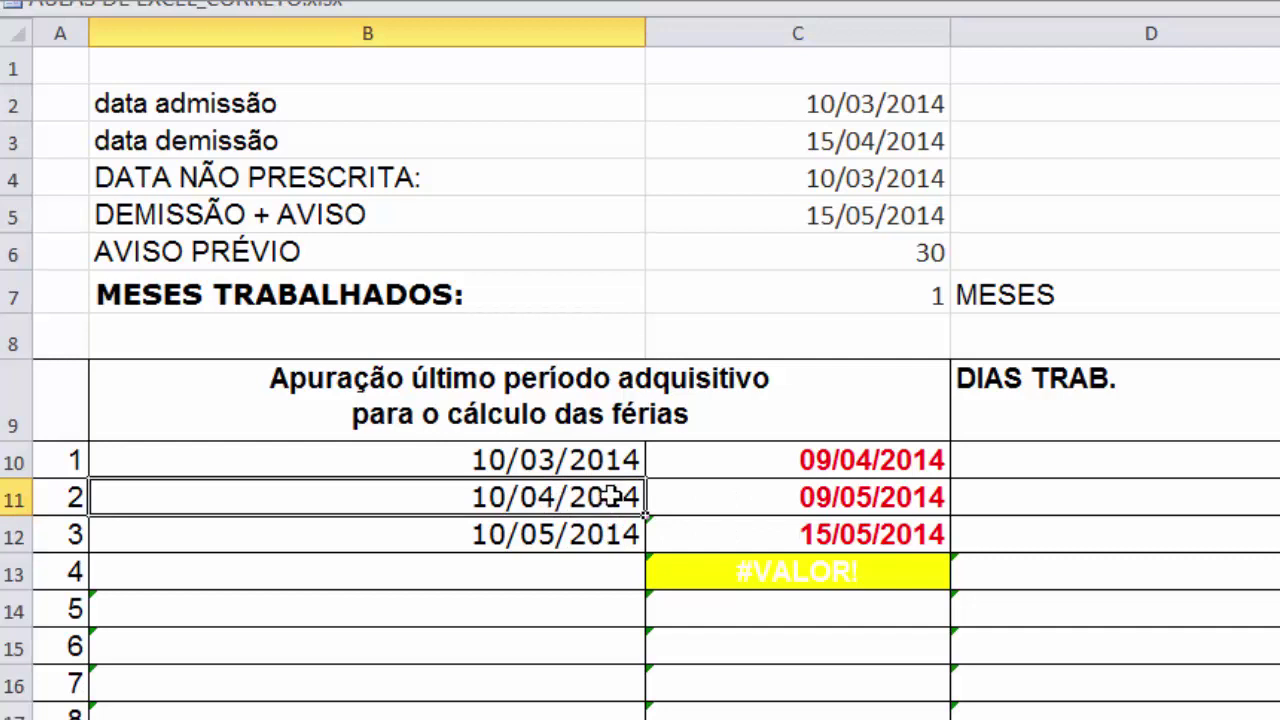
pyautogui.click(701, 537)
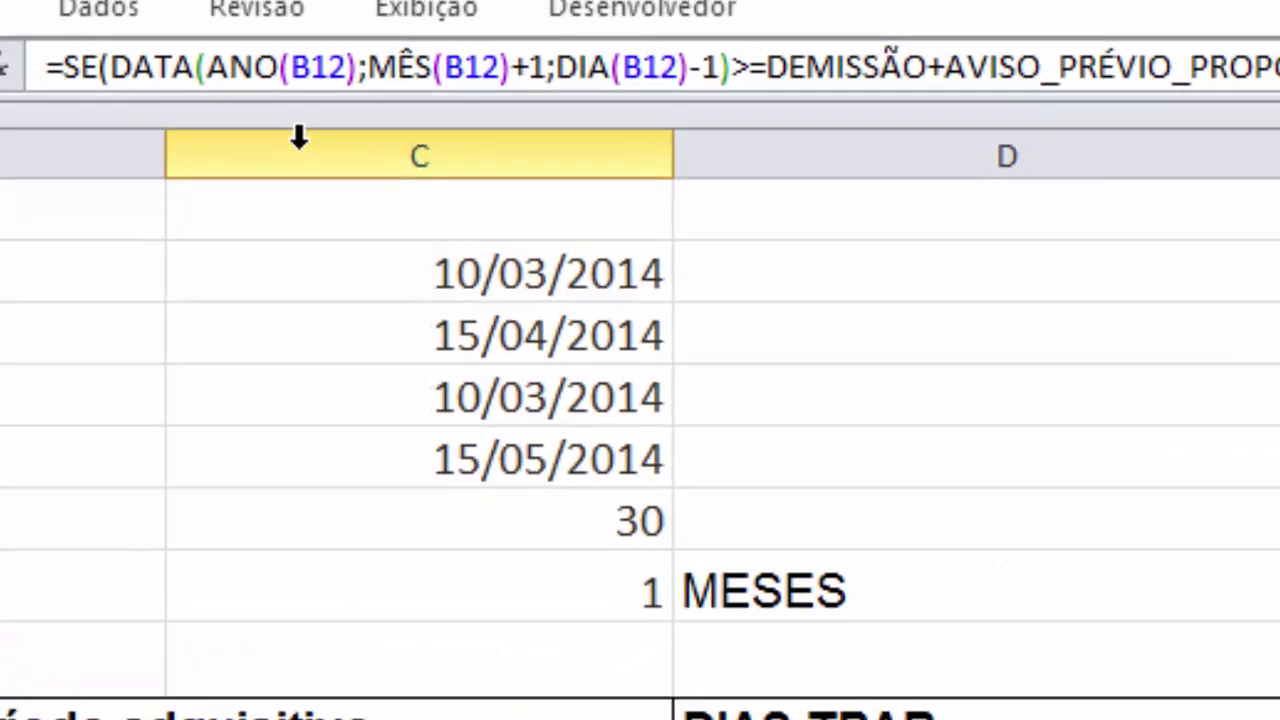
pyautogui.write('se(B12;"";"";')
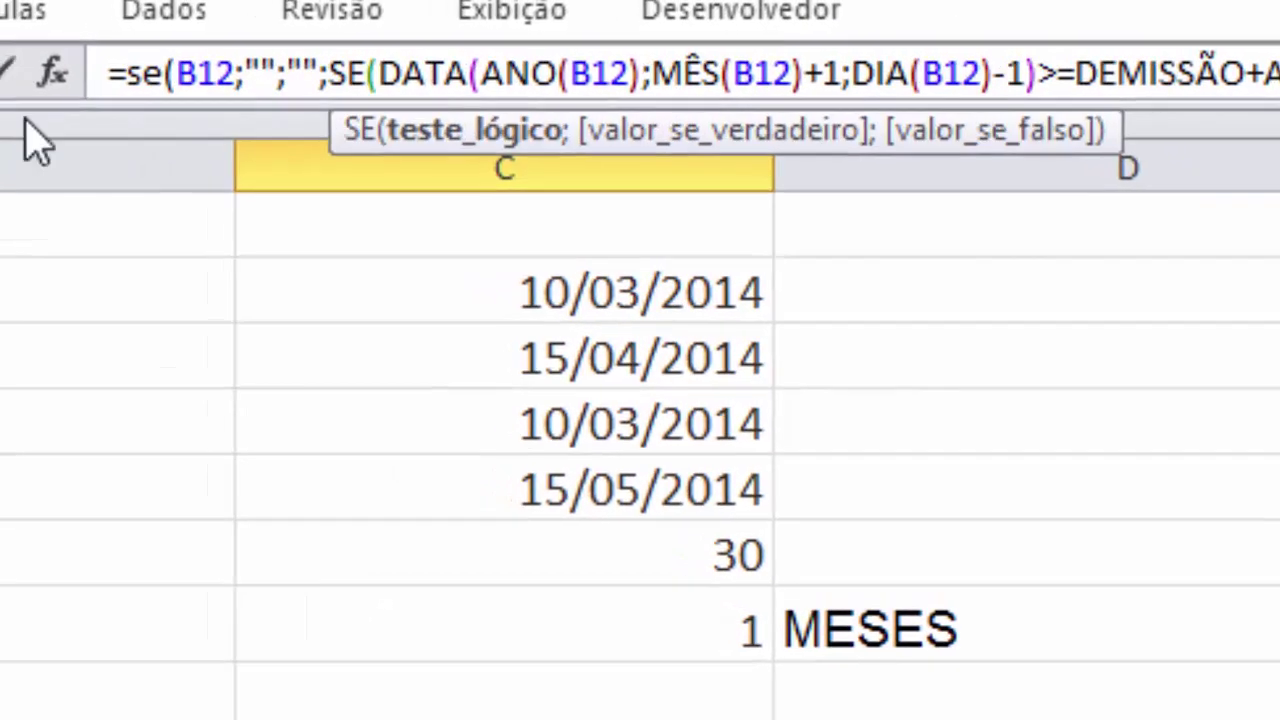
pyautogui.click(253, 73)
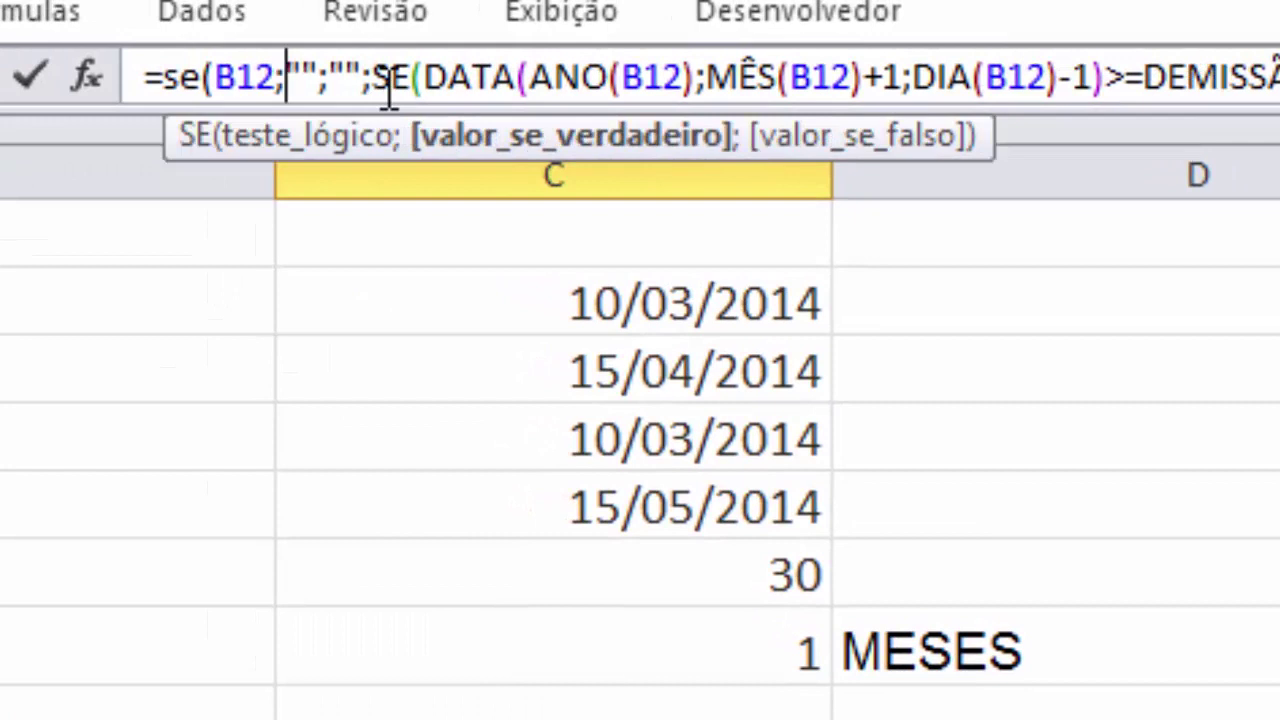
pyautogui.press('BackSpace')
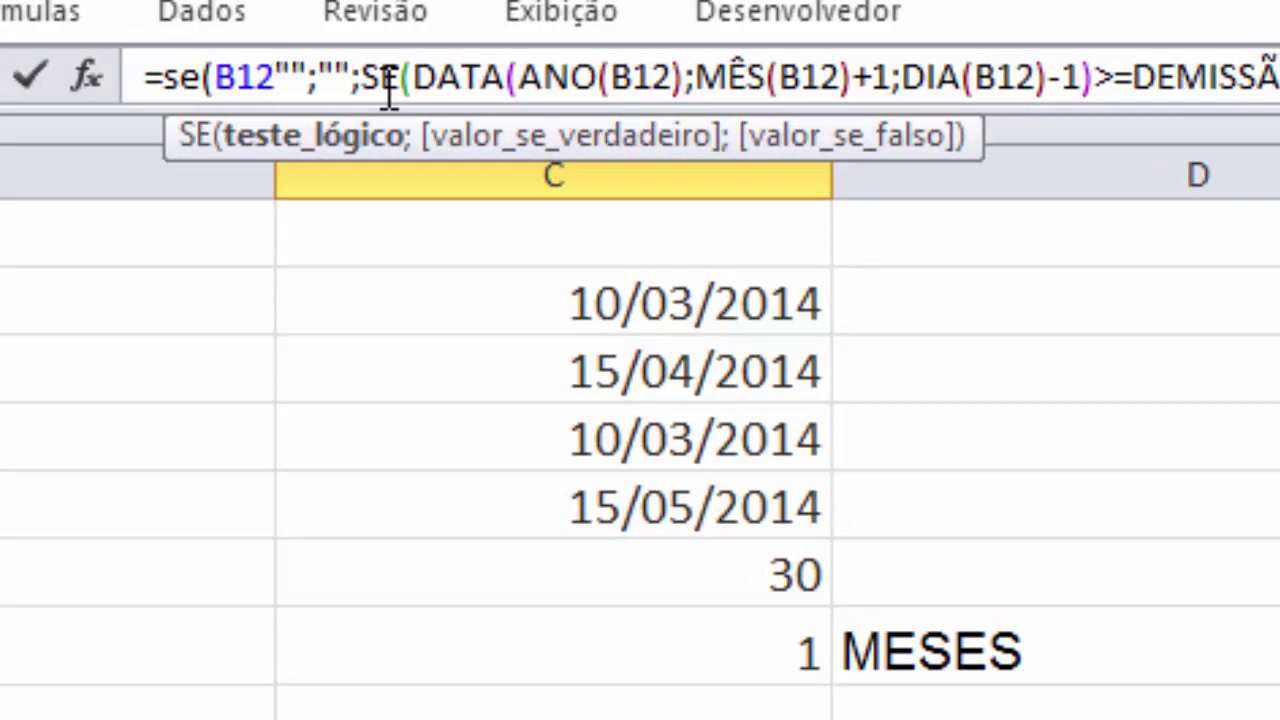
pyautogui.write('=')
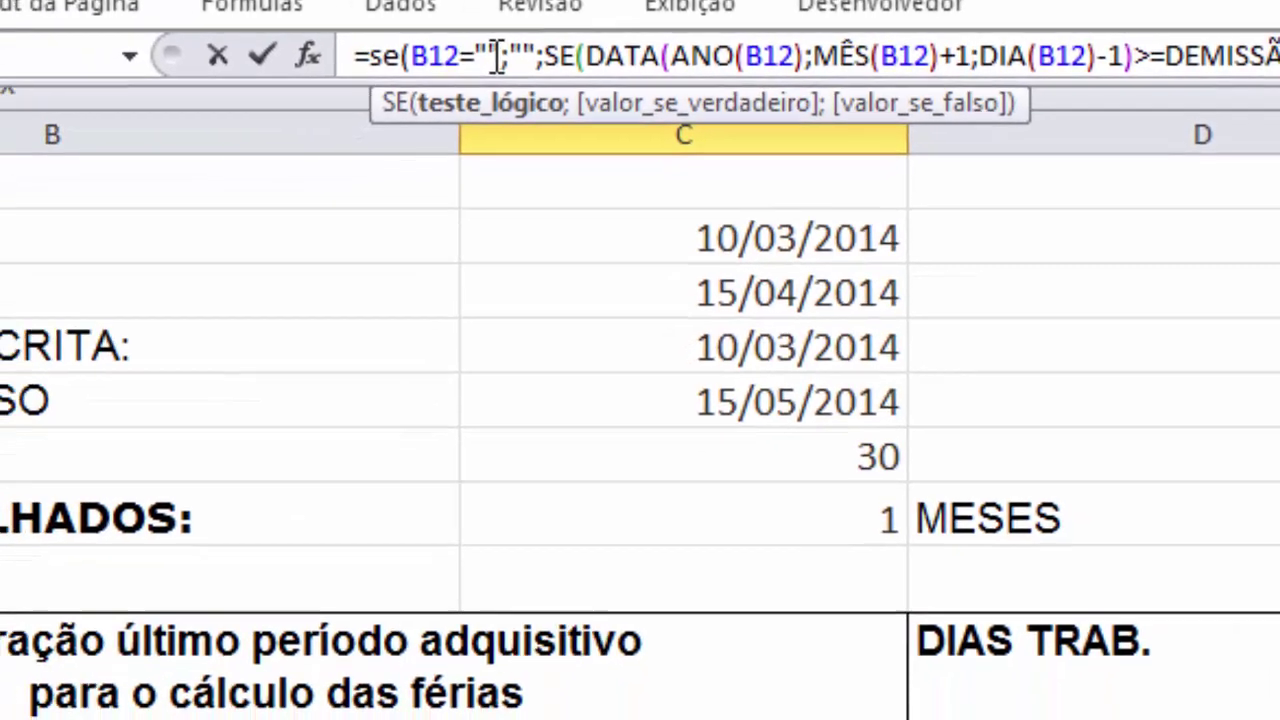
pyautogui.hotkey('shift', 'Right')
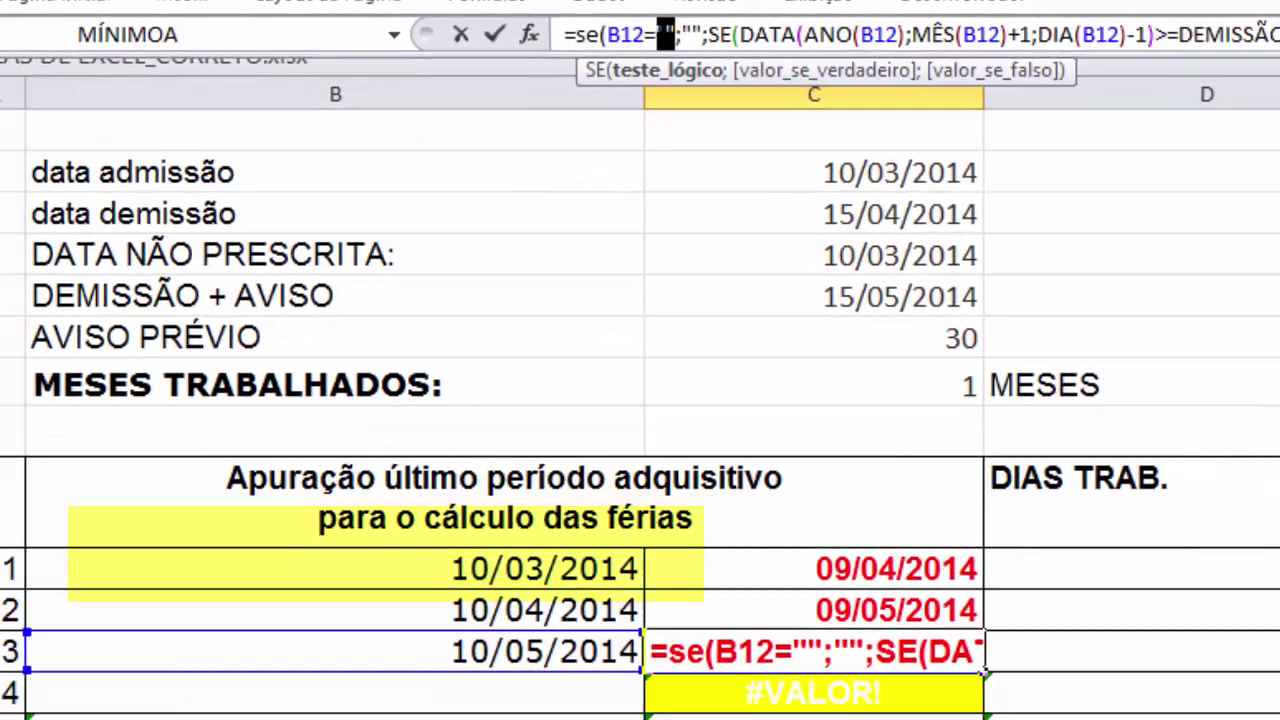
pyautogui.hotkey('shift', 'Right')
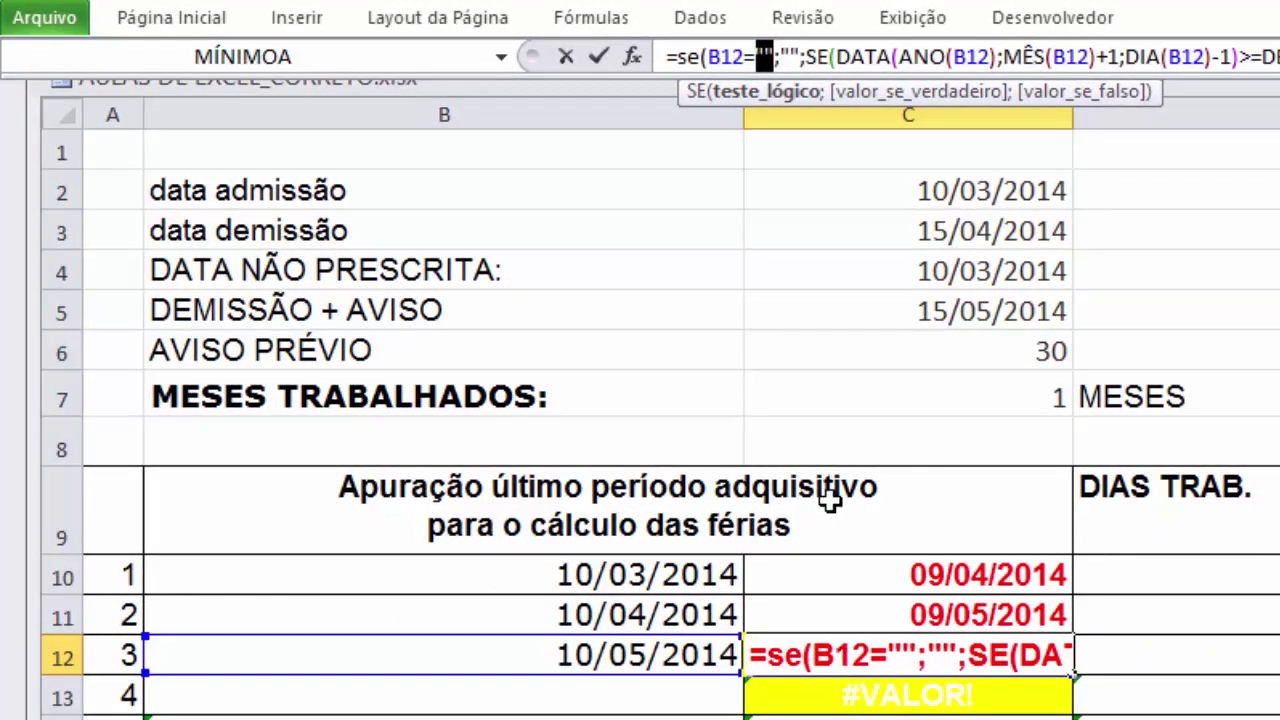
# - Add the closing parenthesis for the outer SE at the end of C12's formula and enter it
pyautogui.click(1127, 58)
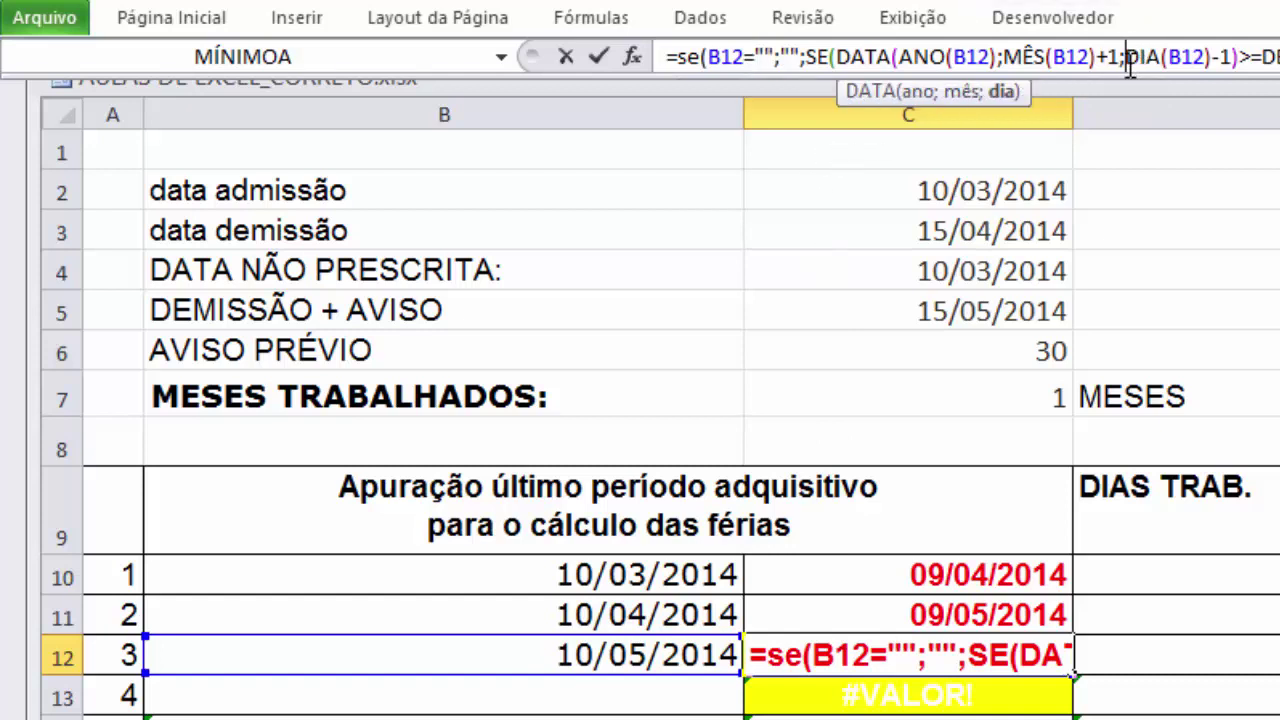
pyautogui.press('Right')
pyautogui.press('Right')
pyautogui.press('Right')
pyautogui.press('Right')
pyautogui.press('Right')
pyautogui.press('Right')
pyautogui.press('Right')
pyautogui.press('Right')
pyautogui.press('Right')
pyautogui.press('Right')
pyautogui.press('Right')
pyautogui.press('Right')
pyautogui.press('Right')
pyautogui.press('Right')
pyautogui.press('Right')
pyautogui.press('Right')
pyautogui.press('Right')
pyautogui.press('Right')
pyautogui.press('Right')
pyautogui.press('Right')
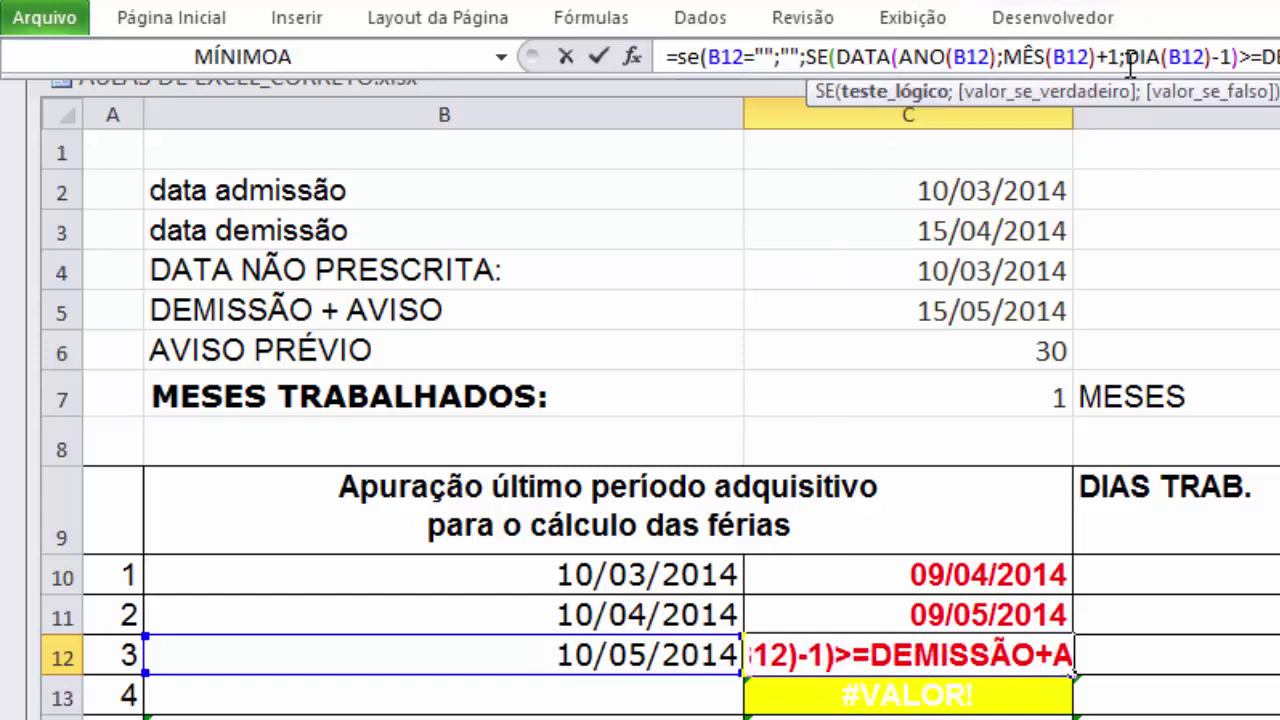
pyautogui.press('Right')
pyautogui.press('Right')
pyautogui.press('Right')
pyautogui.press('Right')
pyautogui.press('Right')
pyautogui.press('Right')
pyautogui.press('Right')
pyautogui.press('Right')
pyautogui.press('Right')
pyautogui.press('Right')
pyautogui.press('Right')
pyautogui.press('Right')
pyautogui.press('Right')
pyautogui.press('Right')
pyautogui.press('Right')
pyautogui.press('Right')
pyautogui.press('Right')
pyautogui.press('Right')
pyautogui.press('Right')
pyautogui.press('Right')
pyautogui.press('Right')
pyautogui.press('Right')
pyautogui.press('Right')
pyautogui.press('Right')
pyautogui.press('Right')
pyautogui.press('Right')
pyautogui.press('Right')
pyautogui.press('Right')
pyautogui.press('Right')
pyautogui.press('Right')
pyautogui.press('Right')
pyautogui.press('Right')
pyautogui.press('Right')
pyautogui.press('Right')
pyautogui.press('Right')
pyautogui.press('Right')
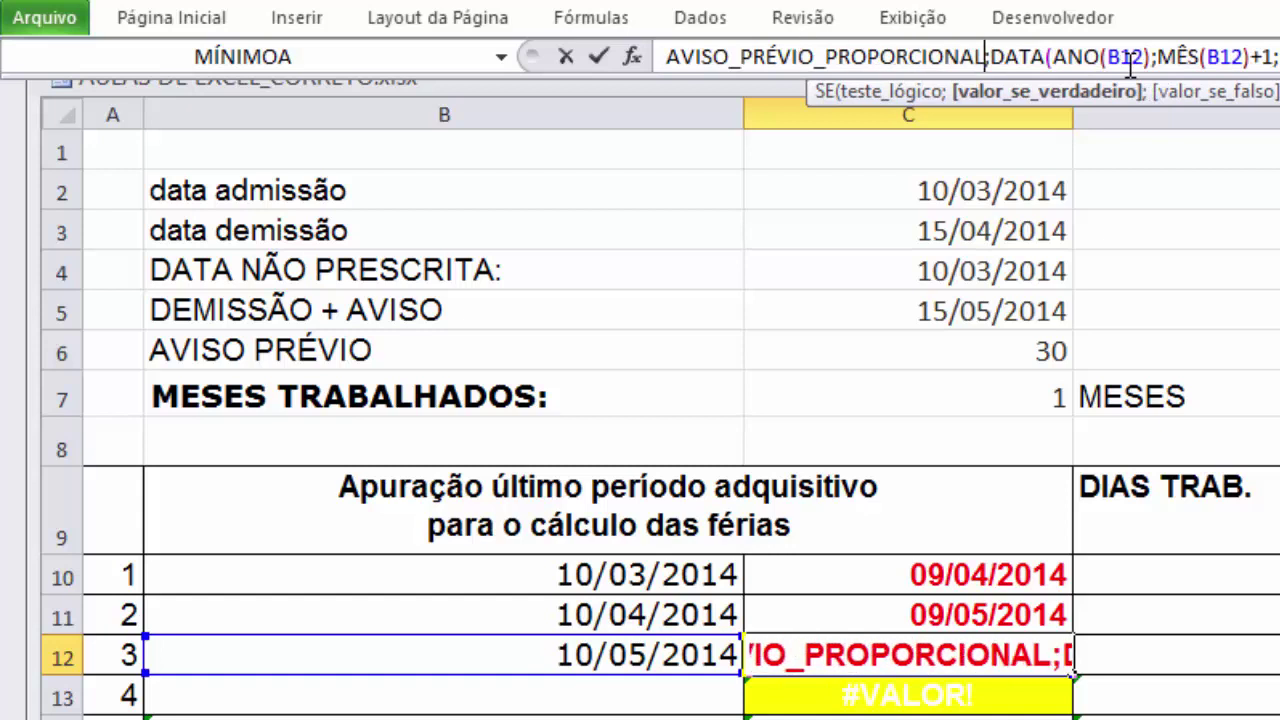
pyautogui.press('Right')
pyautogui.press('Right')
pyautogui.press('Right')
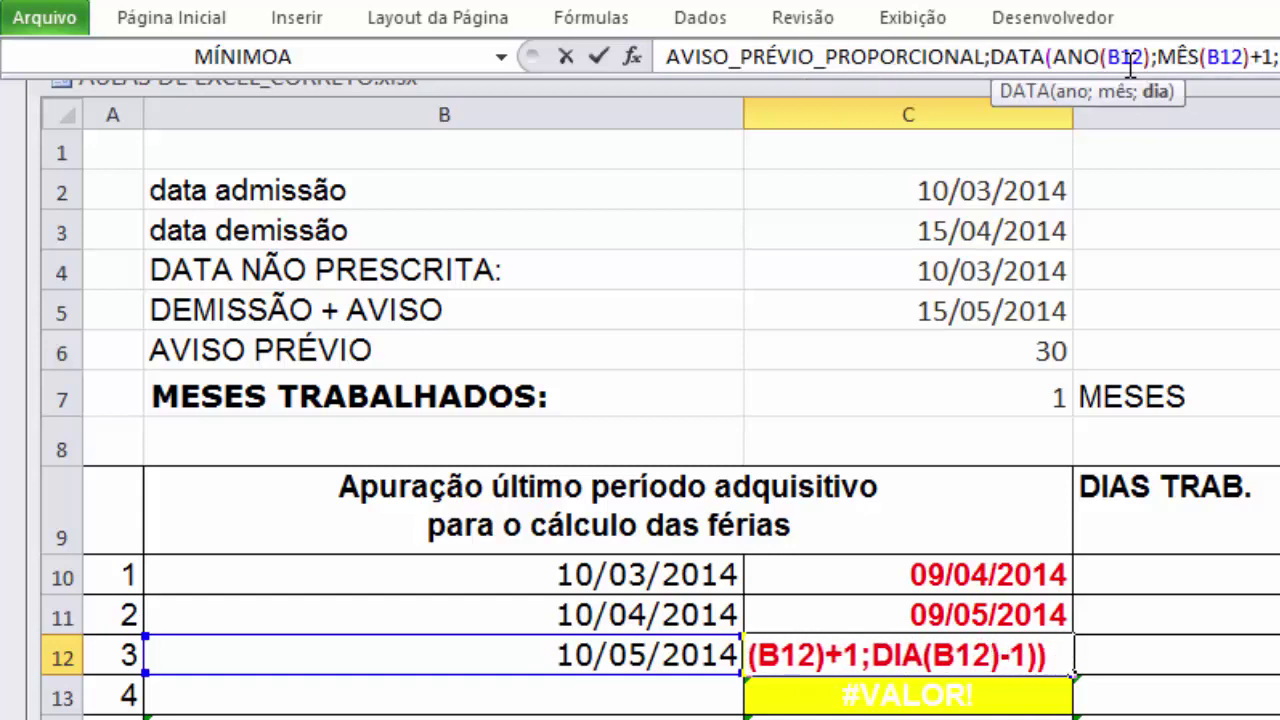
pyautogui.press('Right')
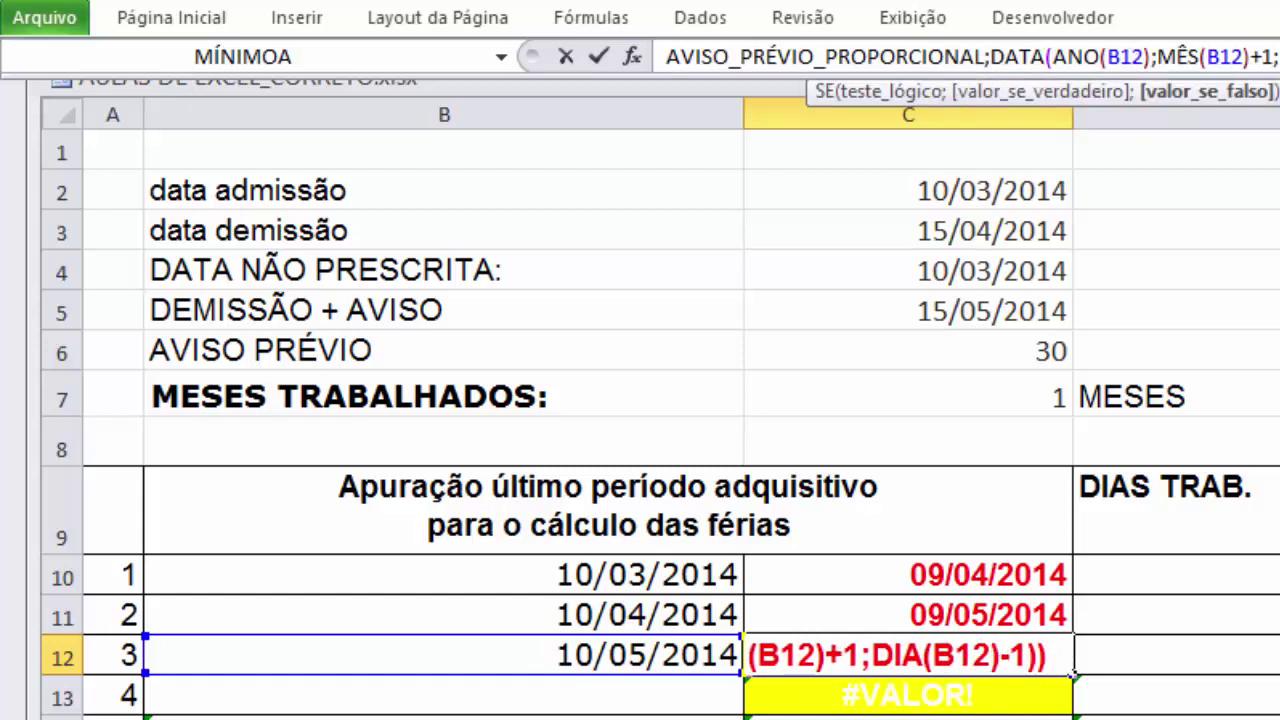
pyautogui.press('Right')
pyautogui.press('Right')
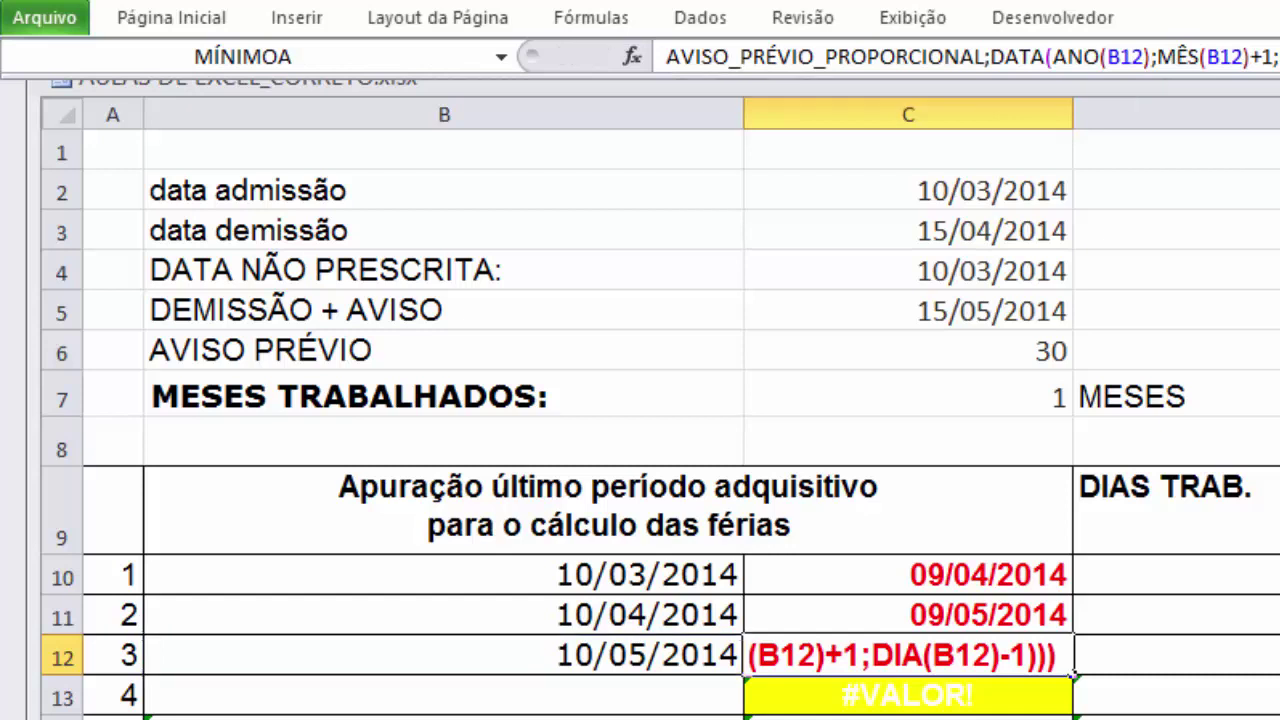
pyautogui.press('Return')
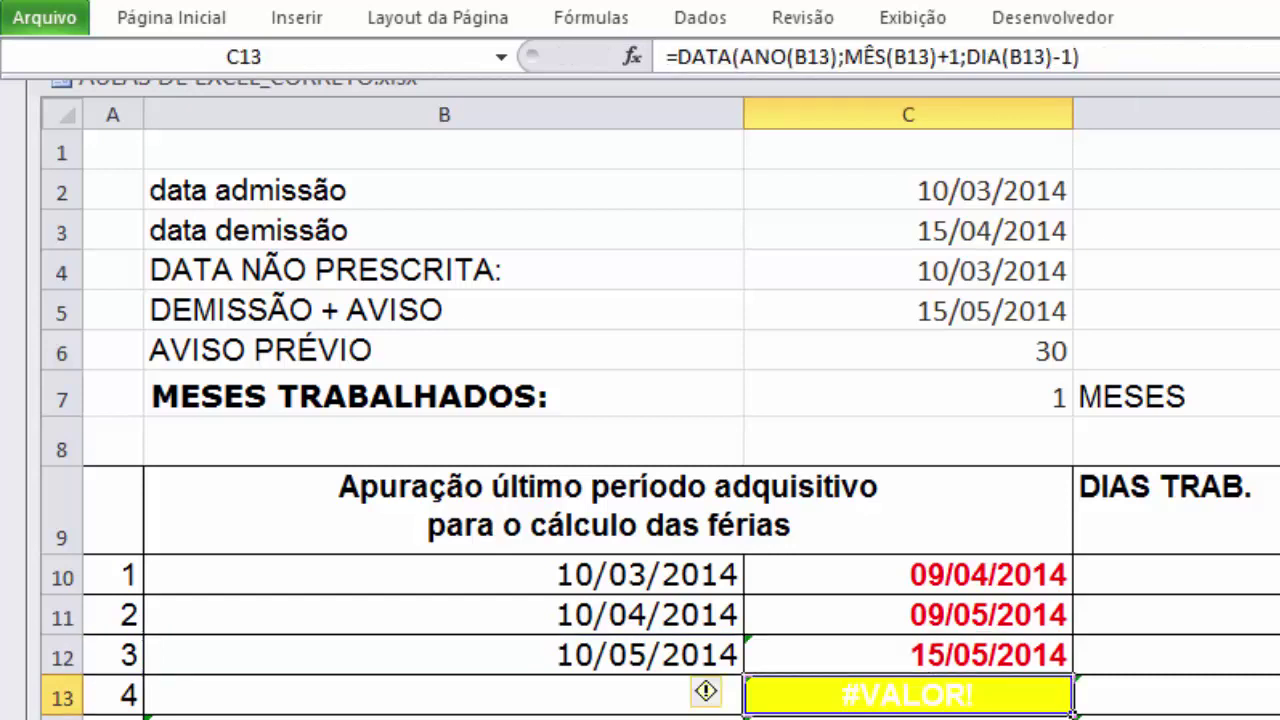
# - Copy the nested SE formula from C12 into C11
pyautogui.click(914, 655)
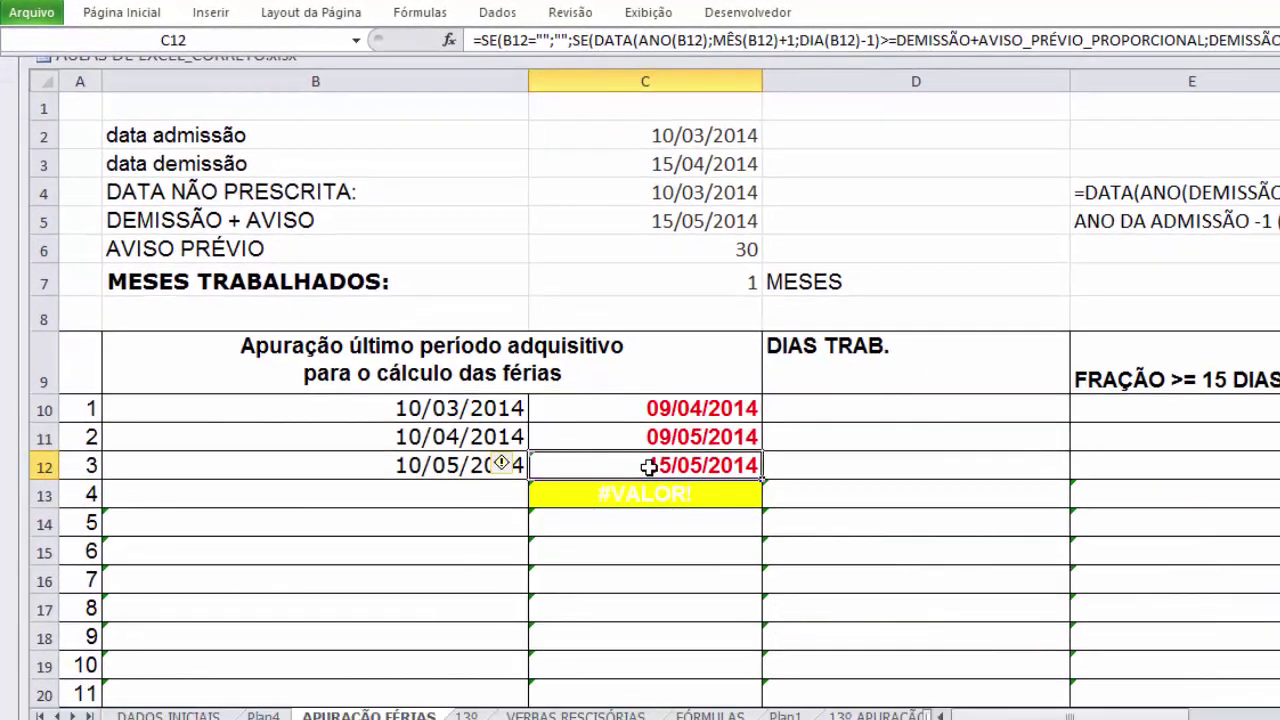
pyautogui.hotkey('ctrl', 'c')
pyautogui.click(640, 436)
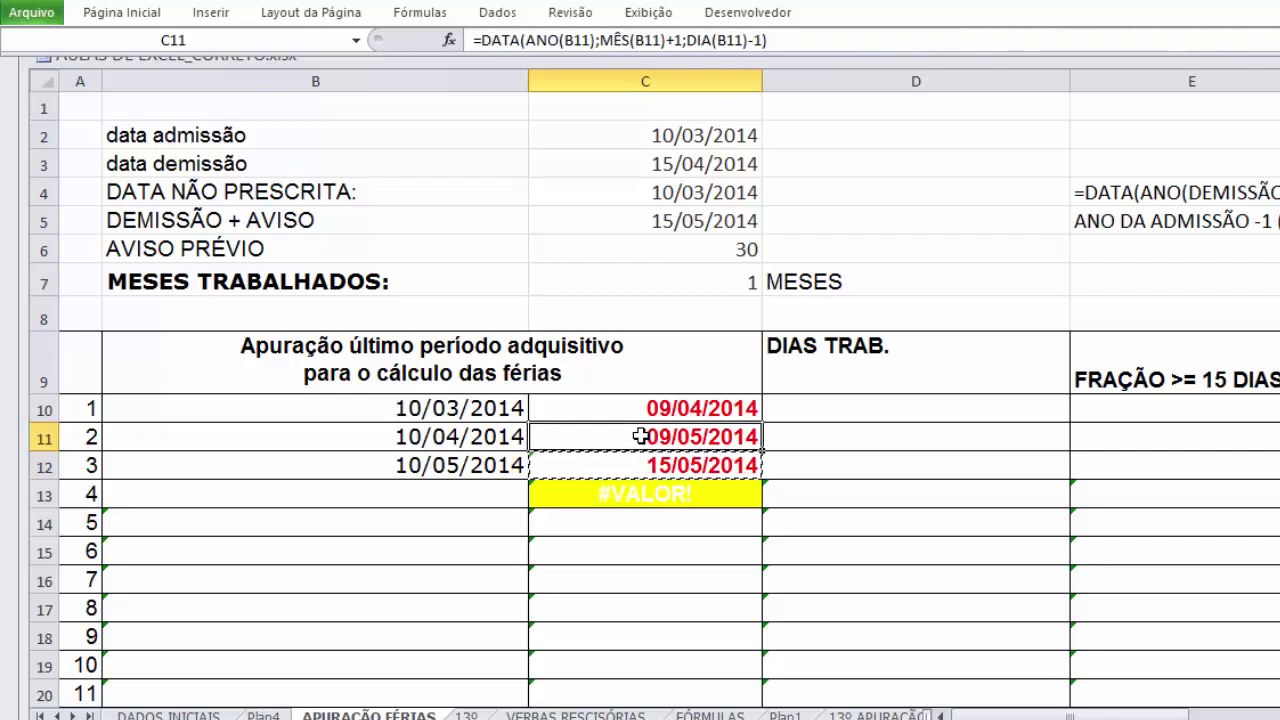
pyautogui.hotkey('ctrl', 'v')
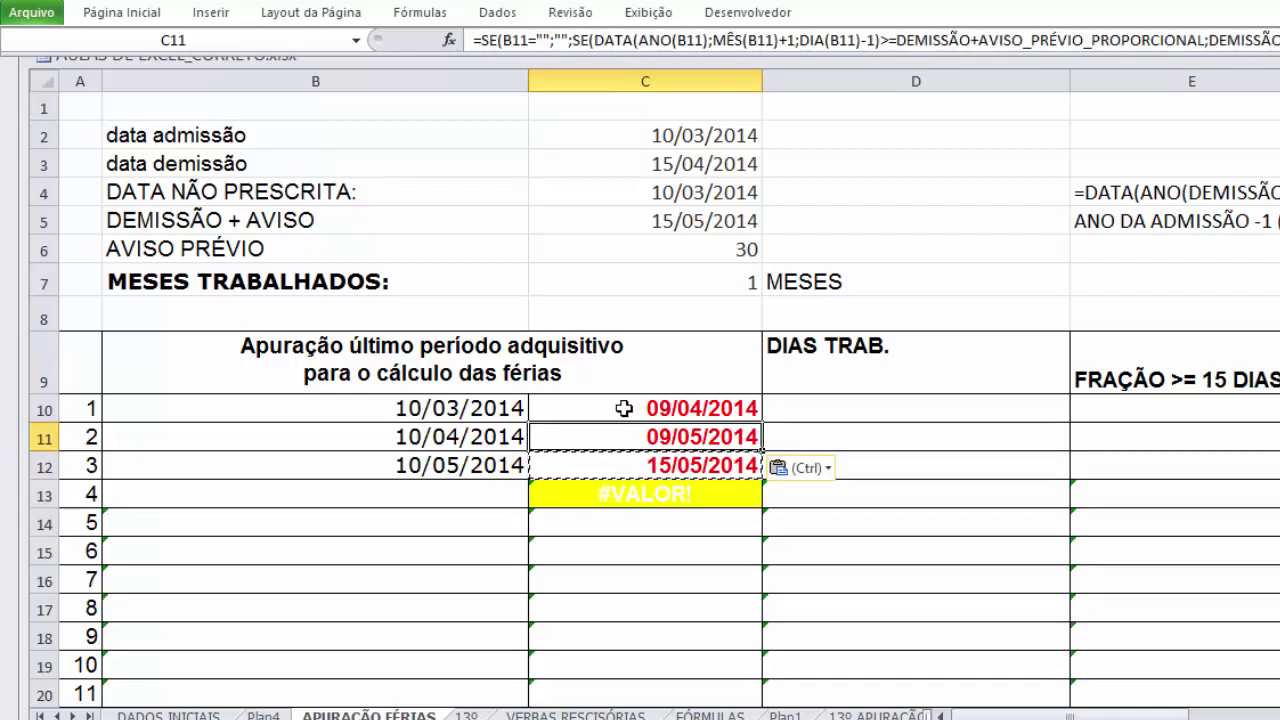
# - Compare the end-date formulas in C10, C11 and C12, and paste C12's nested SE formula into C13
pyautogui.click(623, 408)
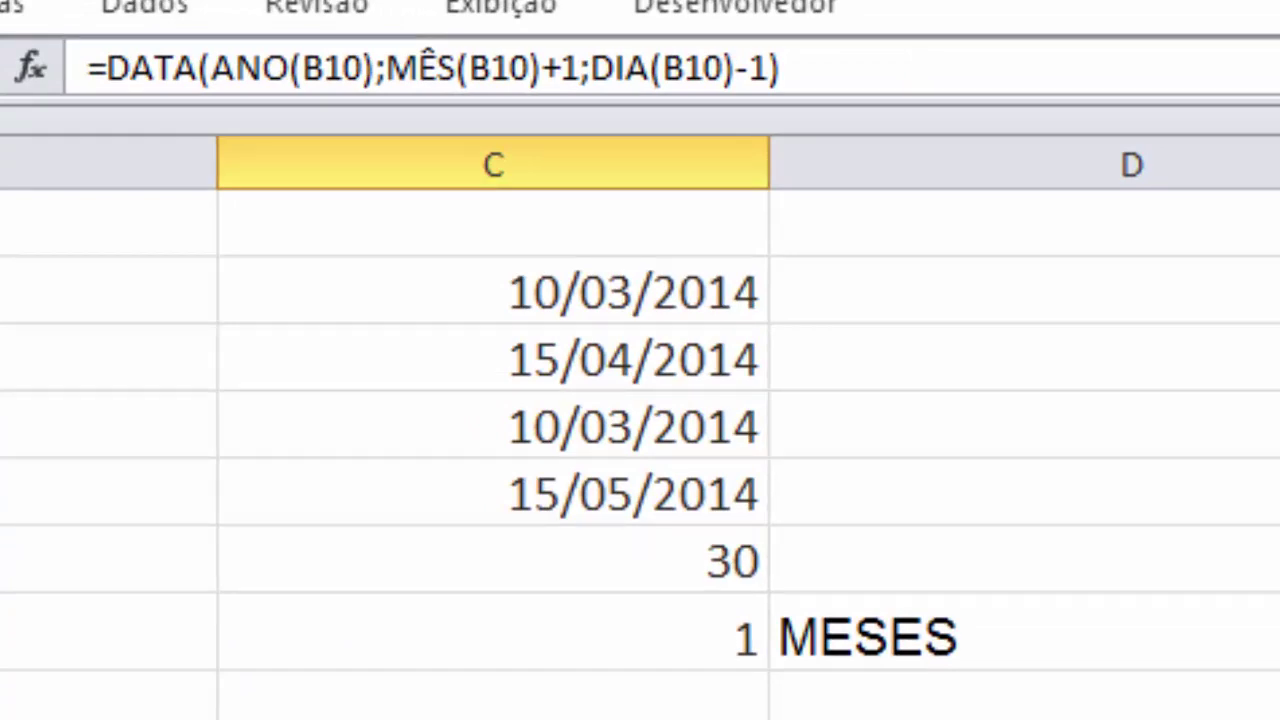
pyautogui.click(217, 598)
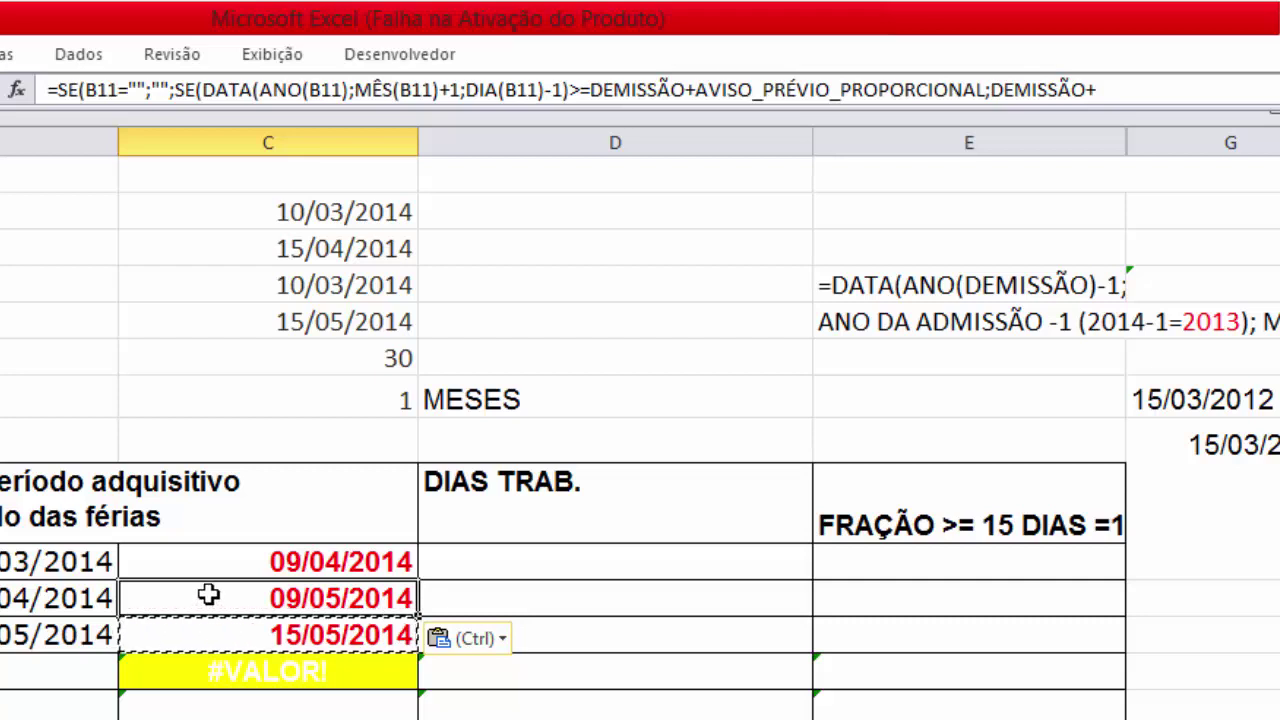
pyautogui.click(212, 636)
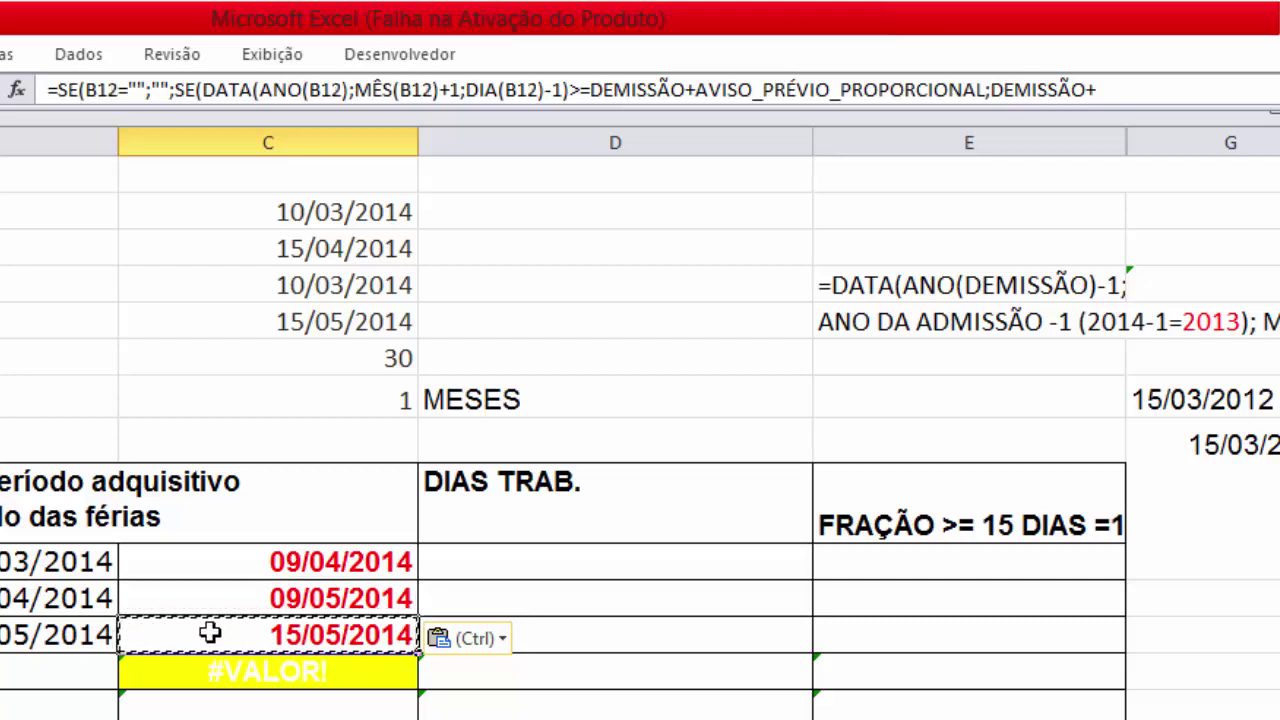
pyautogui.click(213, 671)
pyautogui.hotkey('ctrl', 'v')
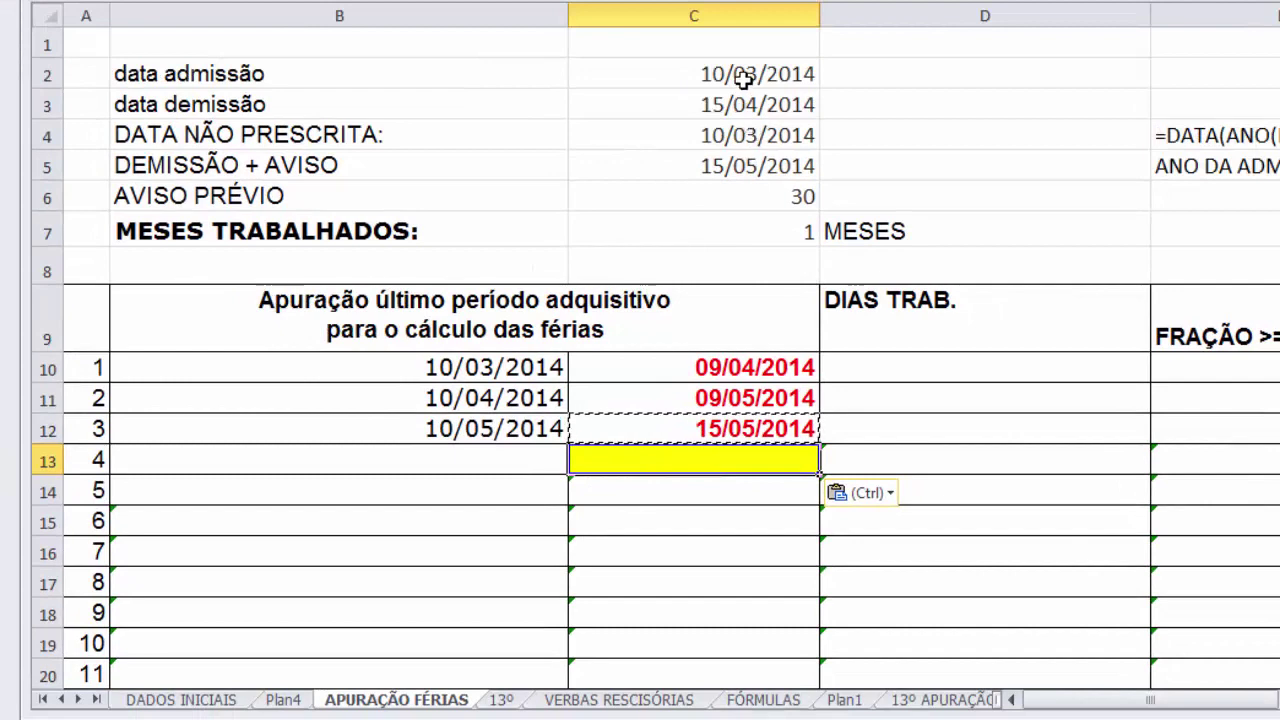
# - Set DATA DE ADMISSÃO to 10/02/2014 on the DADOS INICIAIS sheet and check the accrual periods on APURAÇÃO FÉRIAS
pyautogui.click(189, 703)
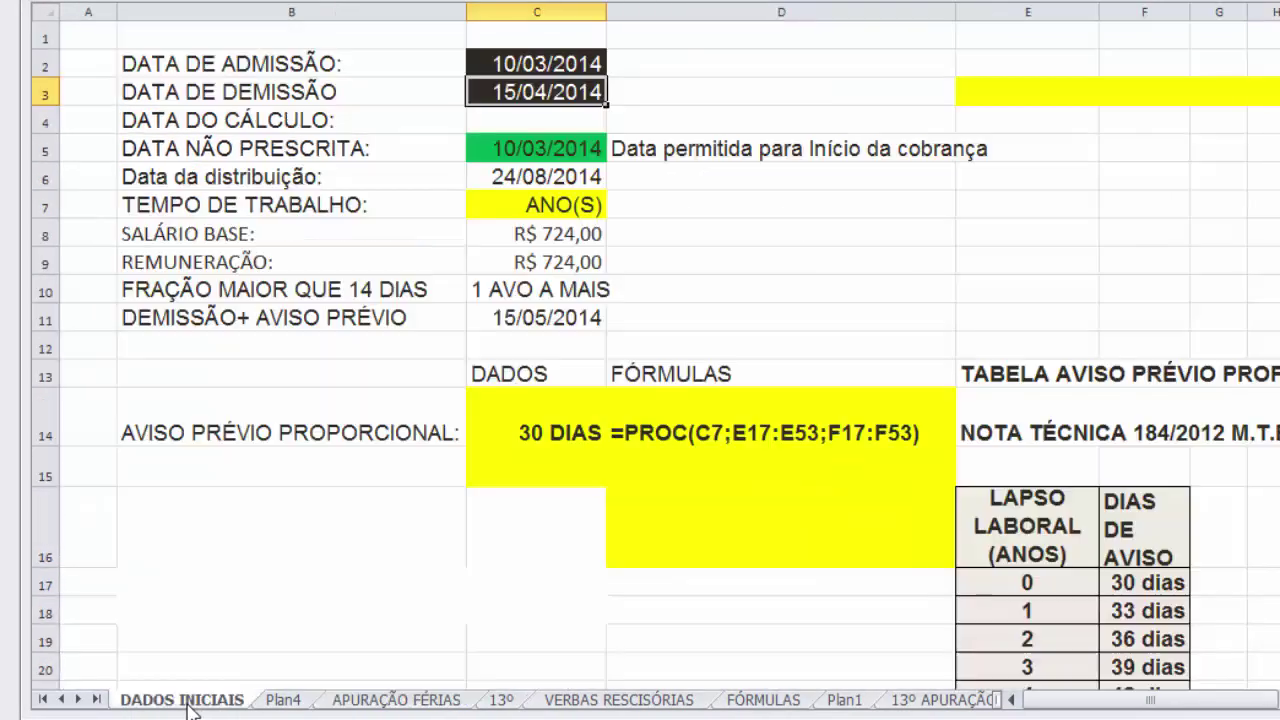
pyautogui.click(524, 63)
pyautogui.press('F2')
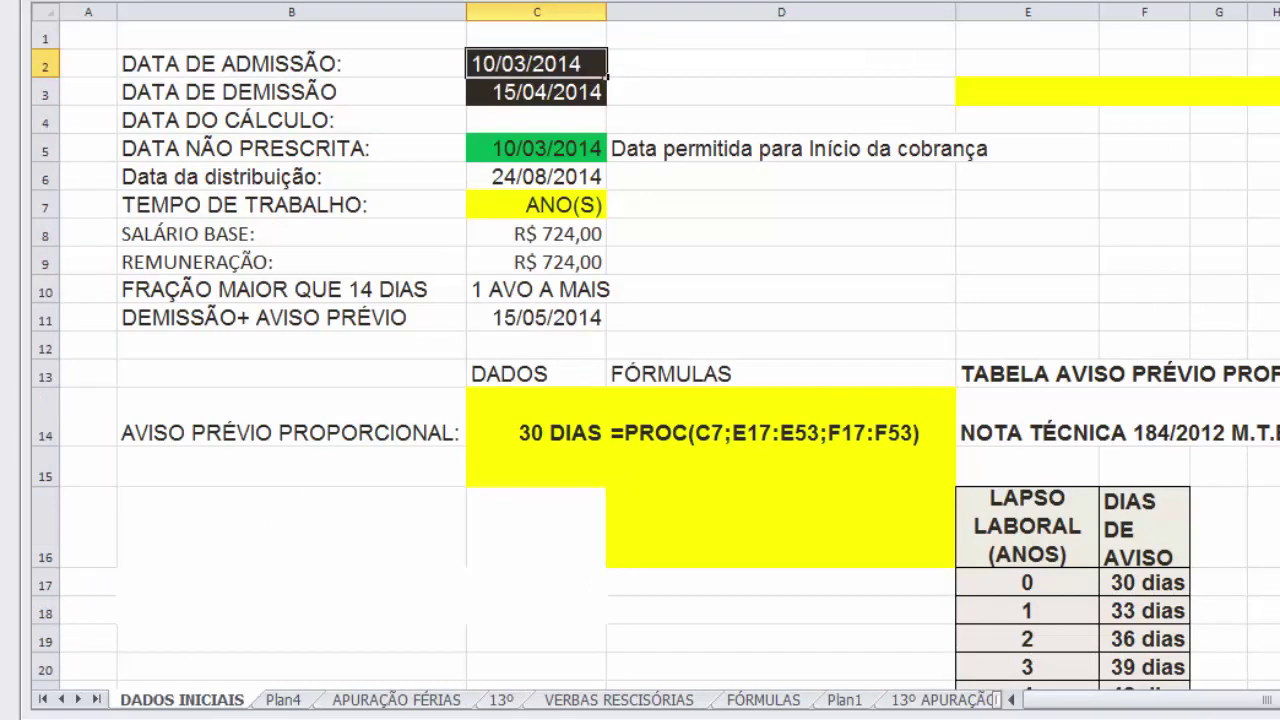
pyautogui.press('BackSpace')
pyautogui.write('2')
pyautogui.press('Return')
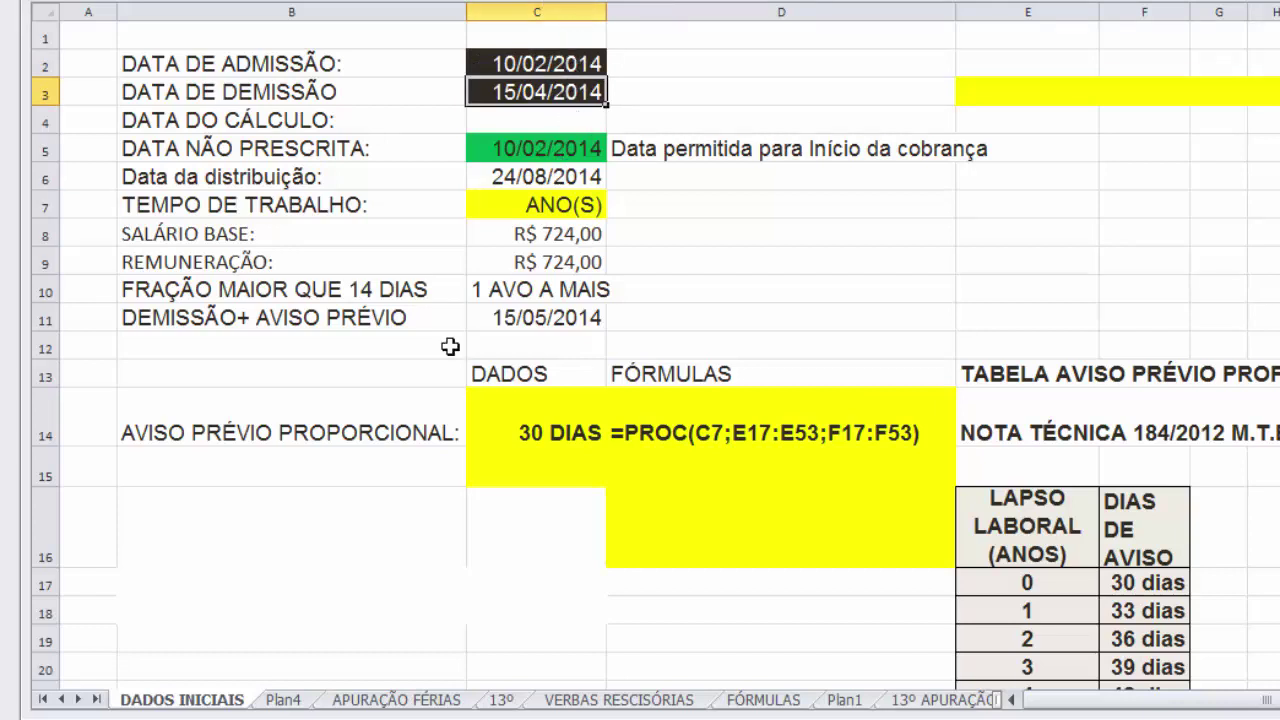
pyautogui.click(395, 702)
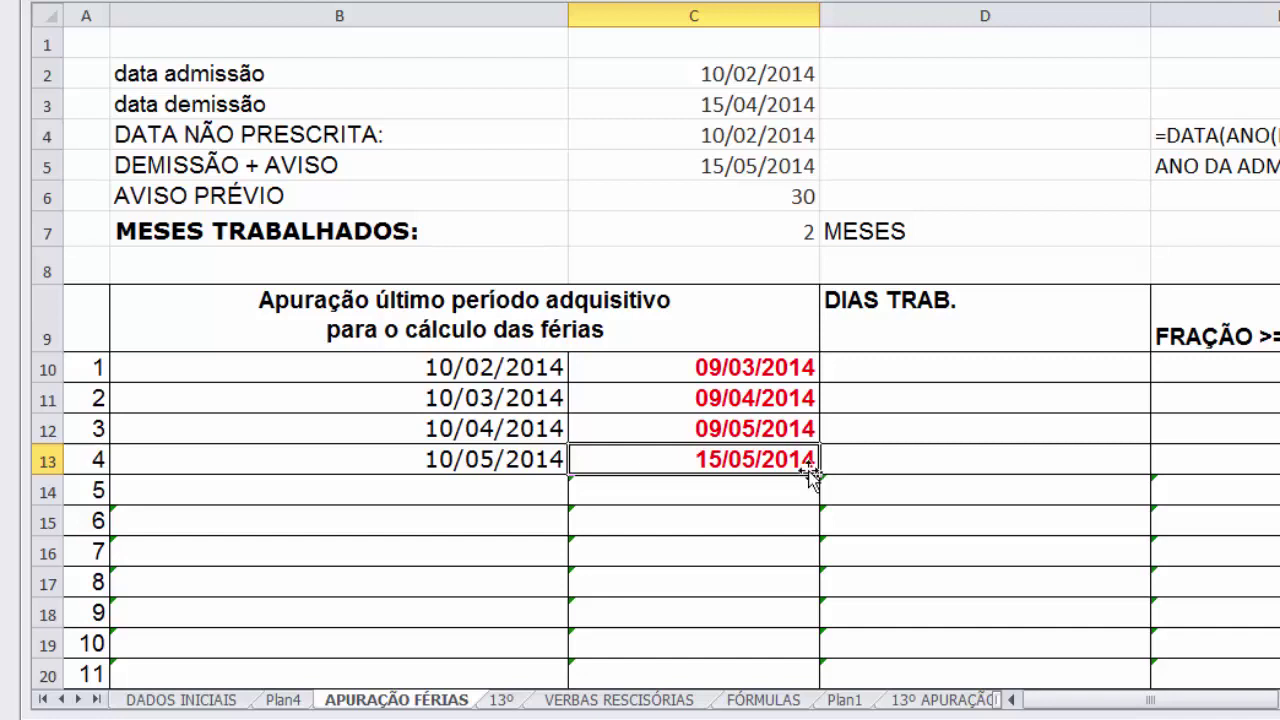
pyautogui.click(748, 493)
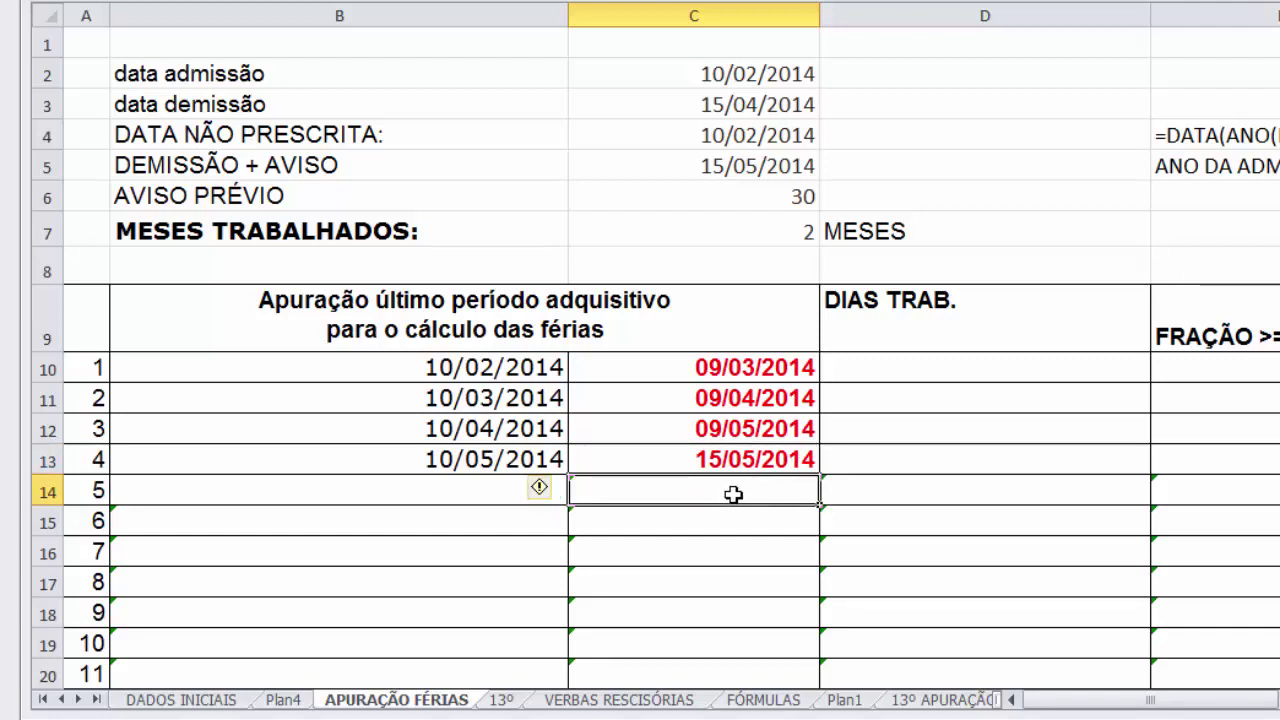
# - Set DATA DE DEMISSÃO to 15/06/2014 on the DADOS INICIAIS sheet
pyautogui.click(199, 705)
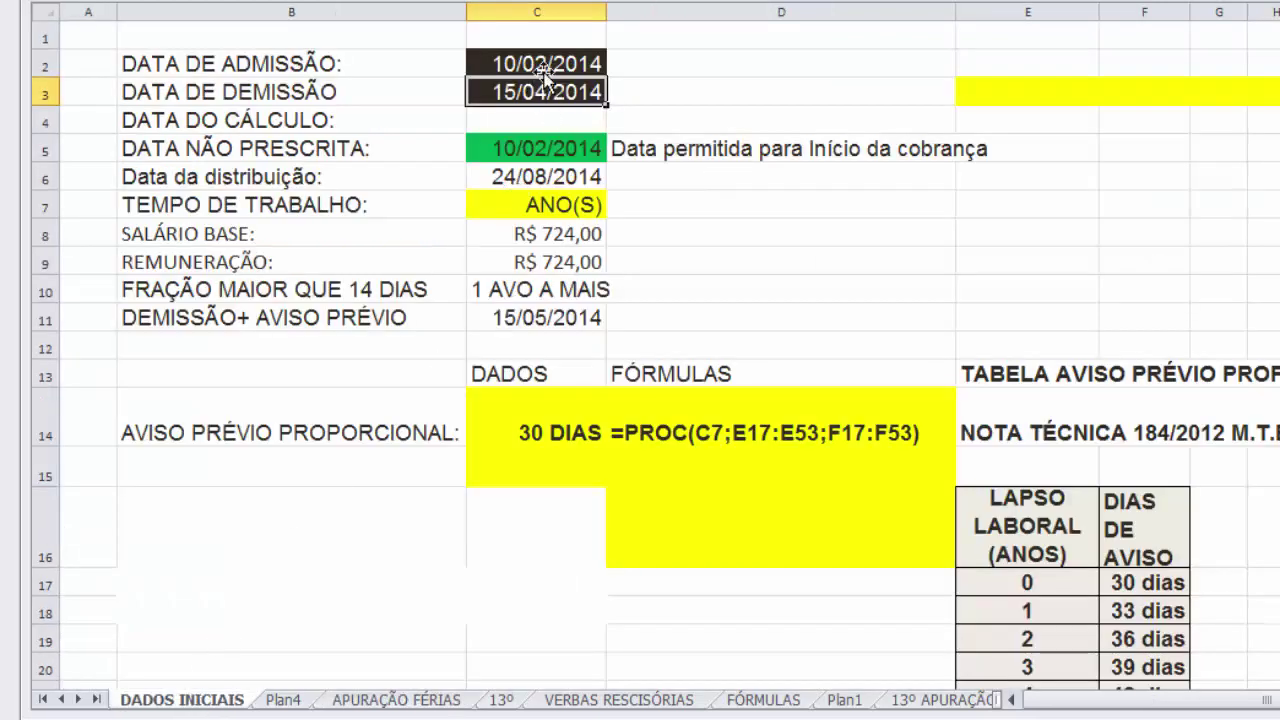
pyautogui.press('F2')
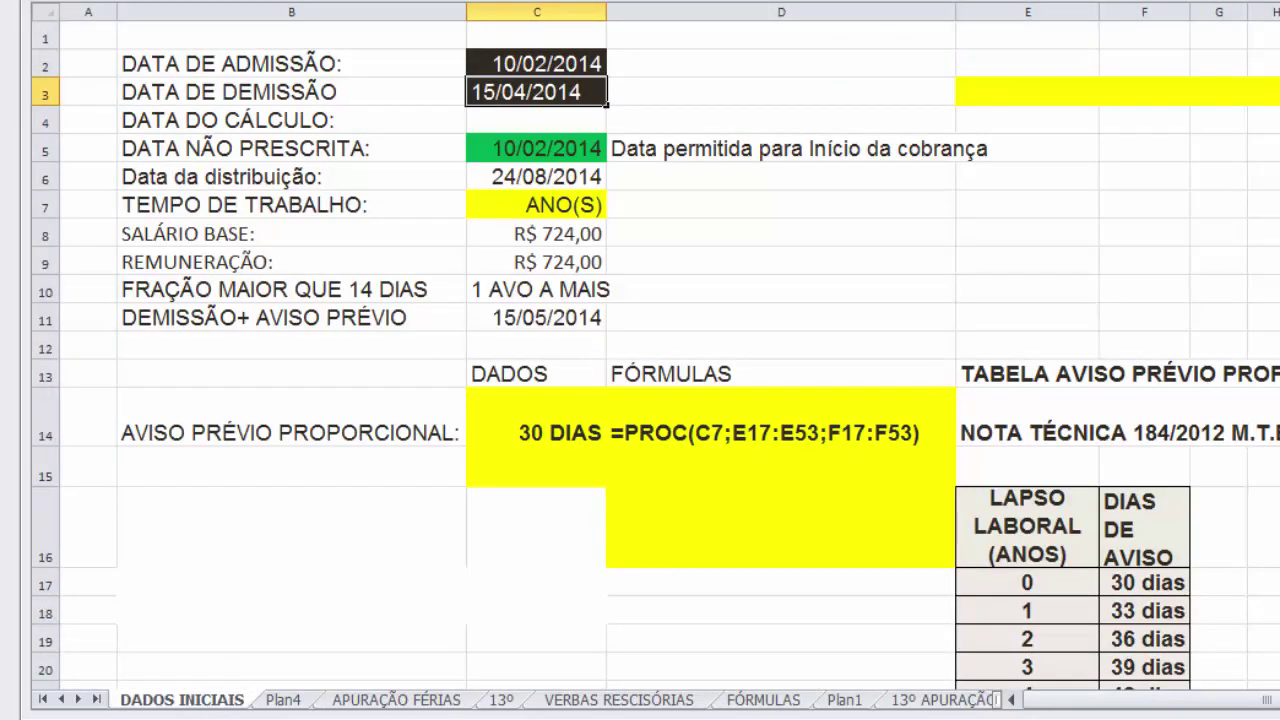
pyautogui.press('BackSpace')
pyautogui.write('6')
pyautogui.press('Return')
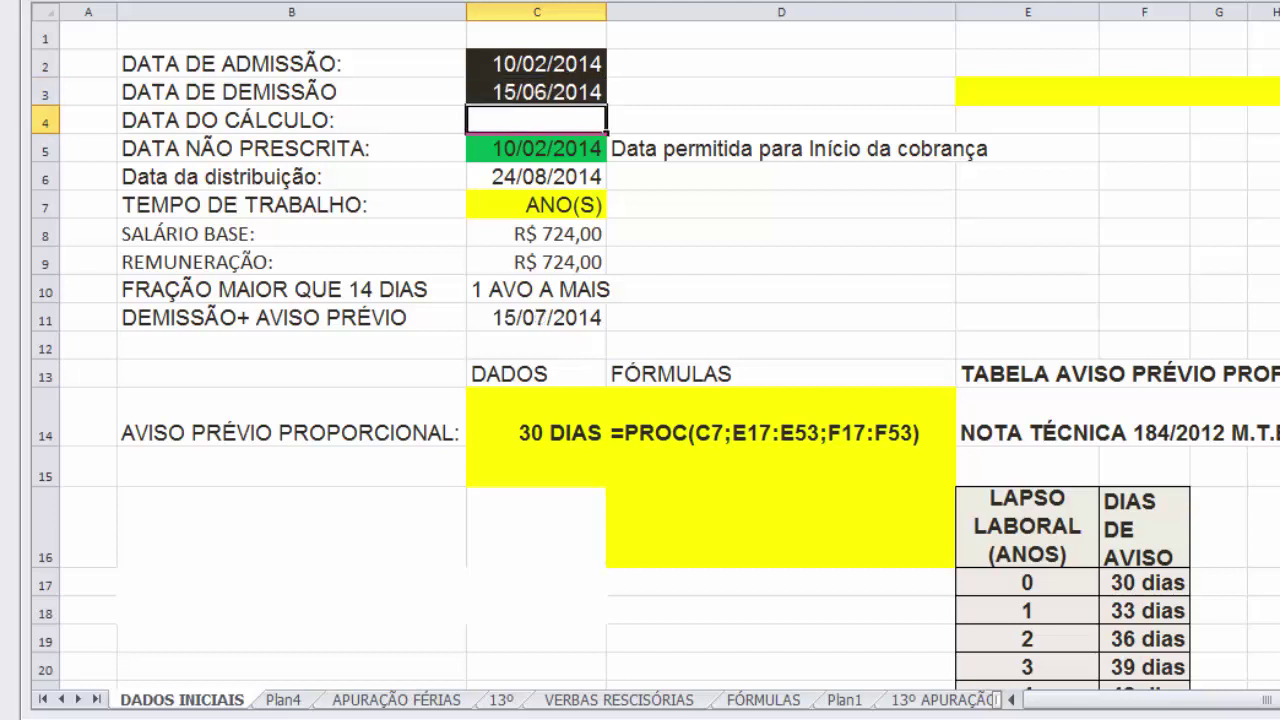
# - Fill the end-date formula from C13 down through C15 on the APURAÇÃO FÉRIAS sheet
pyautogui.click(398, 700)
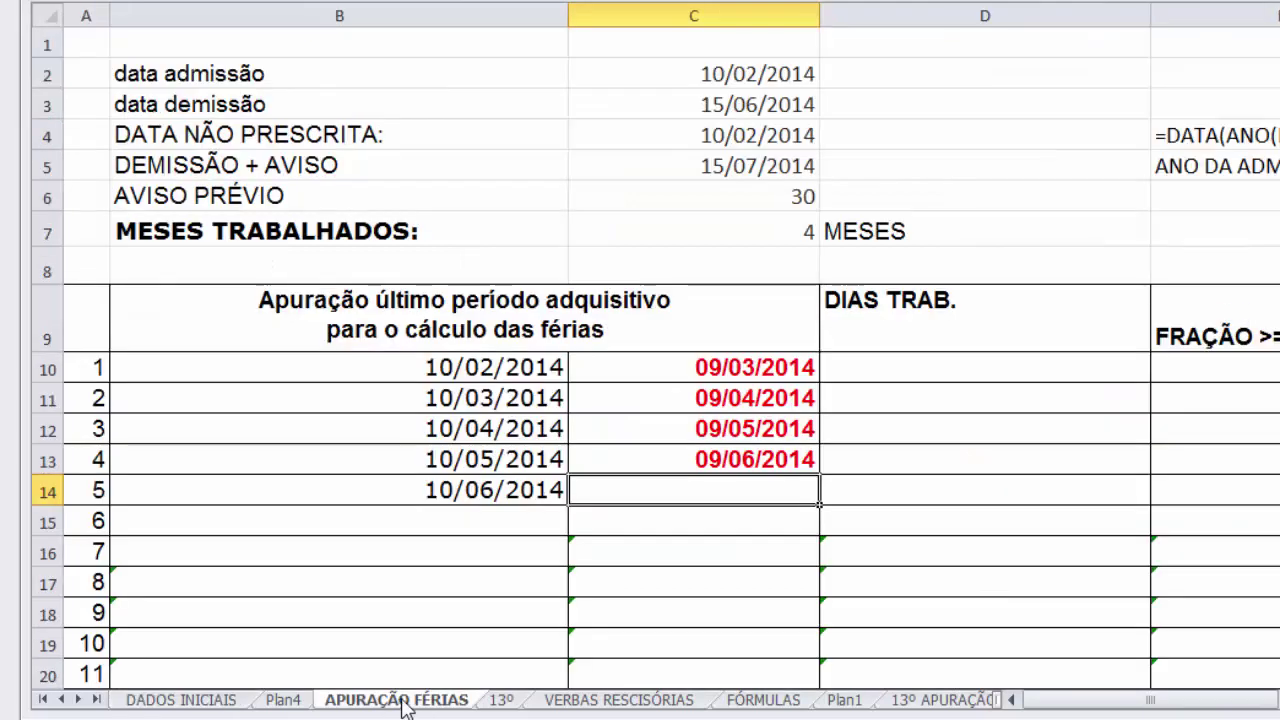
pyautogui.click(648, 461)
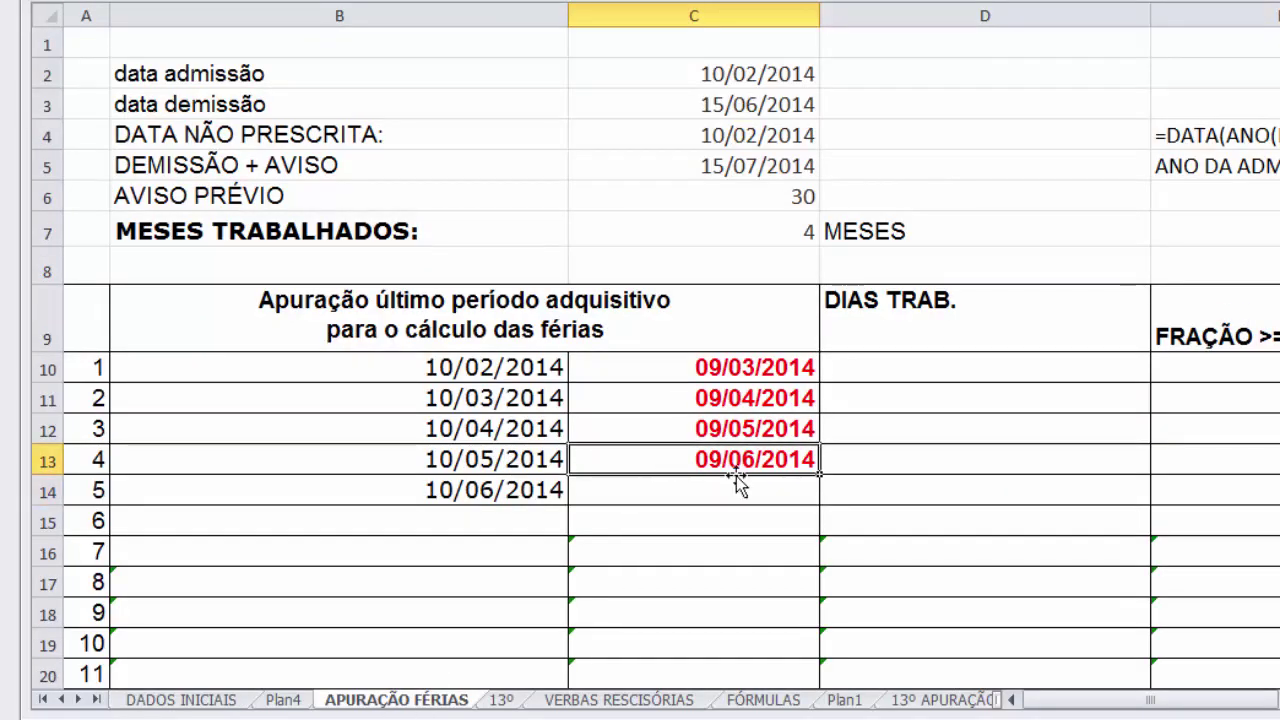
pyautogui.moveTo(818, 478); pyautogui.dragTo(818, 521)
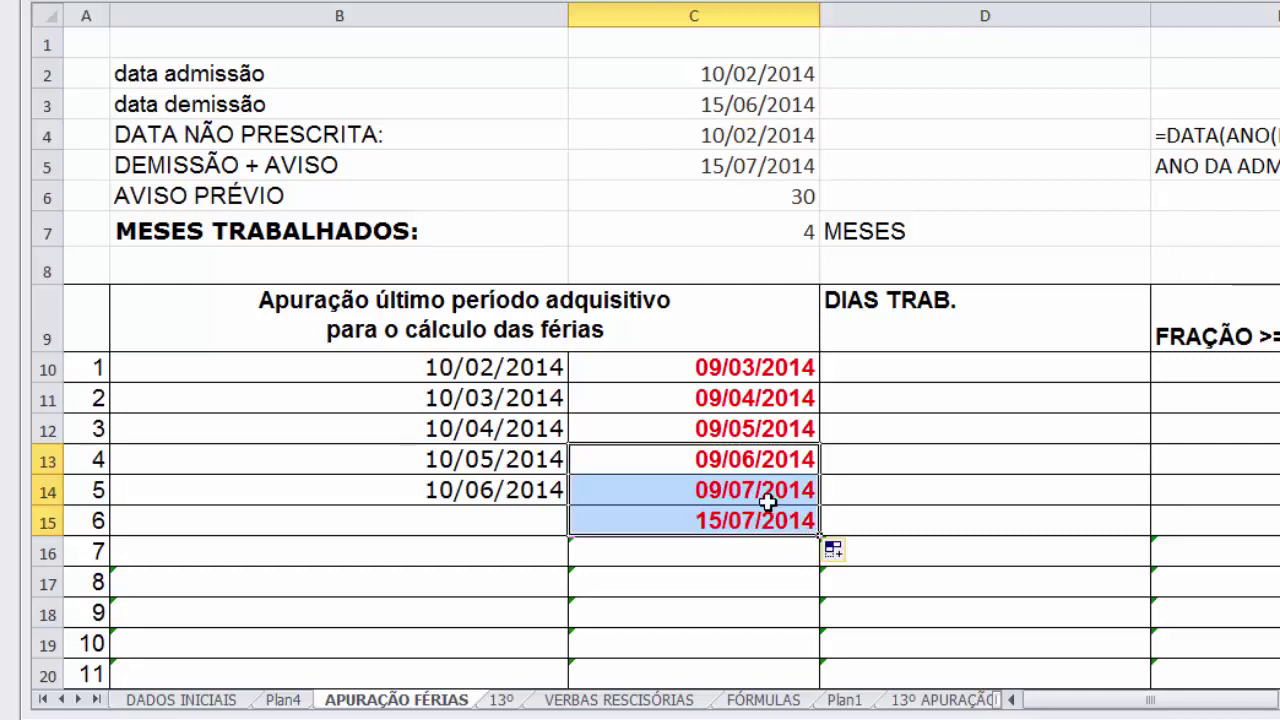
# - Fill the start-date formula down column B through B21 on the APURAÇÃO FÉRIAS sheet
pyautogui.click(540, 491)
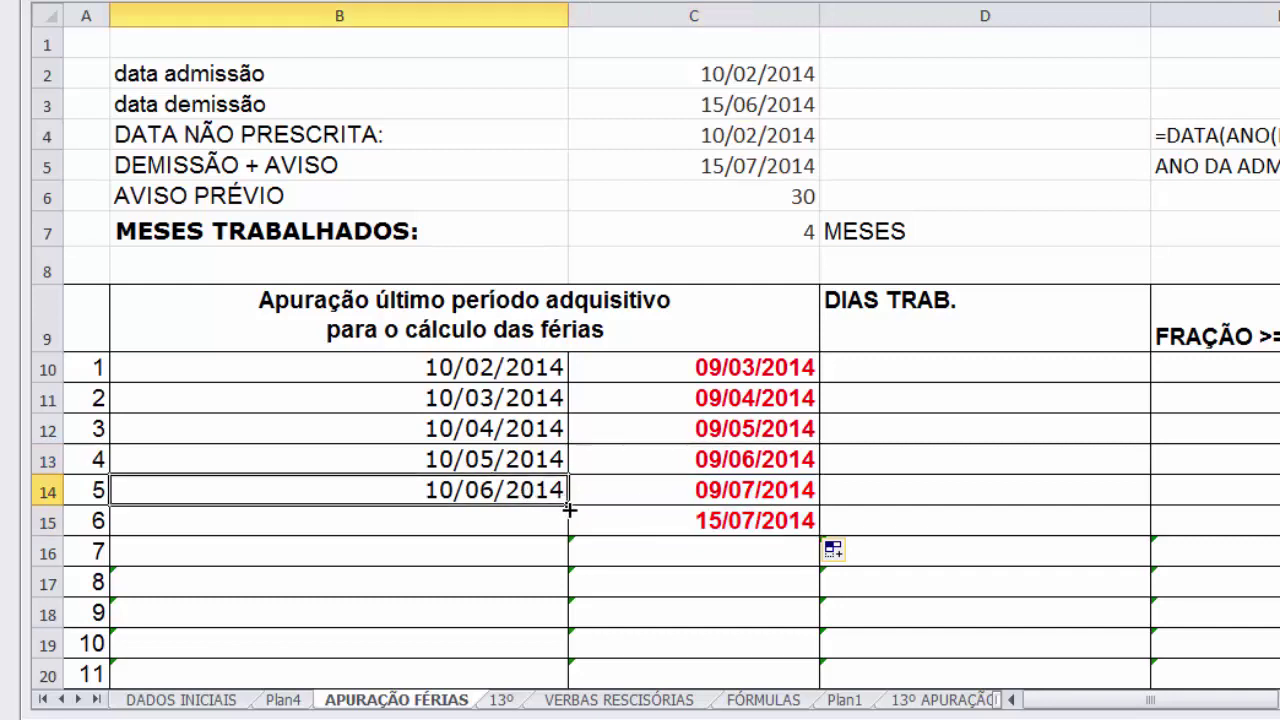
pyautogui.moveTo(568, 510); pyautogui.dragTo(566, 545)
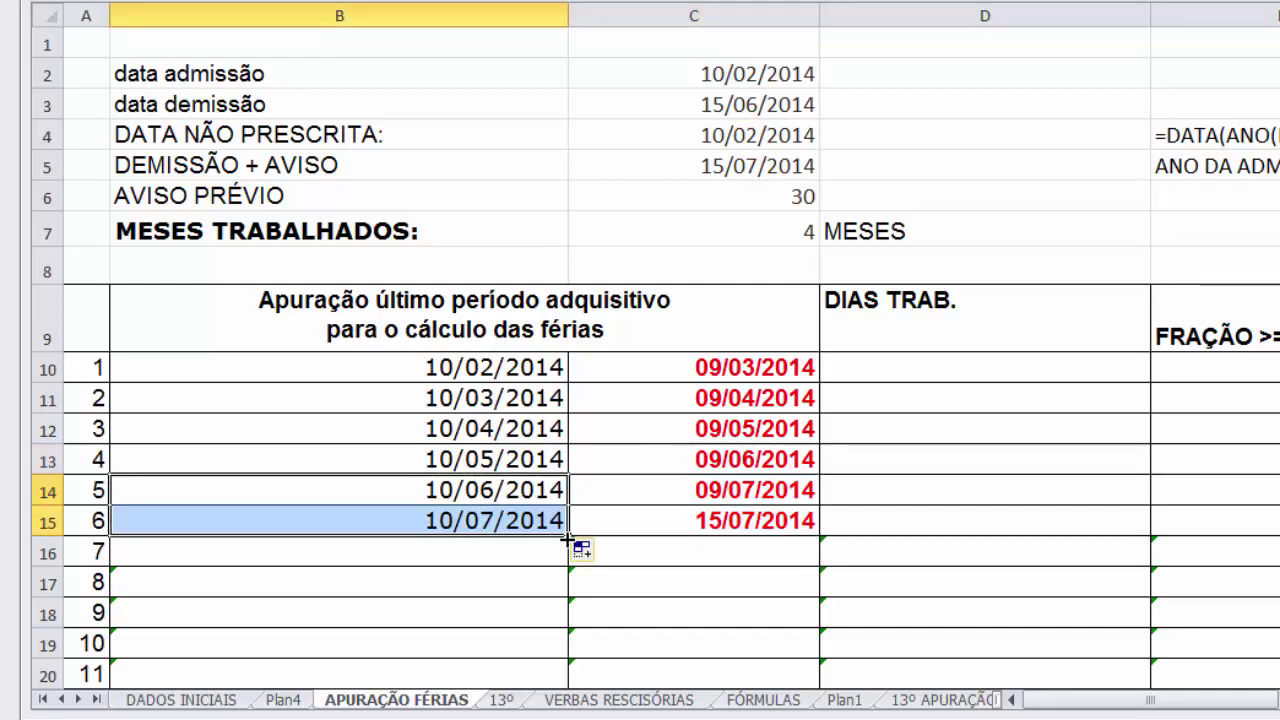
pyautogui.click(508, 400)
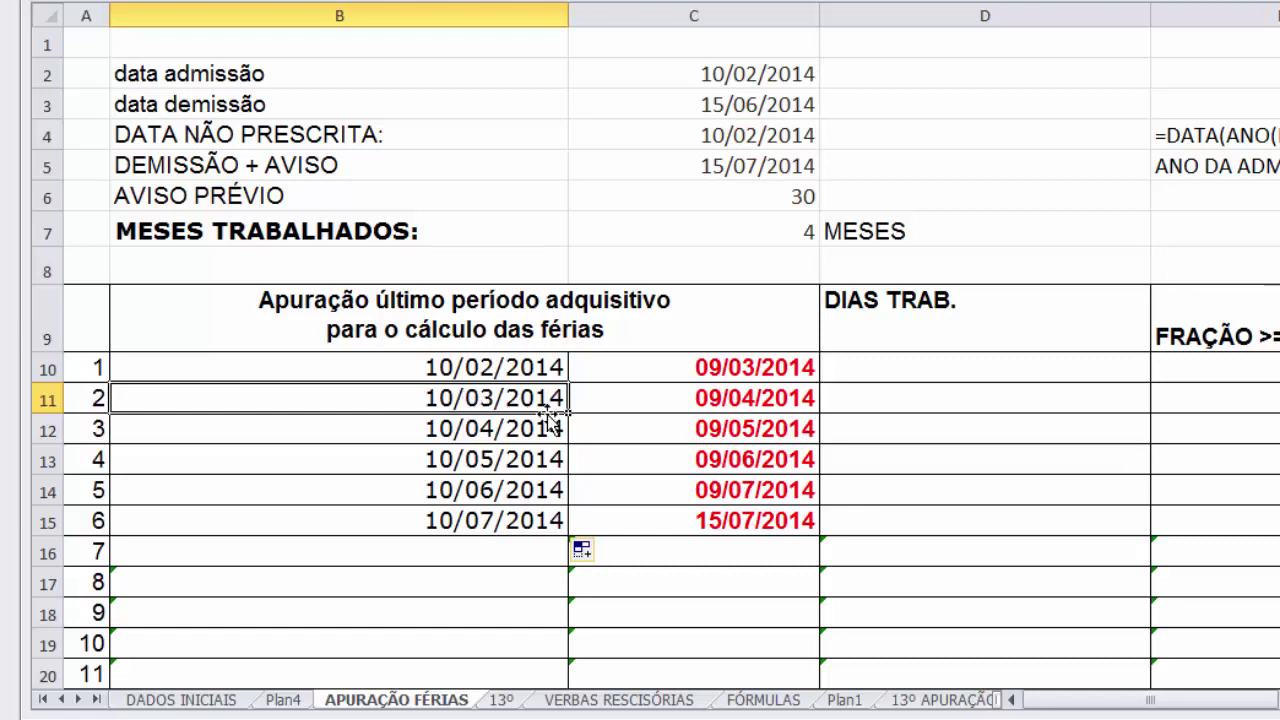
pyautogui.moveTo(567, 413); pyautogui.dragTo(540, 549)
# - Fill the end-date formula from C15 down through C22
pyautogui.click(686, 366)
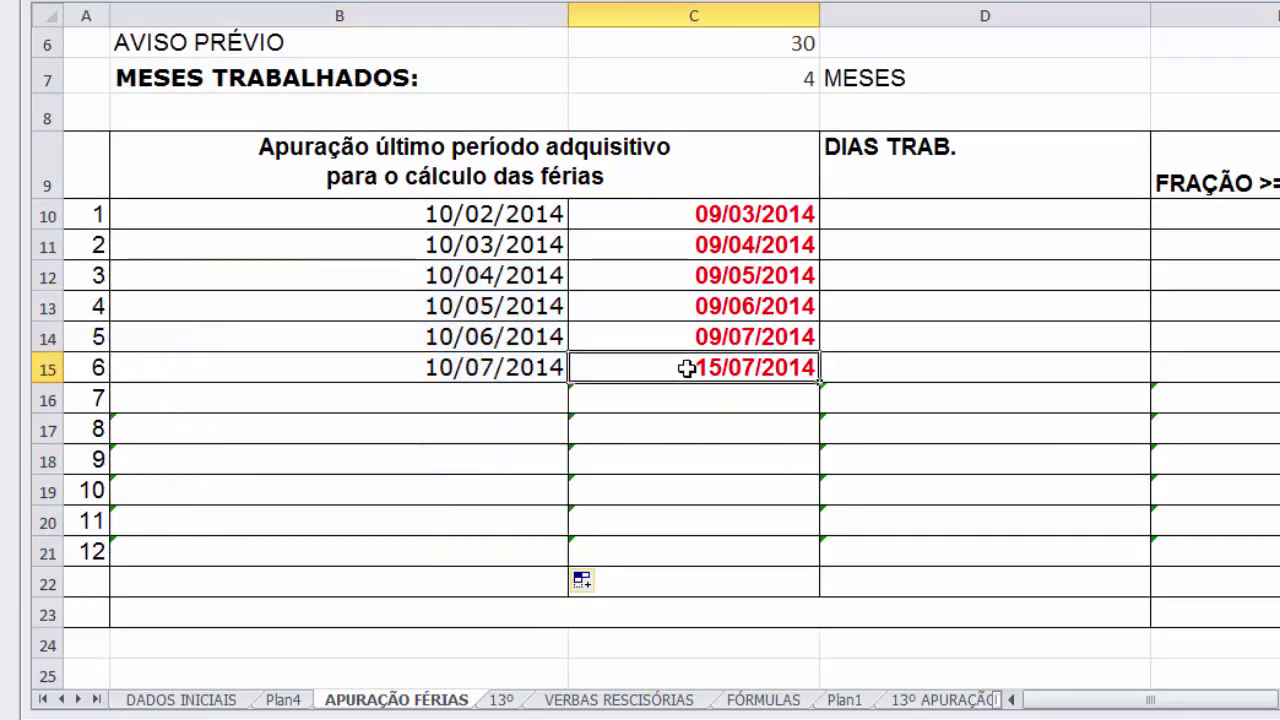
pyautogui.moveTo(813, 383); pyautogui.dragTo(801, 595)
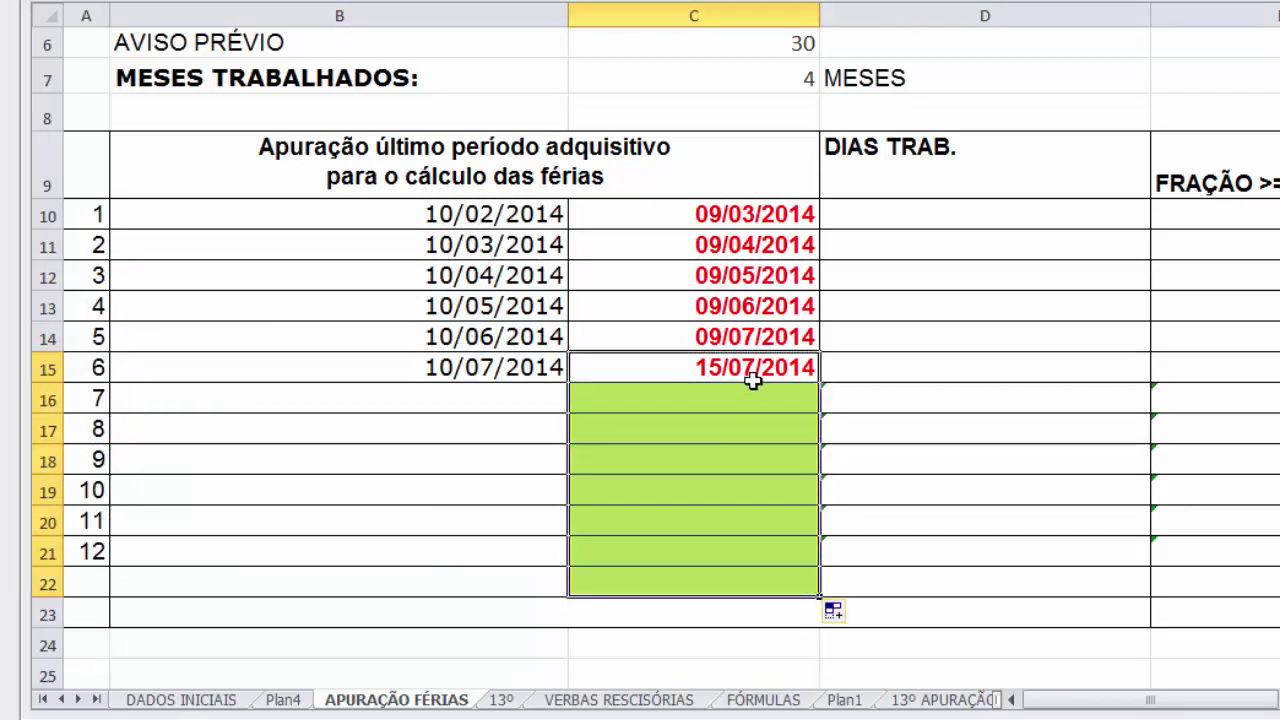
pyautogui.scroll(1, 894, 318)
# - Start an SE formula in D10 under DIAS TRAB. that returns blank when C10 is blank: =se(C10="";"";
pyautogui.click(911, 310)
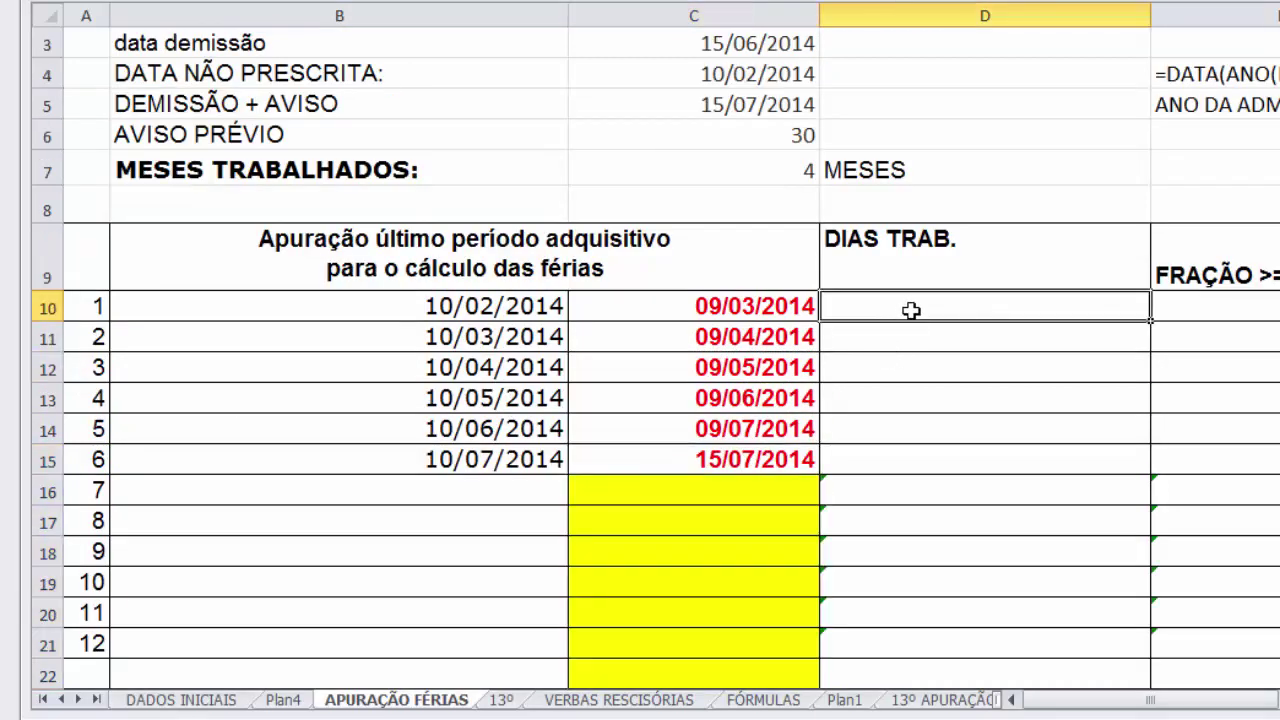
pyautogui.scroll(-1, 911, 310)
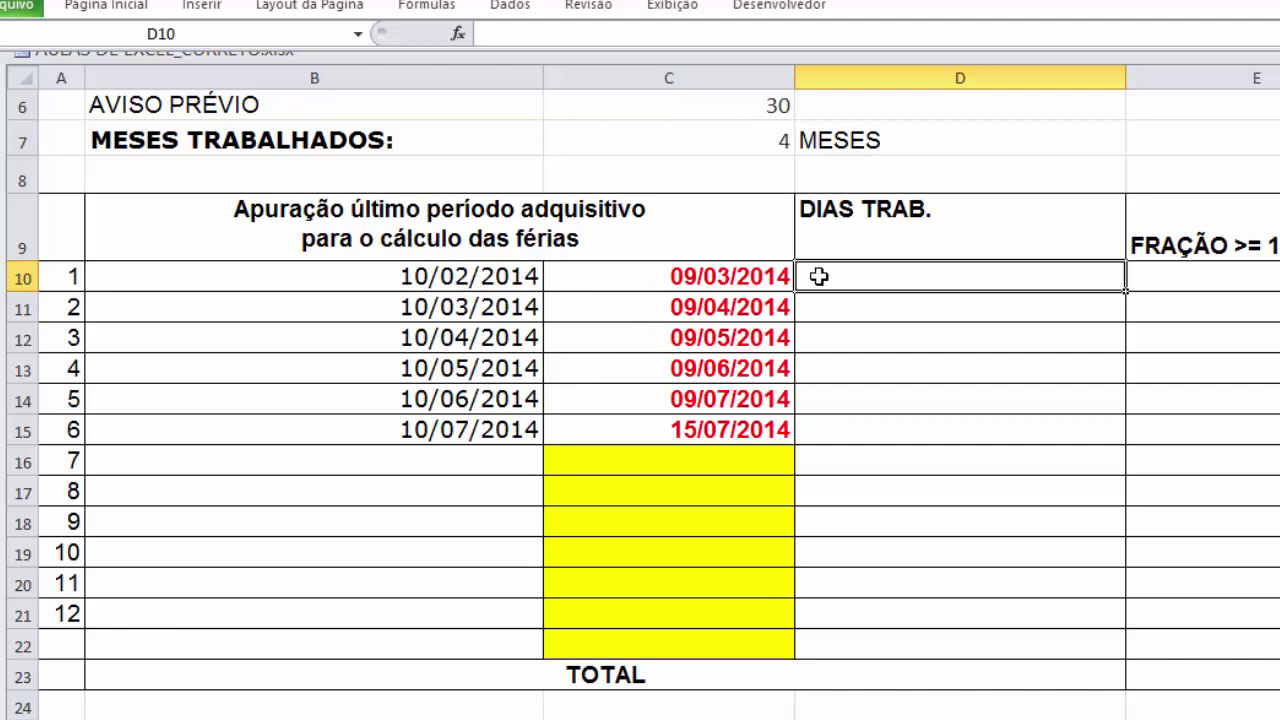
pyautogui.write('=')
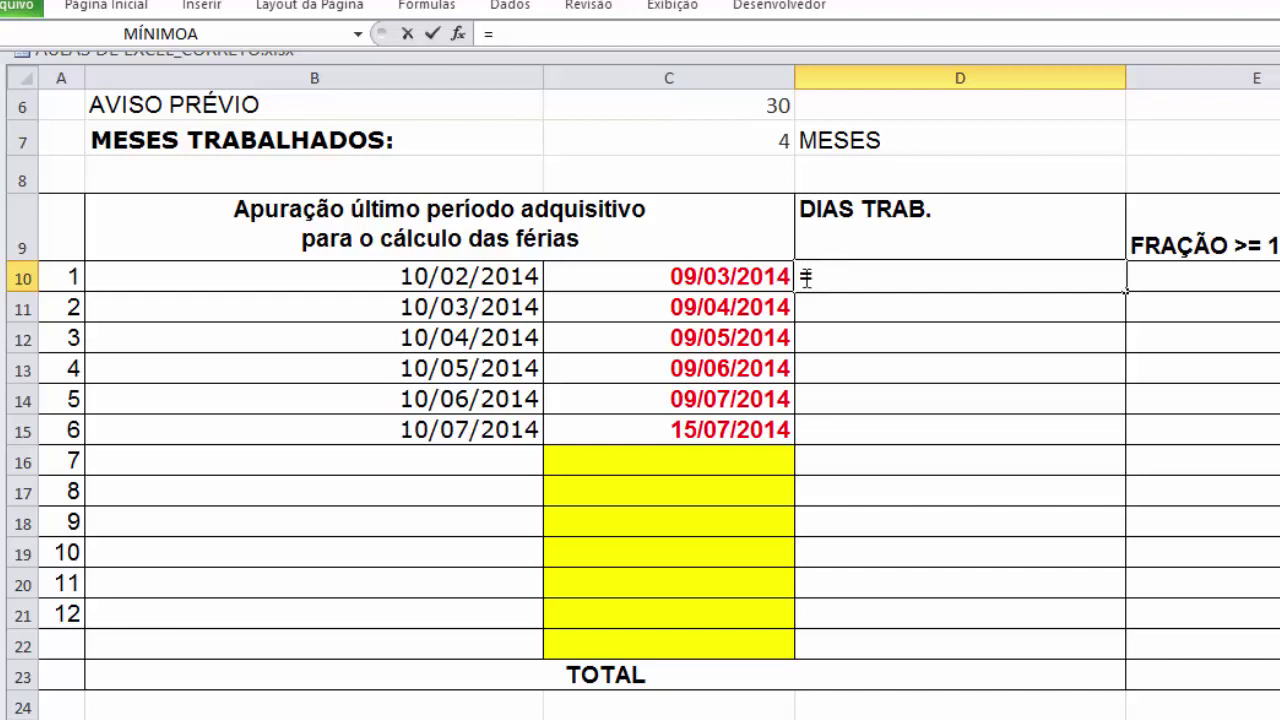
pyautogui.click(678, 281)
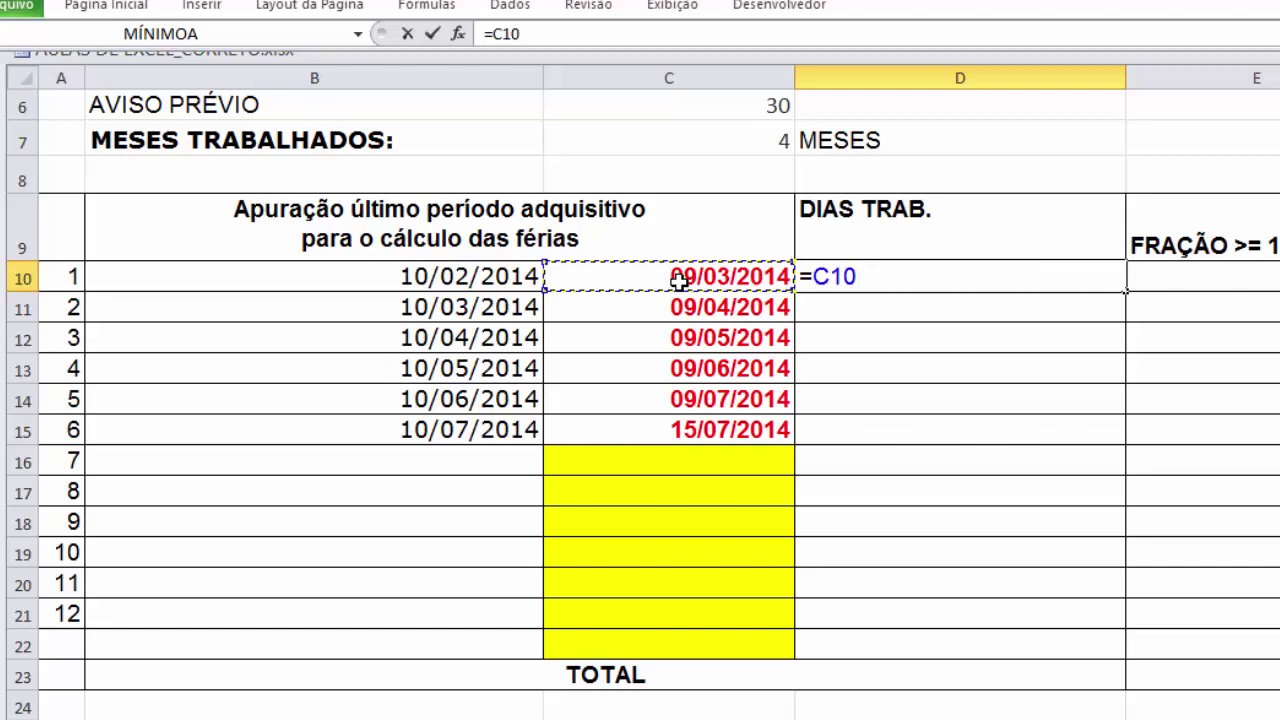
pyautogui.click(816, 277)
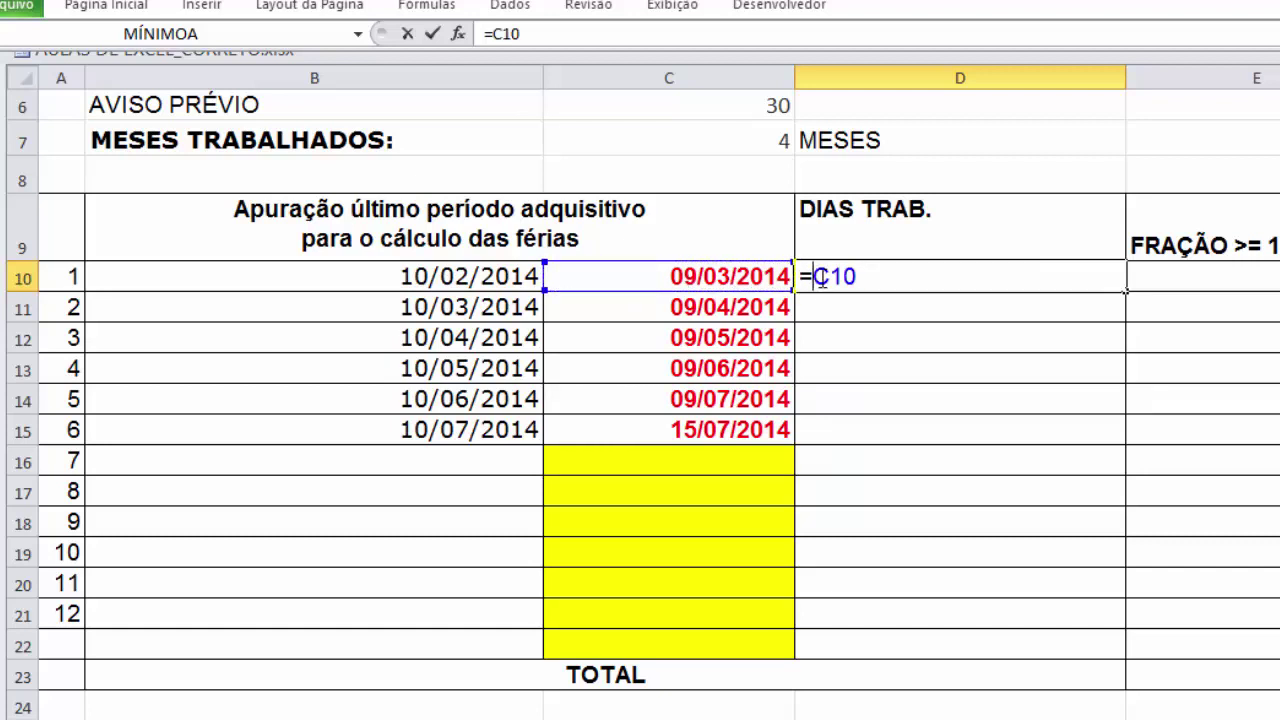
pyautogui.write('se(C10')
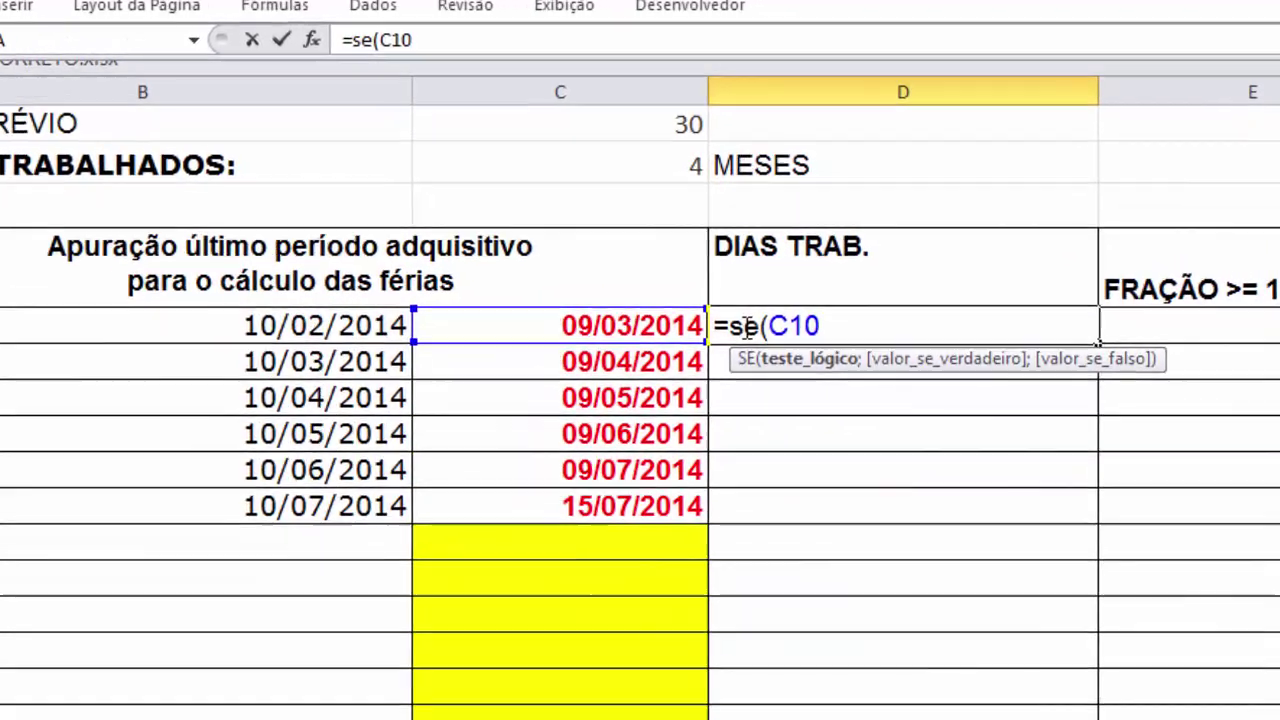
pyautogui.write(';')
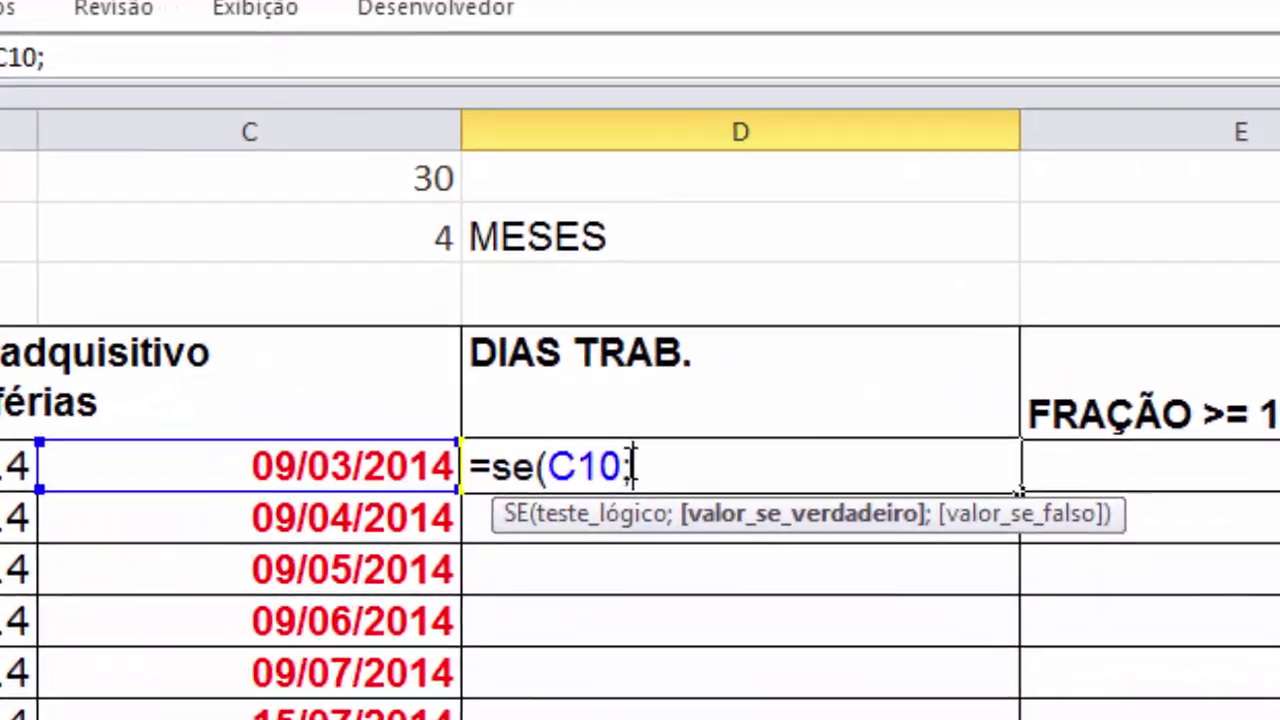
pyautogui.press('BackSpace')
pyautogui.write('=')
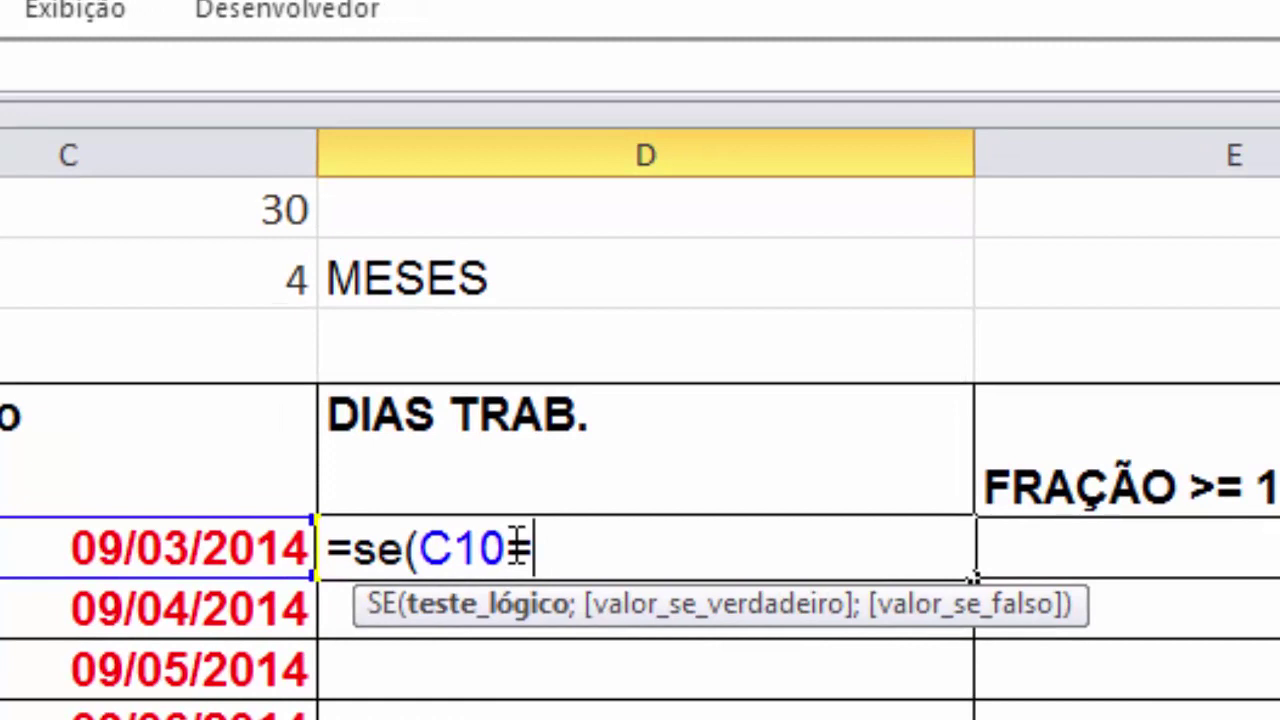
pyautogui.write('"";""')
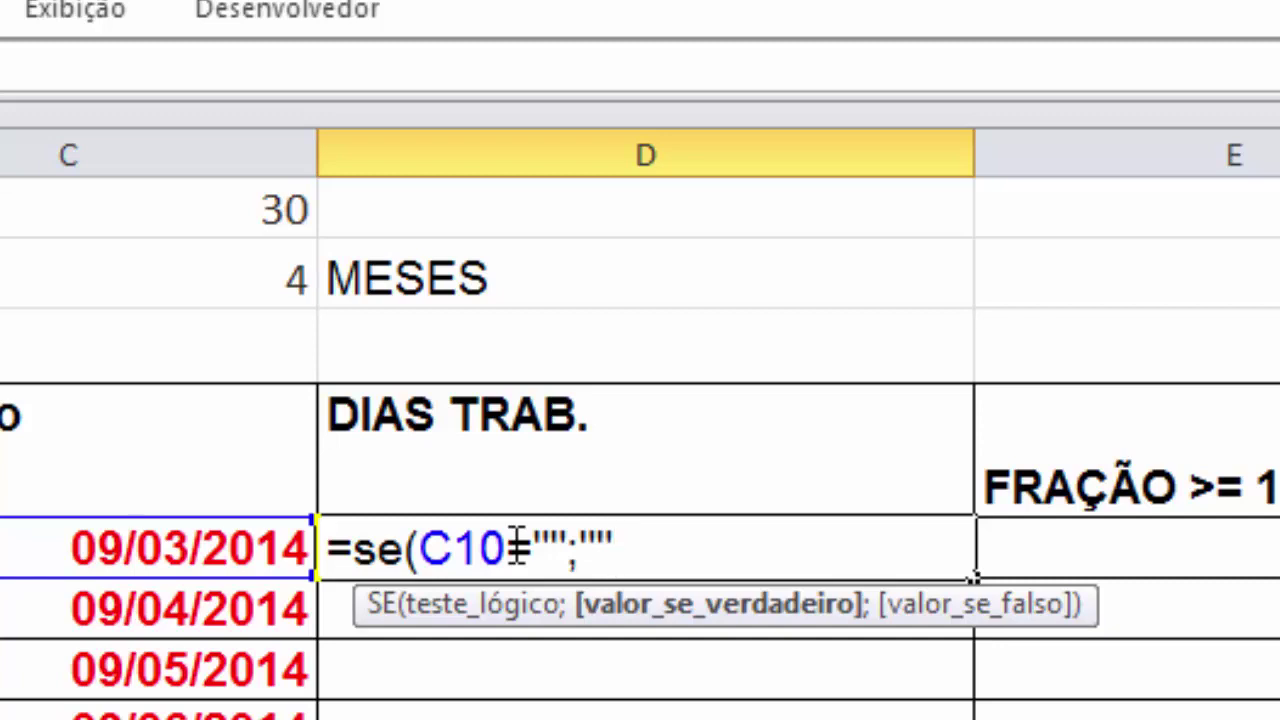
pyautogui.write(';')
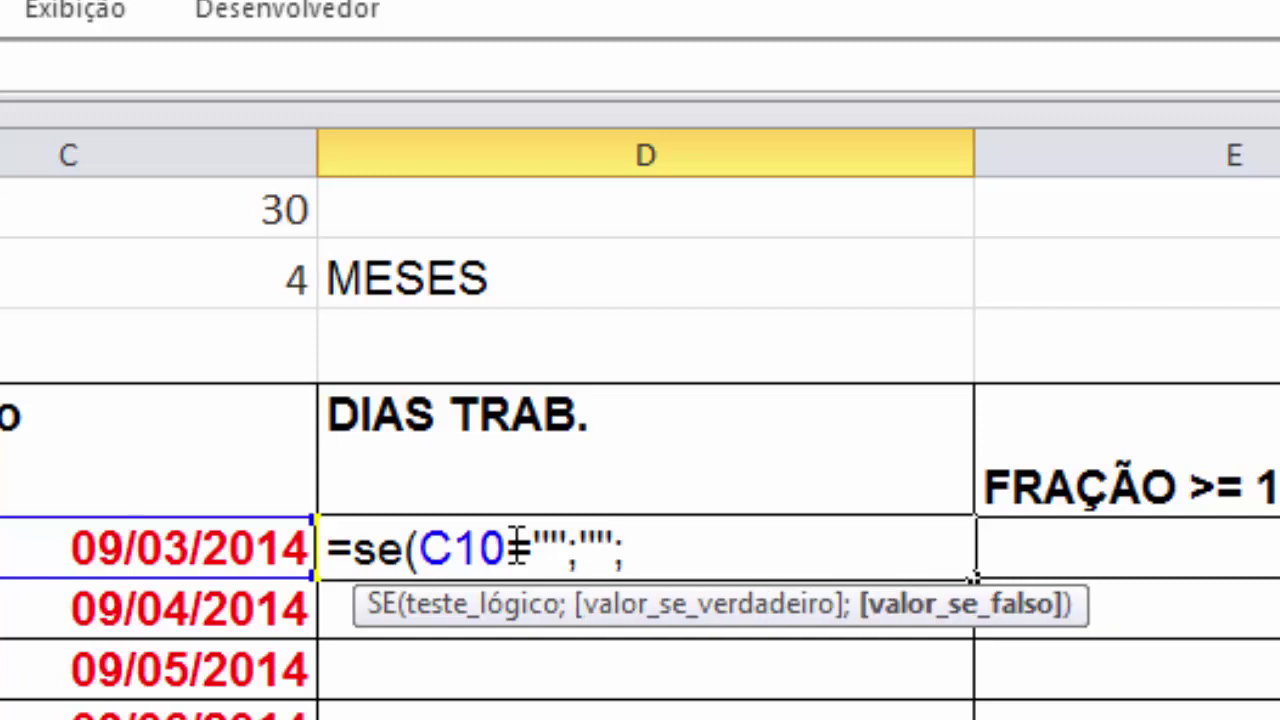
# - Complete D10's SE formula with datadif(B10;C10;"d")+1 as the value if false
pyautogui.write('Se')
pyautogui.press('BackSpace')
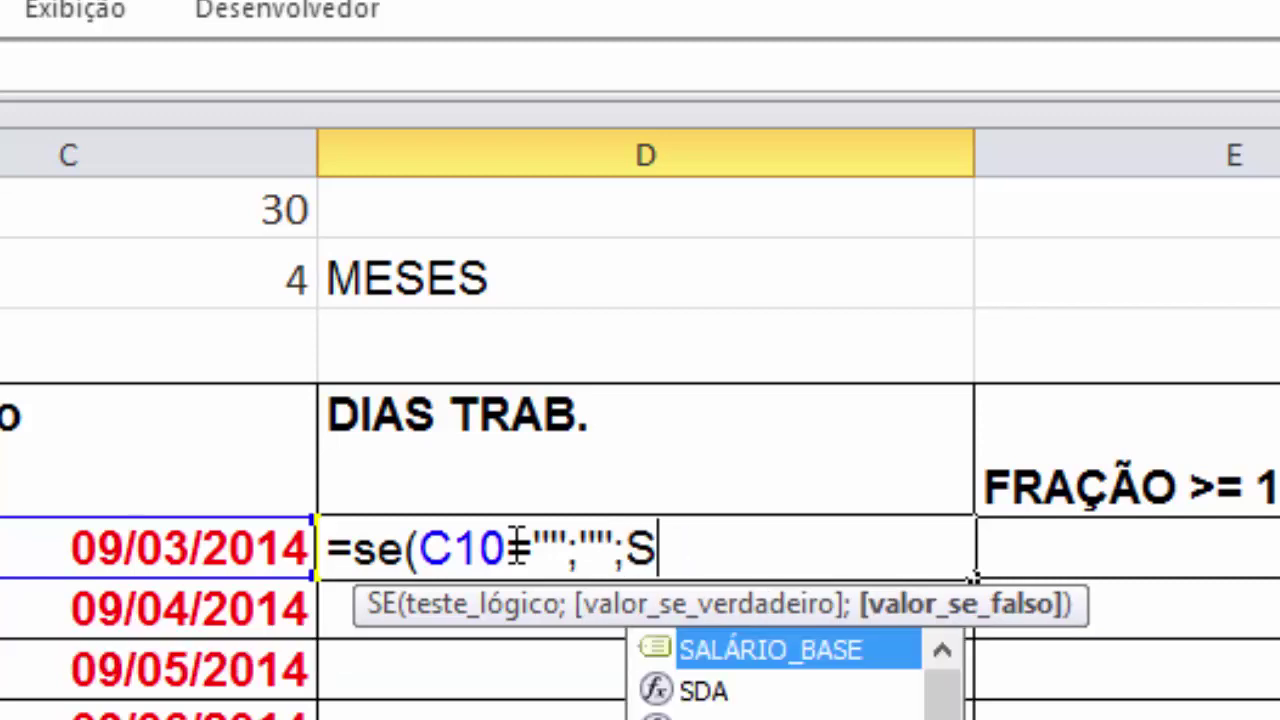
pyautogui.press('BackSpace')
pyautogui.write('datadifi')
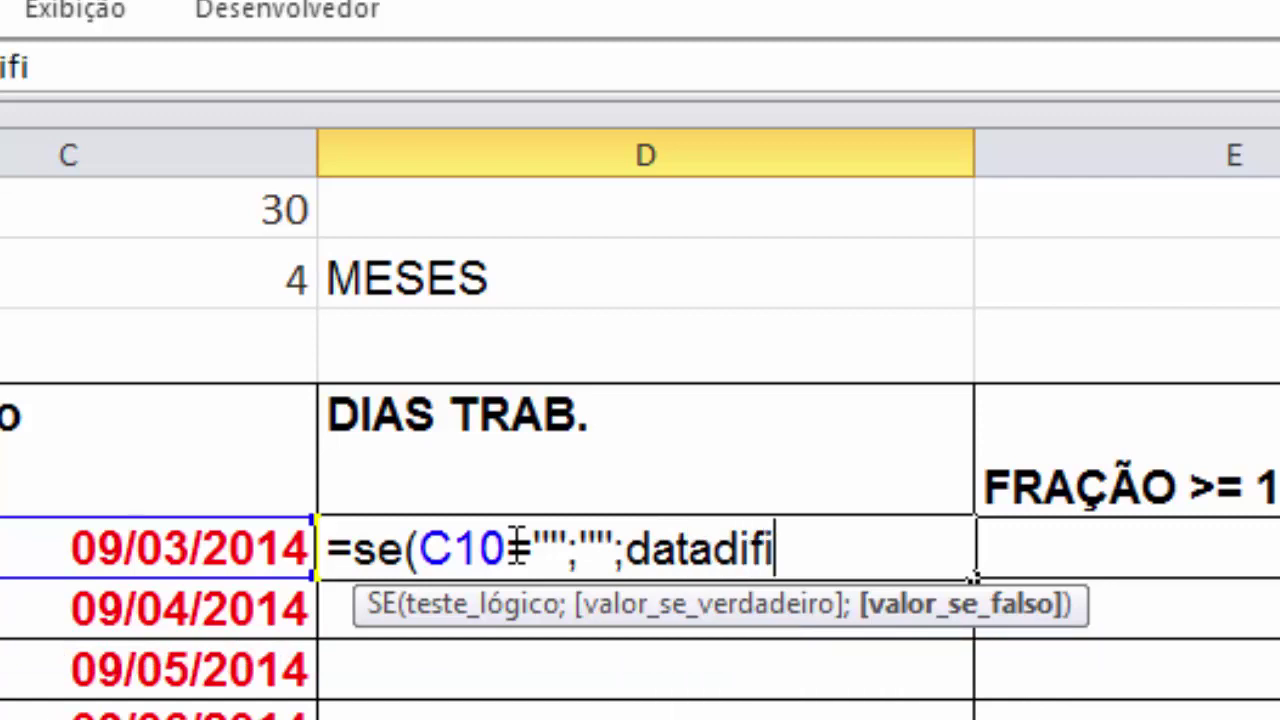
pyautogui.press('BackSpace')
pyautogui.write('(me')
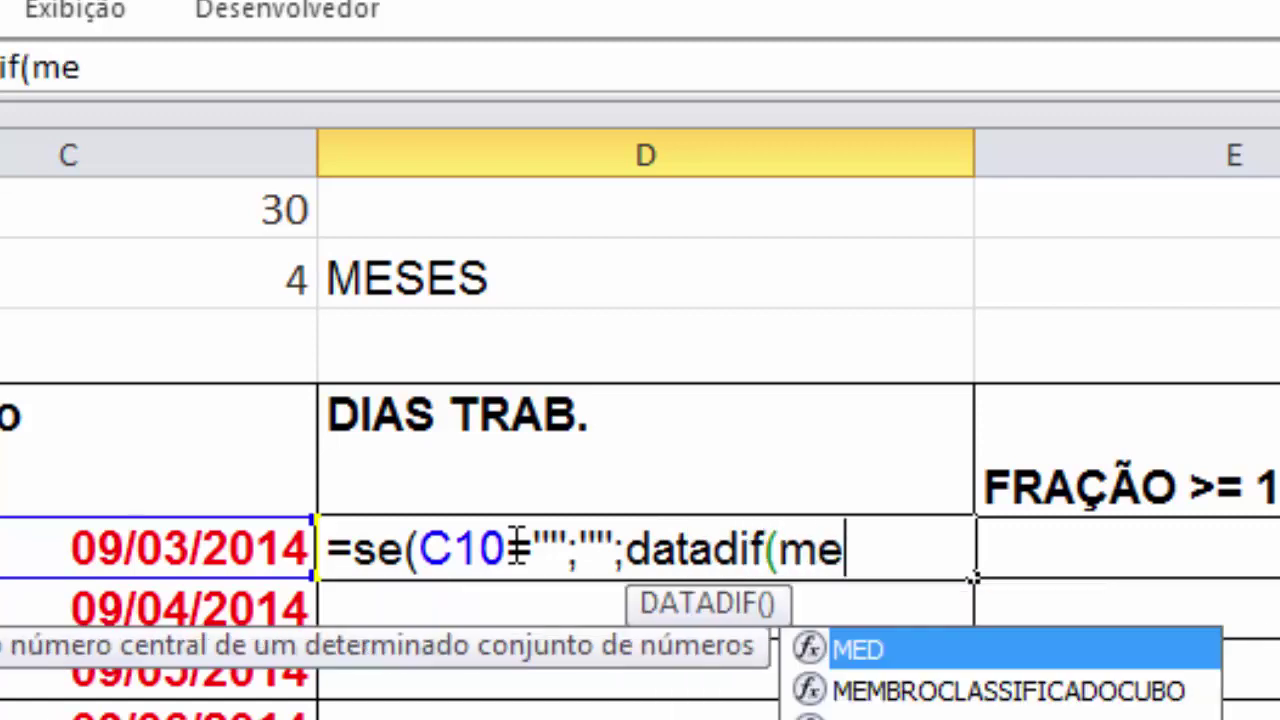
pyautogui.press('BackSpace')
pyautogui.press('BackSpace')
pyautogui.write('B10;C10;"d')
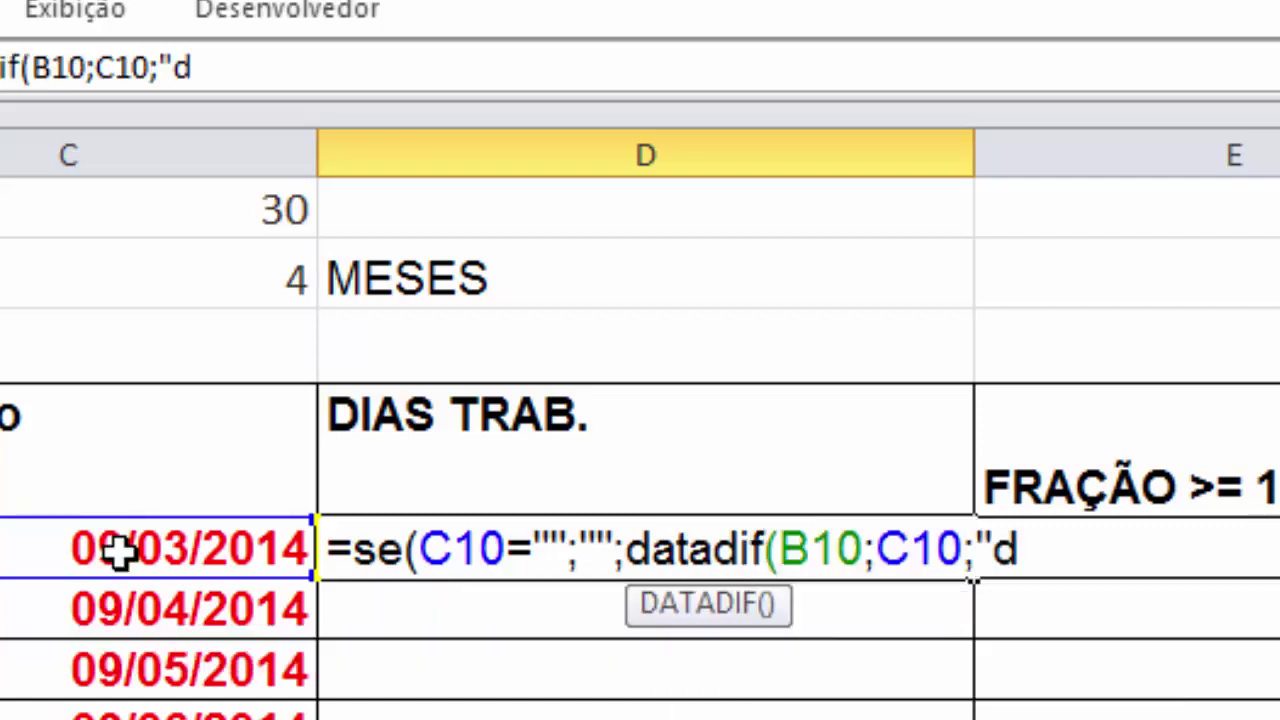
pyautogui.write('")')
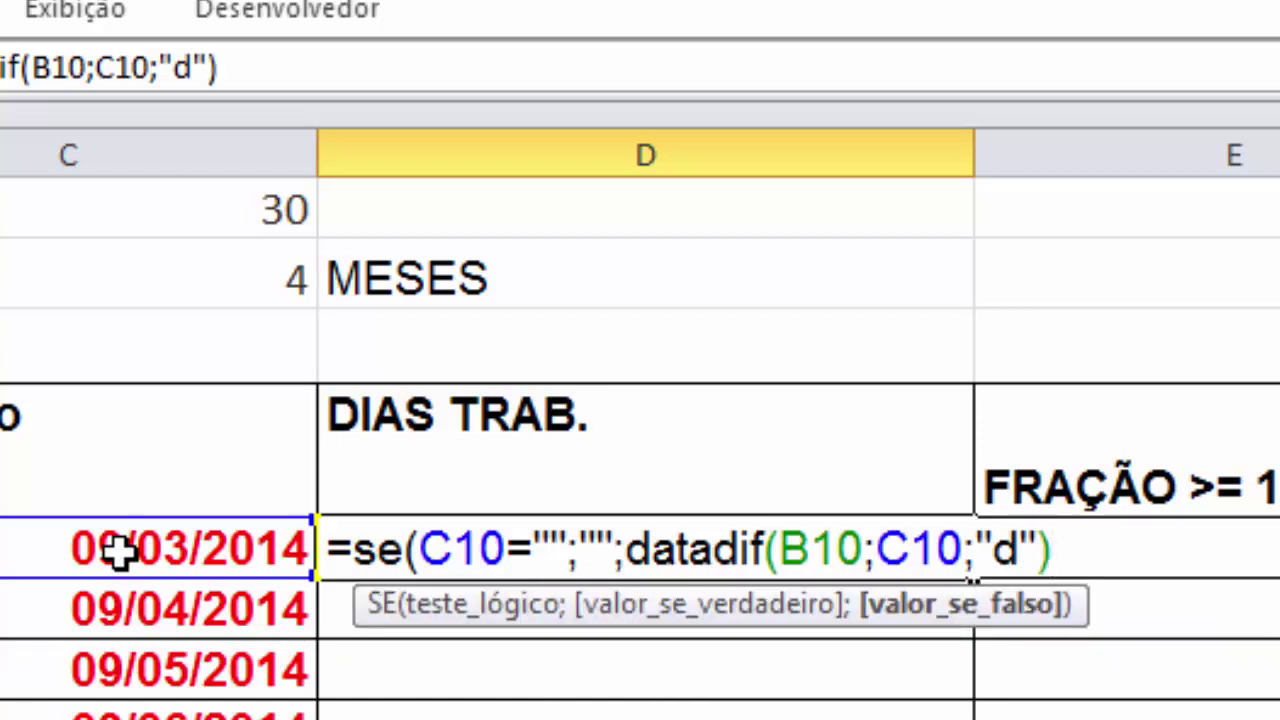
pyautogui.write('+')
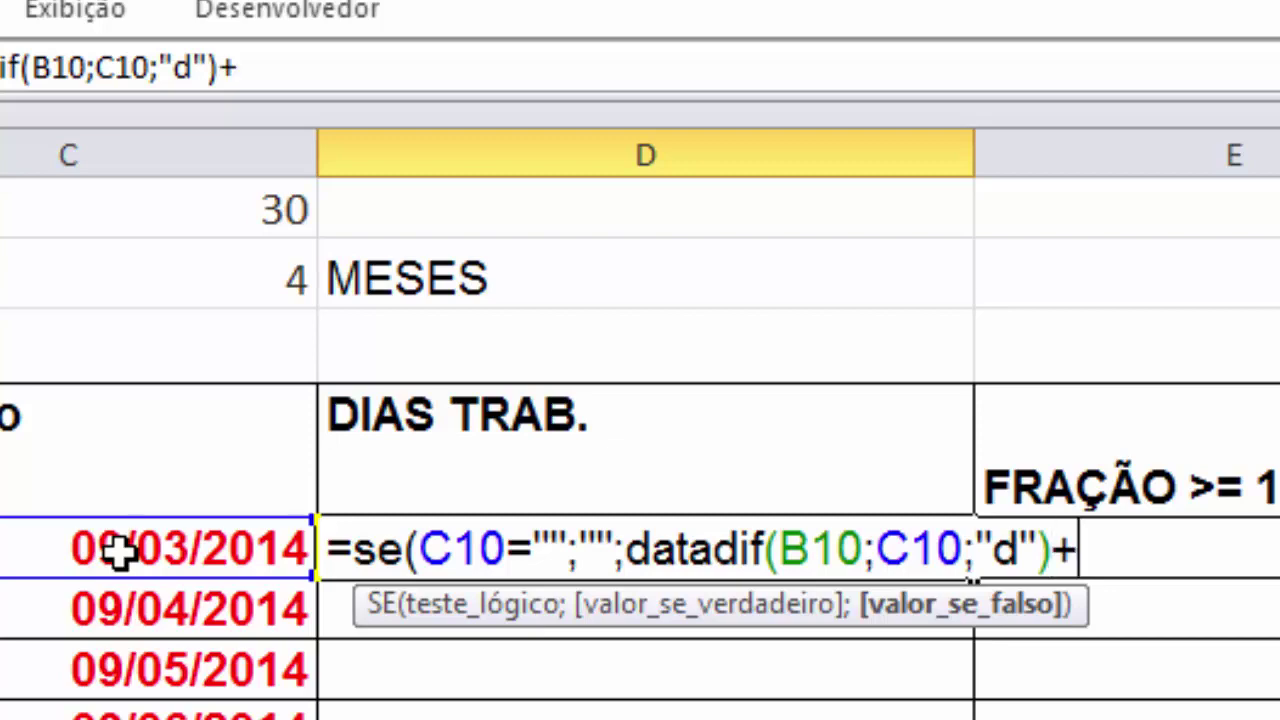
pyautogui.write('1')
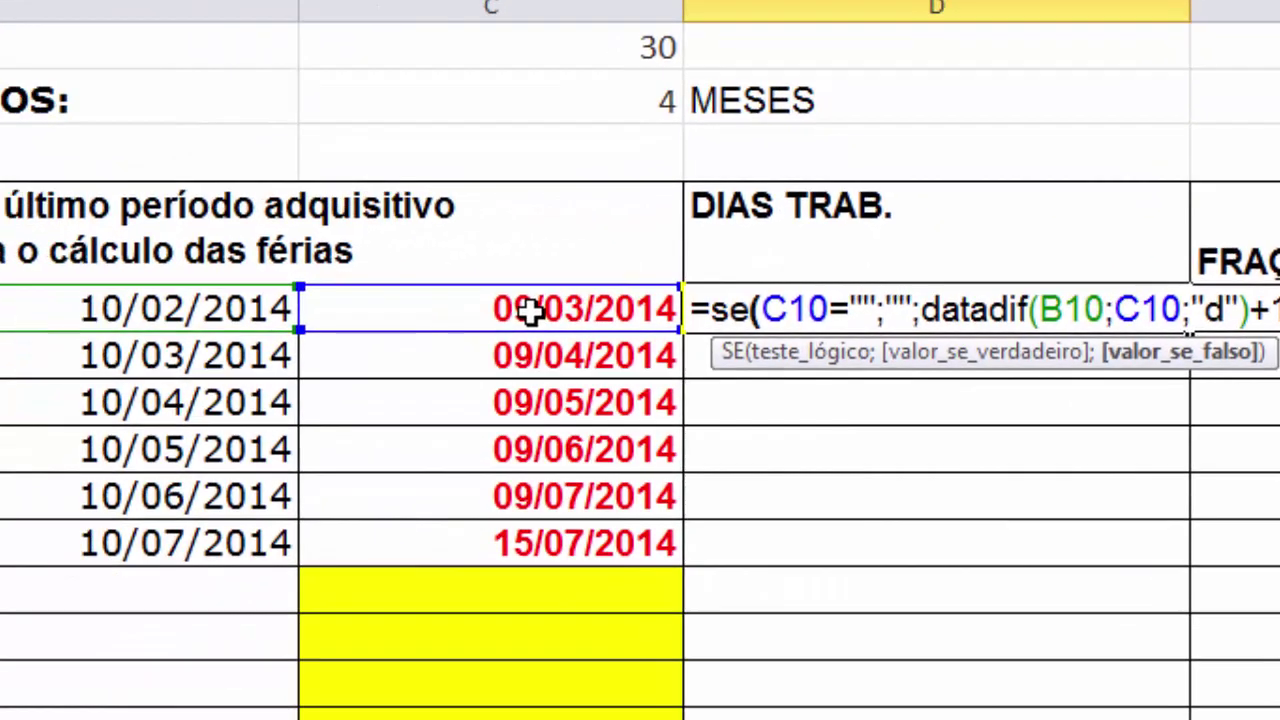
pyautogui.press('Return')
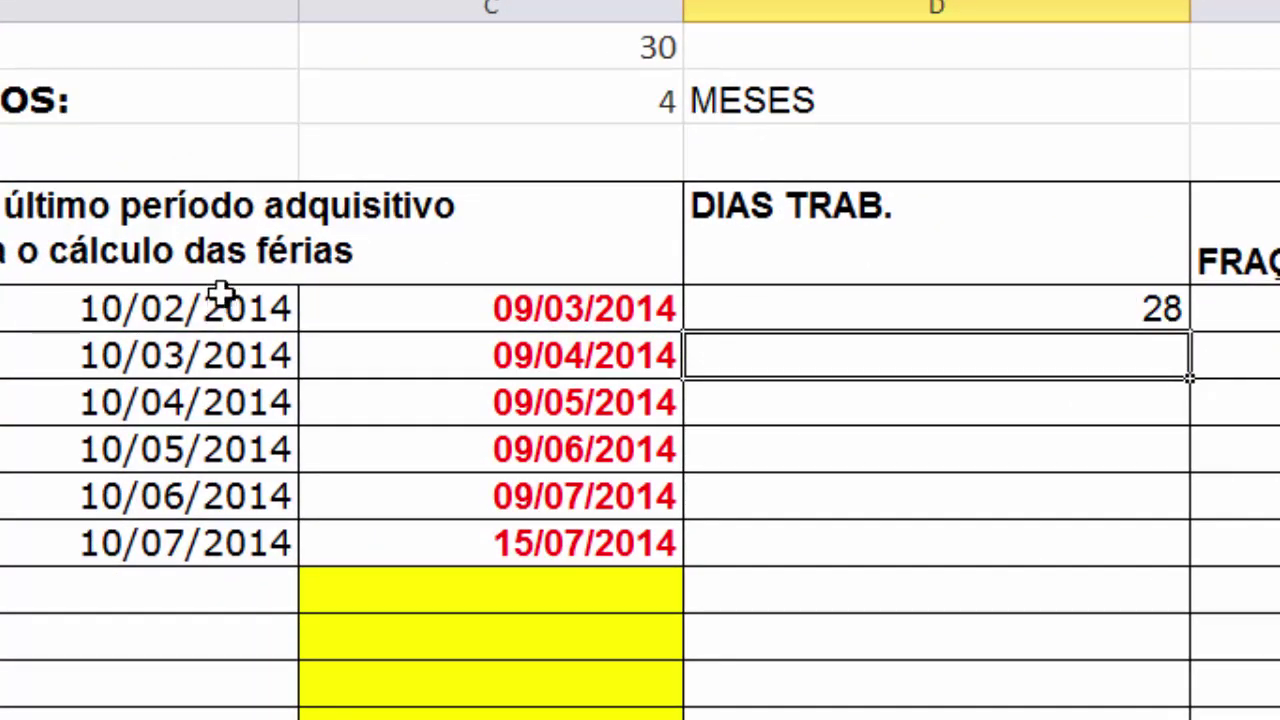
# - Remove the +1 after the DATADIF function in D10's formula
pyautogui.click(120, 312)
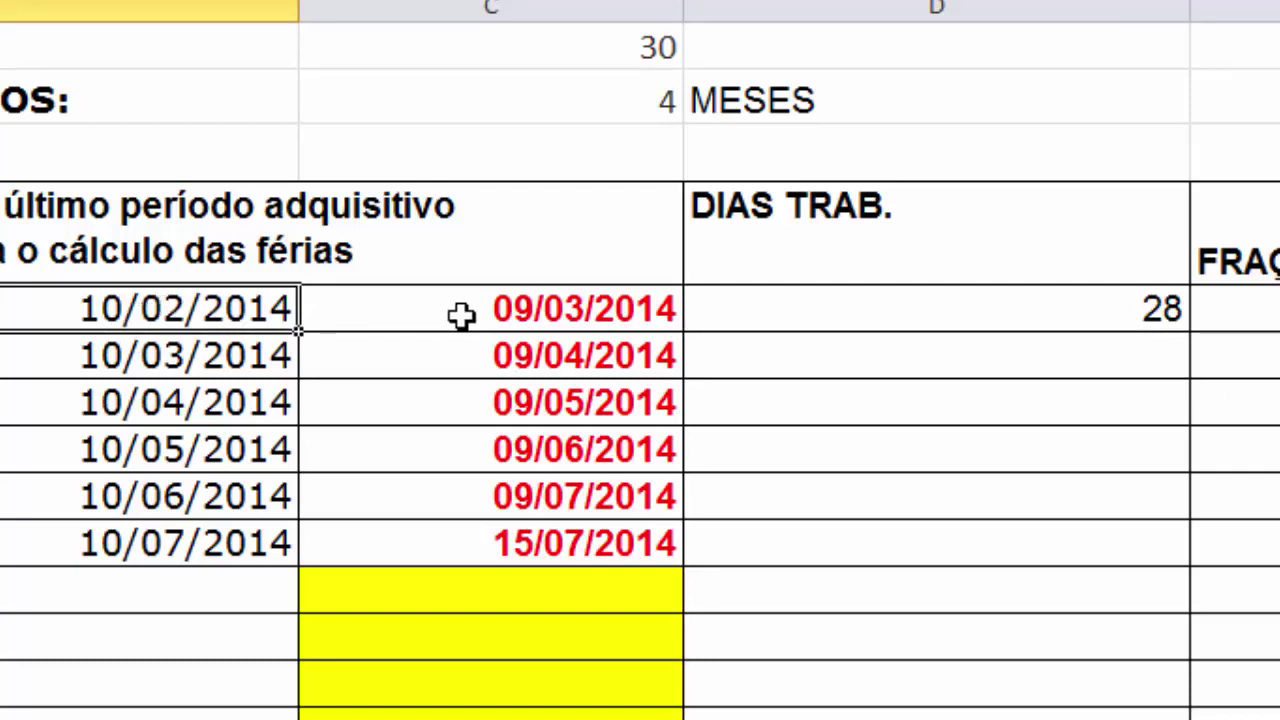
pyautogui.click(745, 313)
pyautogui.press('F2')
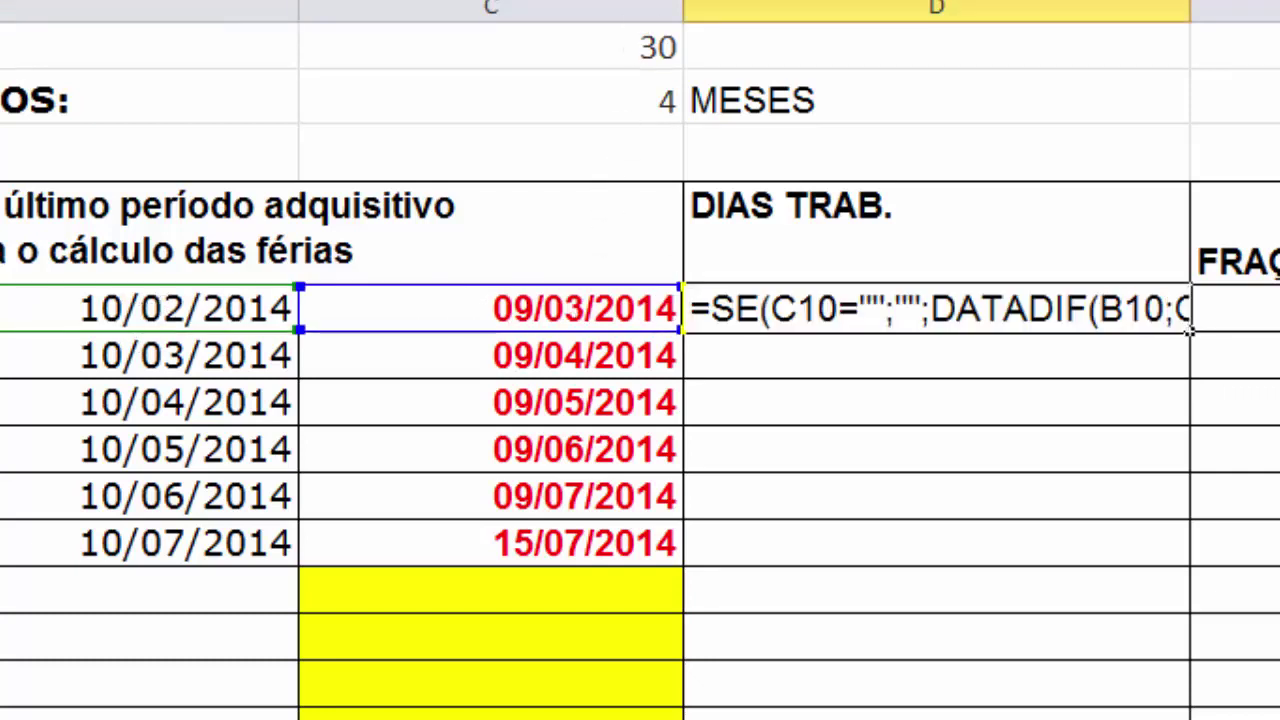
pyautogui.press('Left')
pyautogui.press('BackSpace')
pyautogui.press('BackSpace')
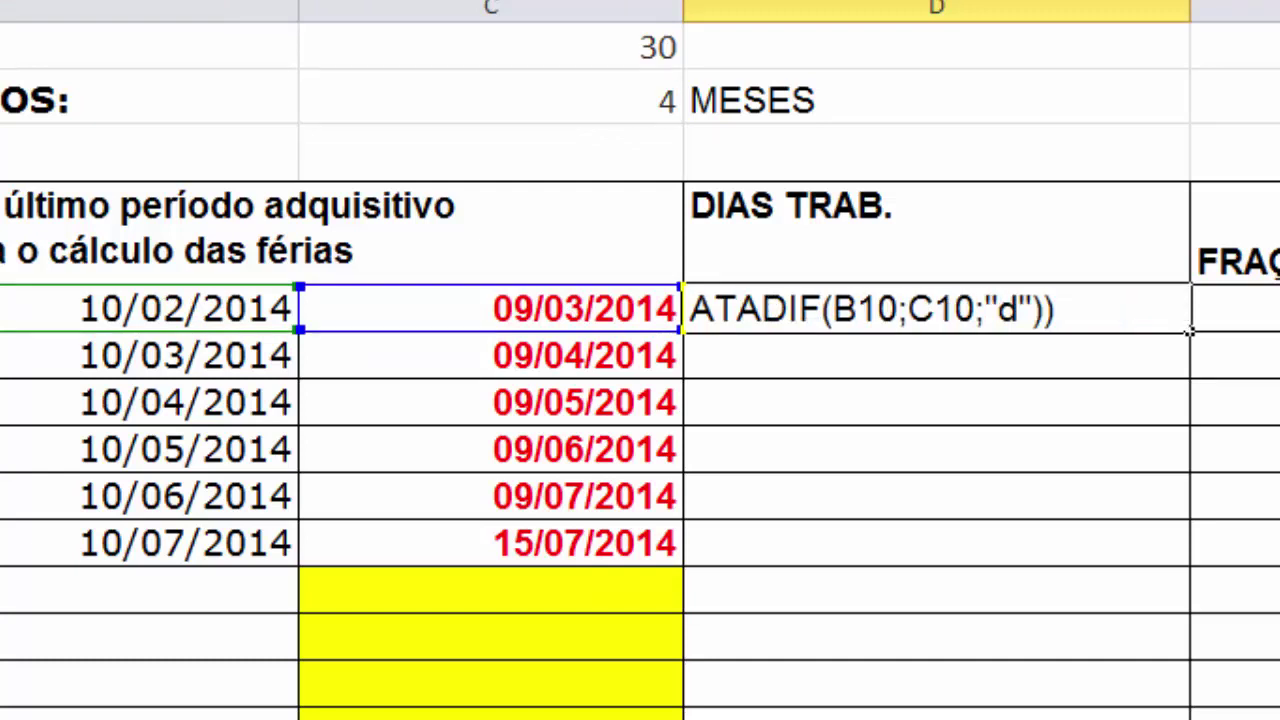
pyautogui.press('Return')
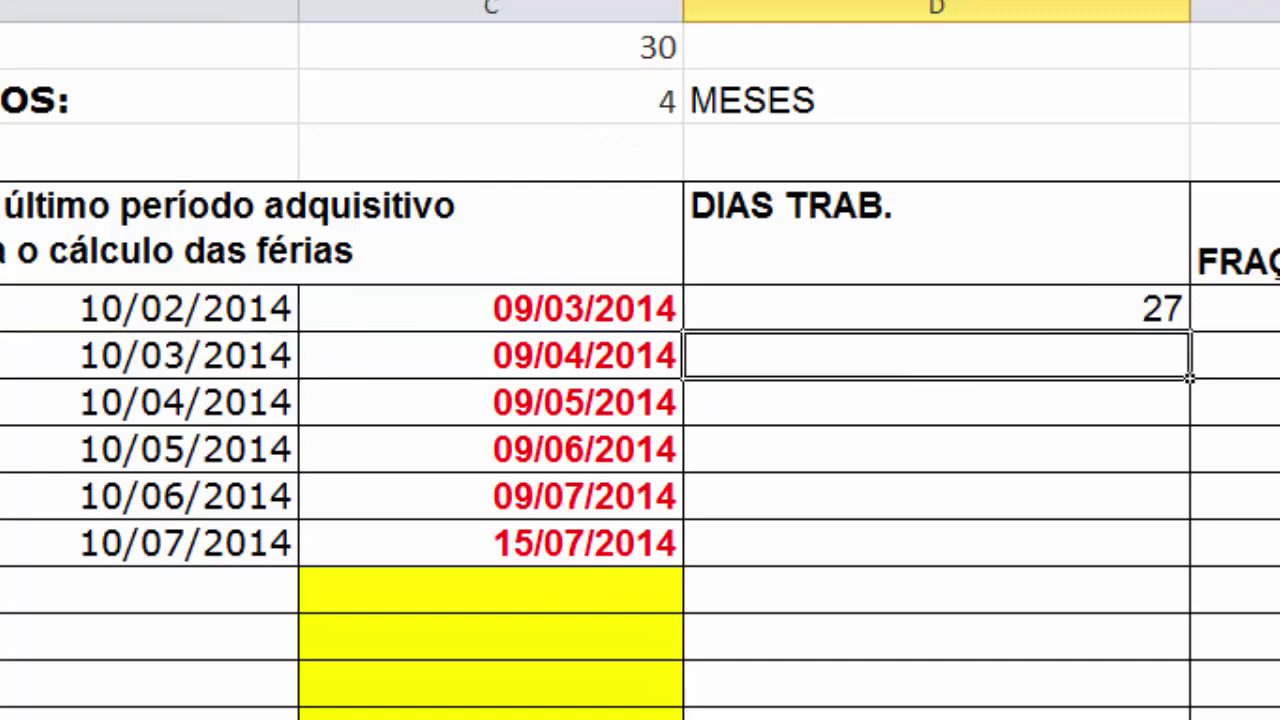
# - Add +1 back after DATADIF(B10;C10;"d") in D10's formula
pyautogui.click(790, 310)
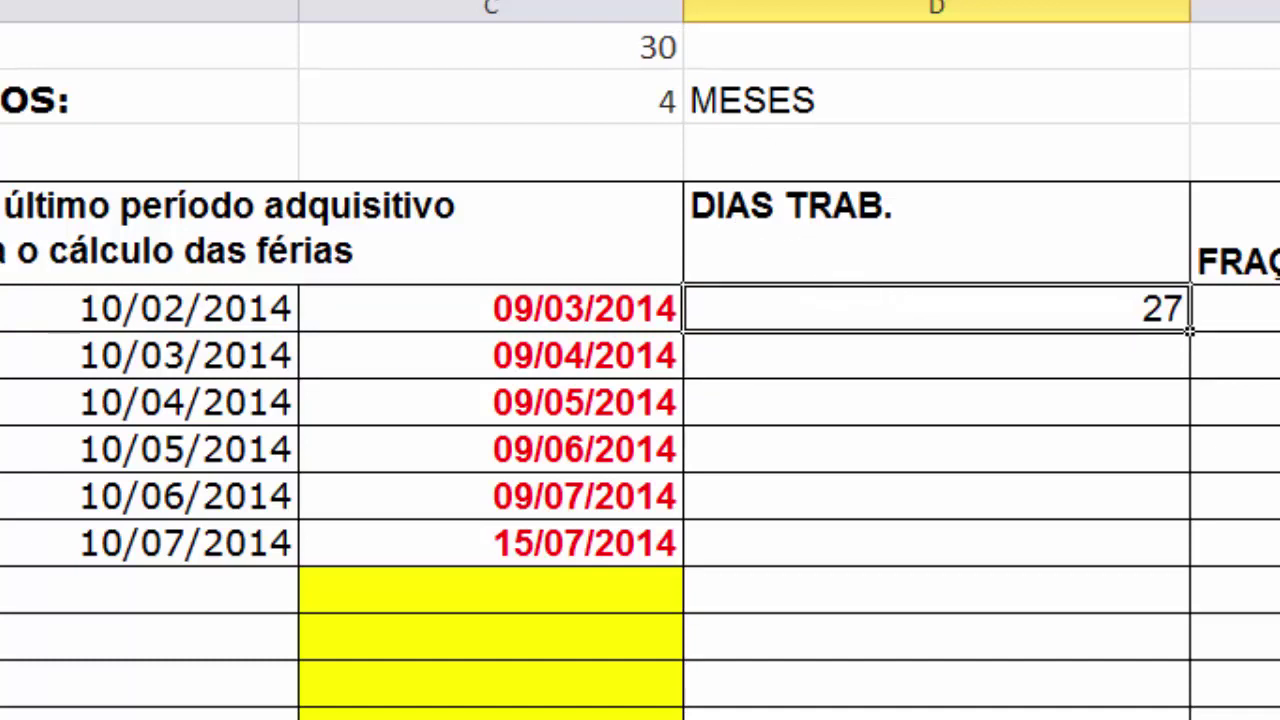
pyautogui.press('F2')
pyautogui.press('End')
pyautogui.press('Left')
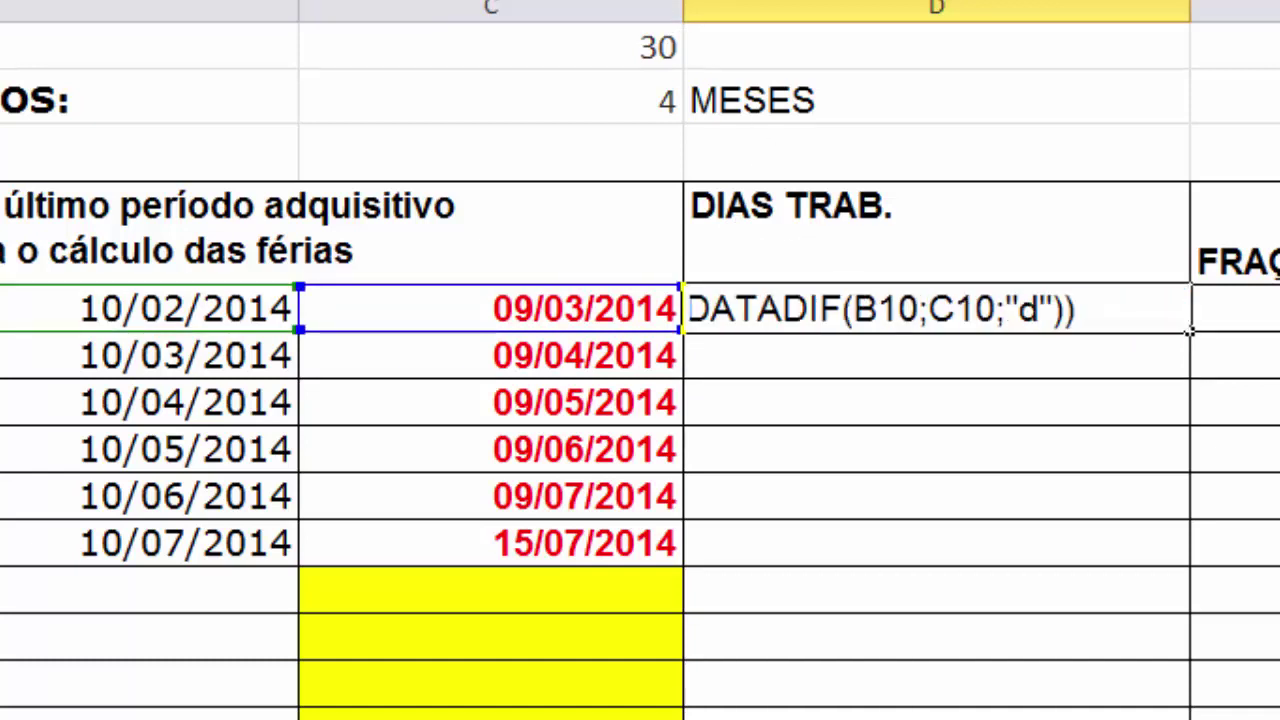
pyautogui.write('+1')
pyautogui.press('Return')
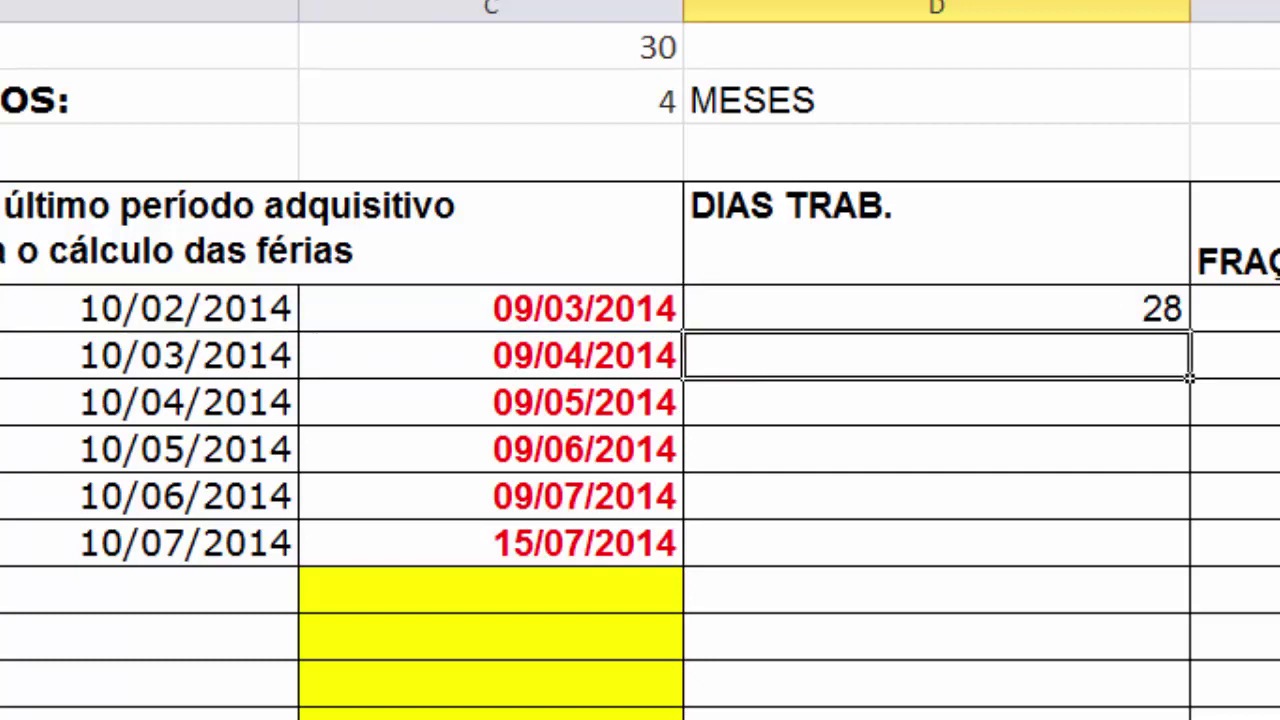
# - Fill the days-worked formula from D10 down through D21
pyautogui.click(815, 311)
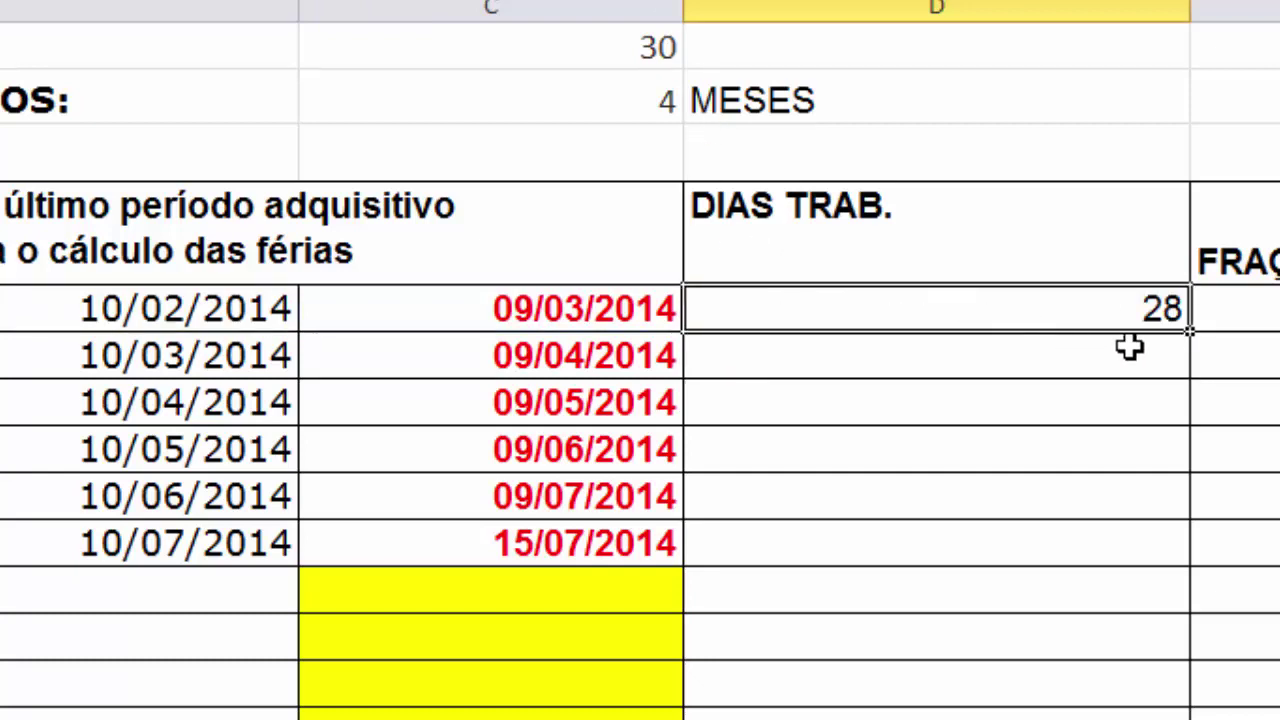
pyautogui.moveTo(1190, 330); pyautogui.dragTo(1200, 719)
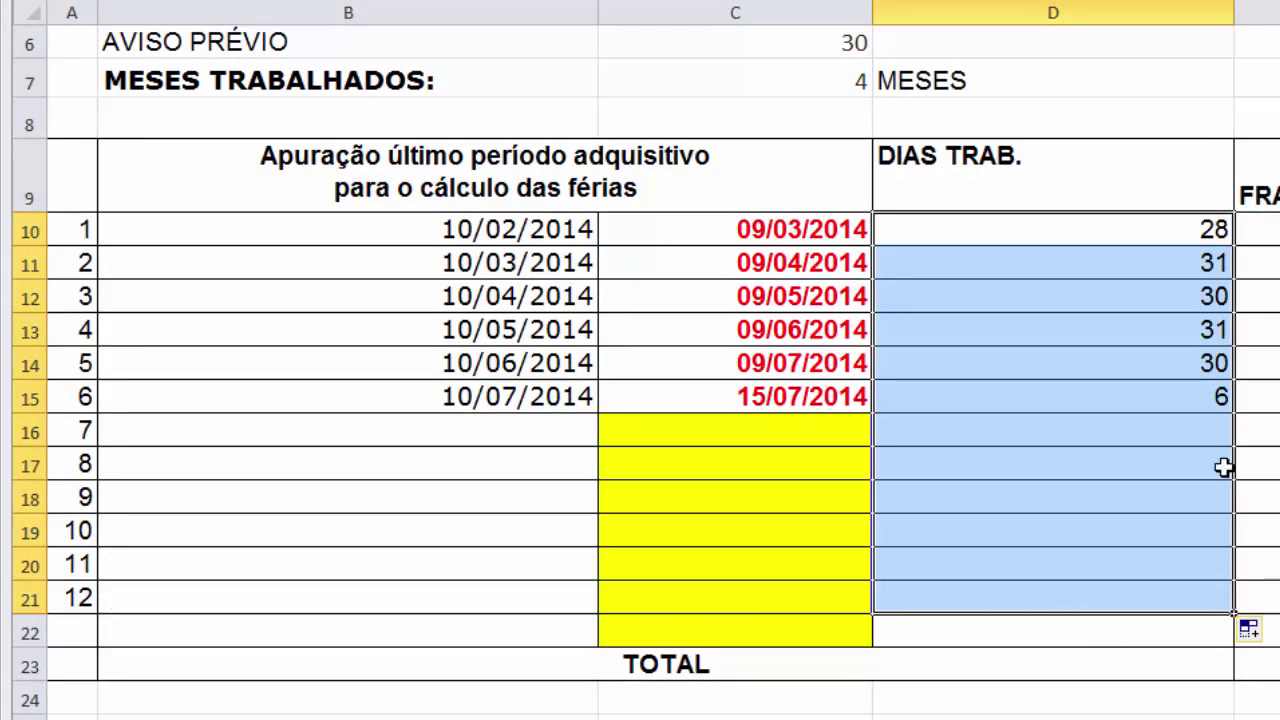
# - Begin an SE formula in E10 that returns an empty text when D10 is empty: =se(D10="";"";
pyautogui.click(1275, 240)
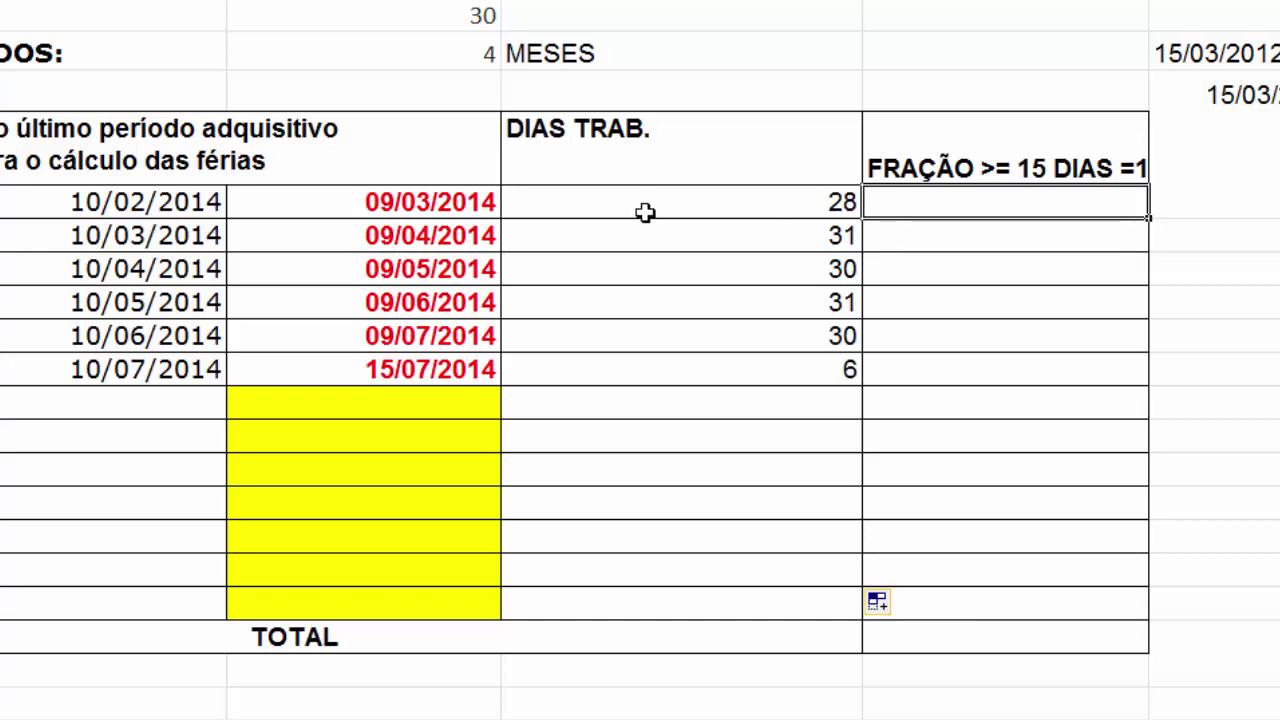
pyautogui.click(742, 208)
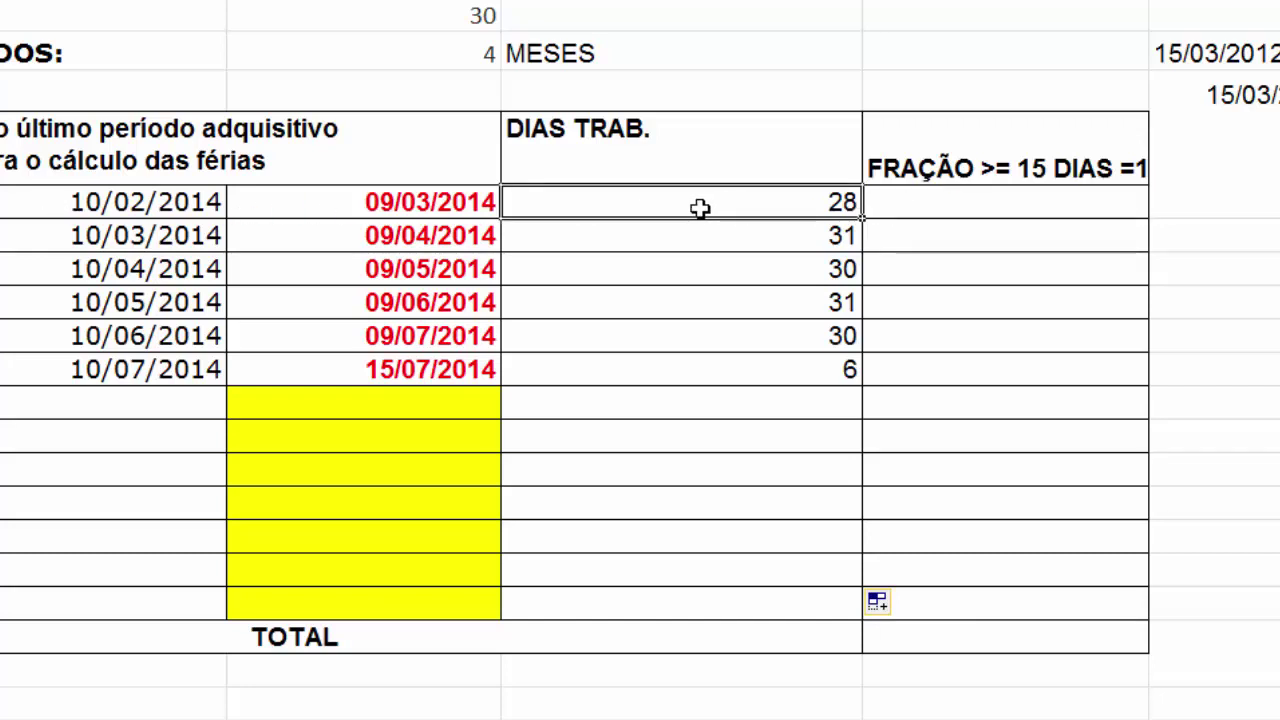
pyautogui.click(887, 201)
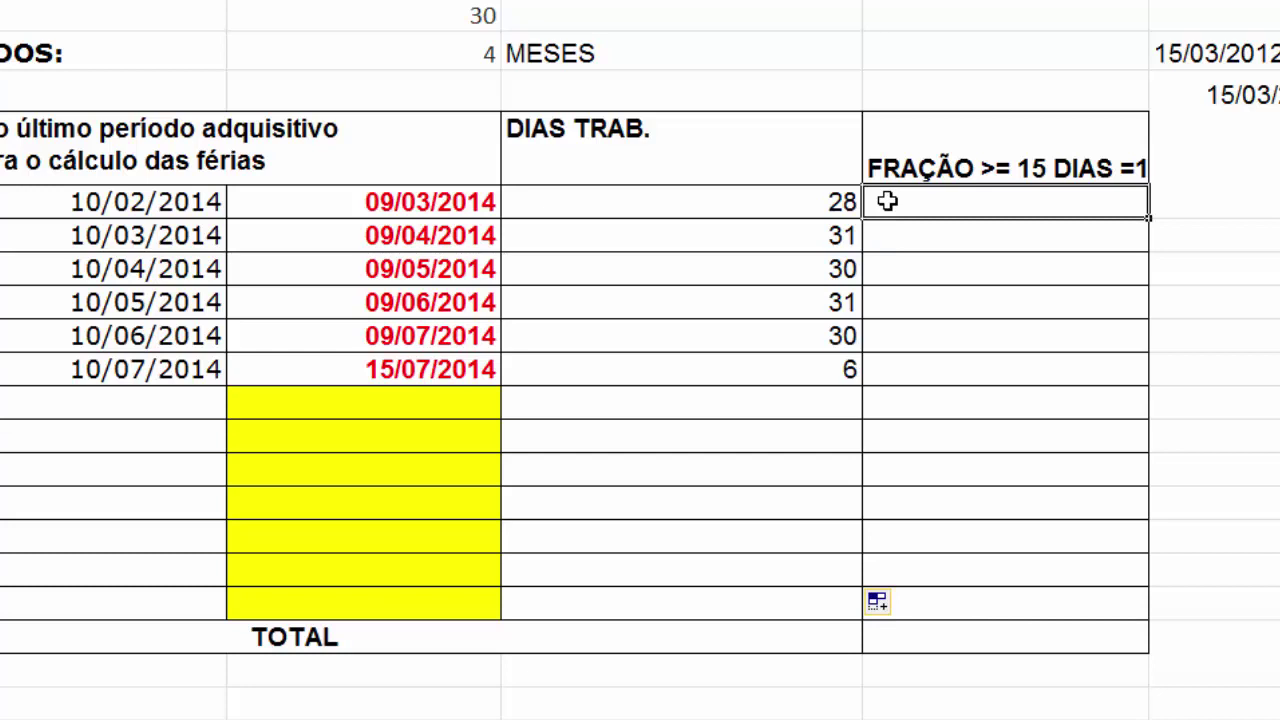
pyautogui.write('=se(')
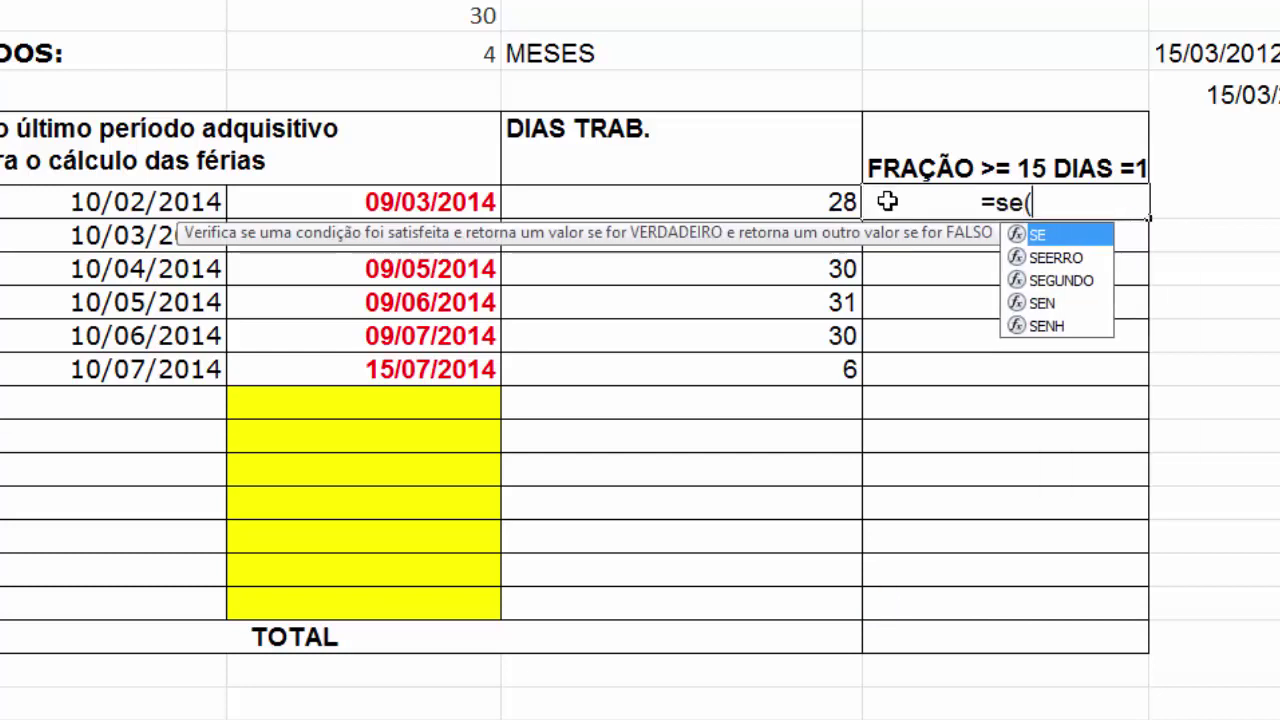
pyautogui.click(784, 201)
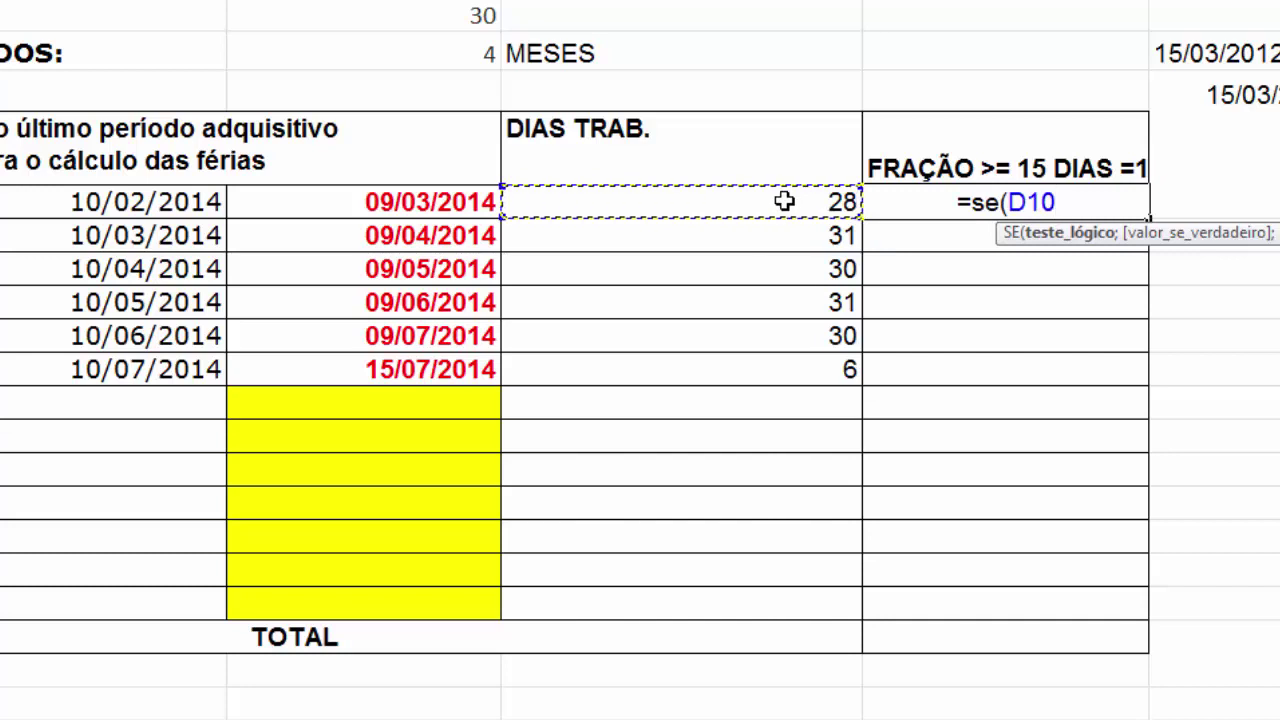
pyautogui.write('=')
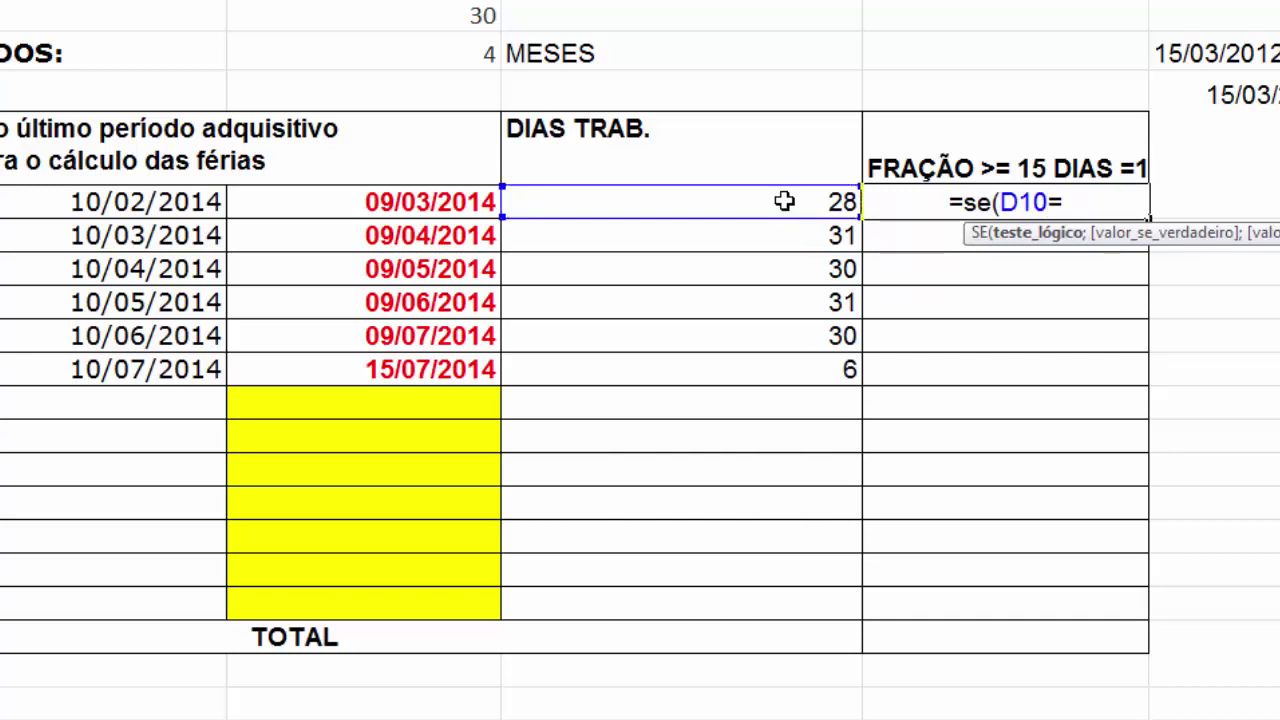
pyautogui.write('"";')
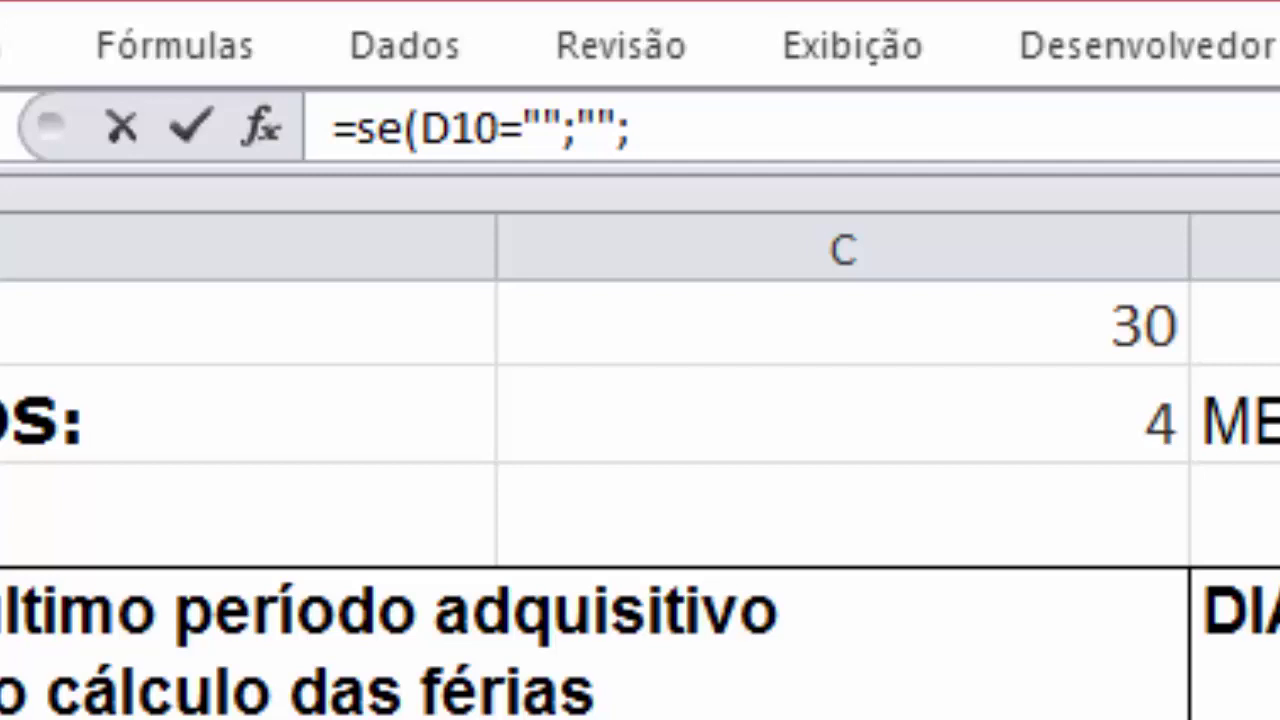
# - Complete E10's formula with a nested Se(D10>=15;1;0) as the value if false
pyautogui.write('"";Se(')
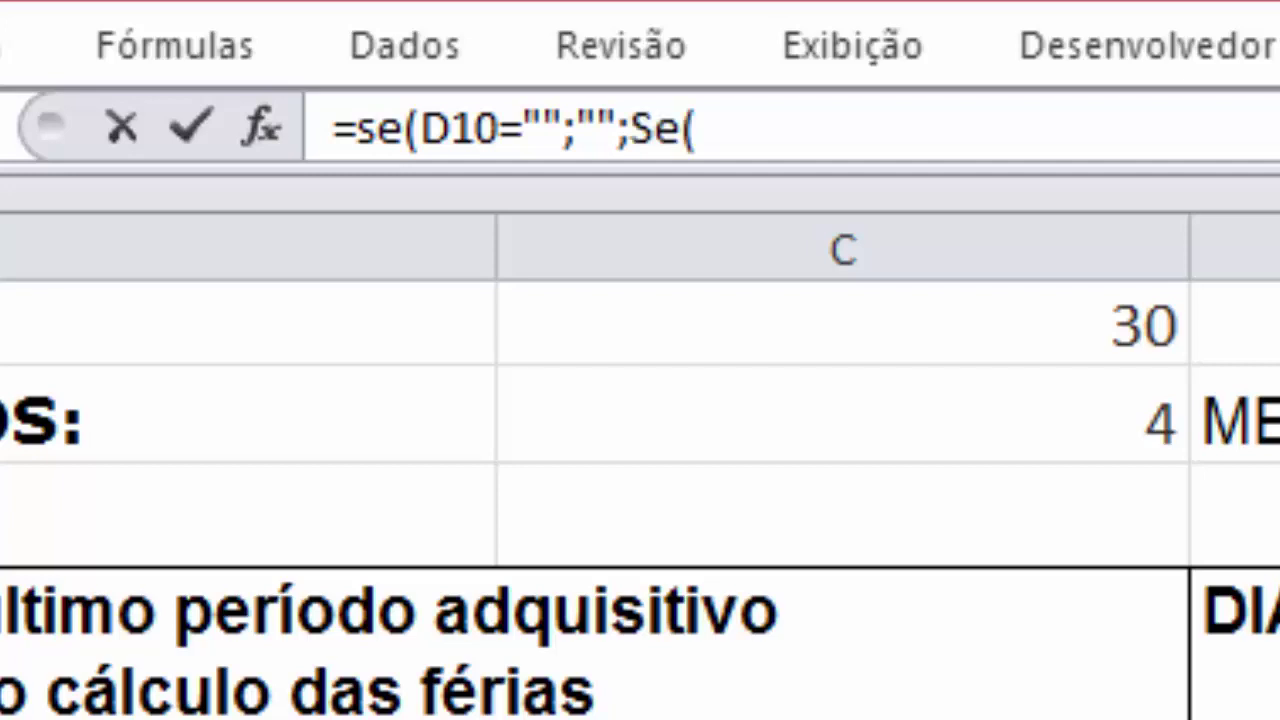
pyautogui.write('D10')
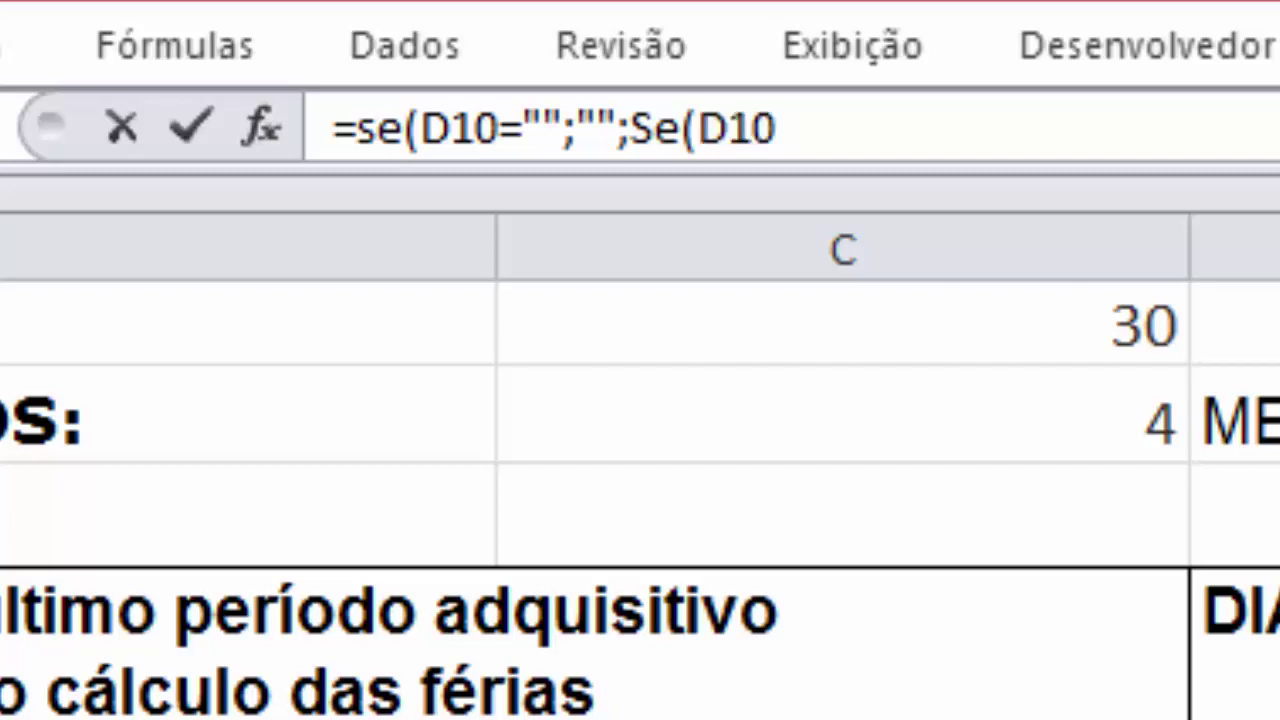
pyautogui.write('>=15')
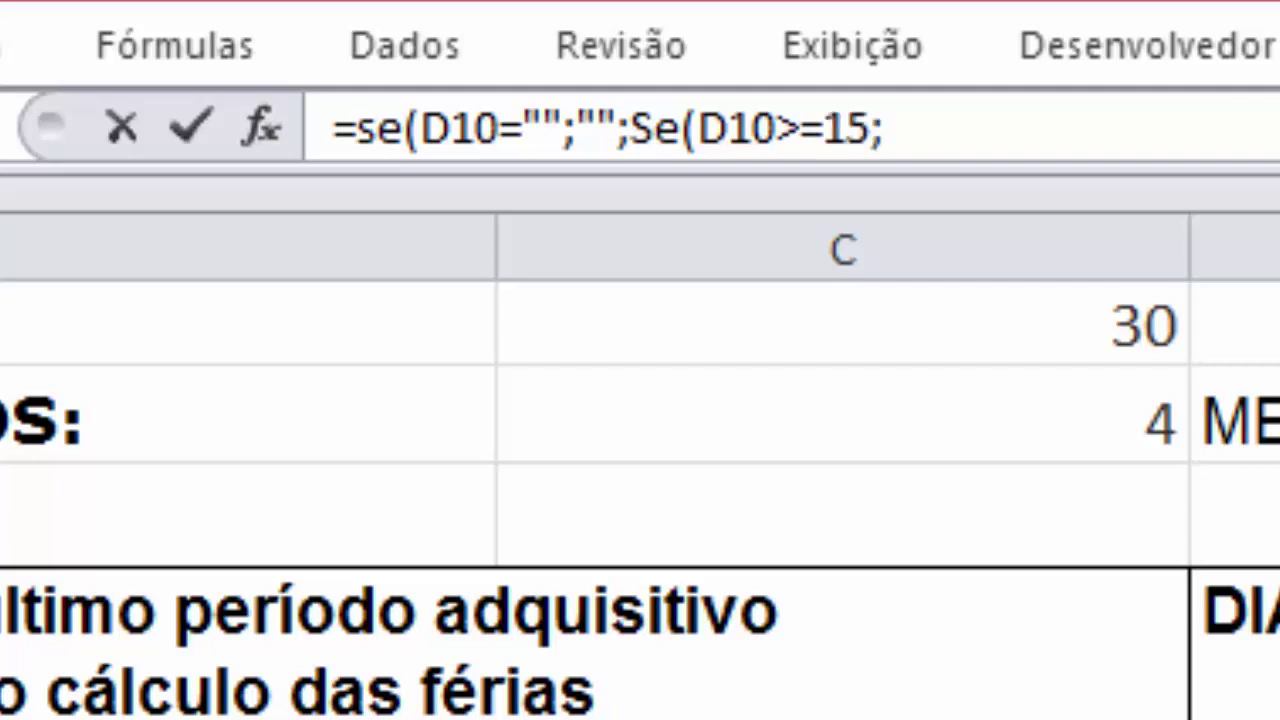
pyautogui.write(';1;0')
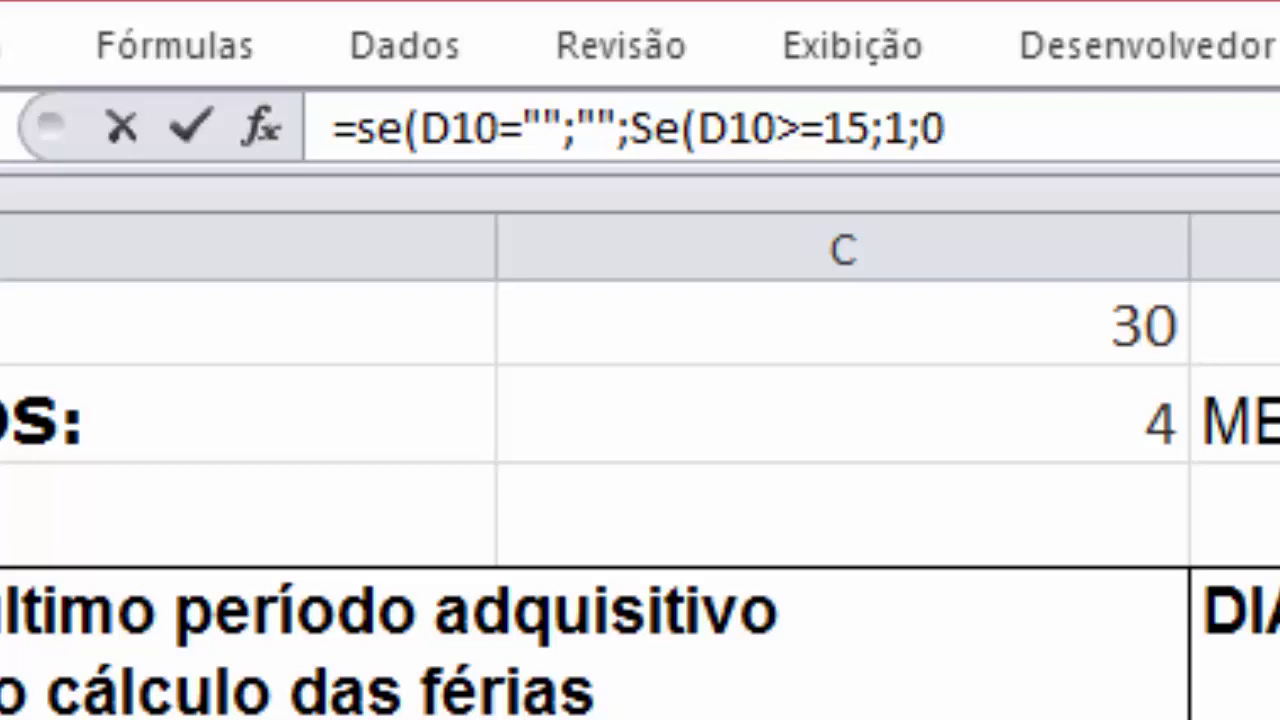
pyautogui.write(')')
pyautogui.press('Return')
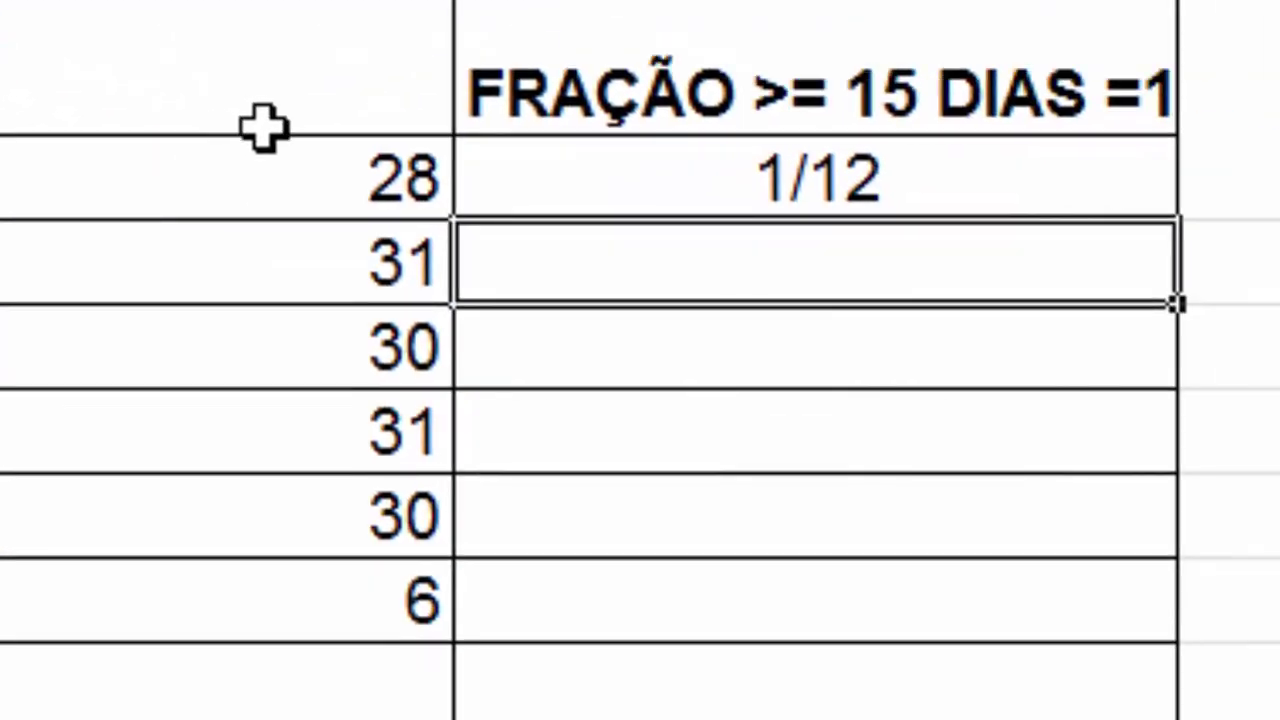
# - Check the custom number format applied to E10
pyautogui.click(680, 177)
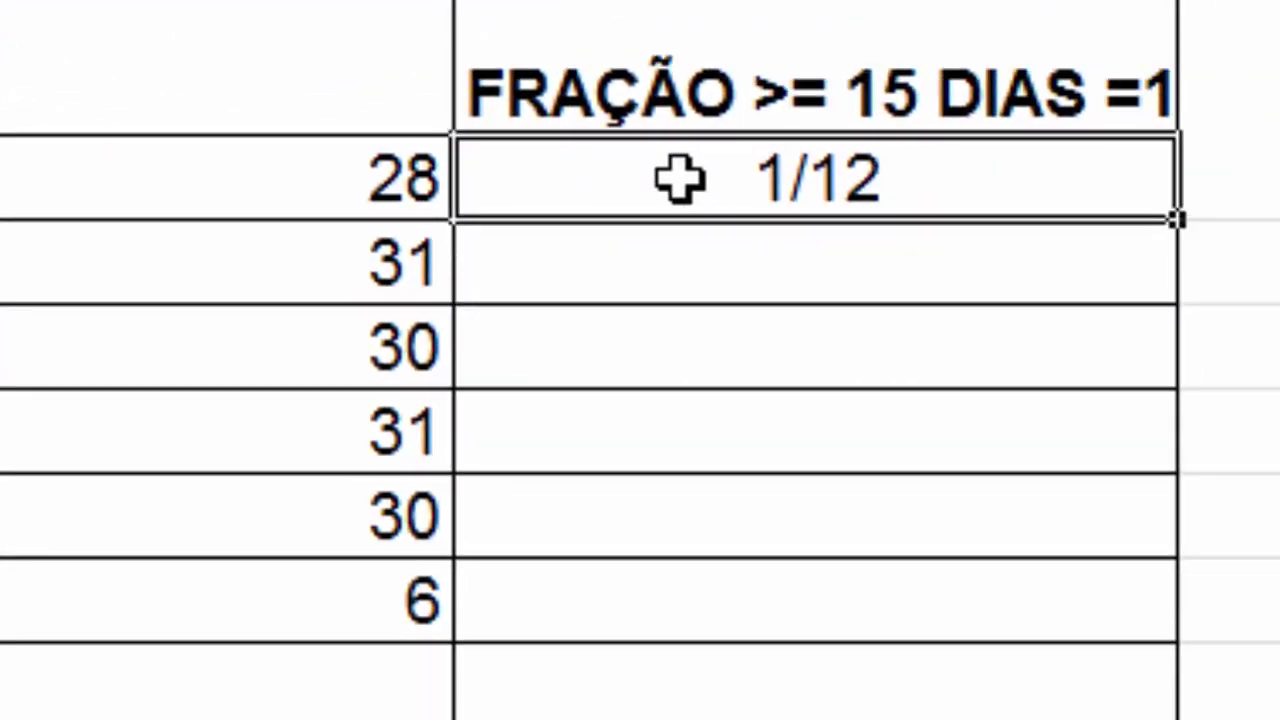
pyautogui.rightClick(735, 177)
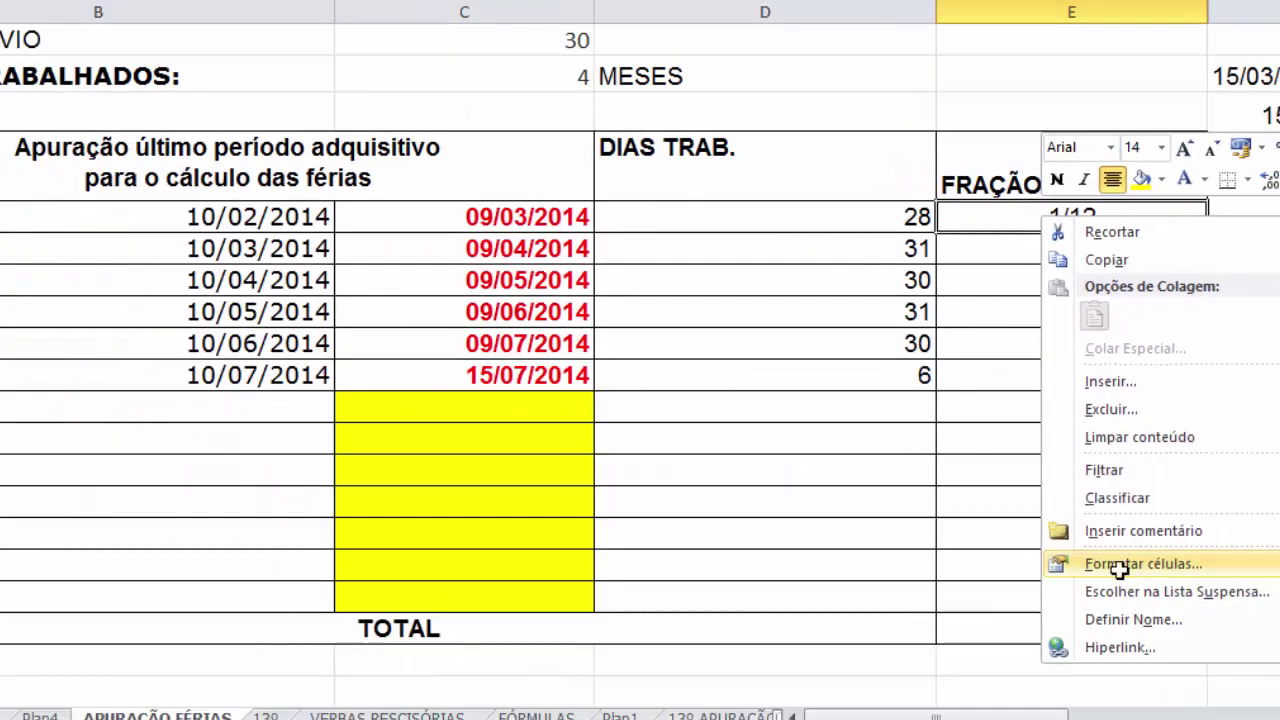
pyautogui.click(1110, 672)
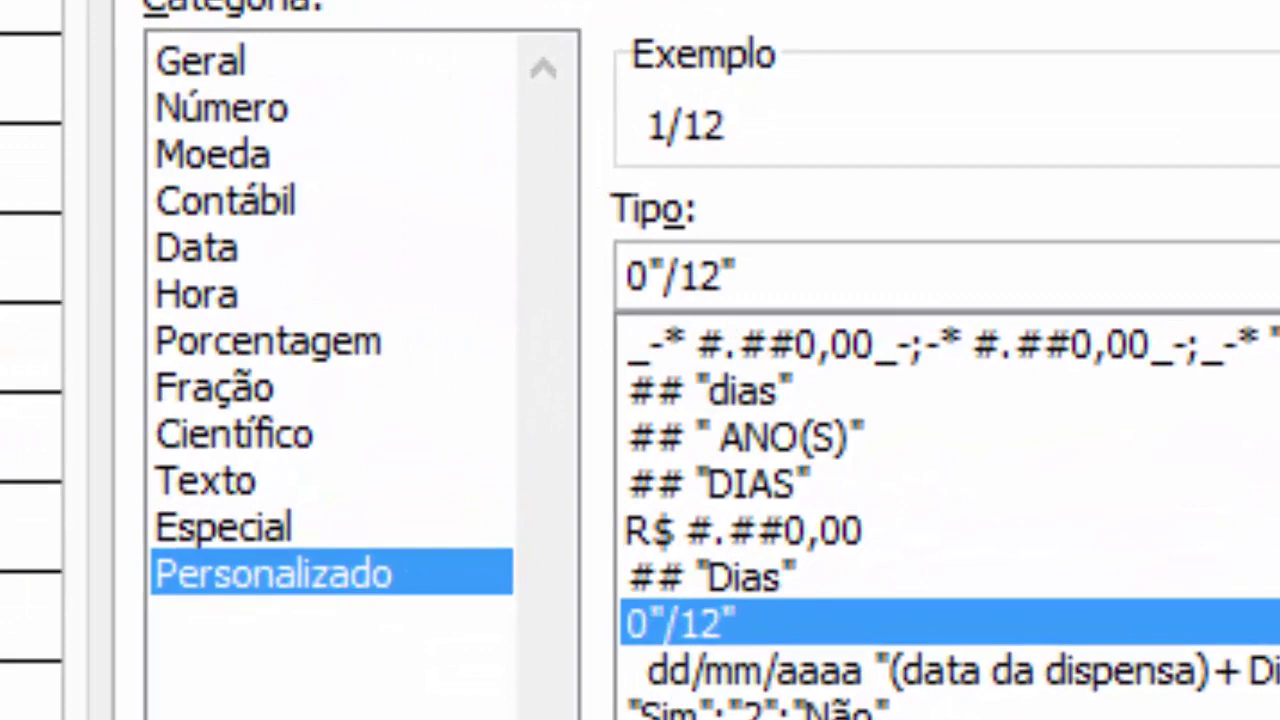
pyautogui.click(1090, 690)
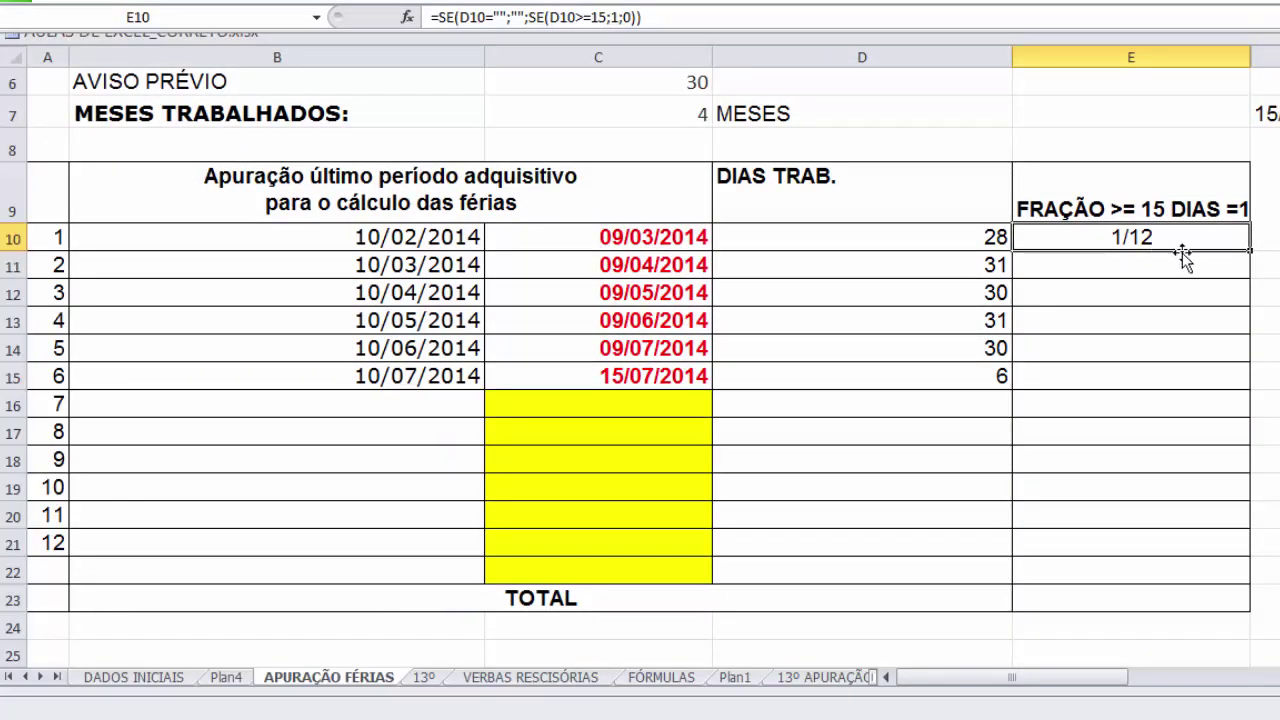
# - Fill the fraction formula from E10 down through E21
pyautogui.moveTo(1251, 255); pyautogui.dragTo(1222, 550)
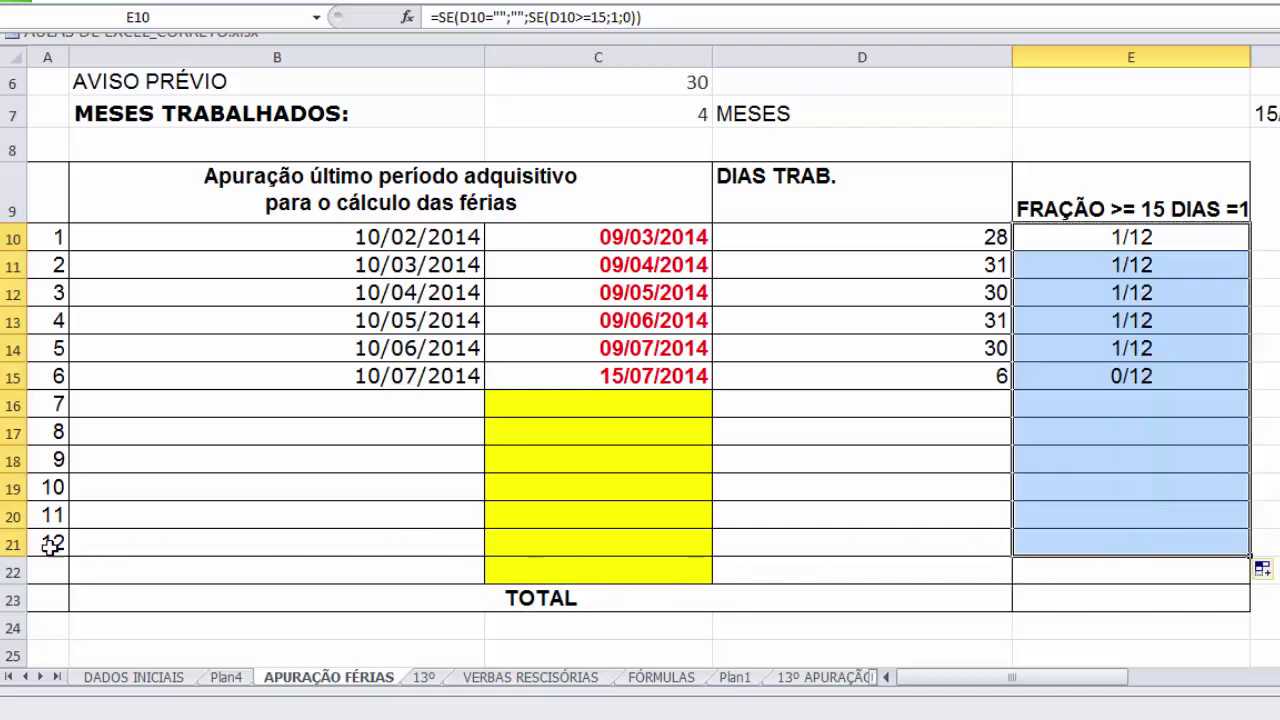
pyautogui.click(10, 544)
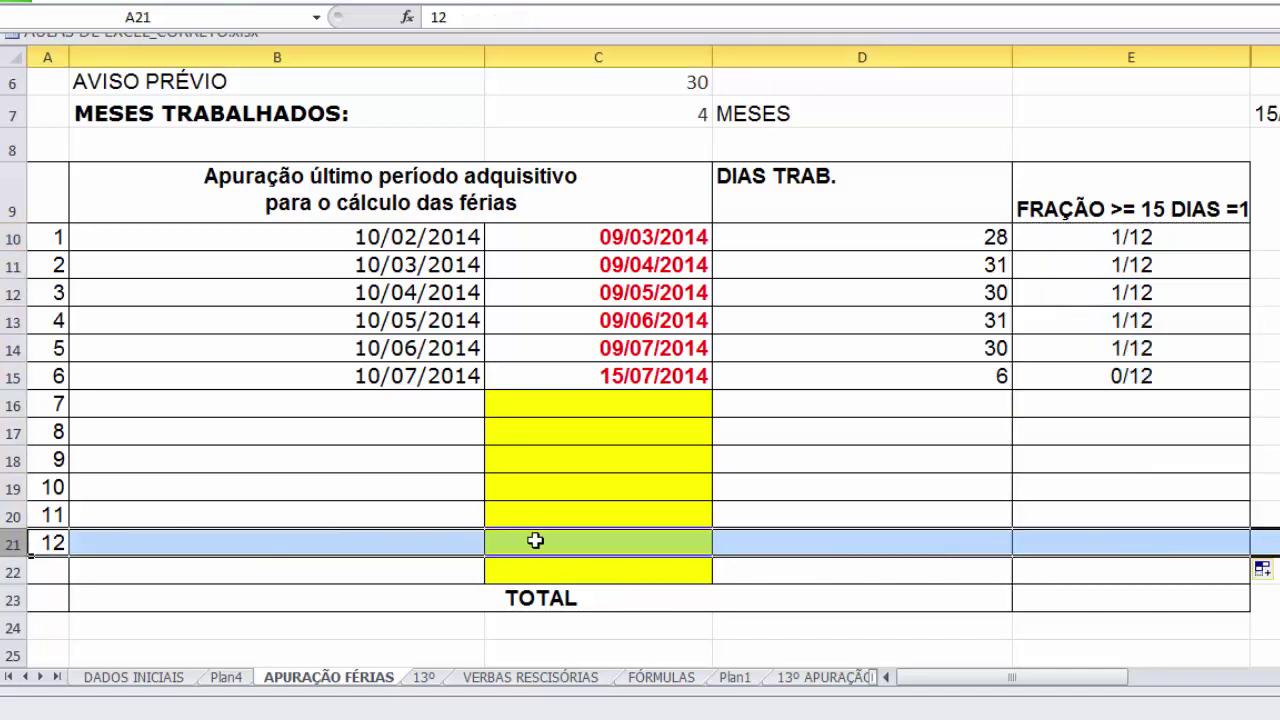
# - Extend the TOTAL label in row 23 to read "TOTAL de avos"
pyautogui.click(540, 598)
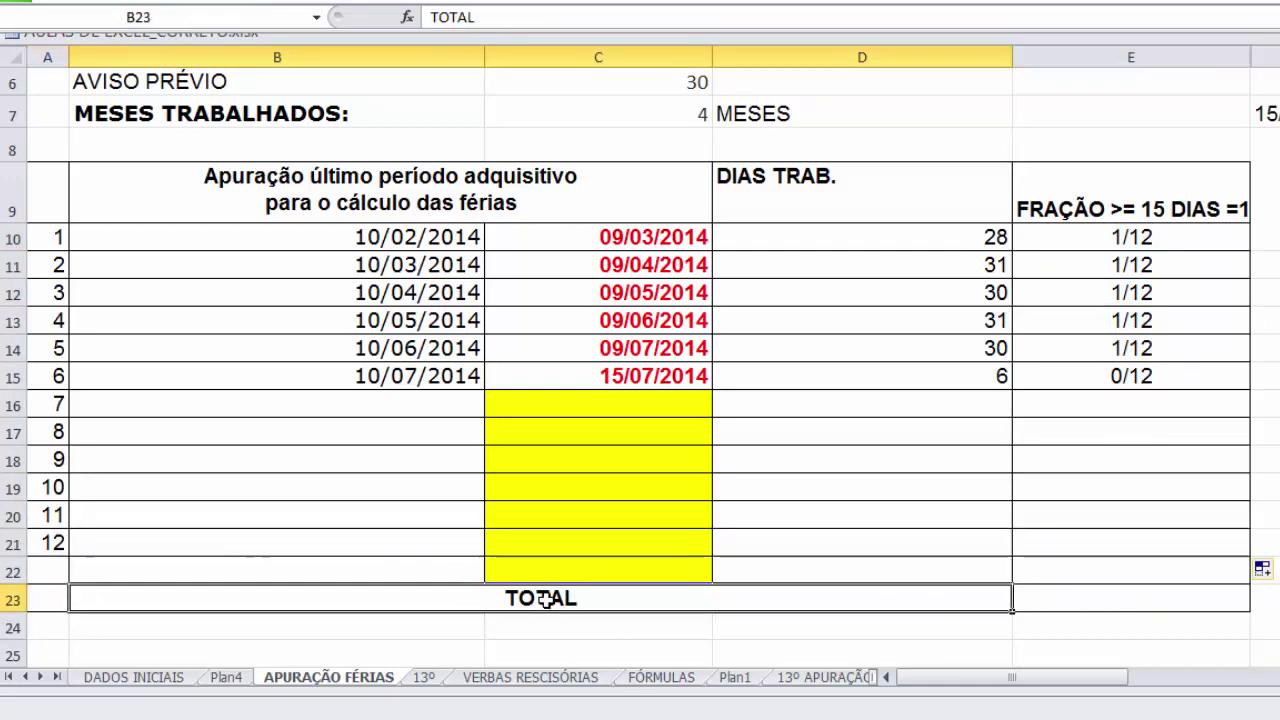
pyautogui.doubleClick(607, 598)
pyautogui.write('de avos')
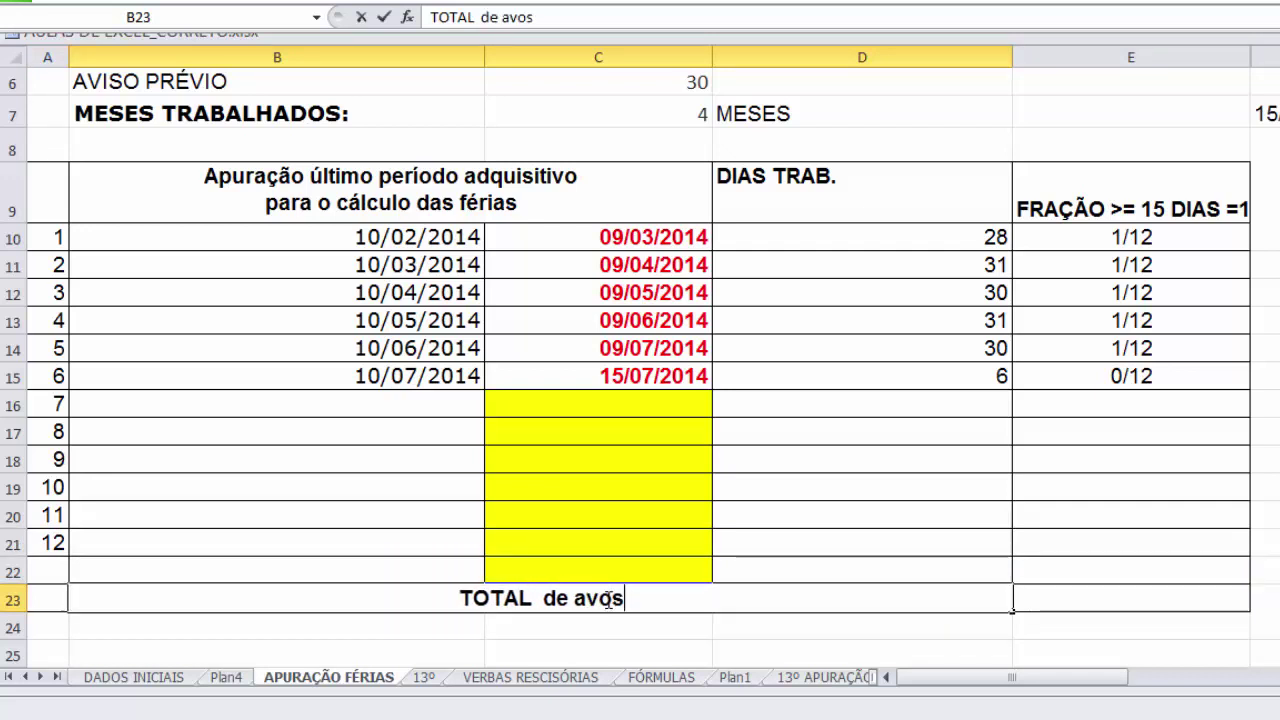
pyautogui.press('Tab')
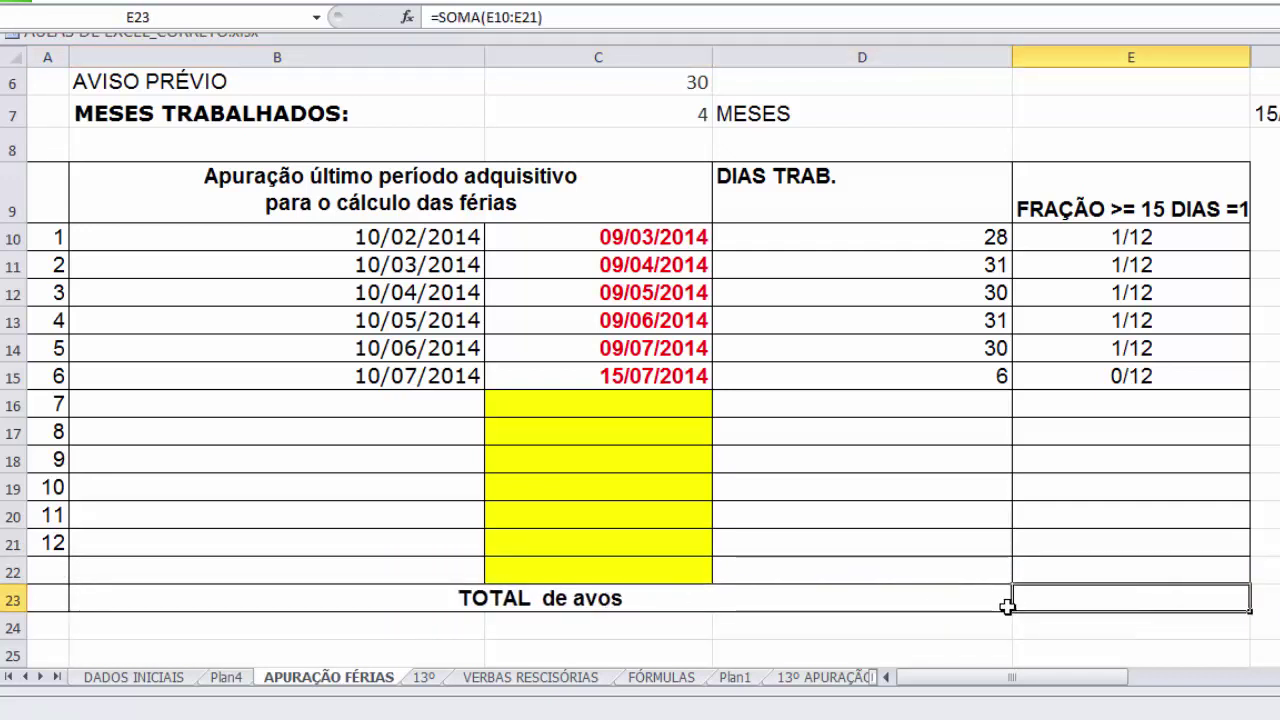
pyautogui.write('=')
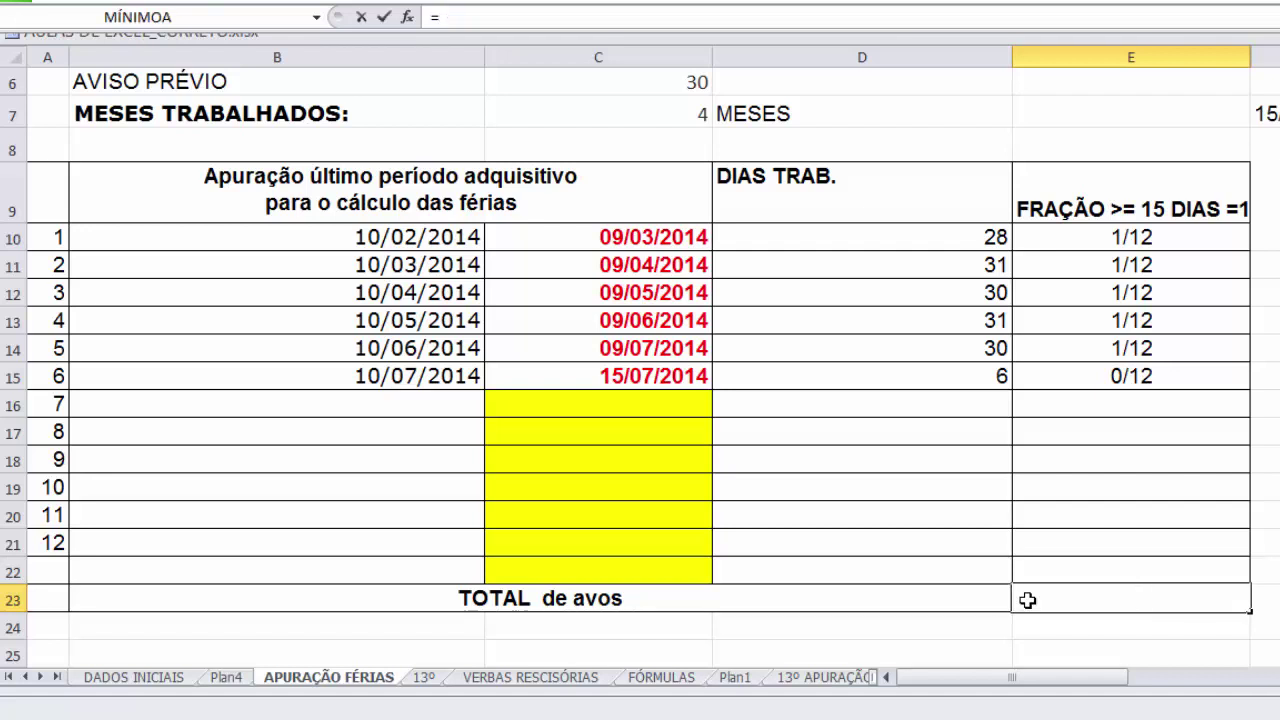
pyautogui.write('somar')
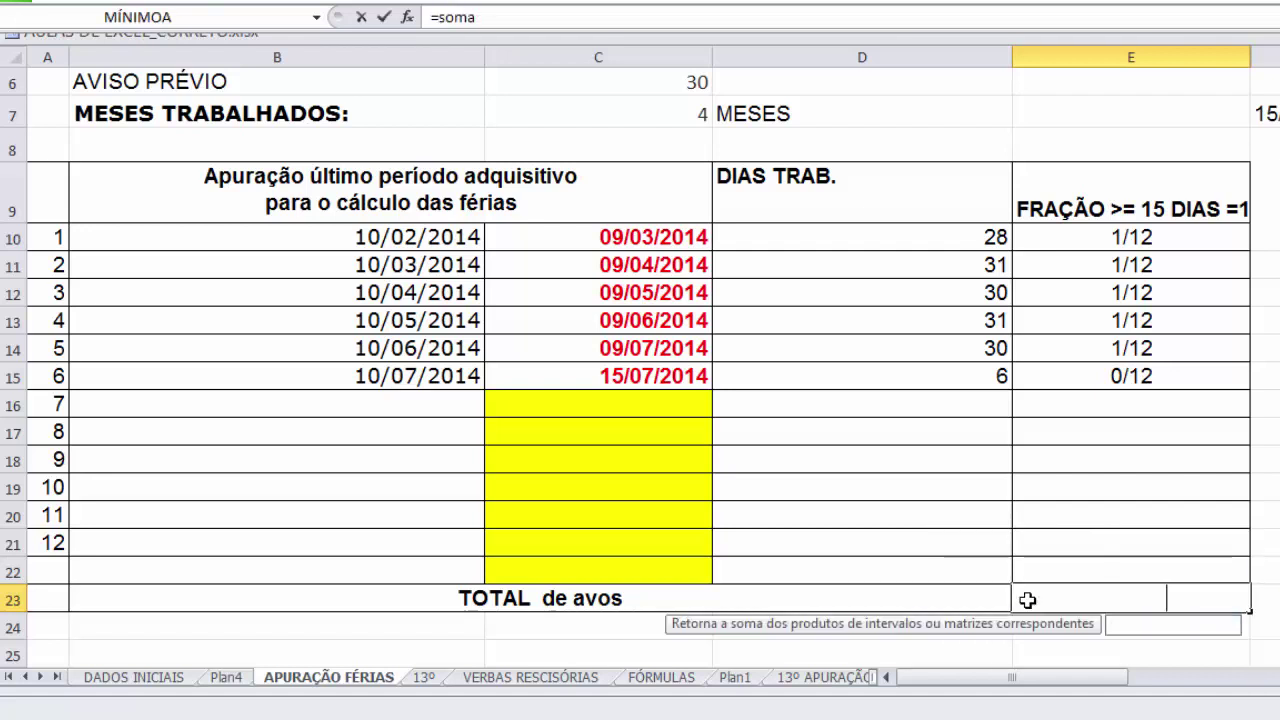
pyautogui.press('Escape')
# - Set the font color of the total in E23 to black
pyautogui.click(301, 58)
pyautogui.click(1012, 542)
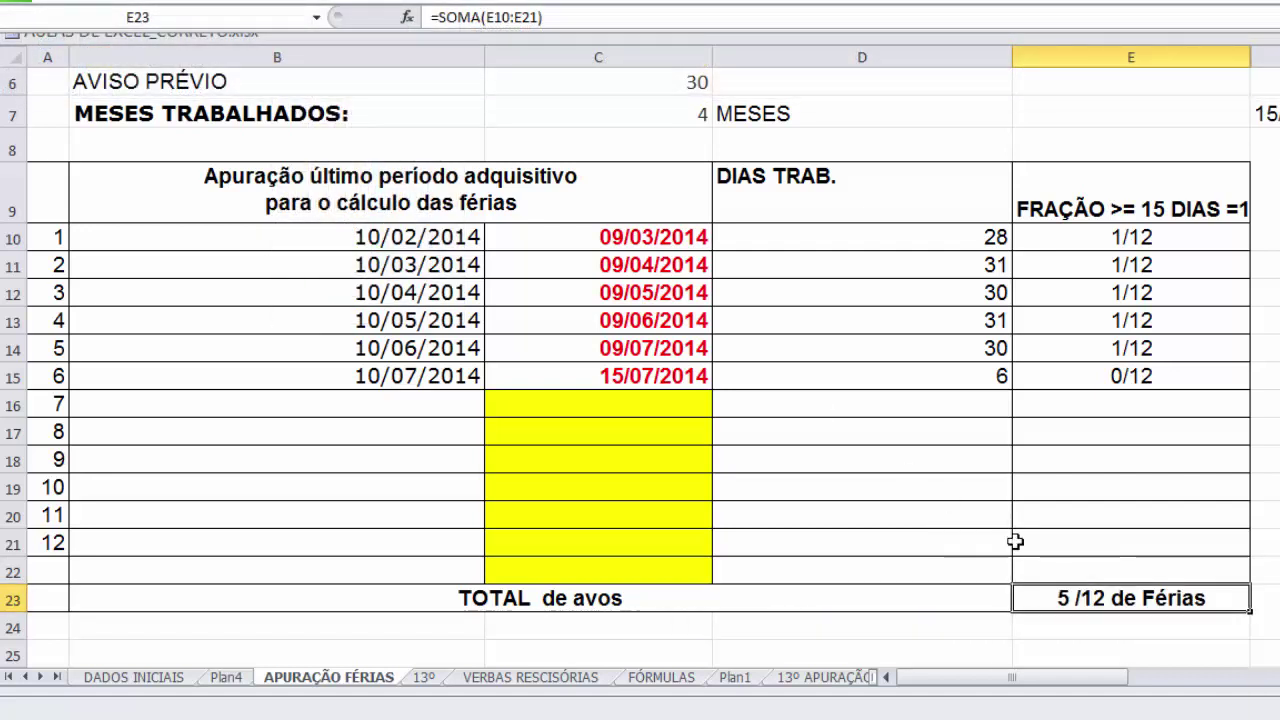
pyautogui.press('Right')
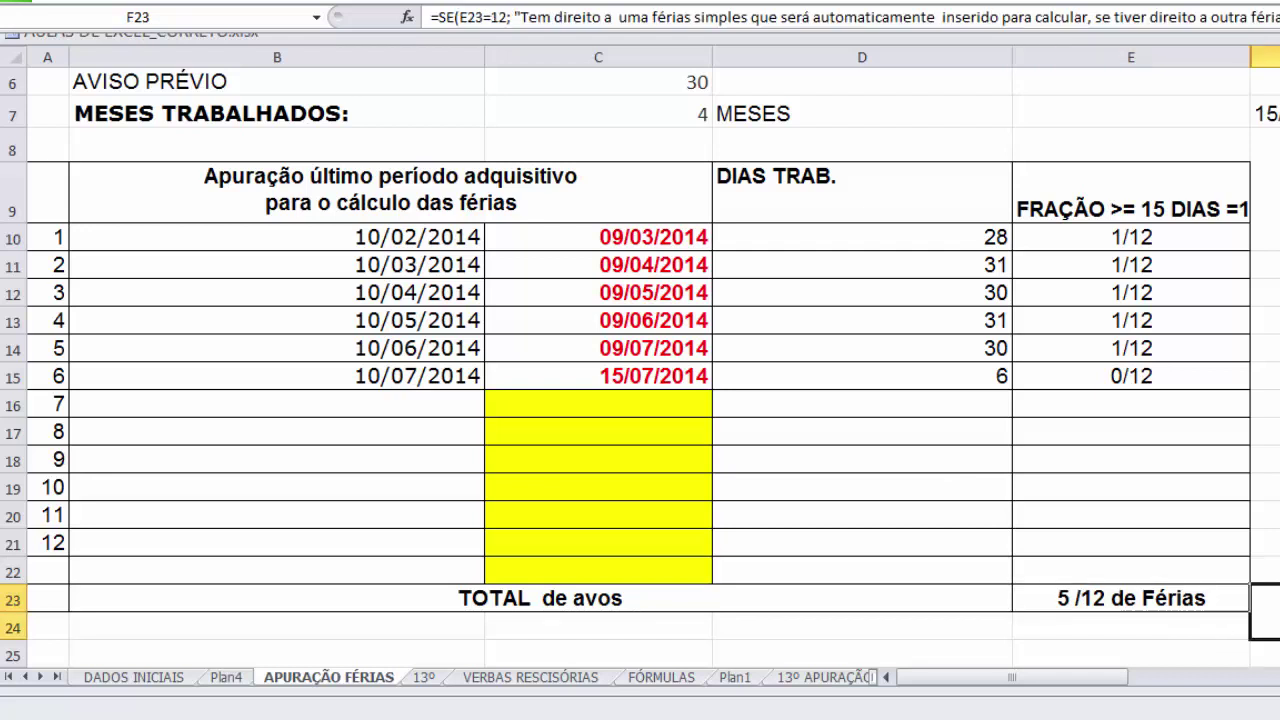
# - Remove the "/12 de Férias" text from E23's custom number format, leaving only ##
pyautogui.click(1085, 598)
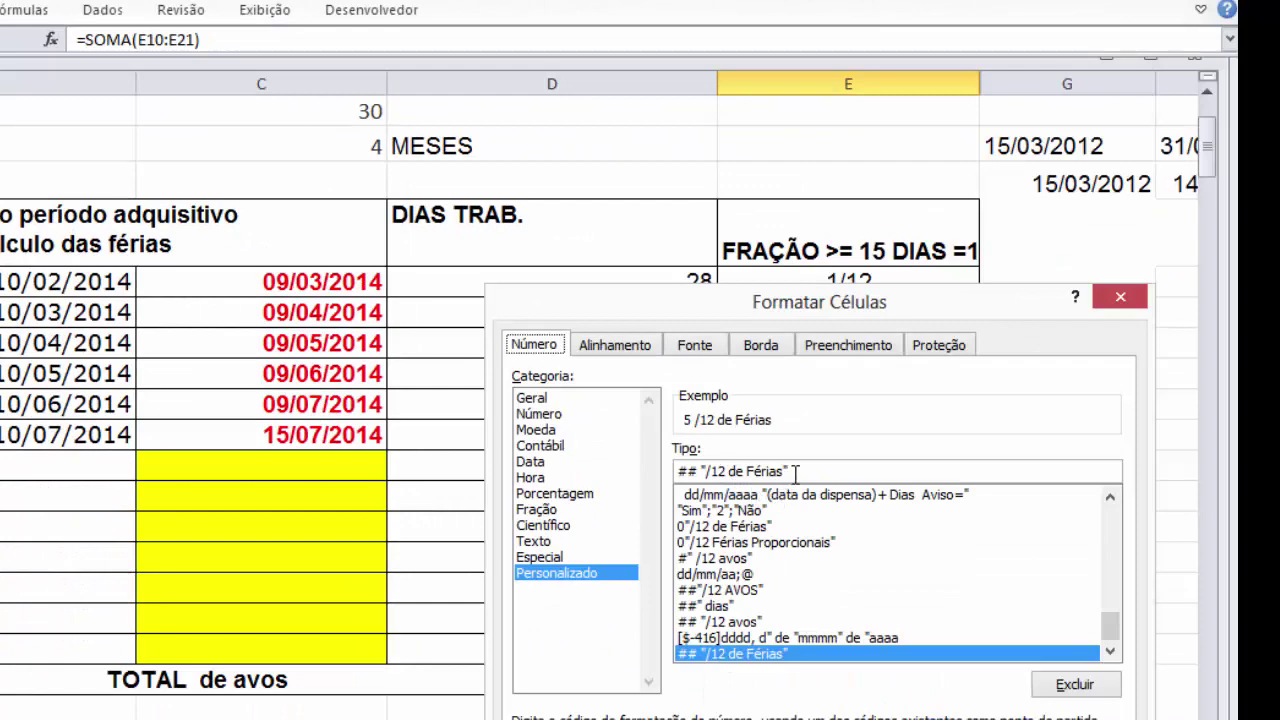
pyautogui.moveTo(796, 472); pyautogui.dragTo(704, 476)
pyautogui.press('BackSpace')
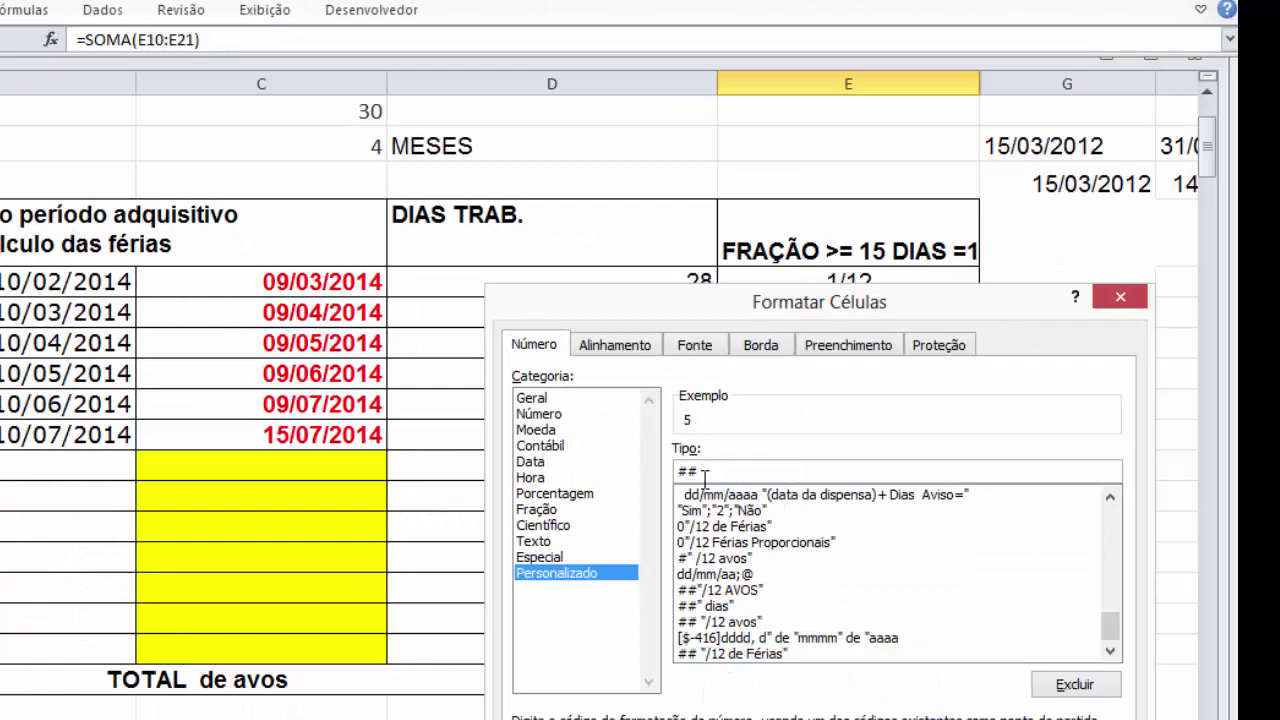
pyautogui.press('Return')
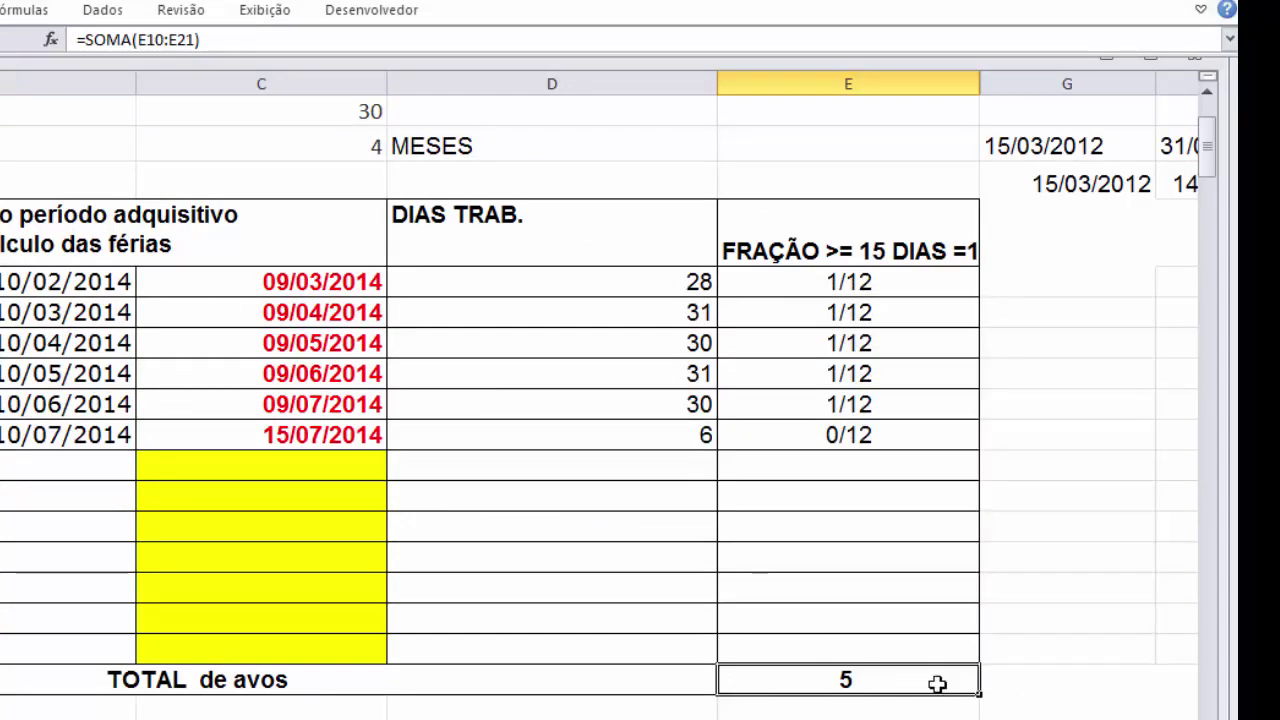
pyautogui.click(995, 690)
pyautogui.click(835, 678)
pyautogui.rightClick(805, 682)
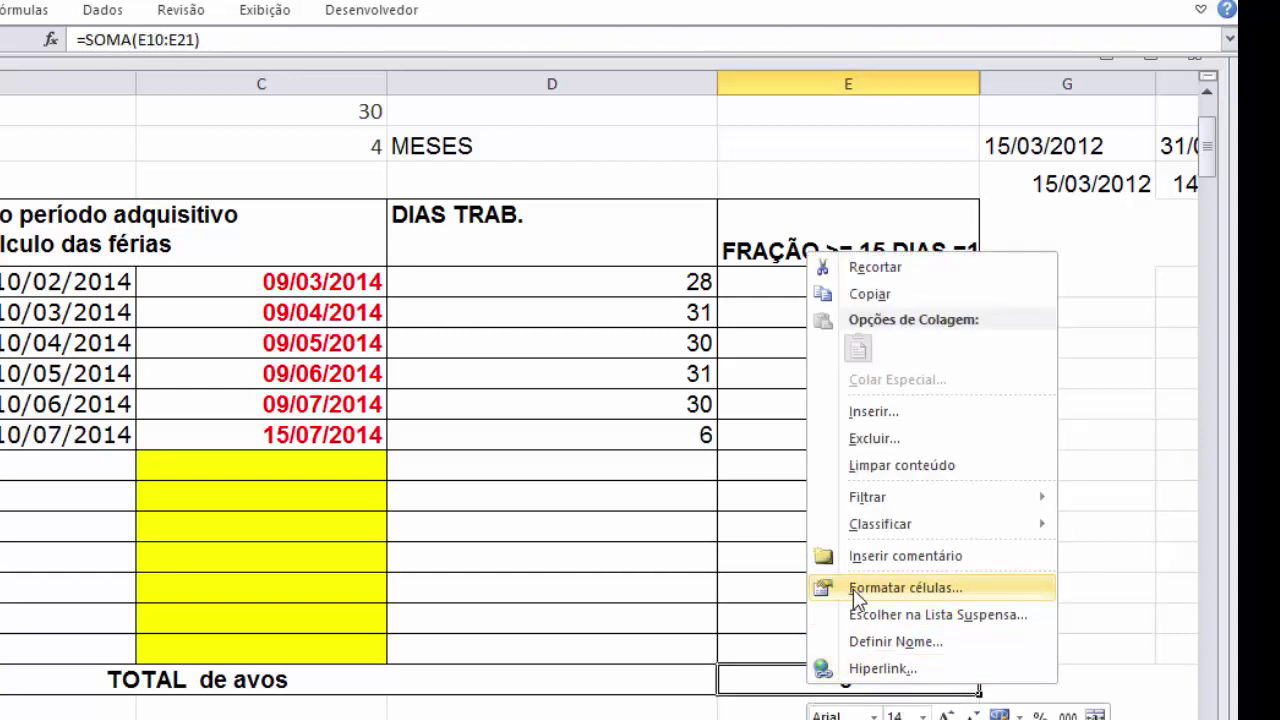
pyautogui.press('Escape')
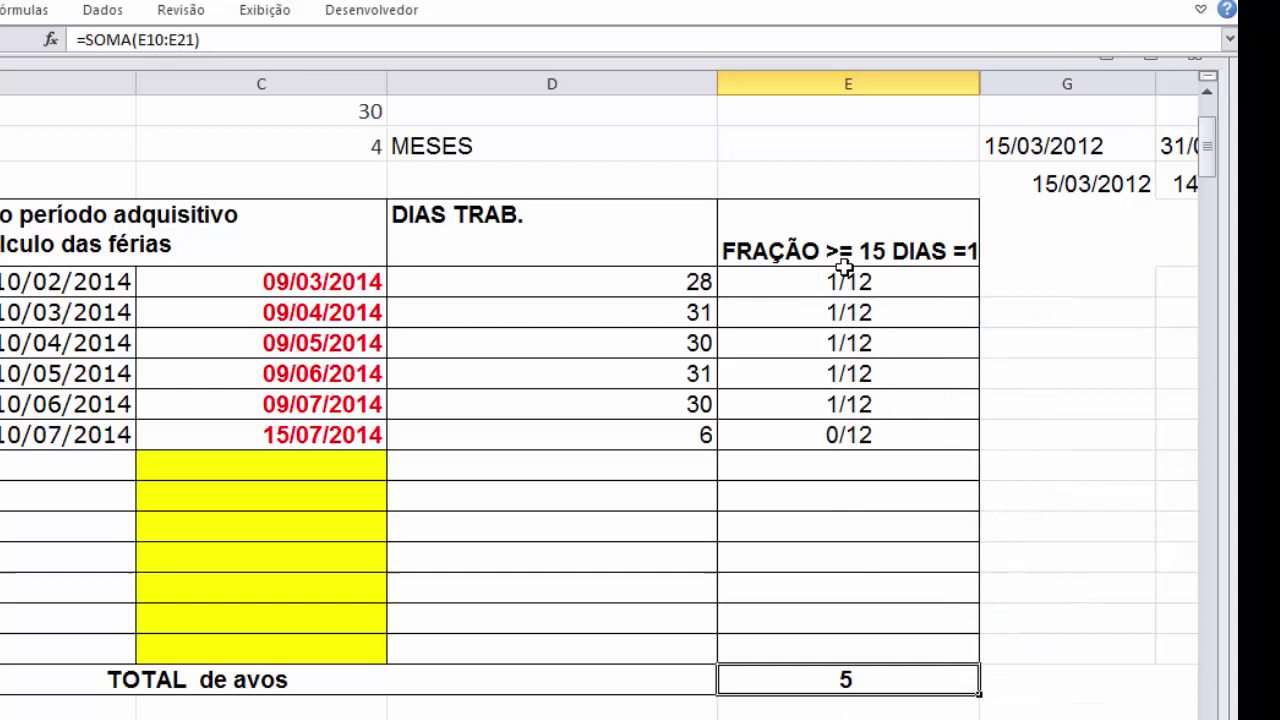
# - Give the total in E23 the custom number format ## "/12 avos de férias"
pyautogui.rightClick(815, 680)
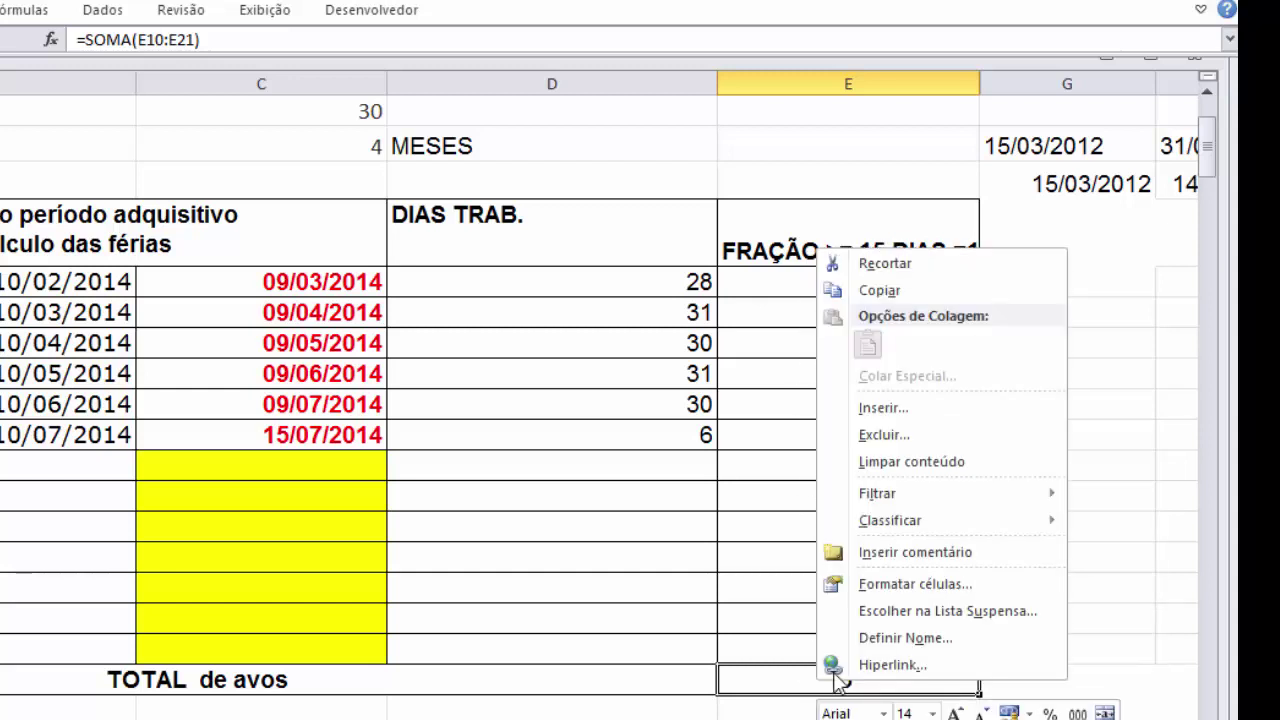
pyautogui.click(890, 585)
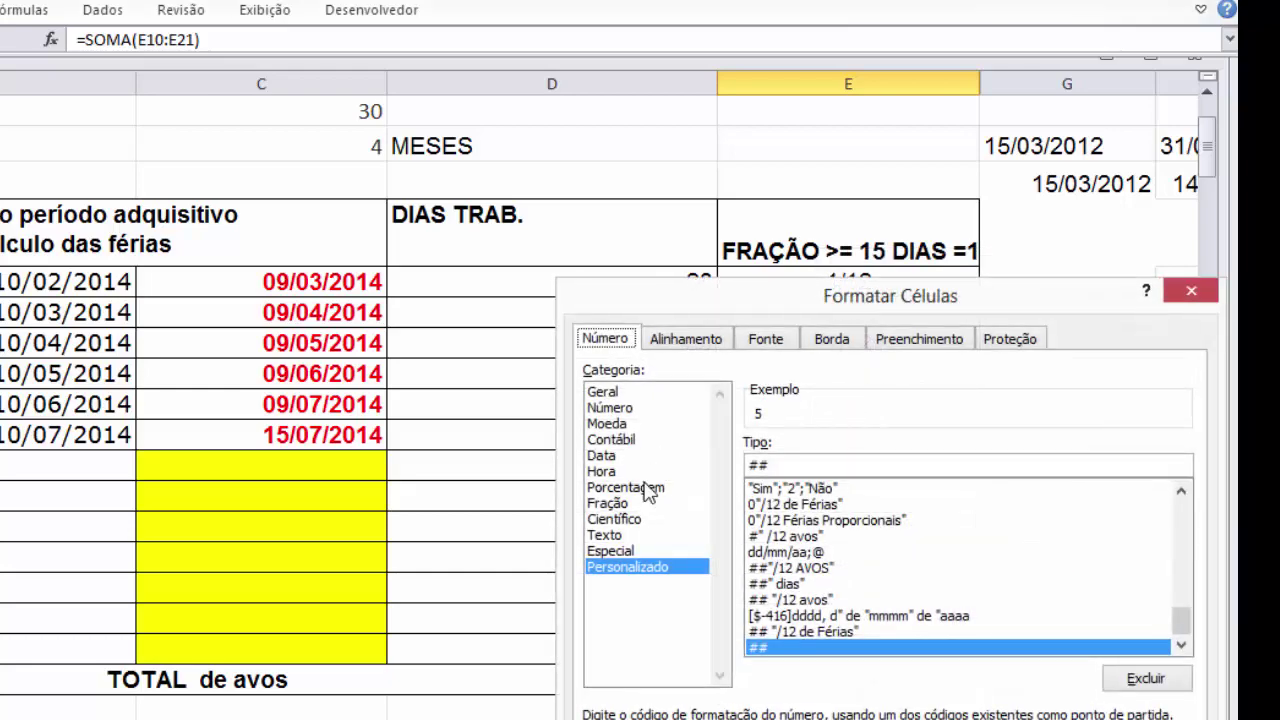
pyautogui.click(780, 463)
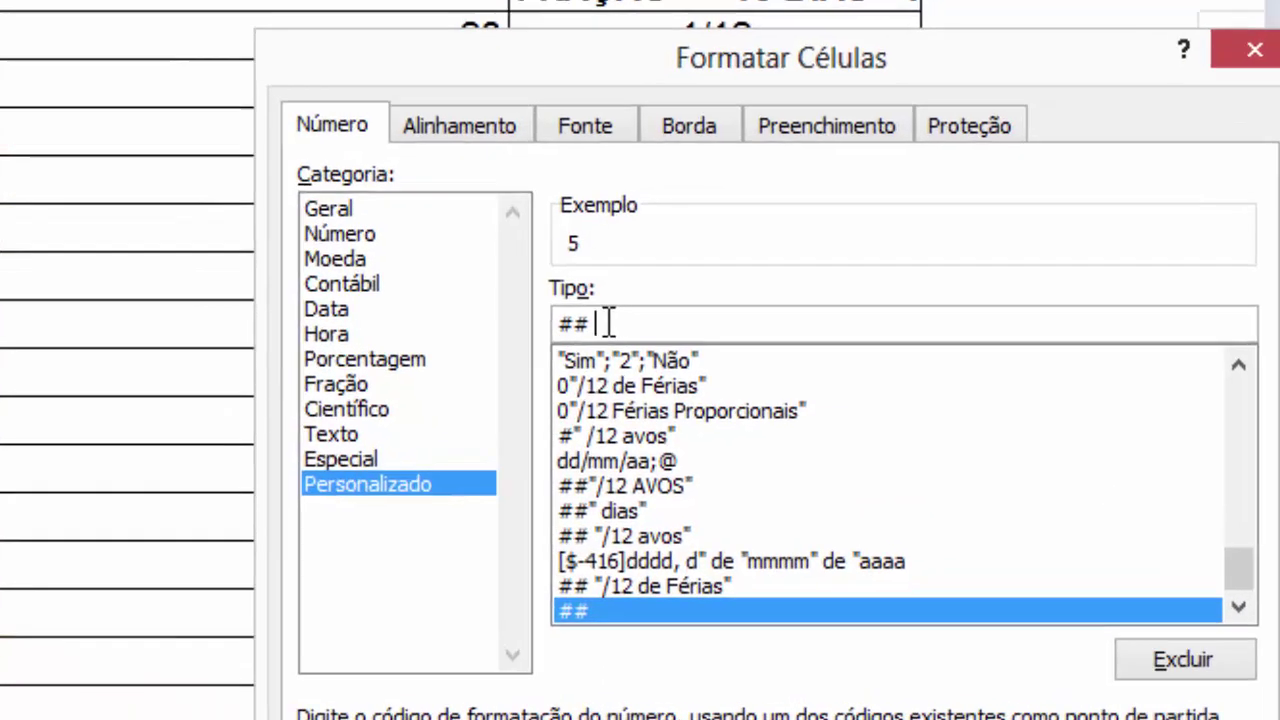
pyautogui.write('"')
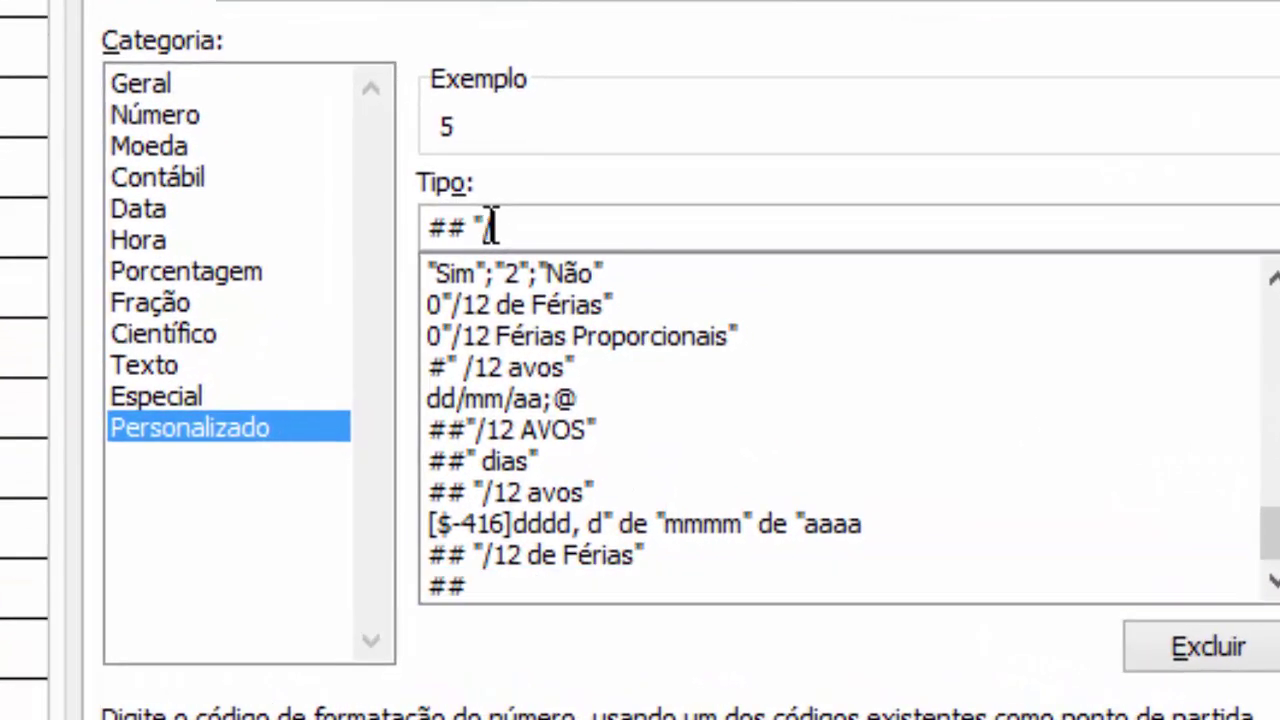
pyautogui.write('/12 avos de féra')
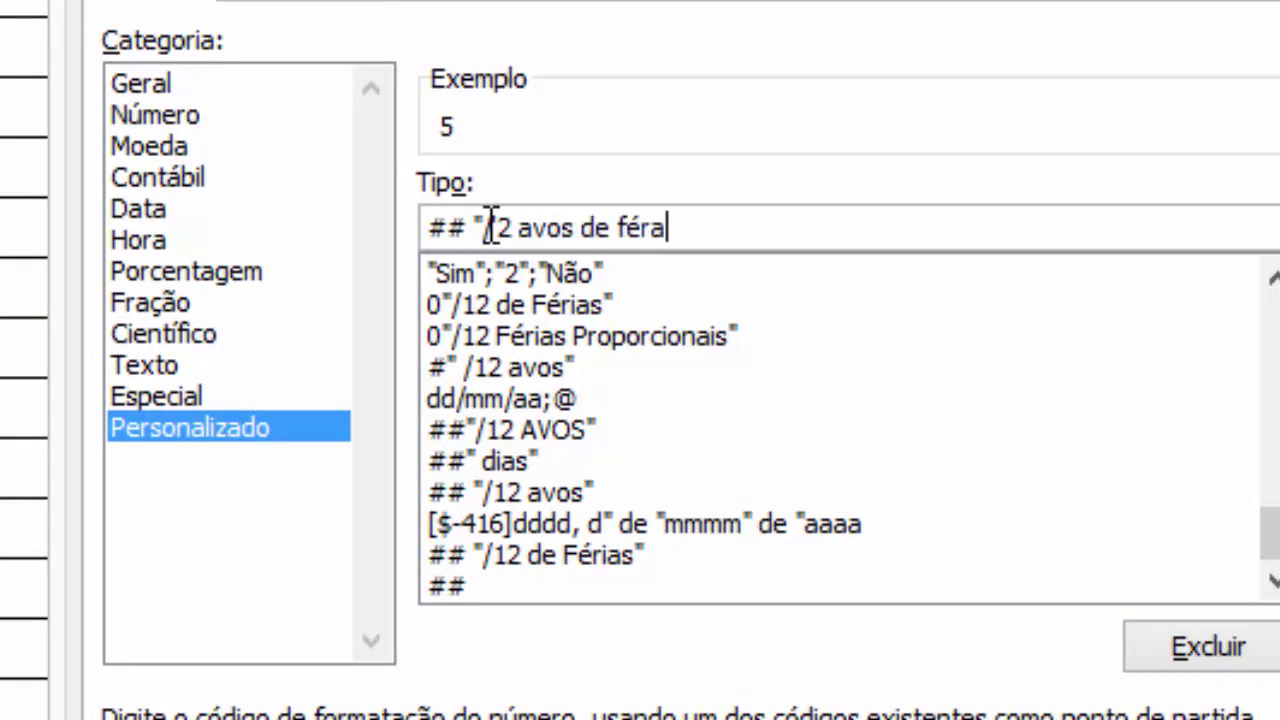
pyautogui.press('BackSpace')
pyautogui.write('ias"')
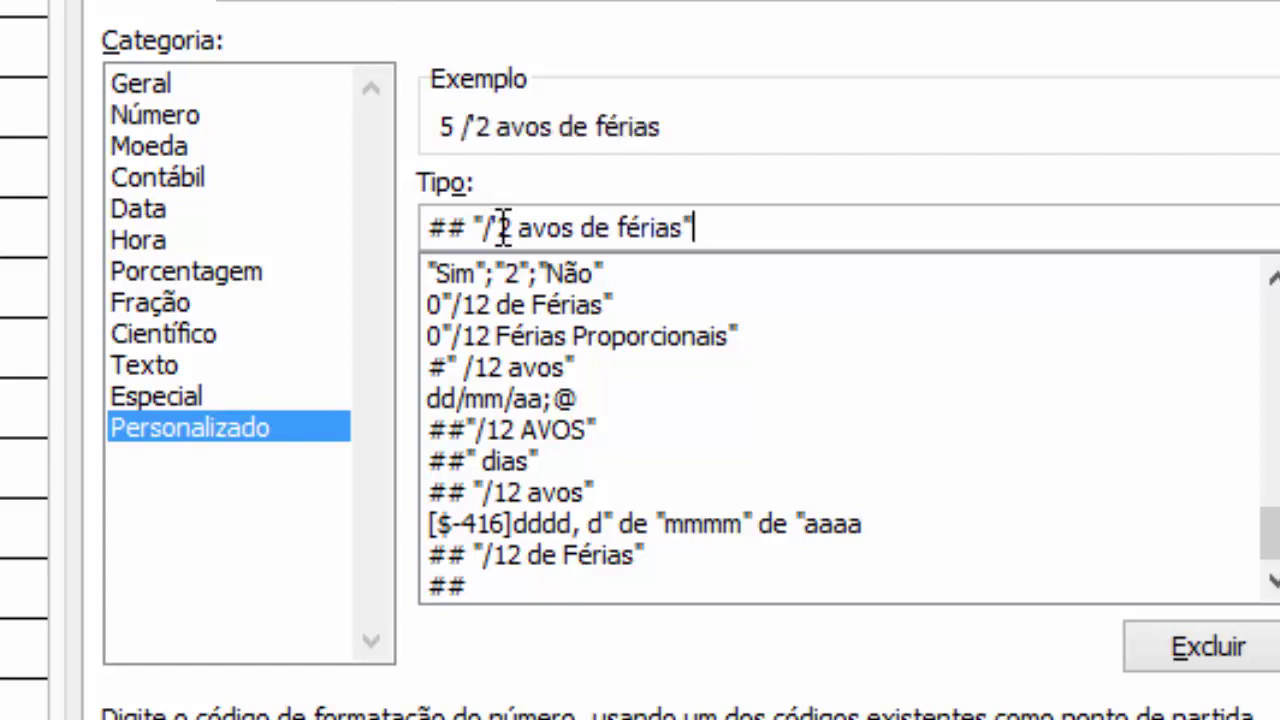
pyautogui.click(497, 228)
pyautogui.write('1')
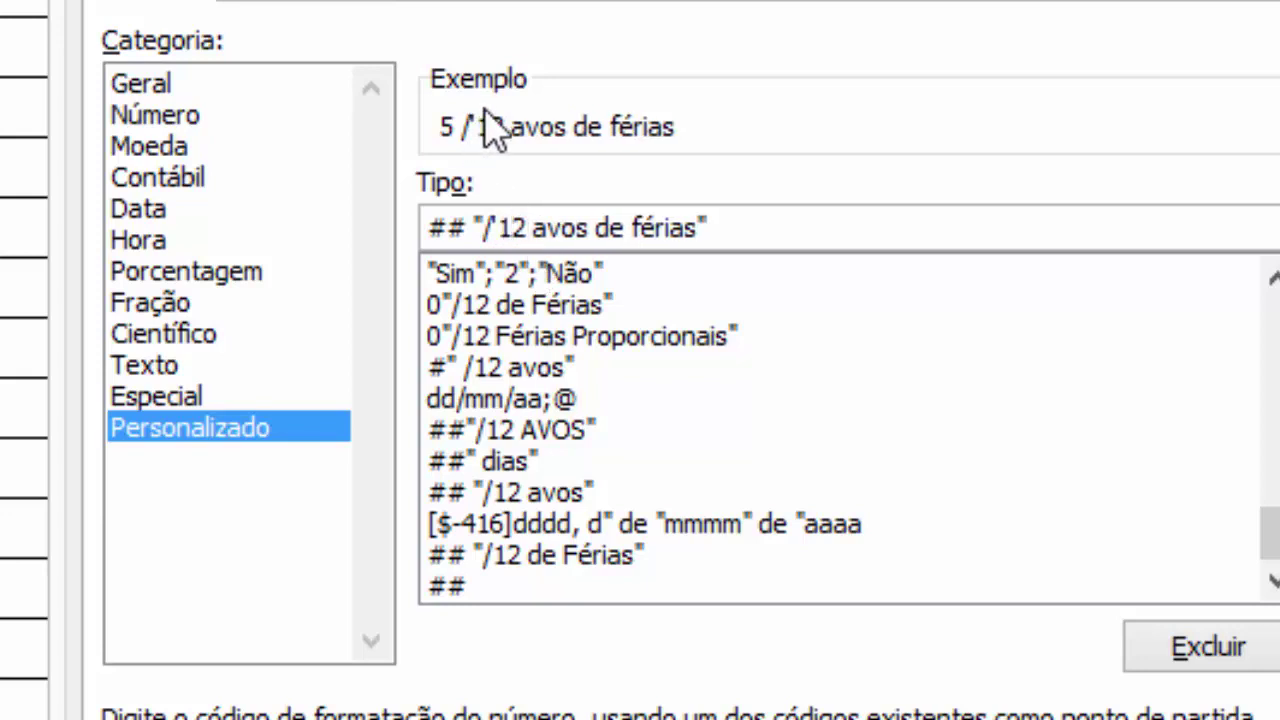
pyautogui.click(500, 228)
pyautogui.press('BackSpace')
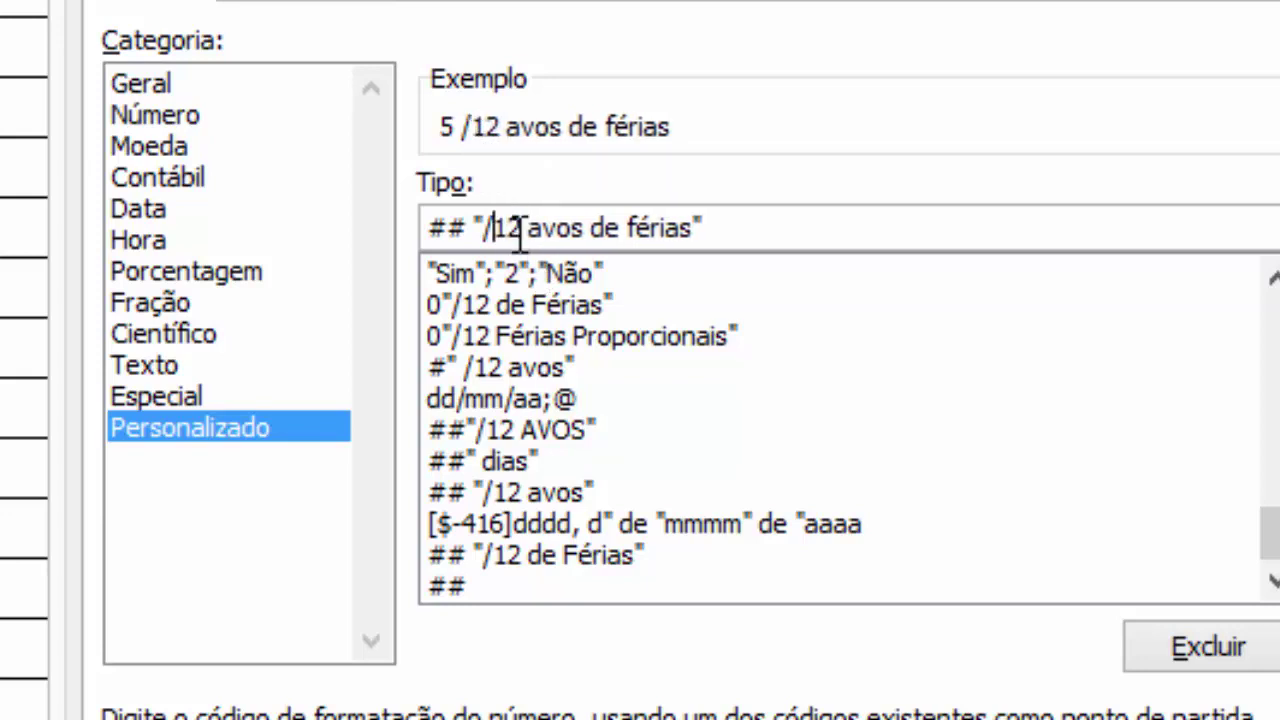
pyautogui.press('Return')
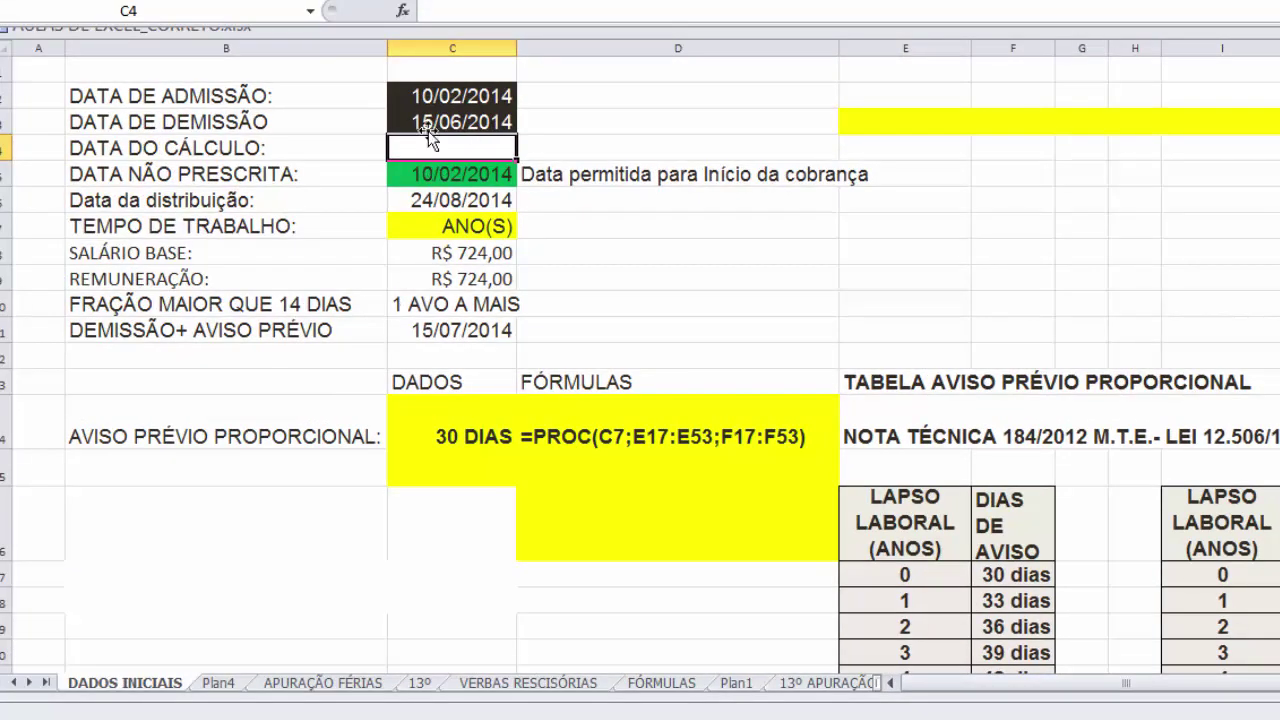
# - Set the DATA DE ADMISSÃO in C2 of the DADOS INICIAIS sheet to 10/02/2013
pyautogui.click(420, 90)
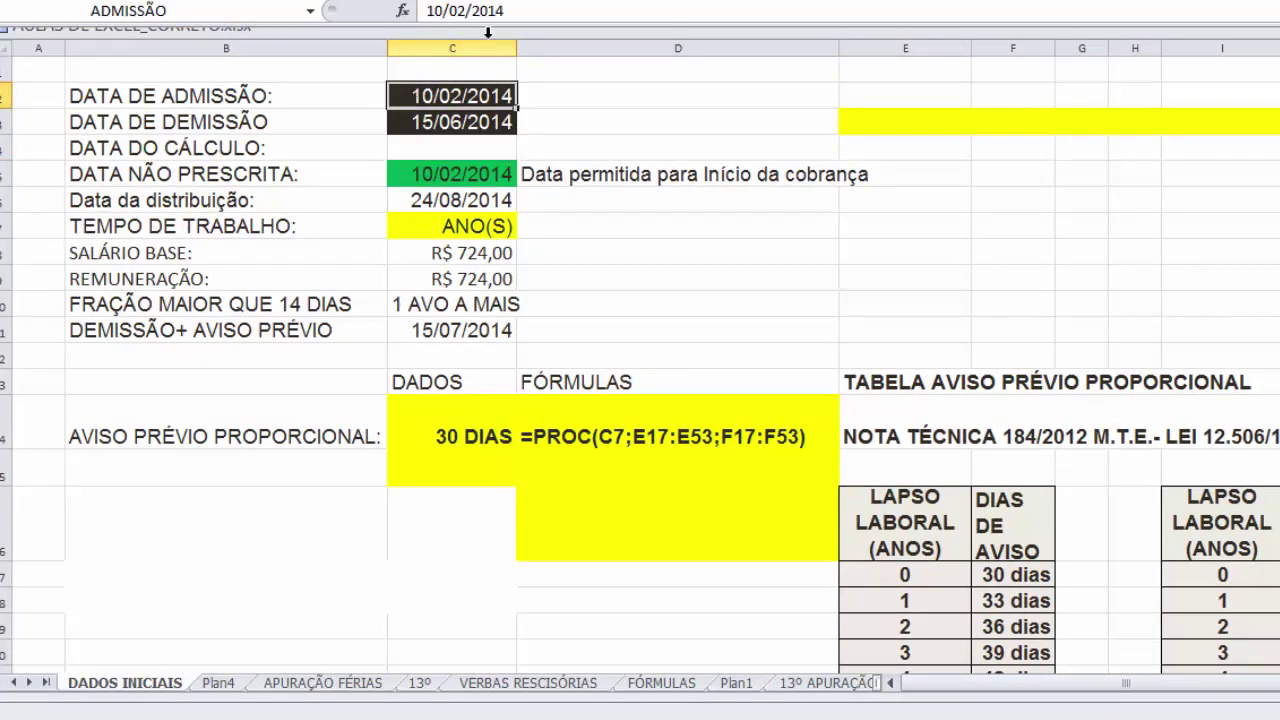
pyautogui.click(530, 8)
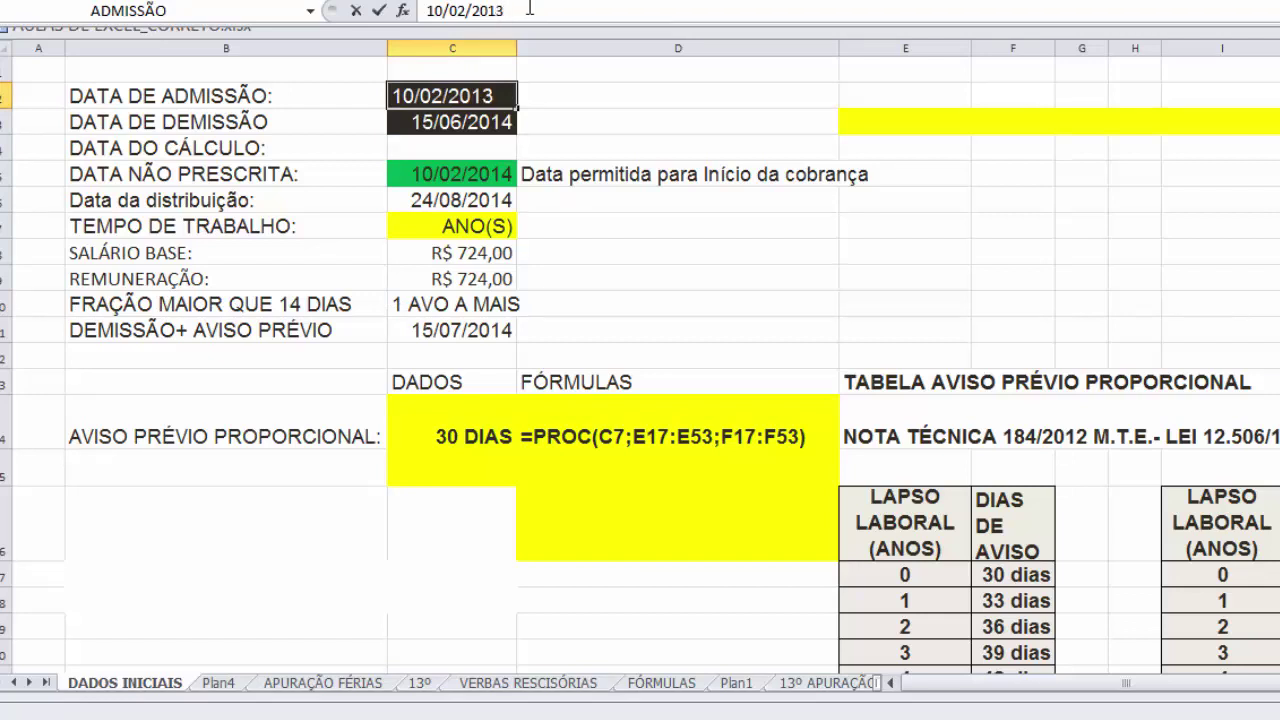
pyautogui.press('Return')
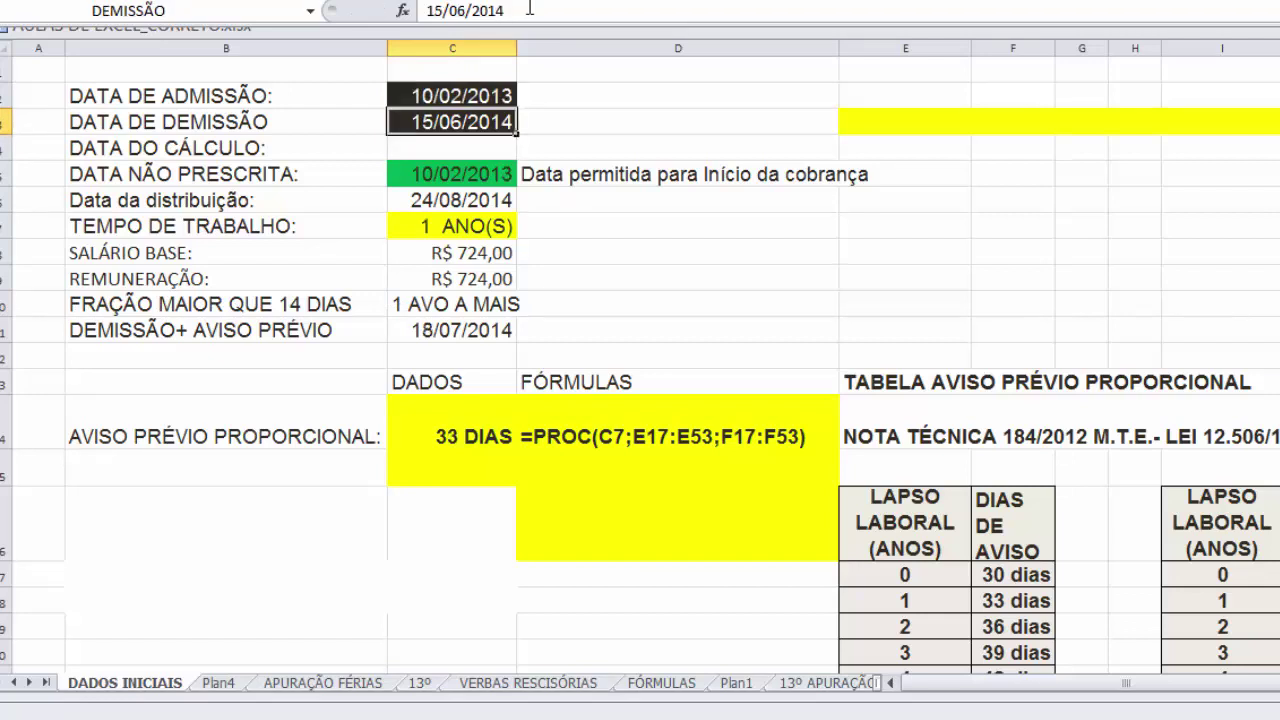
# - Review the APURAÇÃO FÉRIAS sheet with the new admission date, checking the DEMISSÃO + AVISO date, the monthly periods and the total of avos
pyautogui.click(325, 682)
pyautogui.scroll(-2, 355, 553)
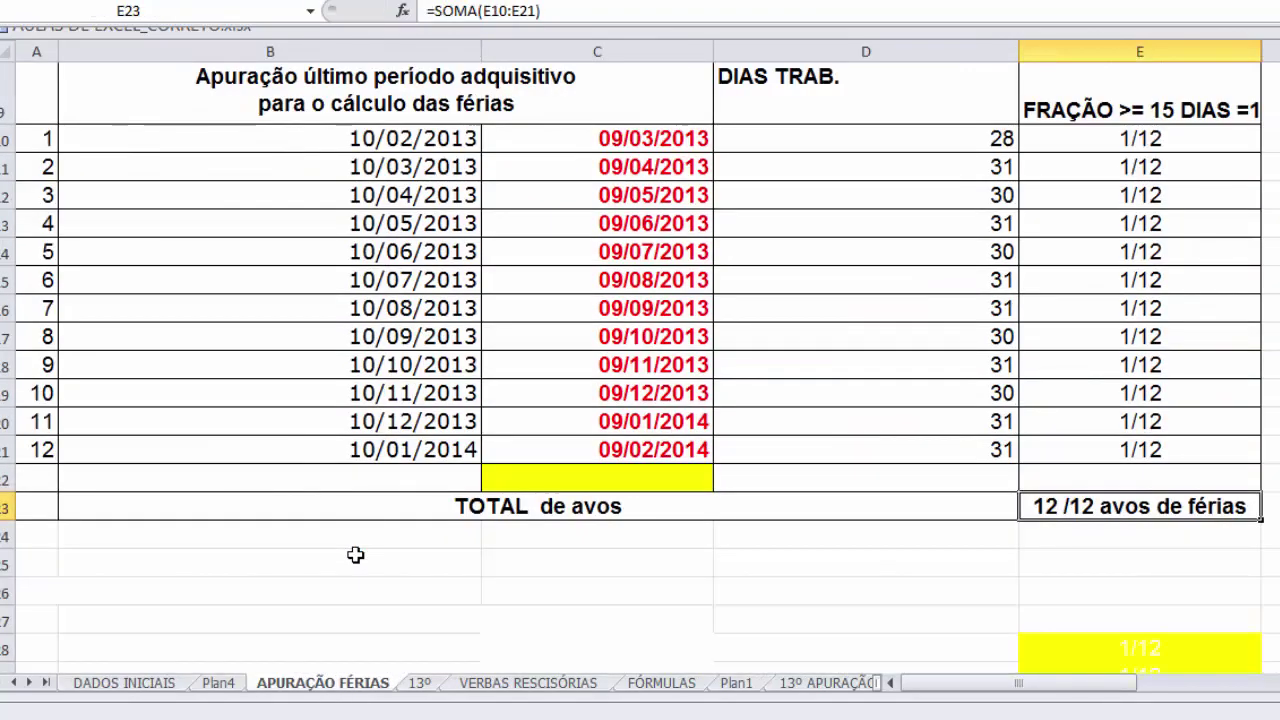
pyautogui.scroll(3, 270, 497)
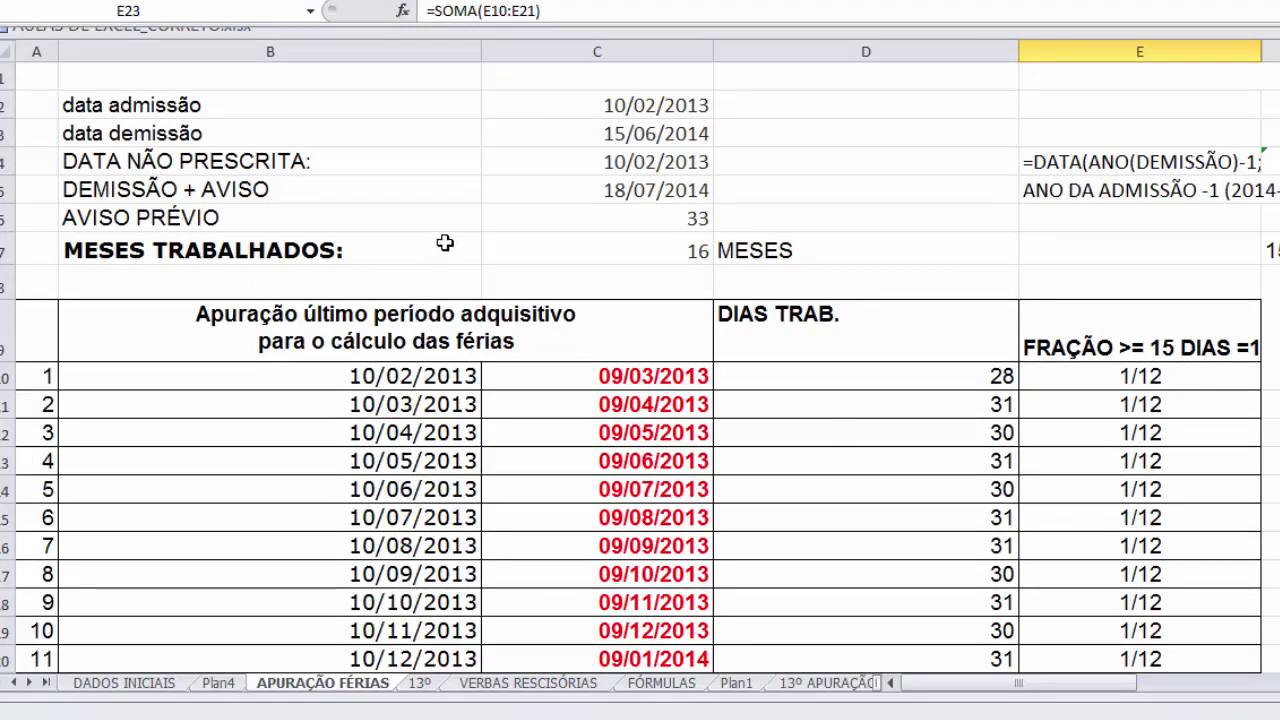
pyautogui.click(527, 194)
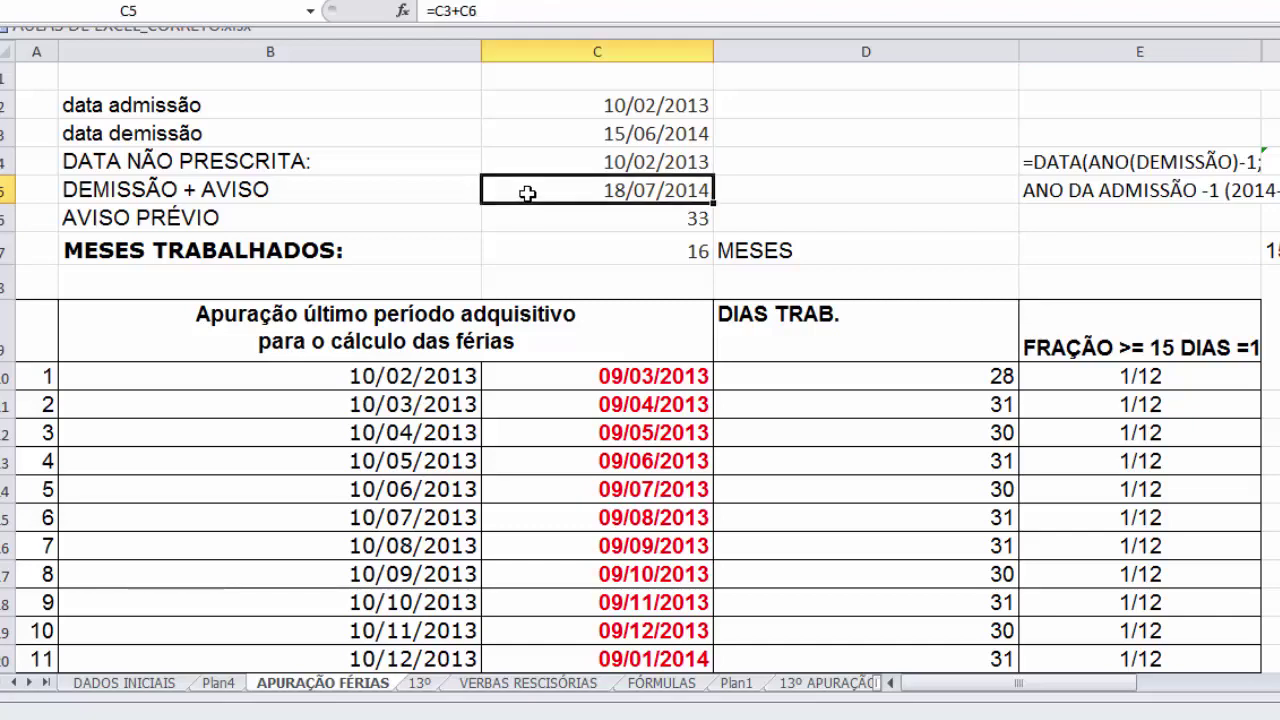
pyautogui.scroll(-3, 527, 194)
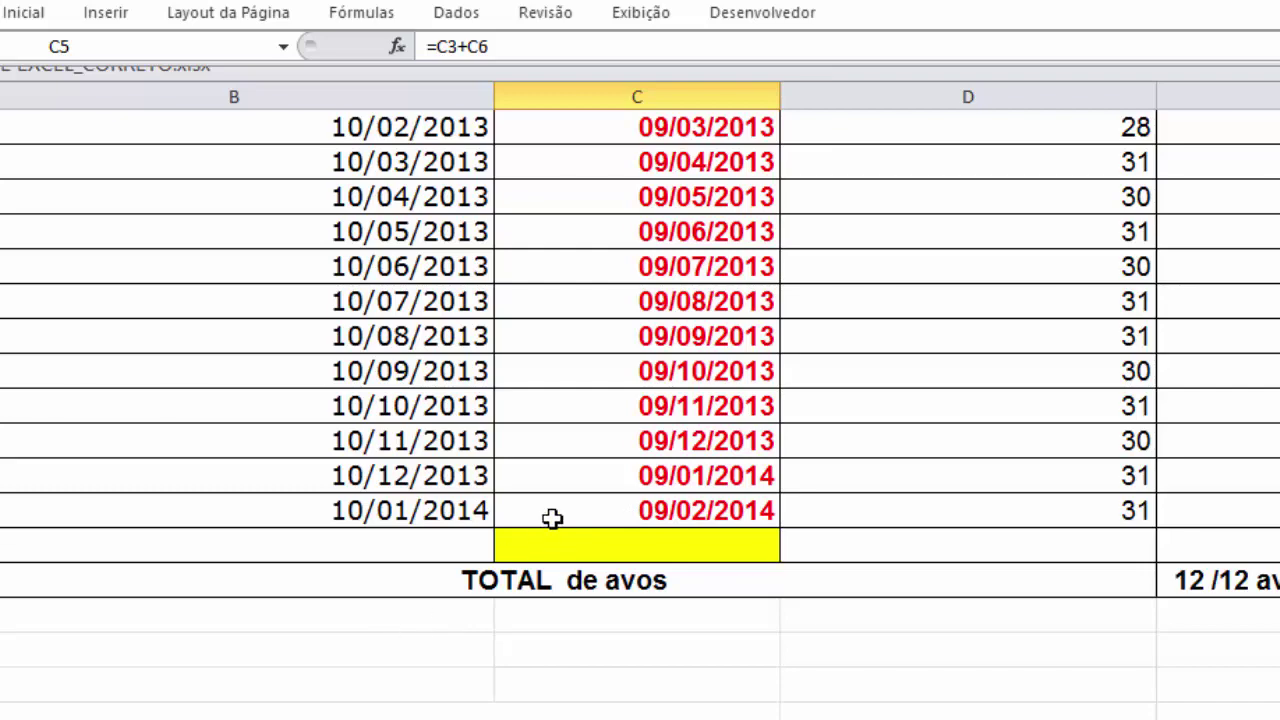
pyautogui.scroll(2, 1128, 484)
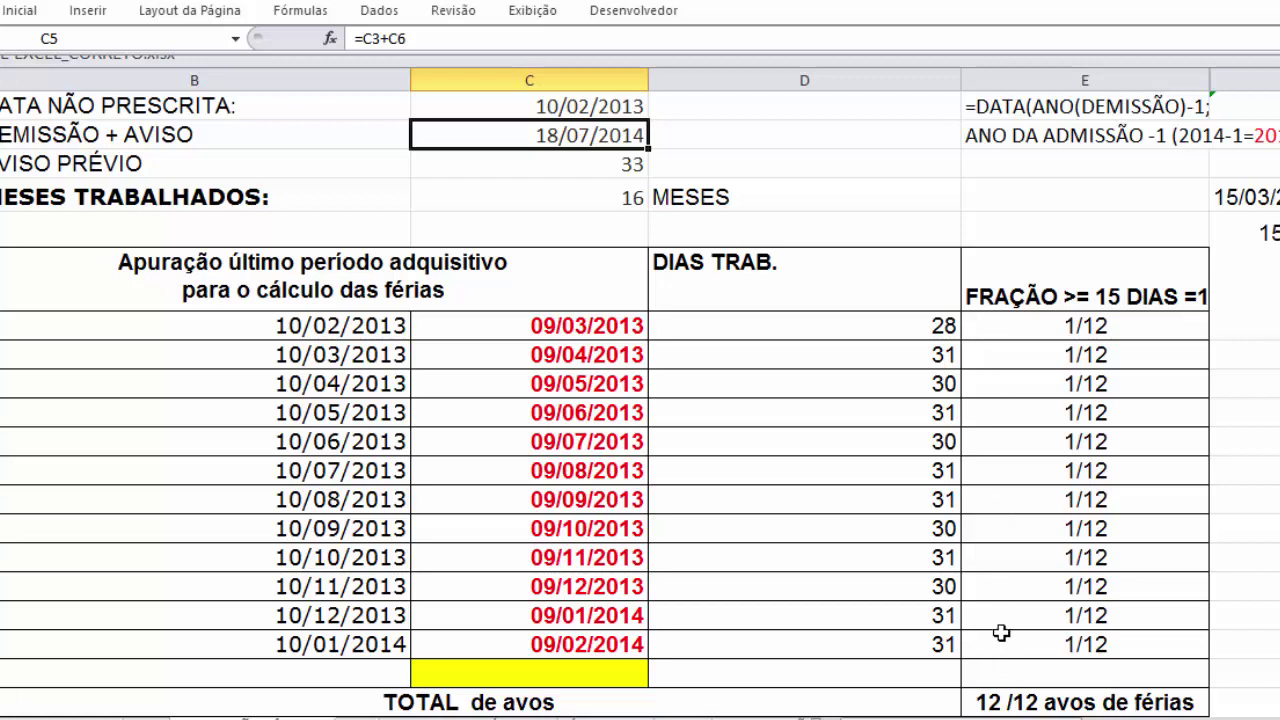
pyautogui.scroll(-2, 1001, 632)
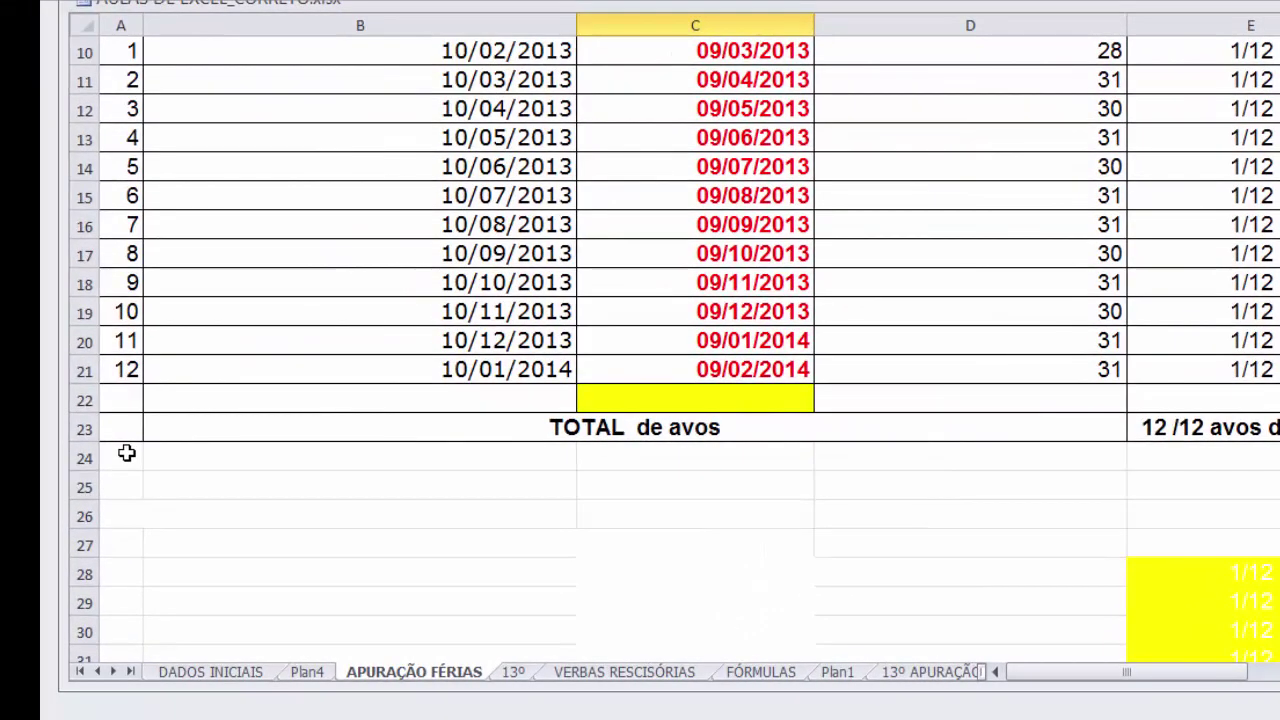
# - Apply all borders to the proportional vacation block after one year, A26 through E39
pyautogui.moveTo(124, 456); pyautogui.dragTo(437, 543)
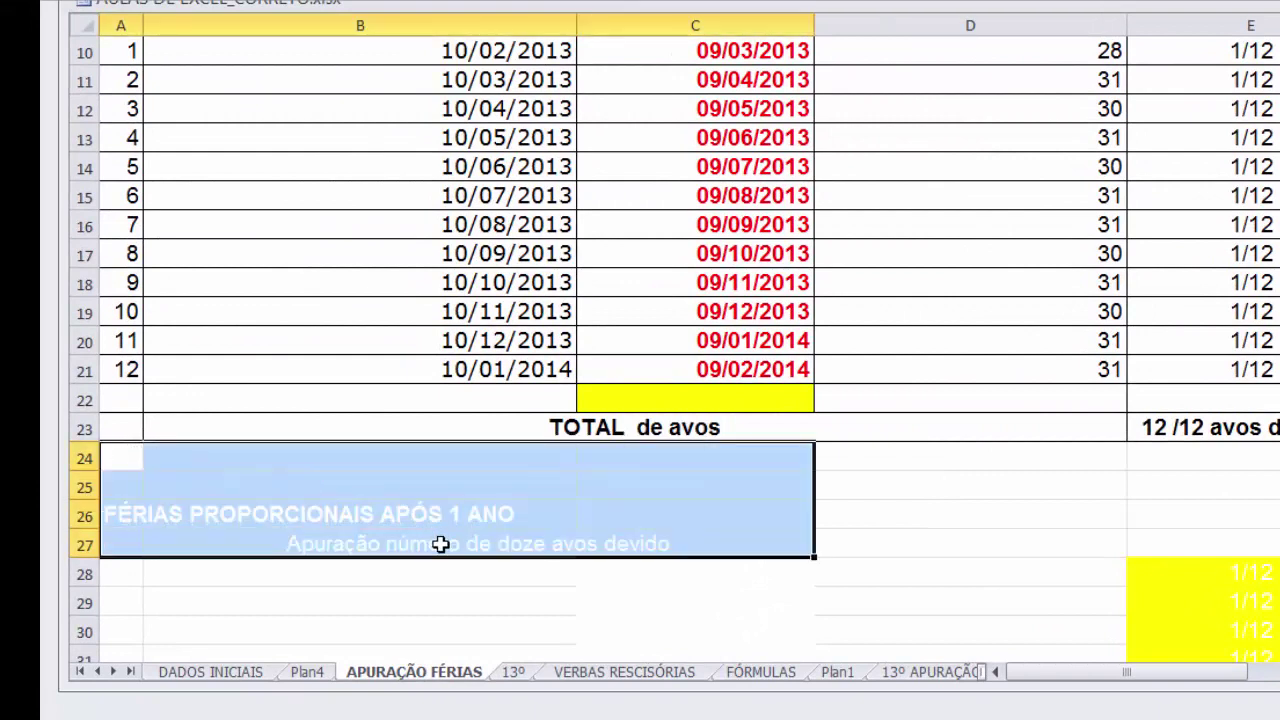
pyautogui.click(265, 505)
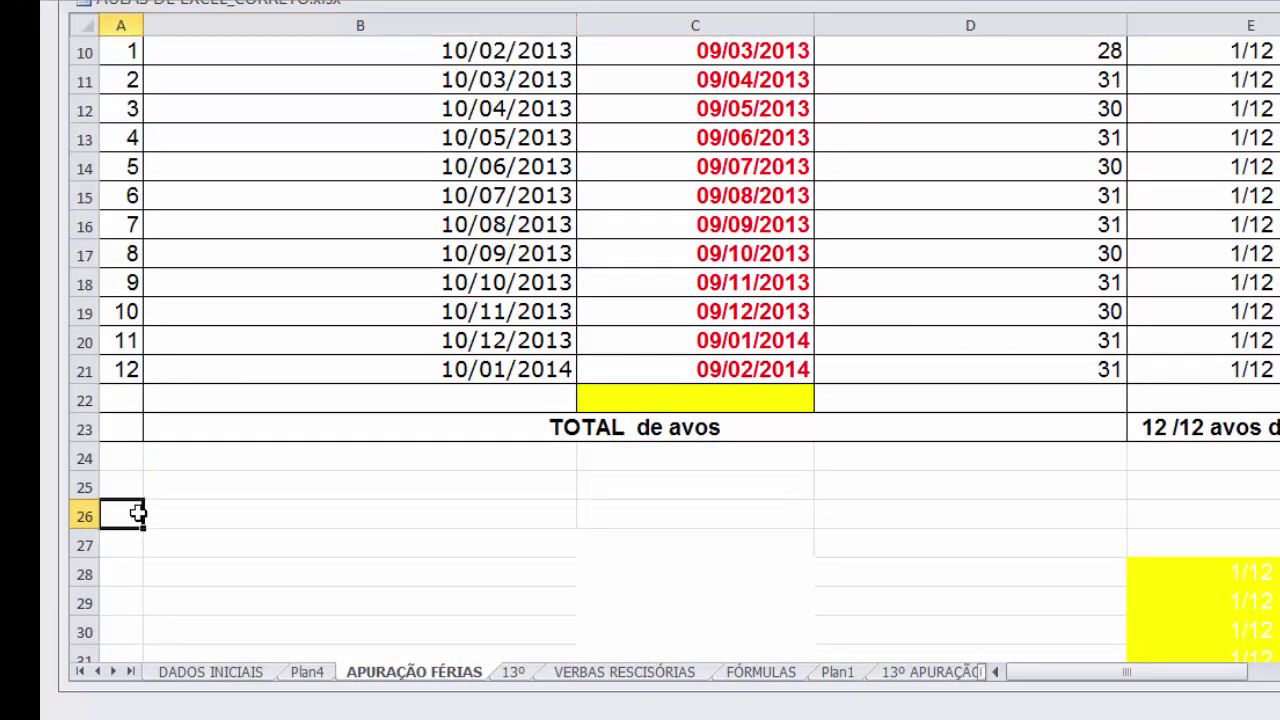
pyautogui.moveTo(134, 513); pyautogui.dragTo(1213, 564)
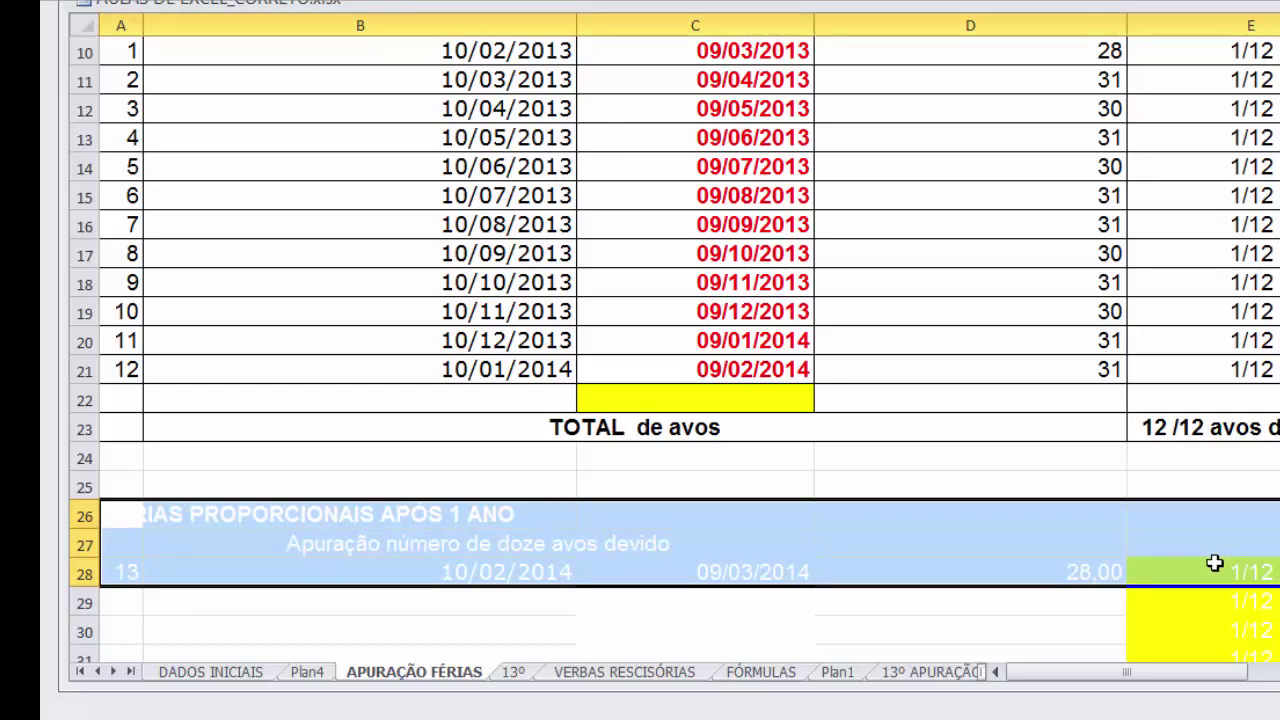
pyautogui.moveTo(1213, 564); pyautogui.dragTo(1202, 614)
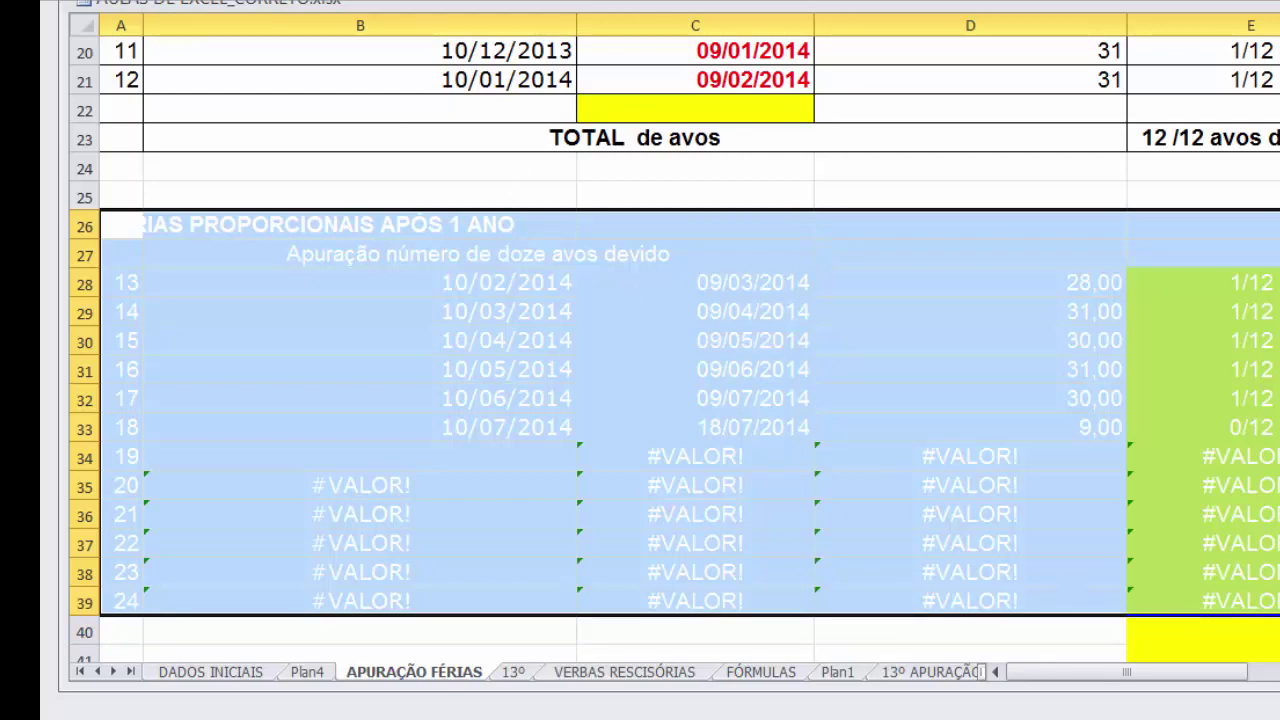
pyautogui.click(295, 28)
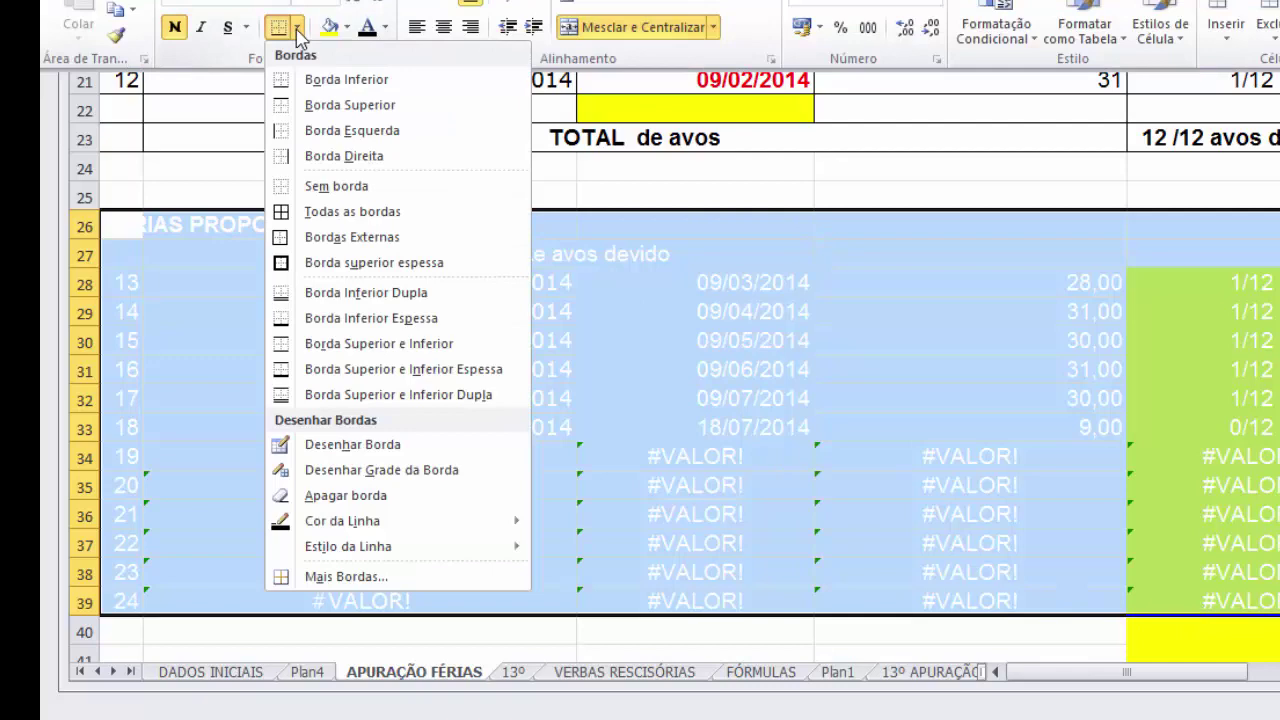
pyautogui.click(300, 211)
pyautogui.click(676, 390)
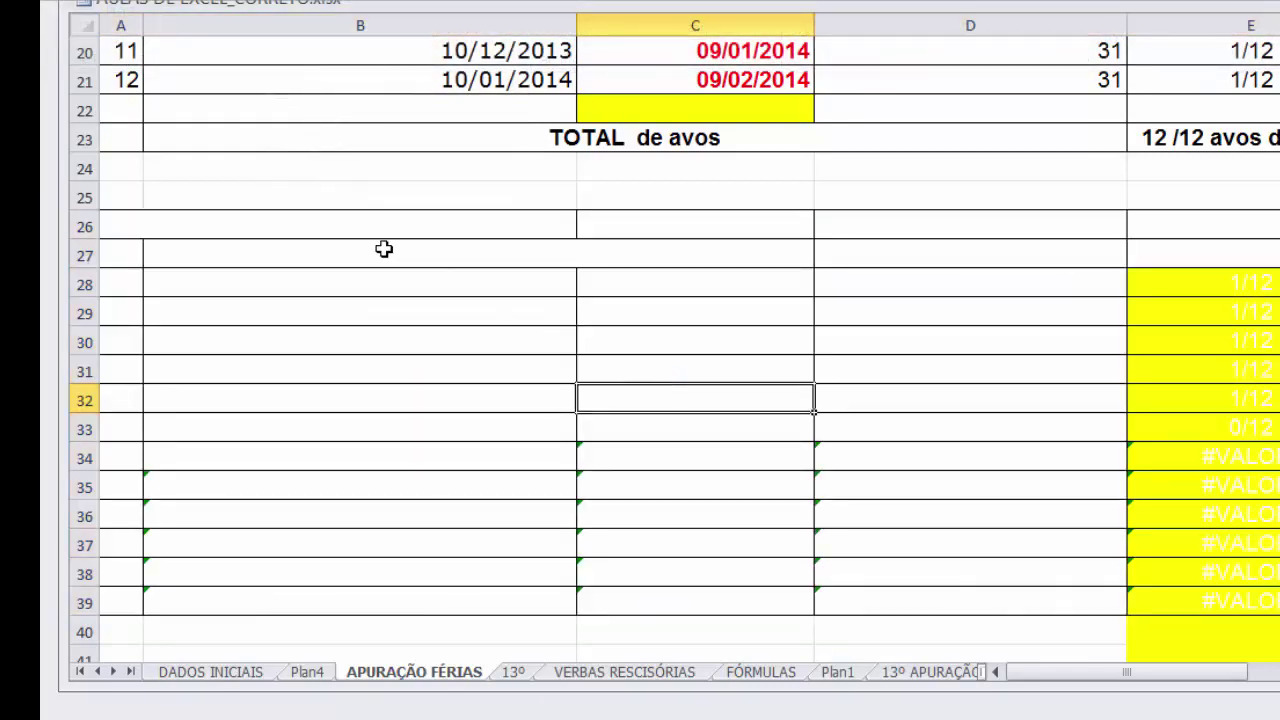
# - Make the row 27 heading's font black and reword it to "Apuração do número de doze avos devido"
pyautogui.click(303, 219)
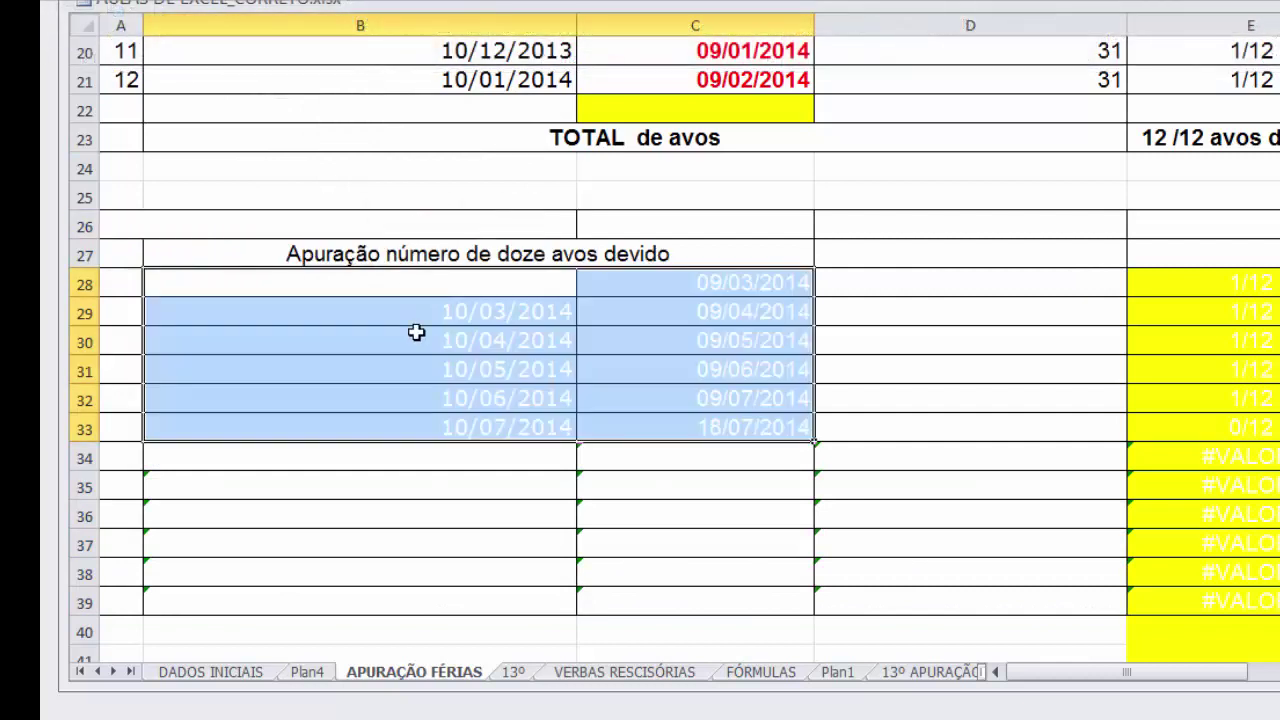
pyautogui.click(416, 332)
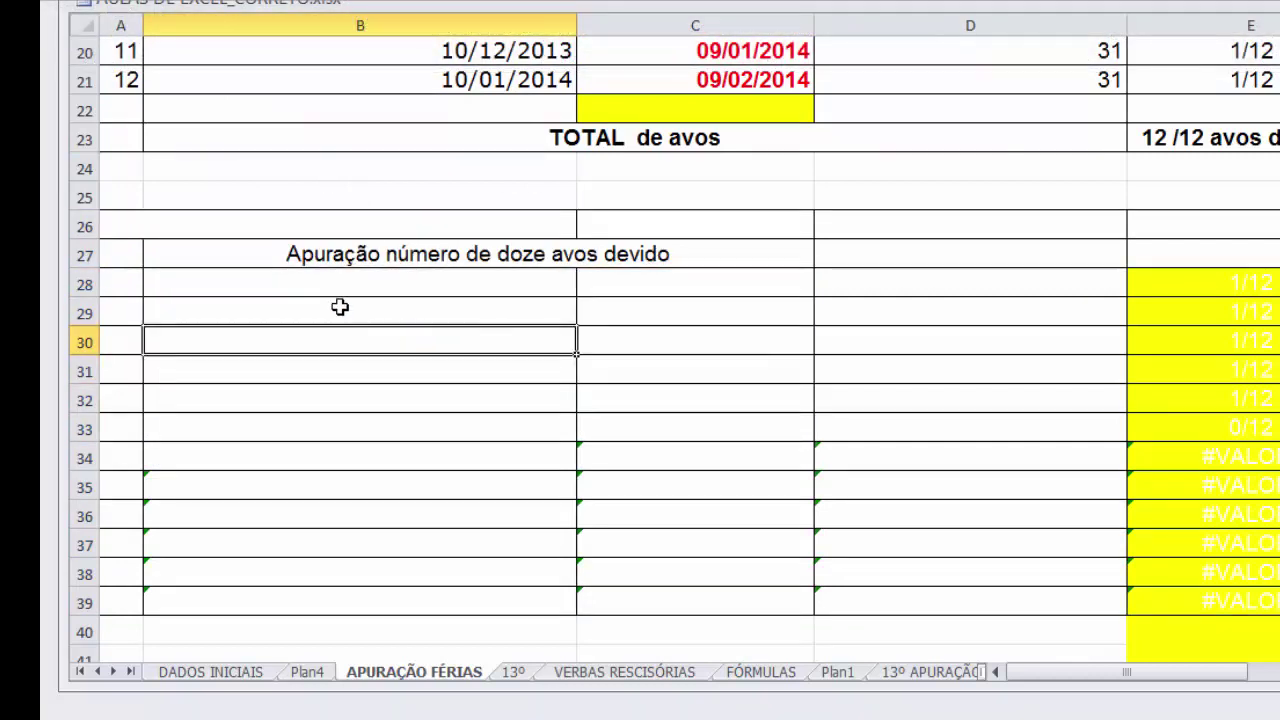
pyautogui.click(325, 255)
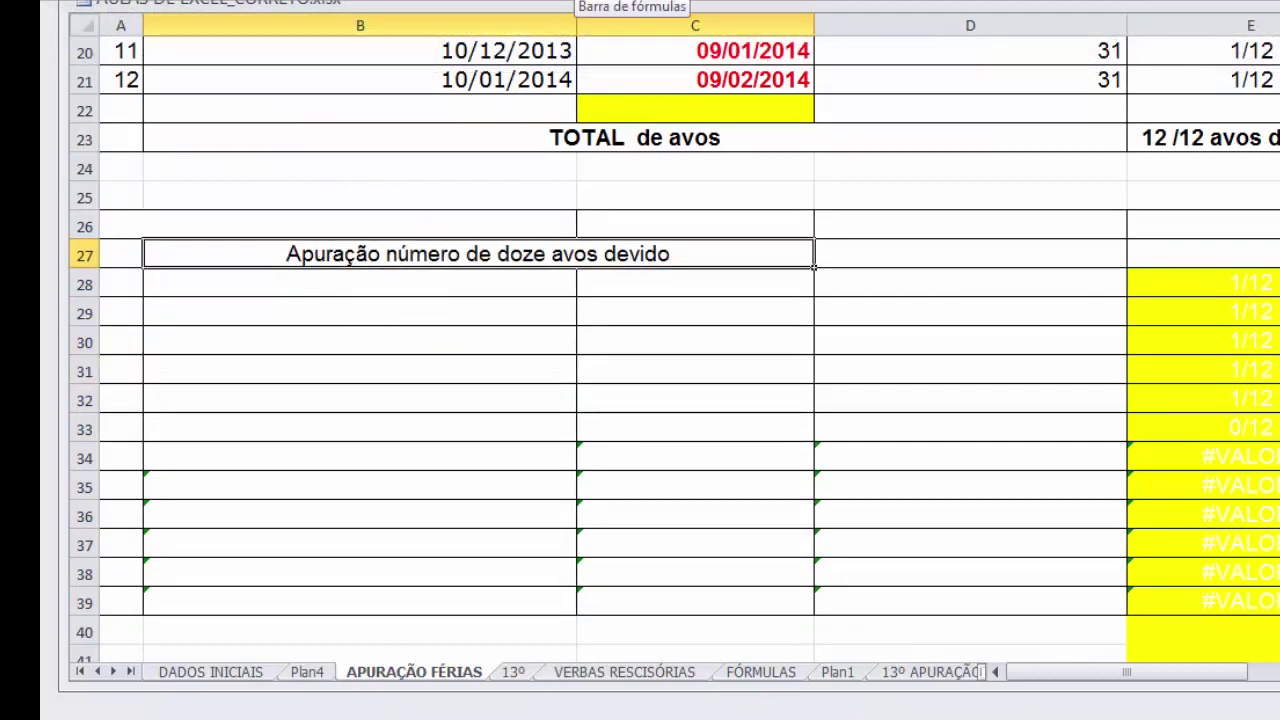
pyautogui.click(576, 0)
pyautogui.click(576, 0)
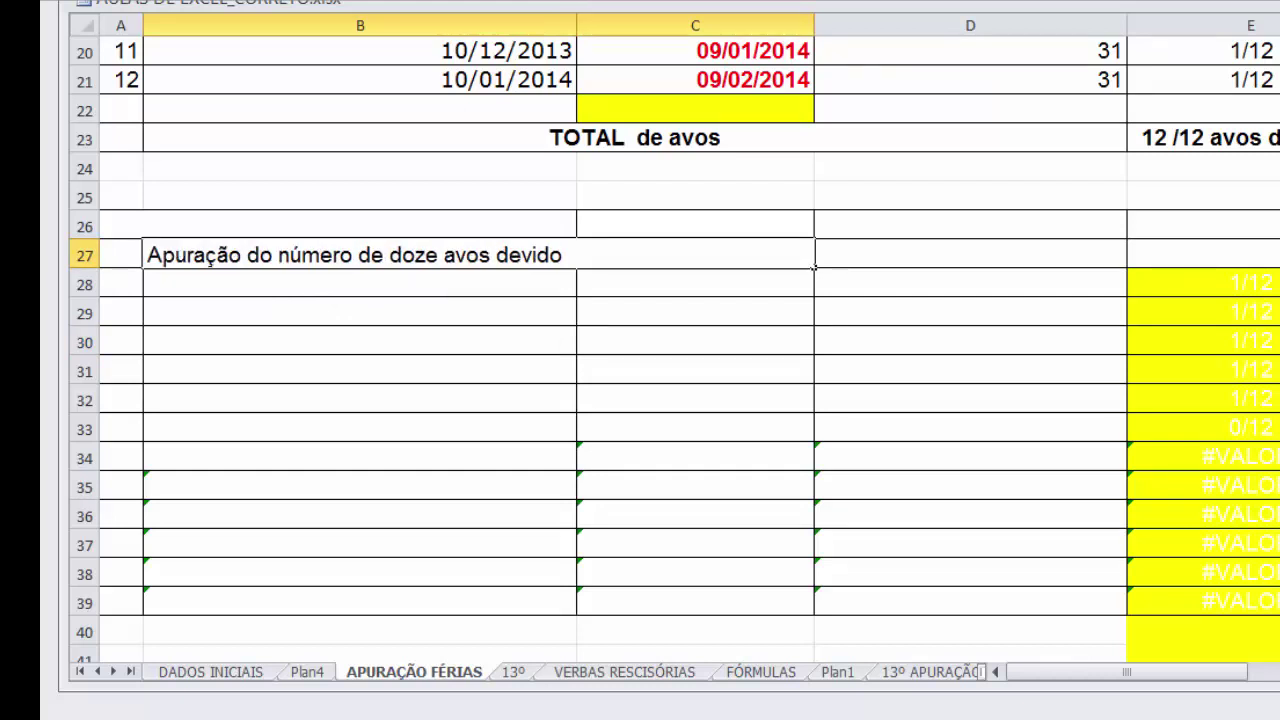
pyautogui.press('Return')
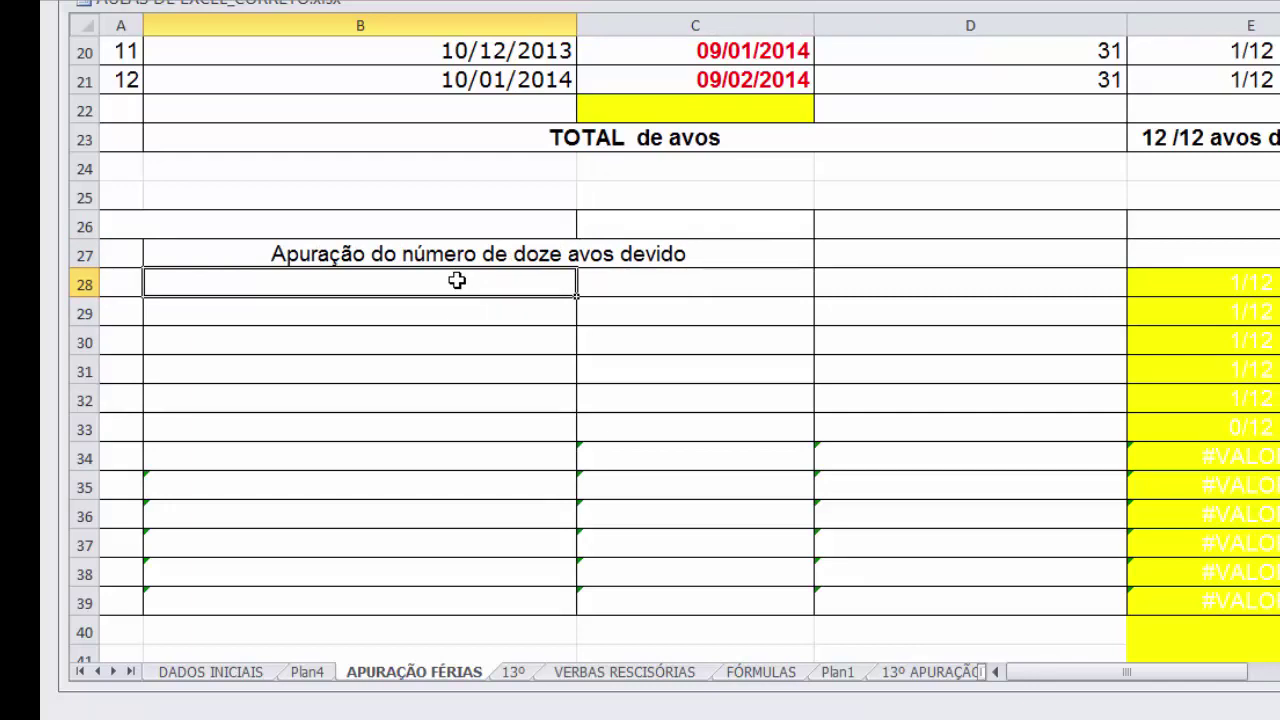
# - Set the font colour of B28, the first start-date cell under the row 27 heading, to automatic black
pyautogui.scroll(2, 457, 280)
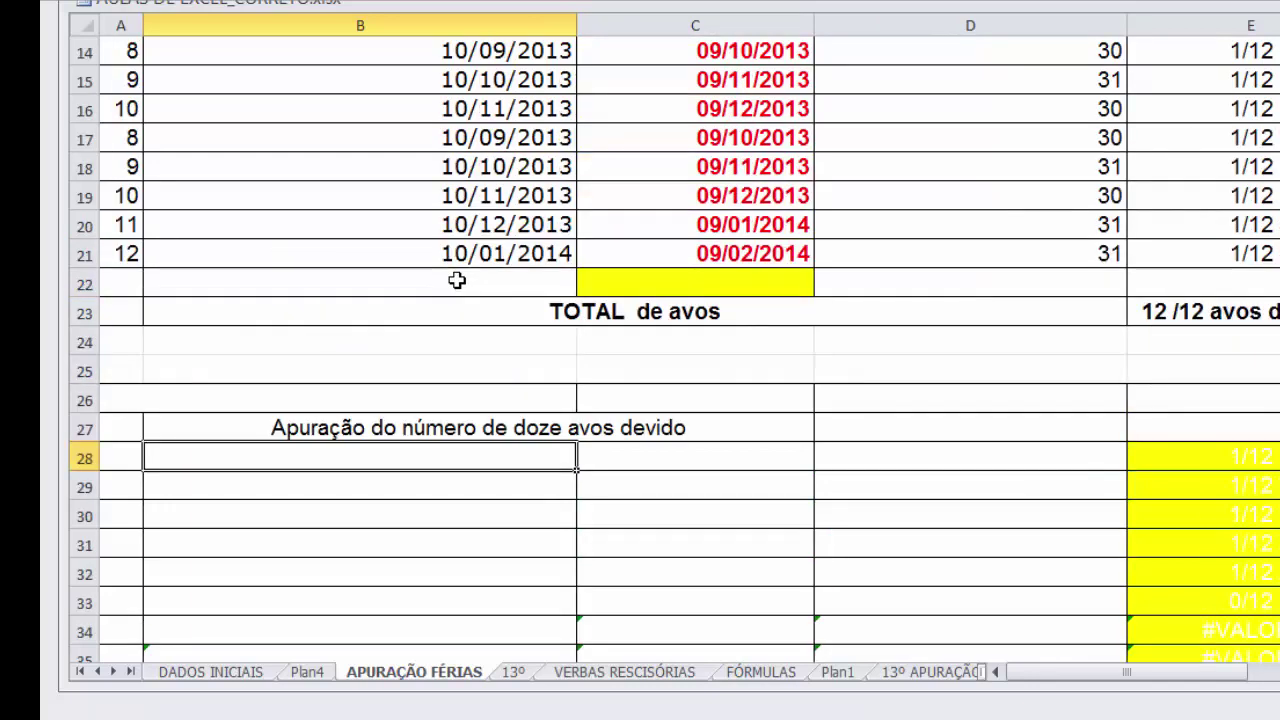
pyautogui.click(443, 255)
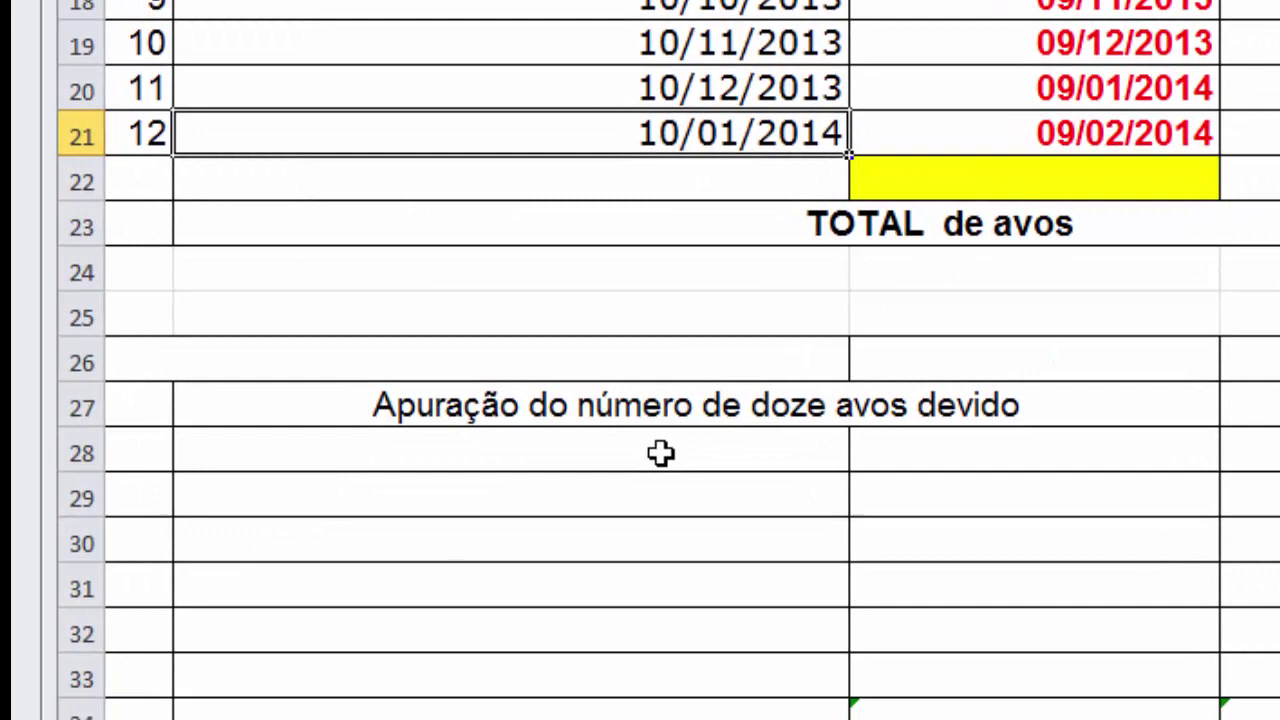
pyautogui.click(694, 411)
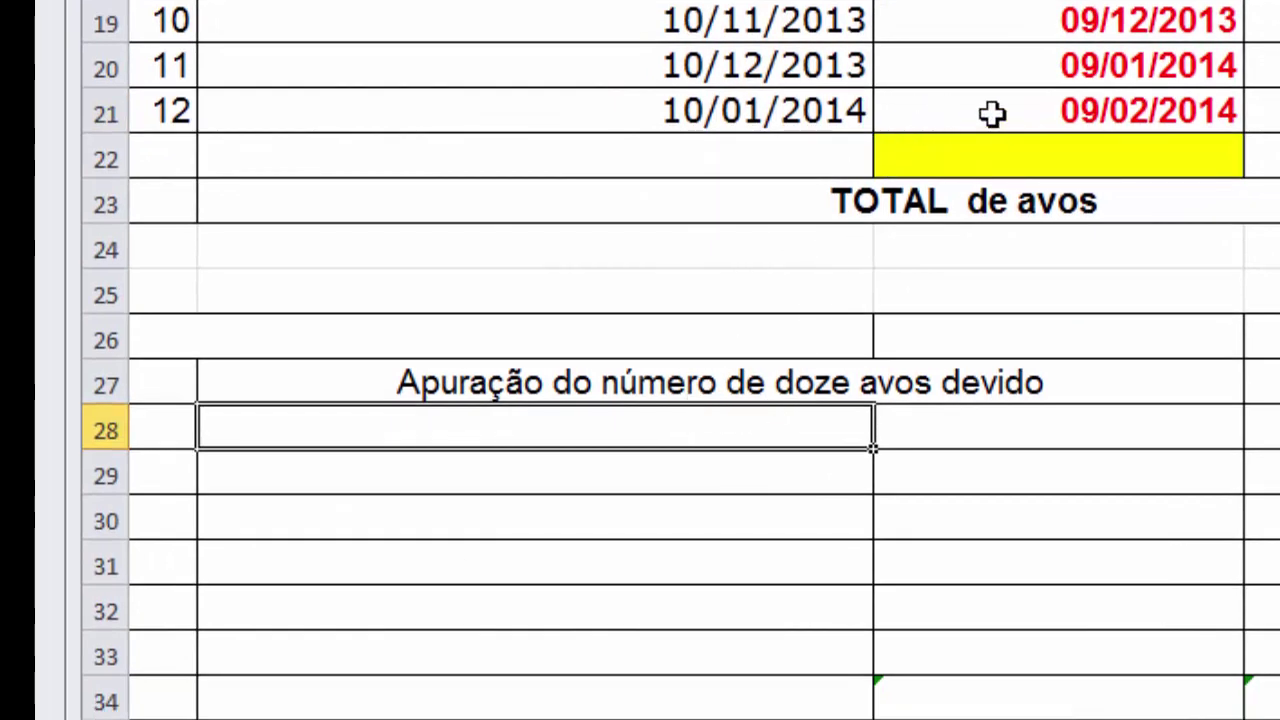
pyautogui.click(987, 112)
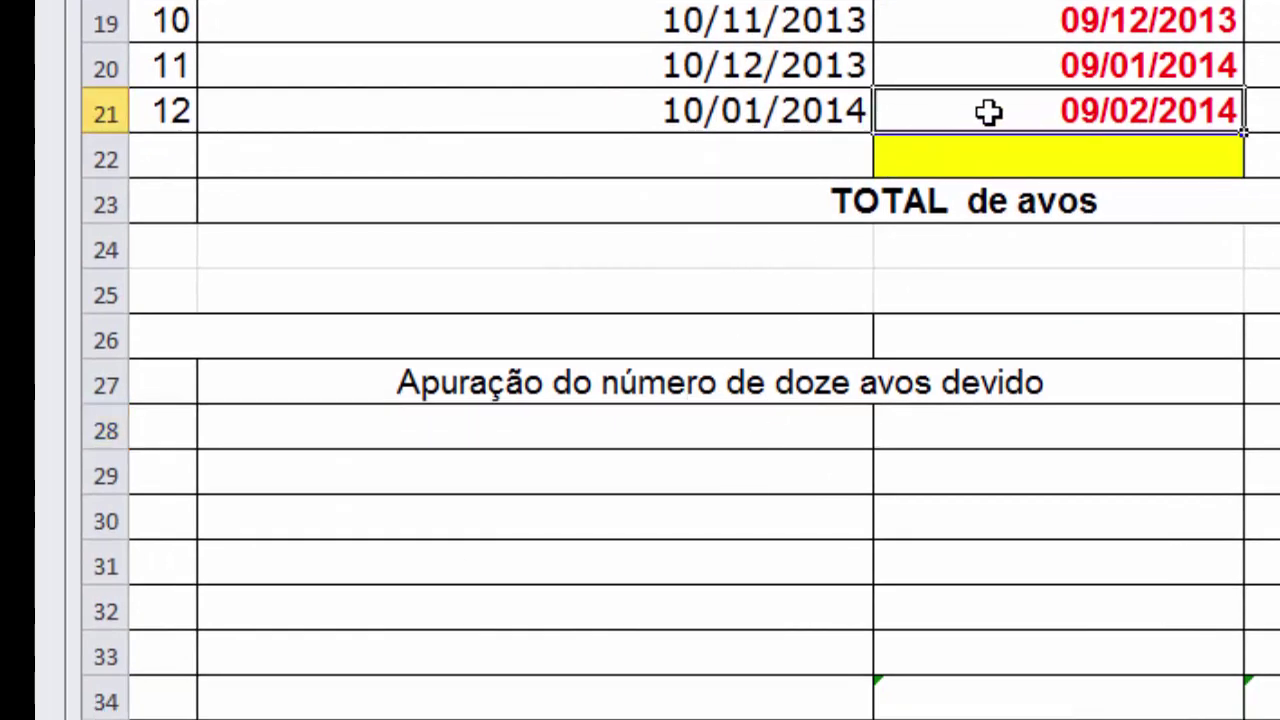
pyautogui.click(732, 426)
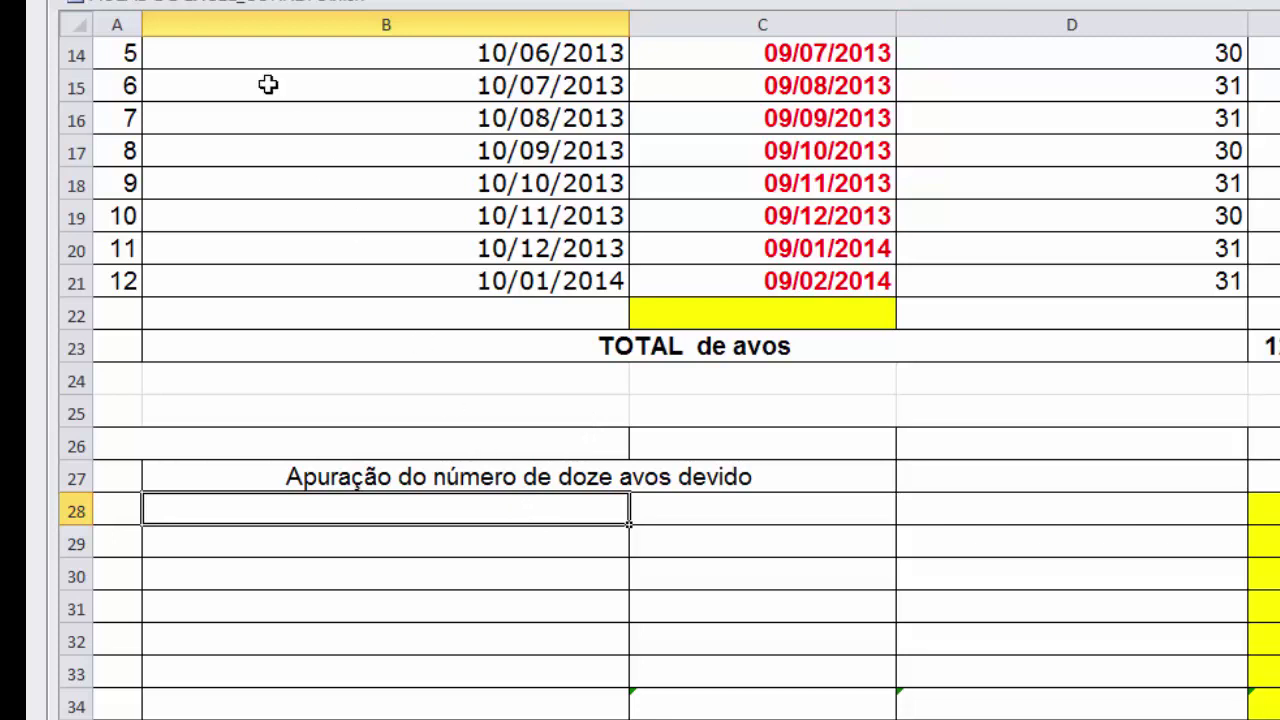
pyautogui.click(414, 27)
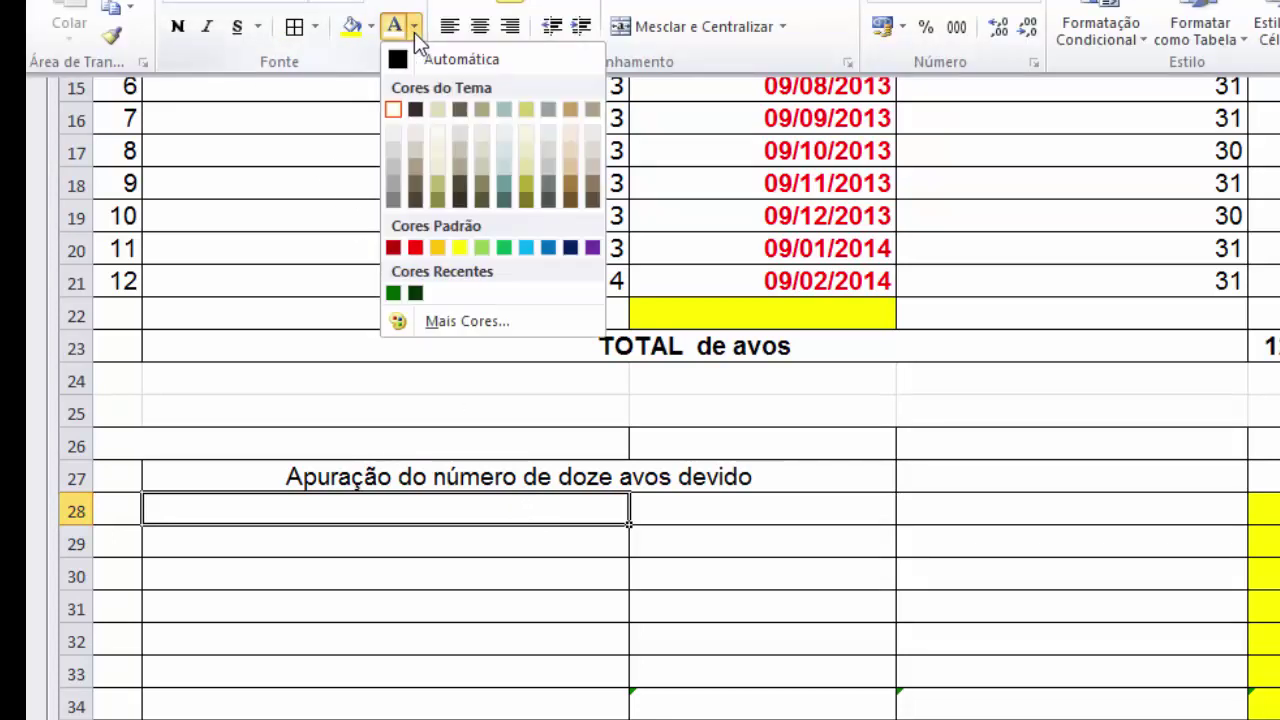
pyautogui.click(403, 68)
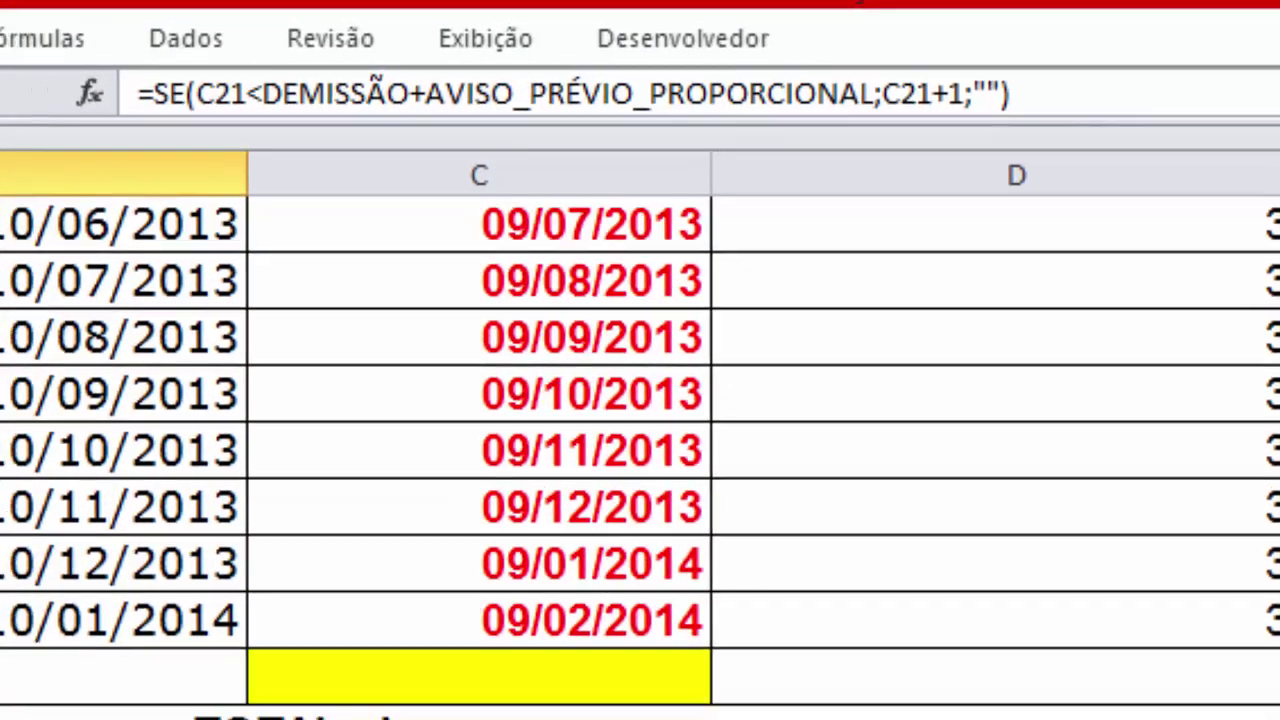
# - Copy the period end-date formula from C21 into C28, replacing the formula there
pyautogui.click(729, 604)
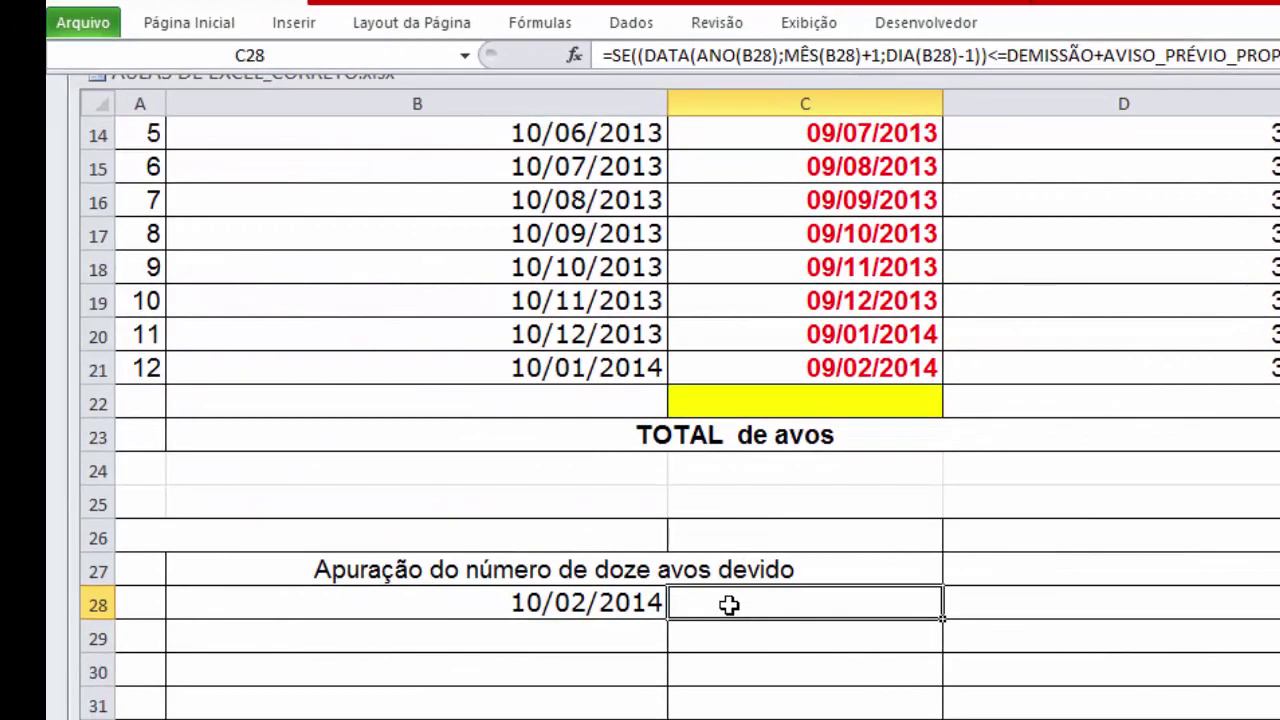
pyautogui.click(745, 362)
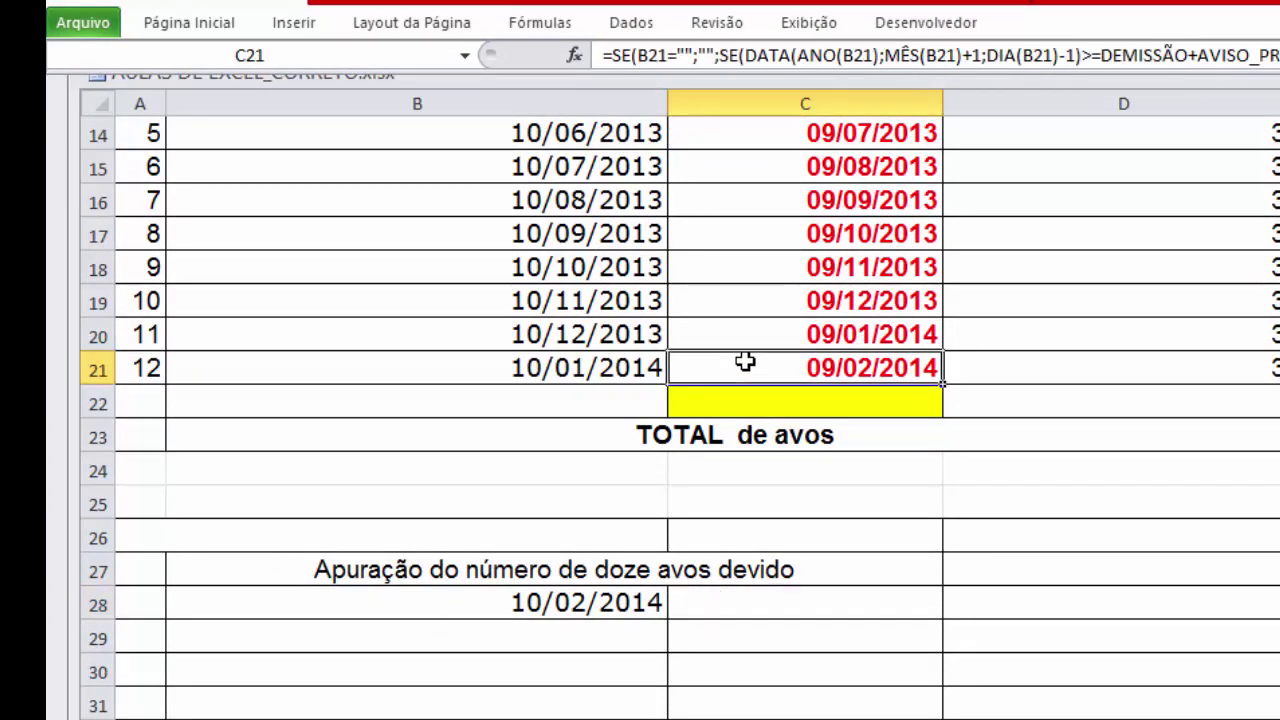
pyautogui.hotkey('ctrl', 'c')
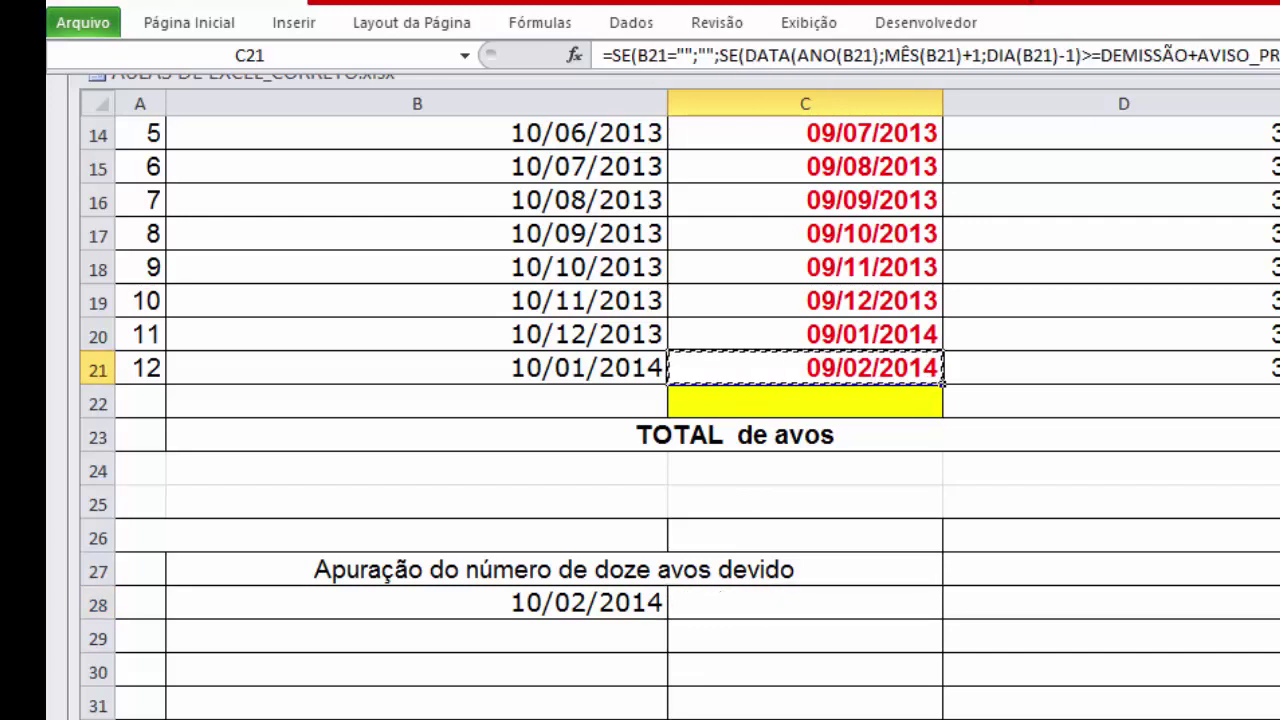
pyautogui.press('Down')
pyautogui.press('Down')
pyautogui.press('Down')
pyautogui.press('Down')
pyautogui.press('Down')
pyautogui.press('Down')
pyautogui.press('Down')
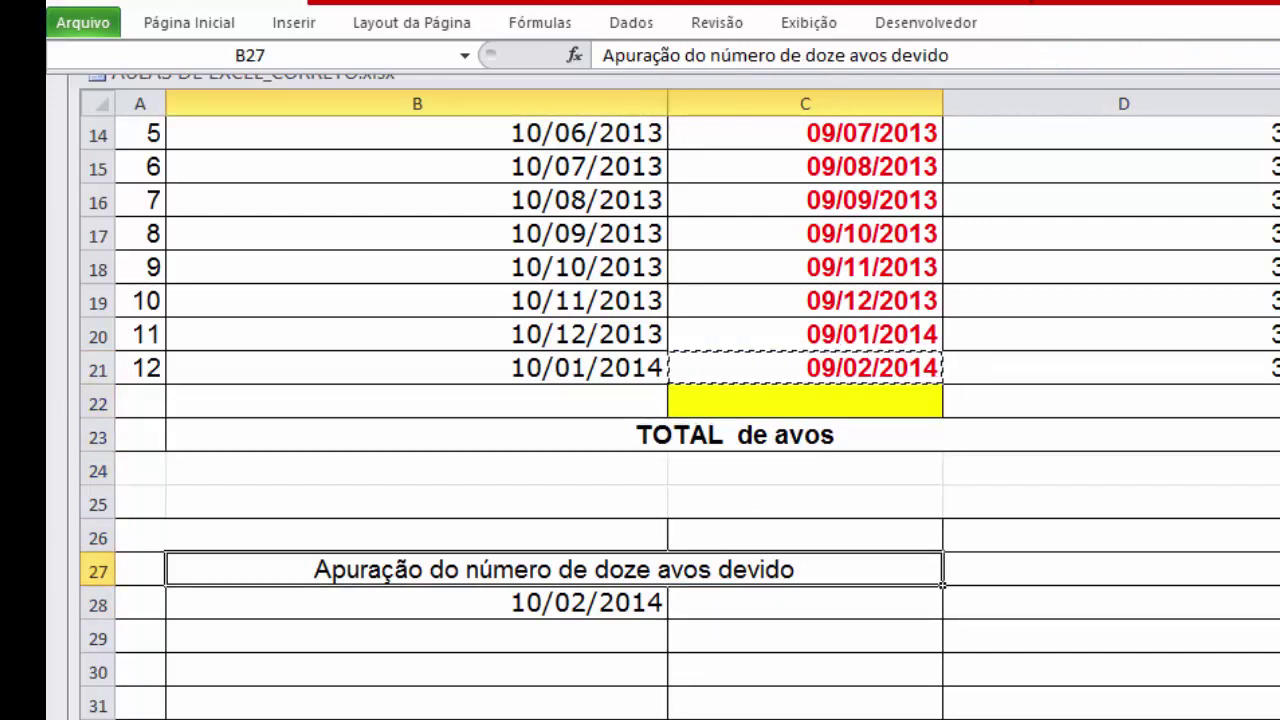
pyautogui.hotkey('ctrl', 'v')
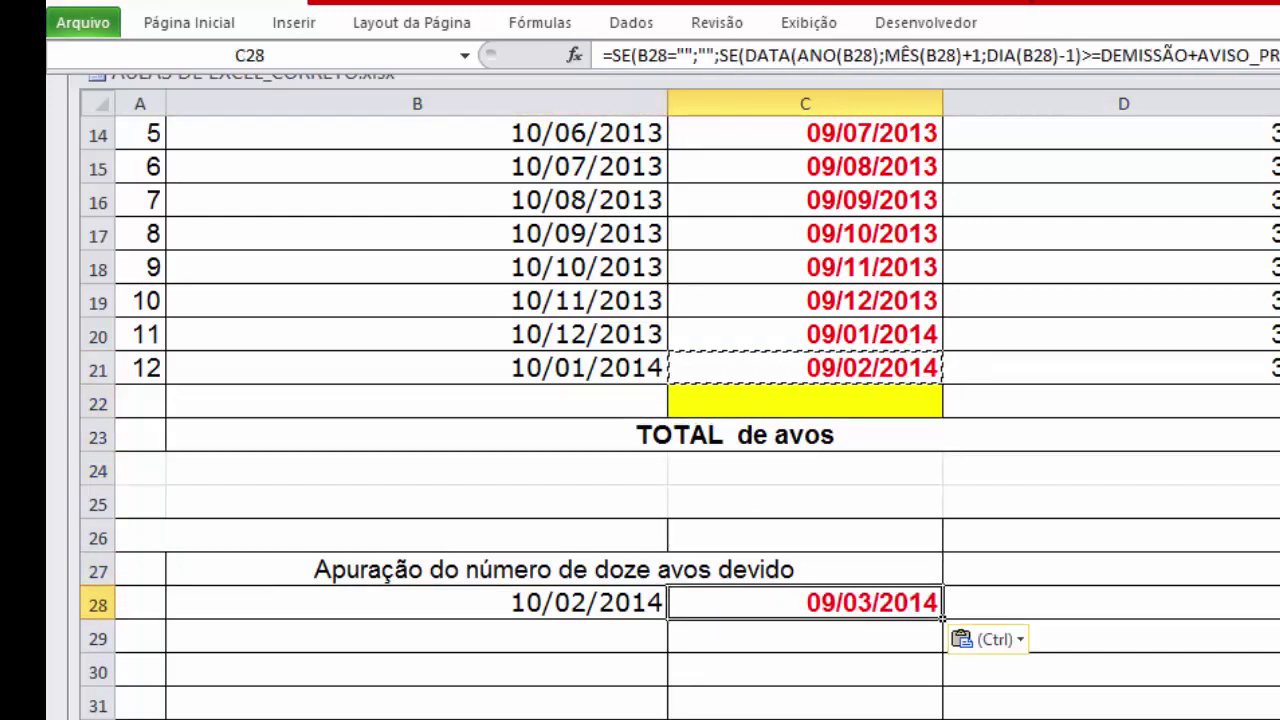
# - Change B28's formula to =SE(C21="";"";SE(C21<DEMISSÃO+AVISO_PRÉVIO_PROPORCIONAL;C21+1;"")) and check it against C21 and C28
pyautogui.click(555, 601)
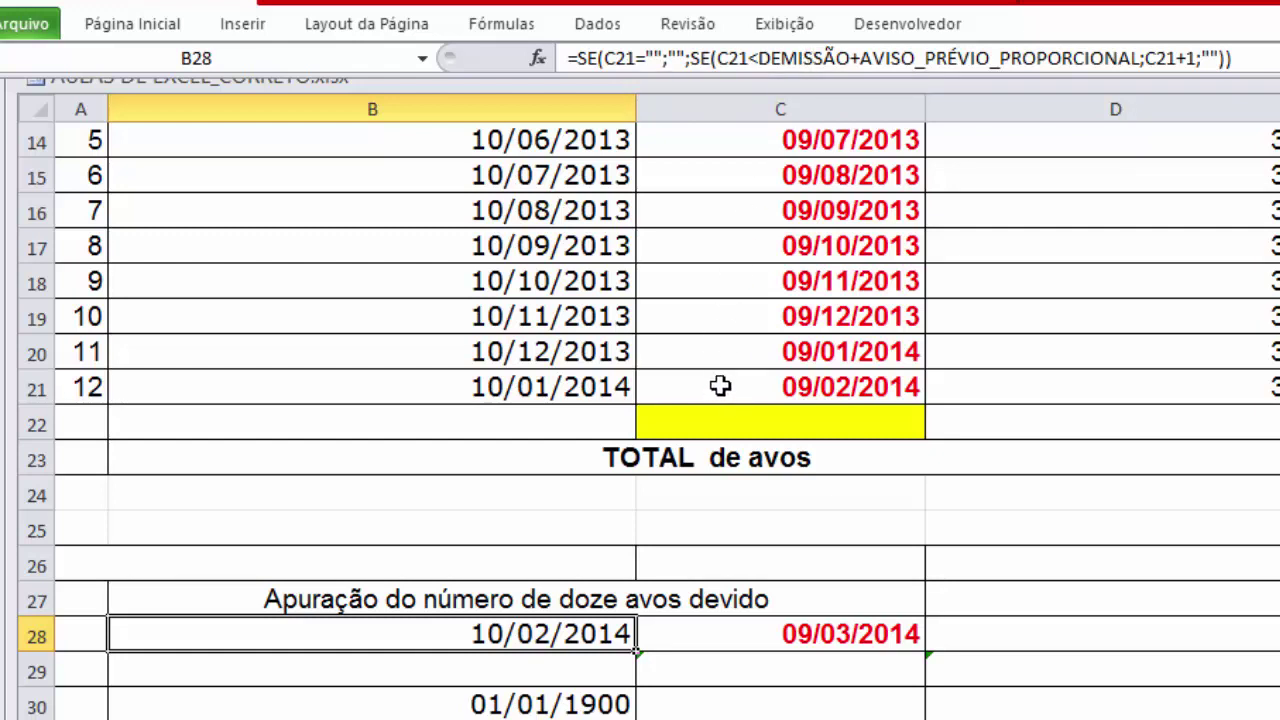
pyautogui.click(670, 634)
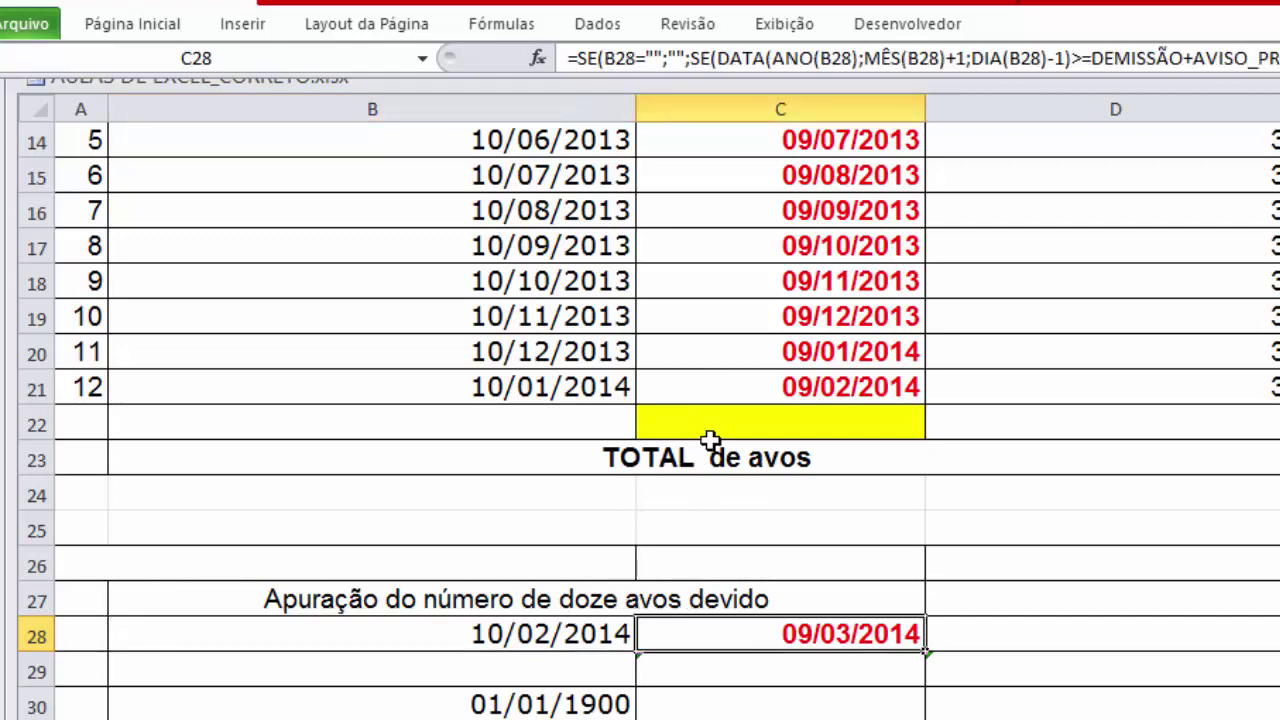
pyautogui.click(757, 388)
pyautogui.click(750, 636)
pyautogui.click(576, 640)
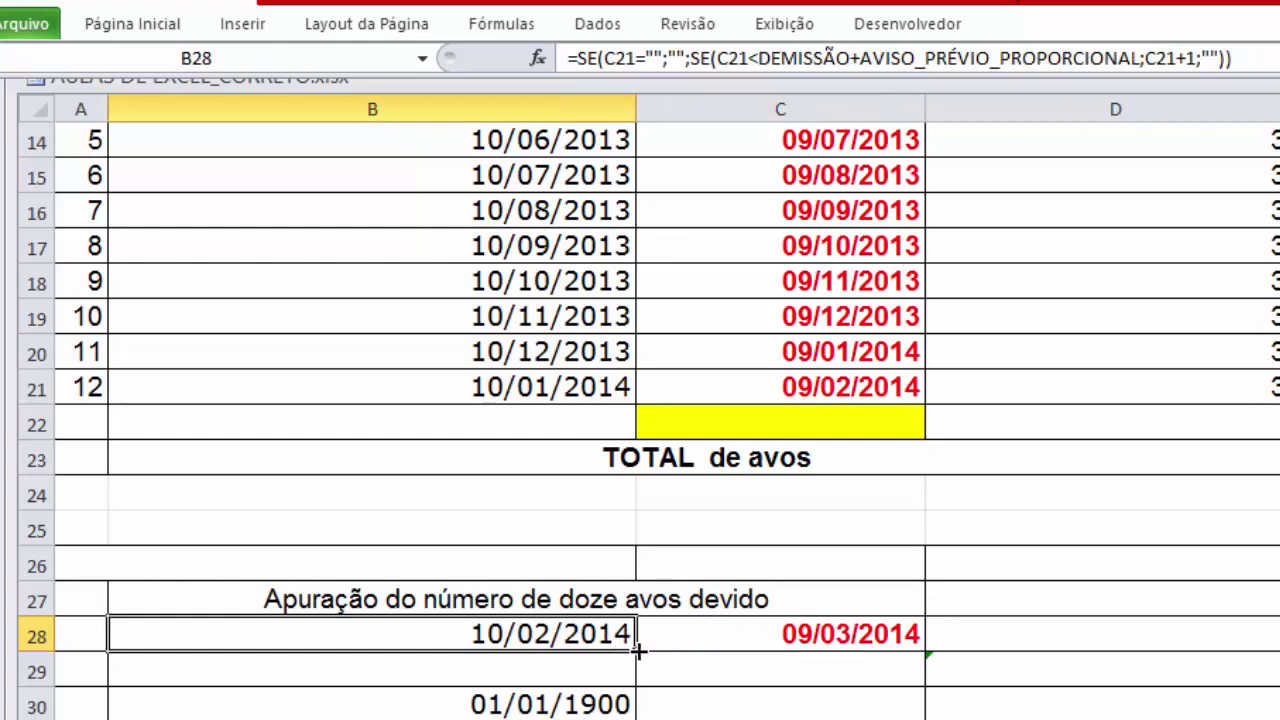
# - Clear the old start-date formulas in column B from B29 downward
pyautogui.moveTo(497, 684); pyautogui.dragTo(497, 719)
pyautogui.press('Delete')
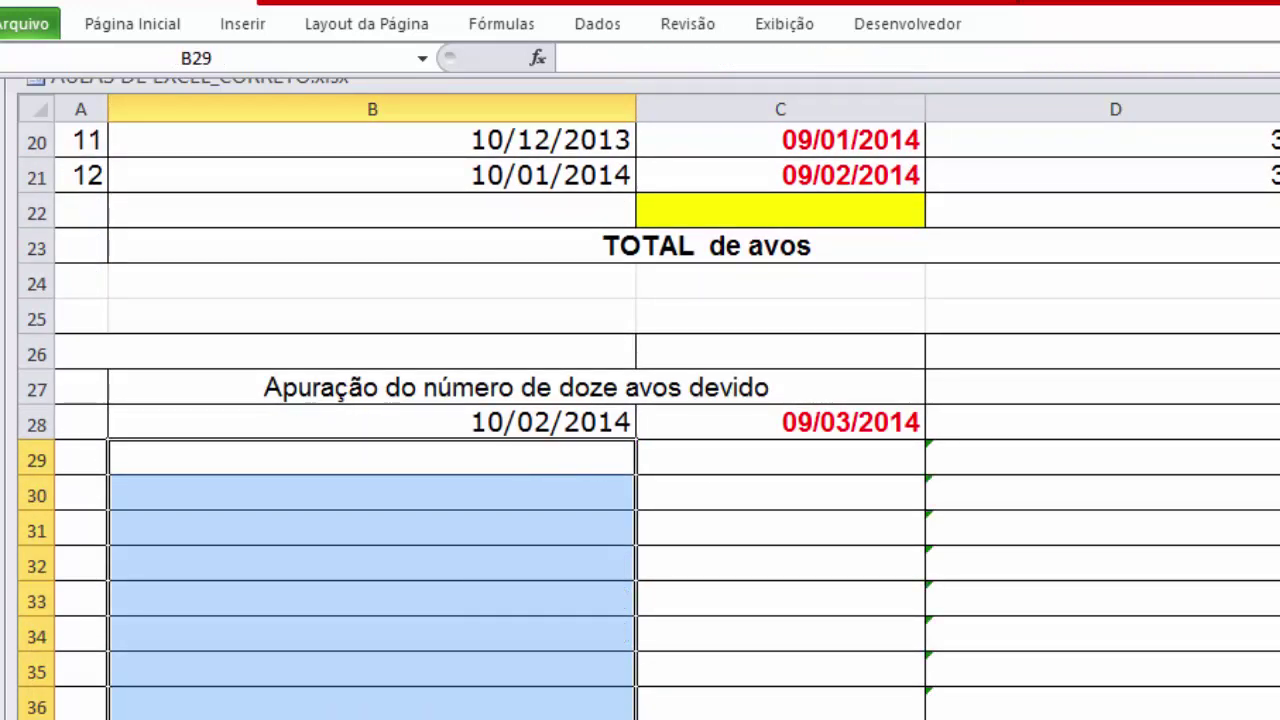
pyautogui.scroll(3, 537, 652)
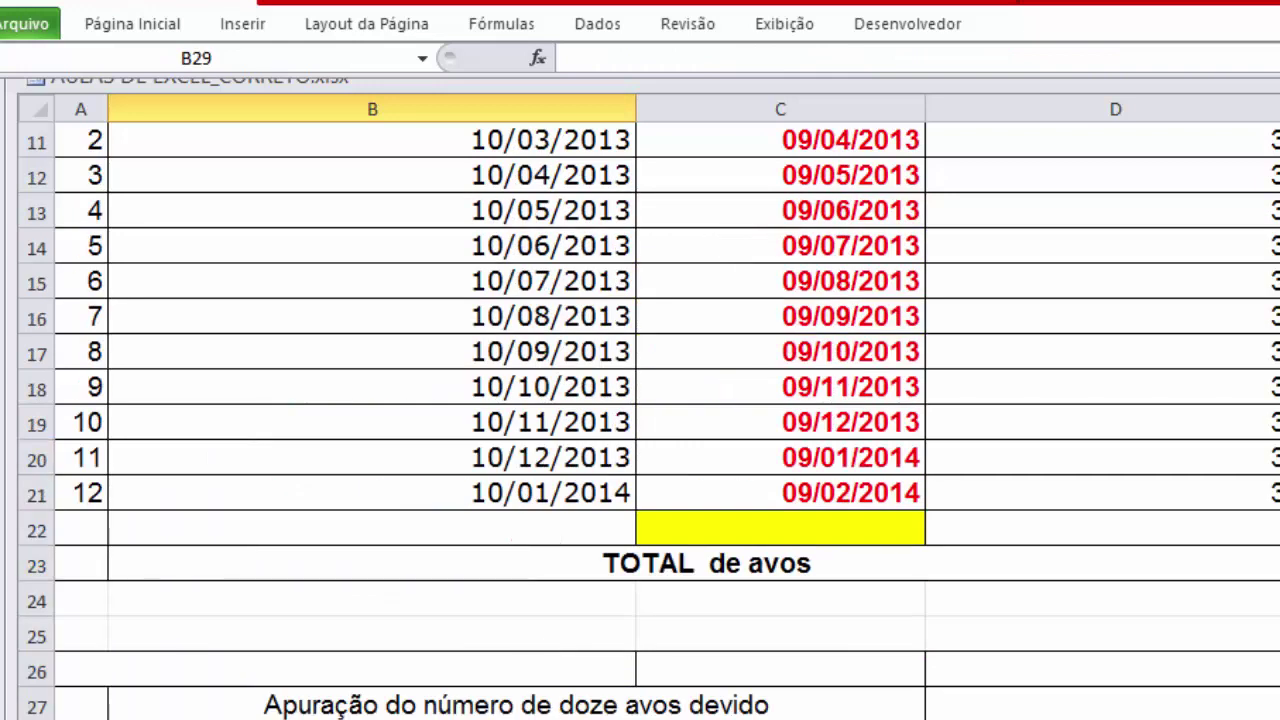
pyautogui.scroll(-2, 502, 676)
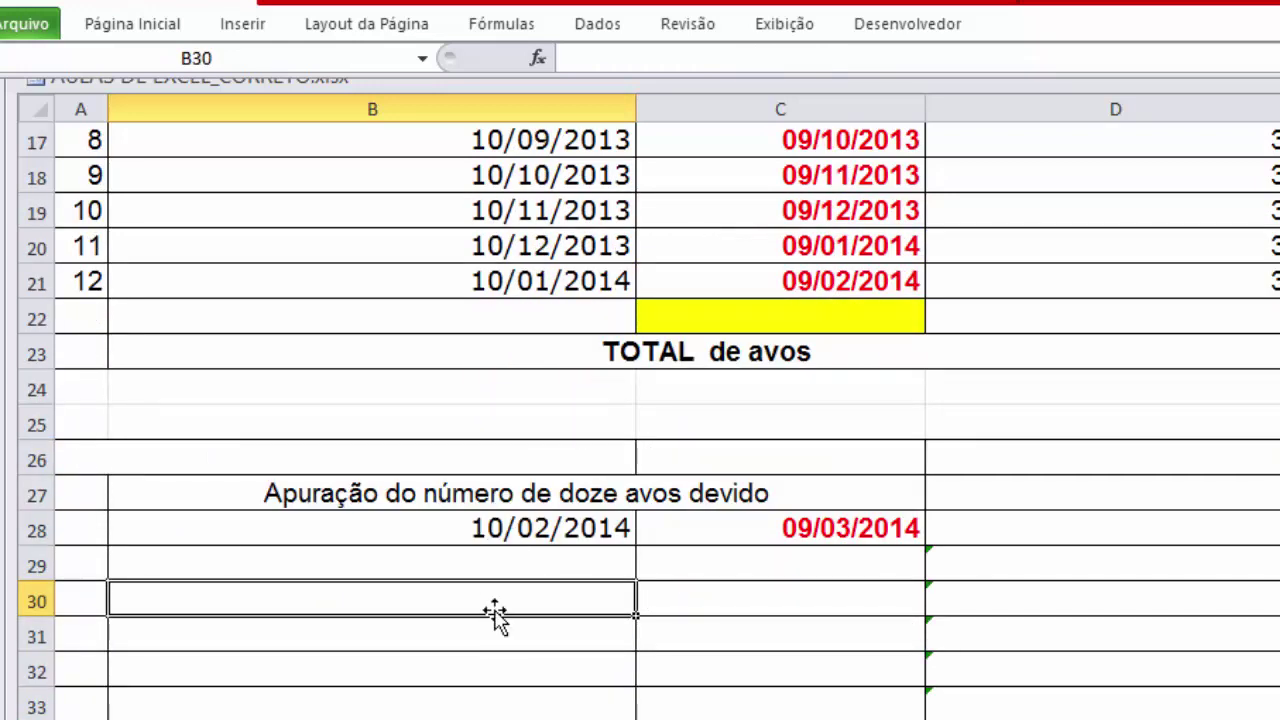
pyautogui.scroll(1, 540, 632)
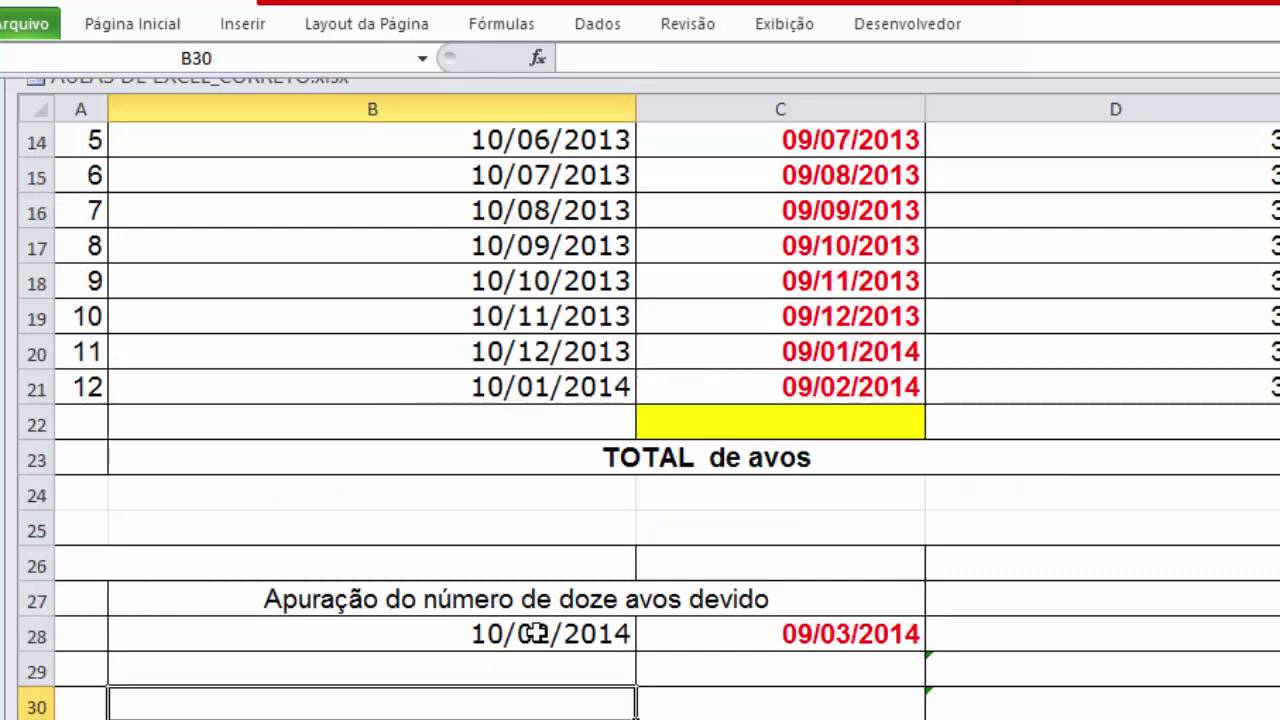
pyautogui.click(498, 636)
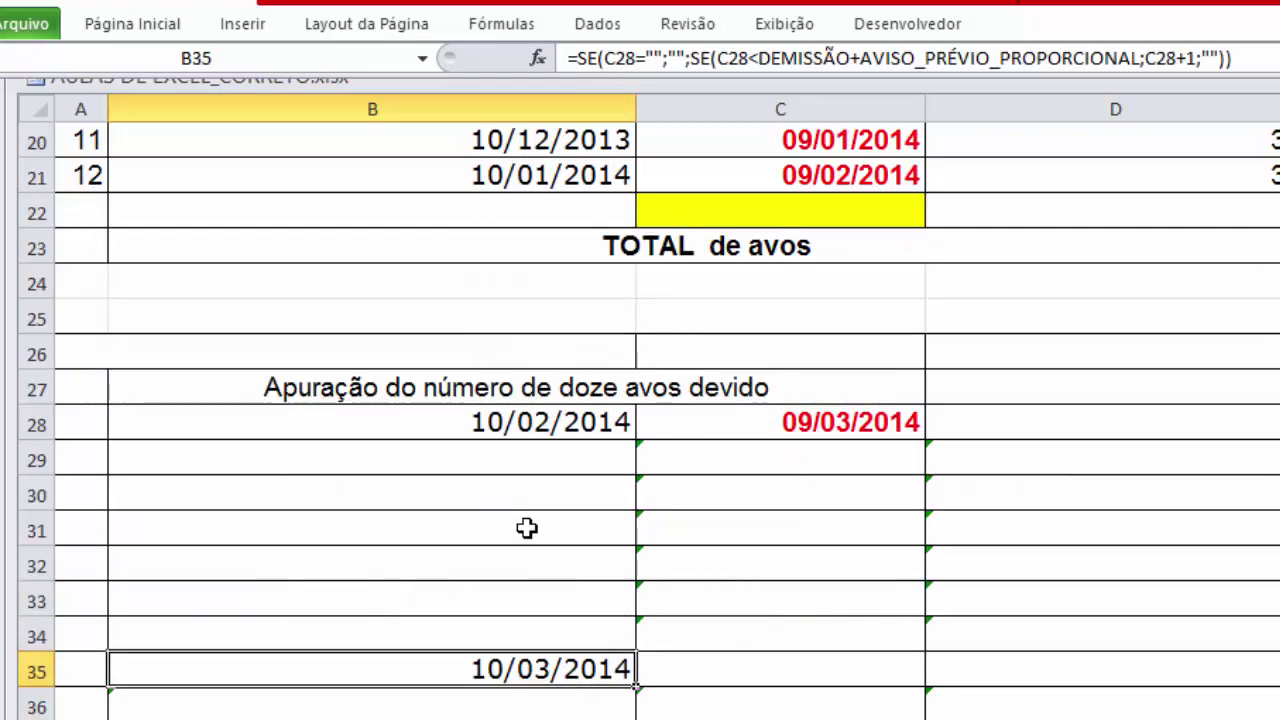
pyautogui.hotkey('ctrl', 'z')
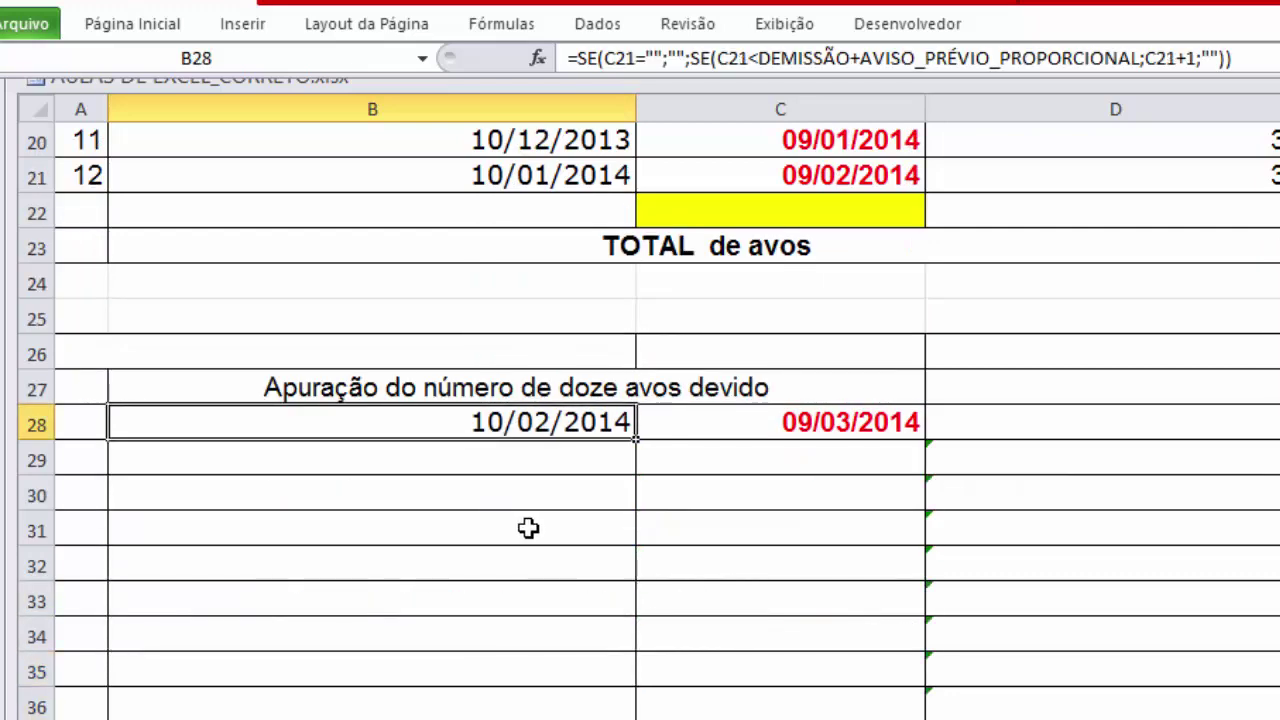
# - Copy the start-date formula from B11 into B29 and extend C28's end-date formula to C29
pyautogui.click(563, 564)
pyautogui.scroll(5, 569, 552)
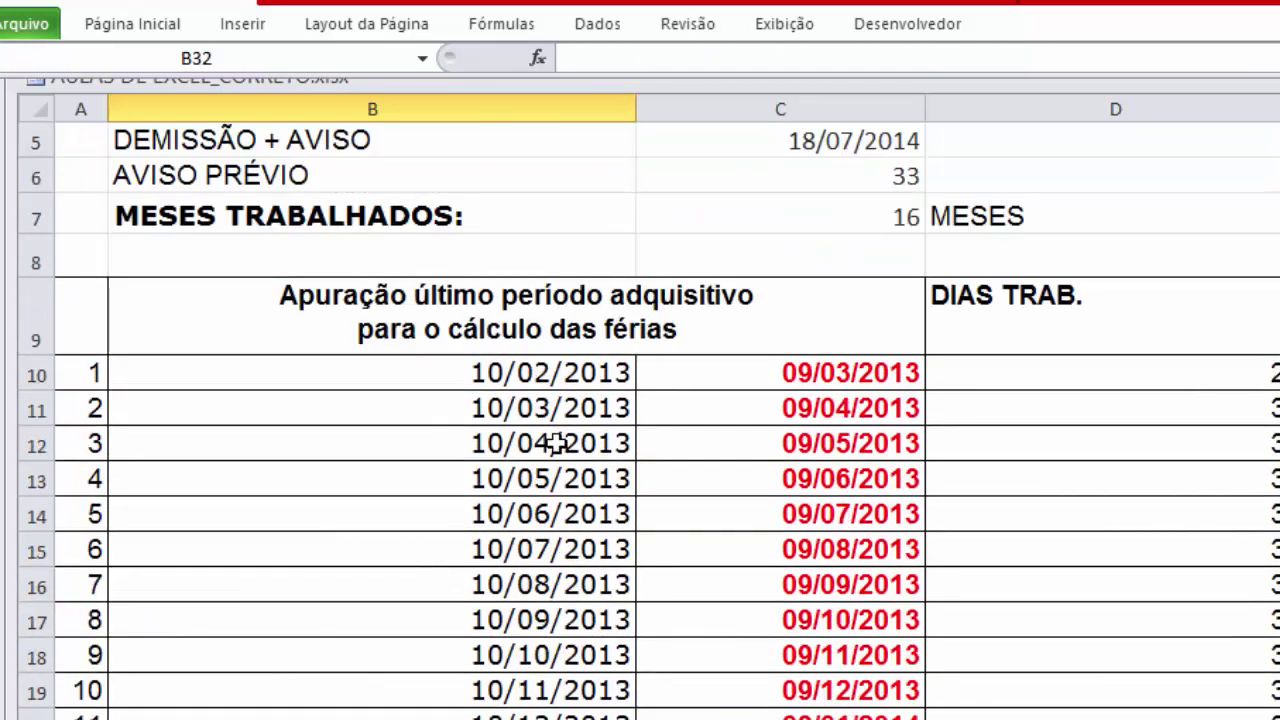
pyautogui.click(525, 408)
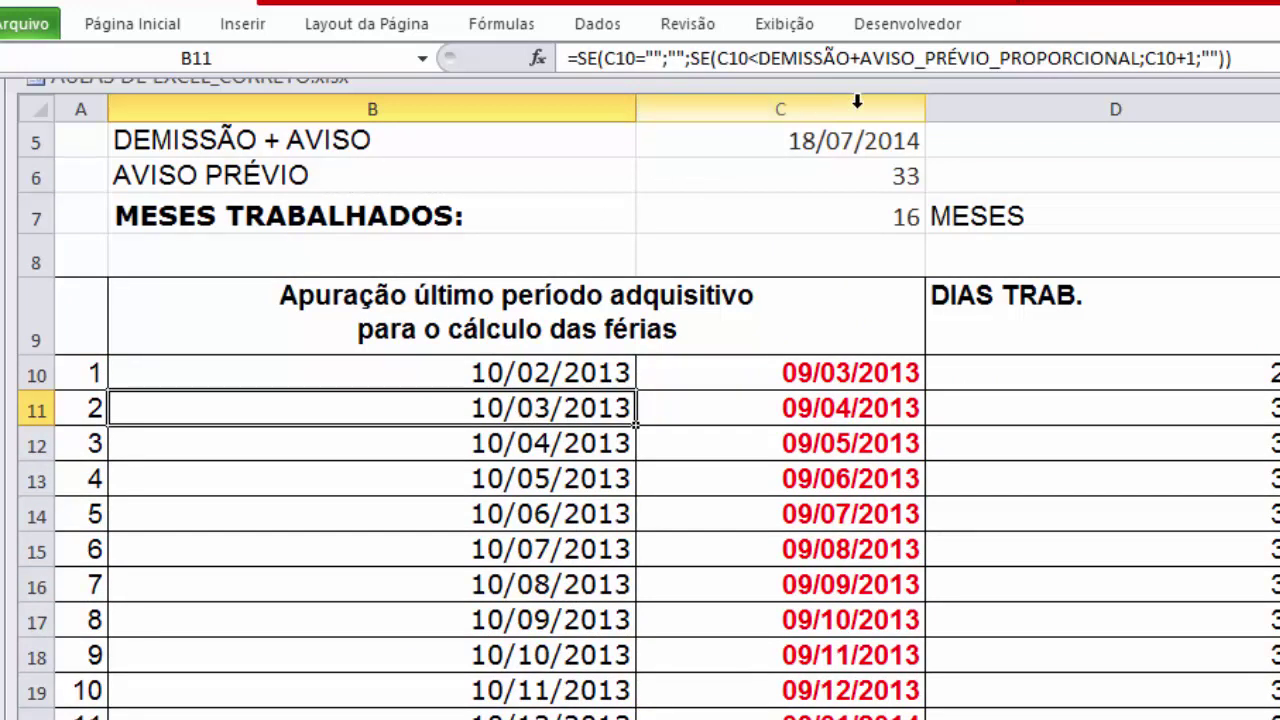
pyautogui.click(1195, 62)
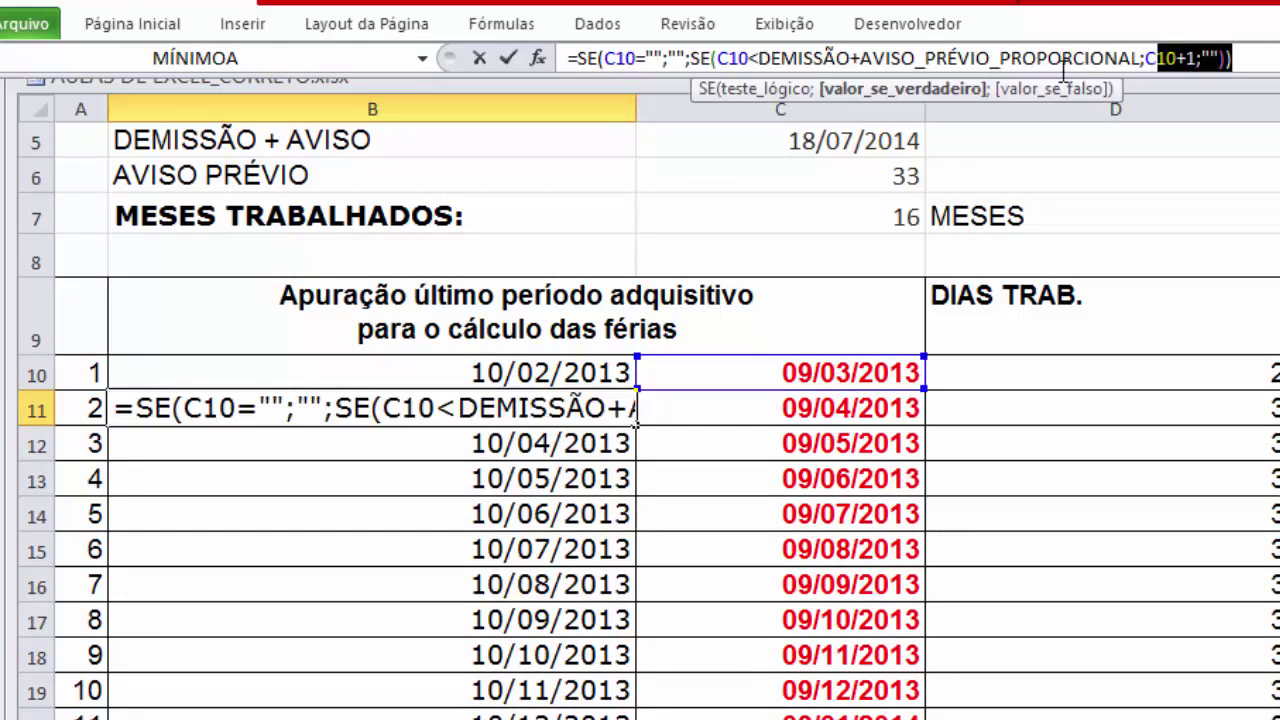
pyautogui.press('Escape')
pyautogui.moveTo(555, 372); pyautogui.dragTo(1029, 160)
pyautogui.press('Return')
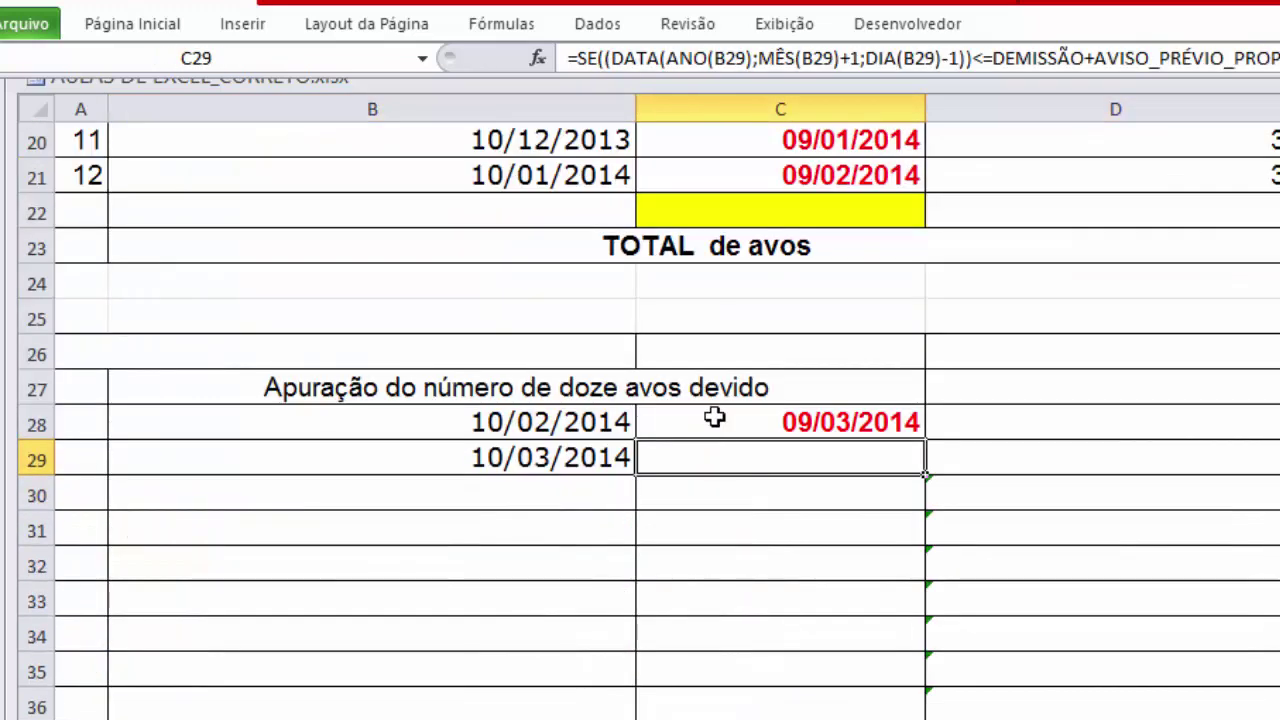
pyautogui.click(714, 418)
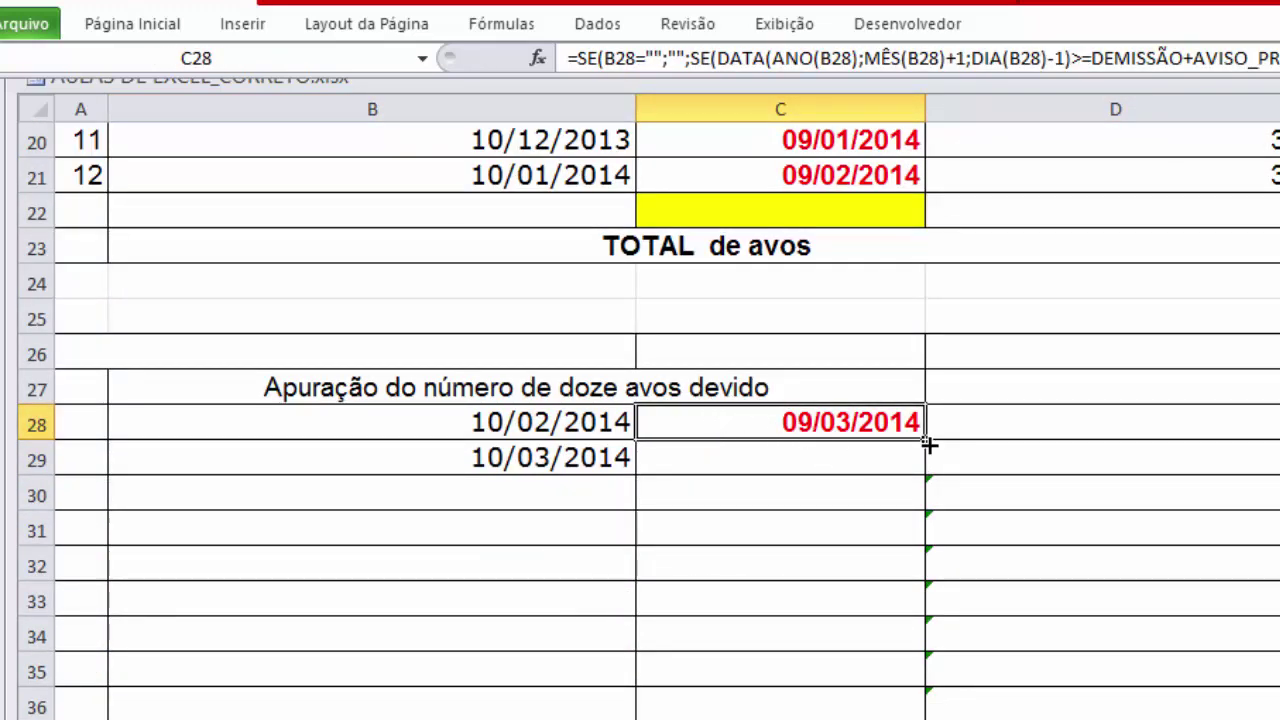
pyautogui.moveTo(925, 440); pyautogui.dragTo(905, 495)
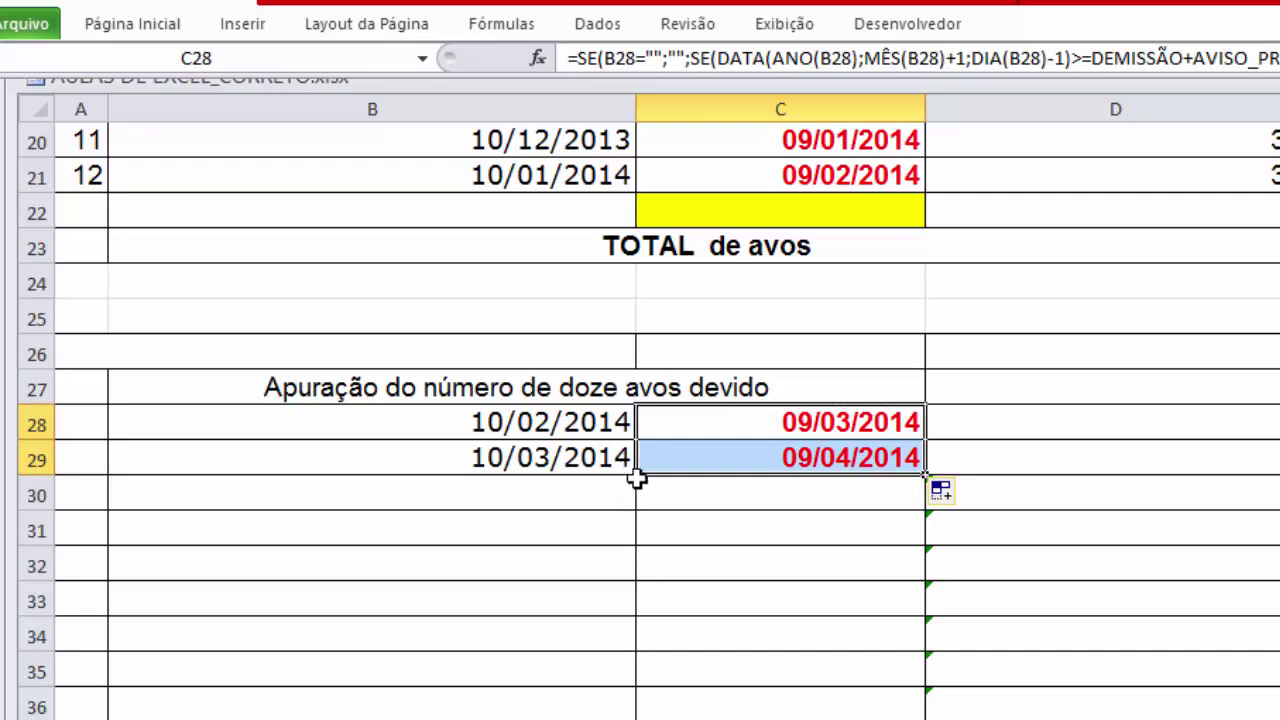
# - Fill the date formulas in B29:C29 down through row 39 and check the last period's end date against DEMISSÃO + AVISO
pyautogui.click(593, 460)
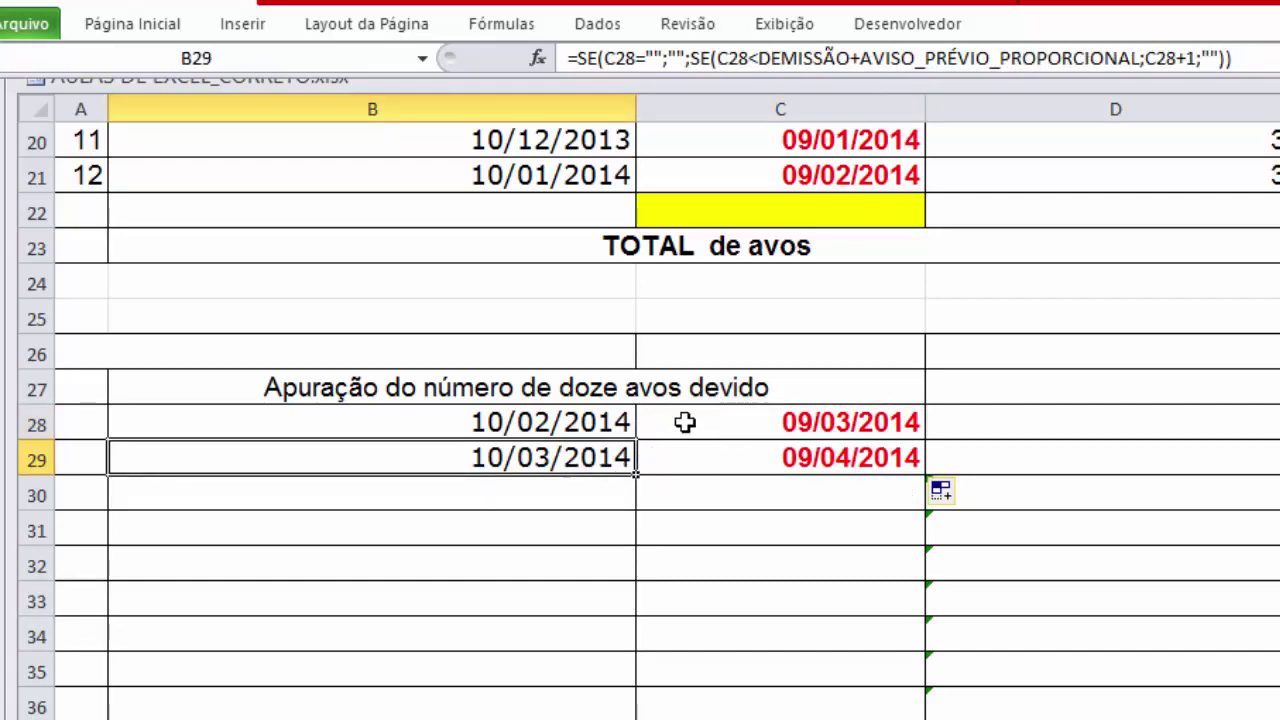
pyautogui.scroll(6, 688, 421)
pyautogui.scroll(1, 690, 418)
pyautogui.scroll(-7, 690, 418)
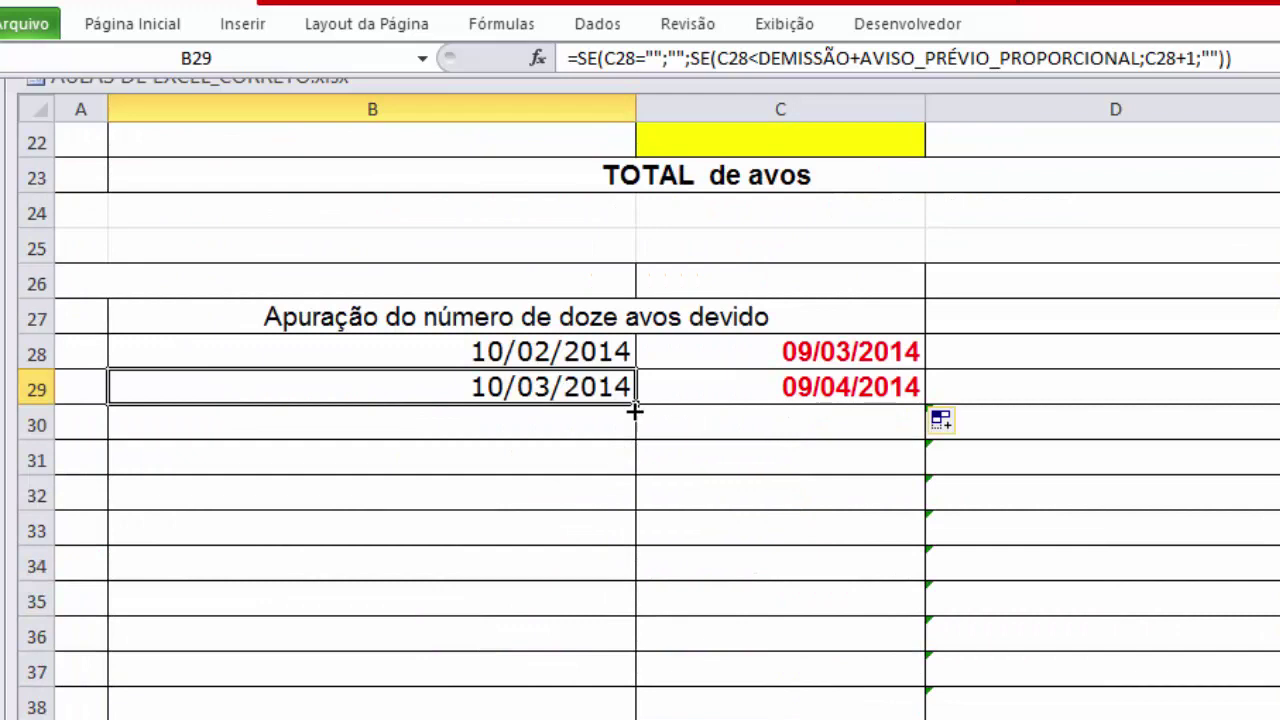
pyautogui.moveTo(590, 394); pyautogui.dragTo(735, 400)
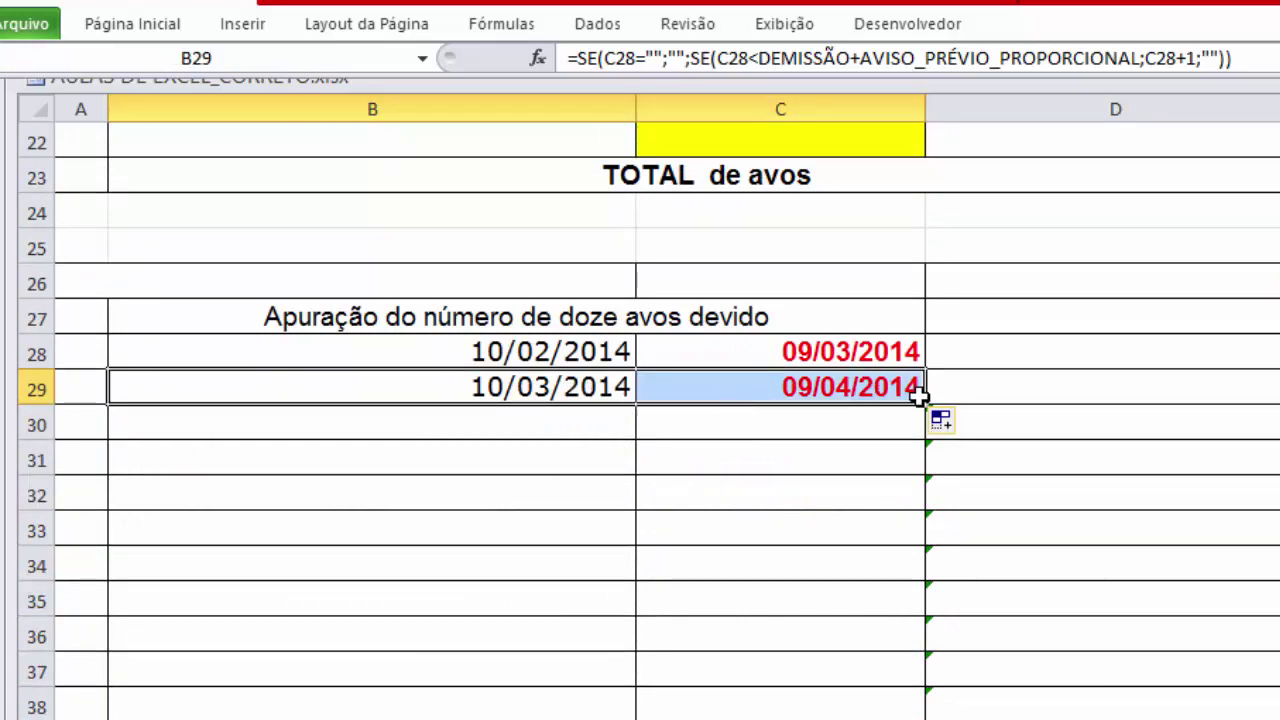
pyautogui.moveTo(918, 396); pyautogui.dragTo(908, 576)
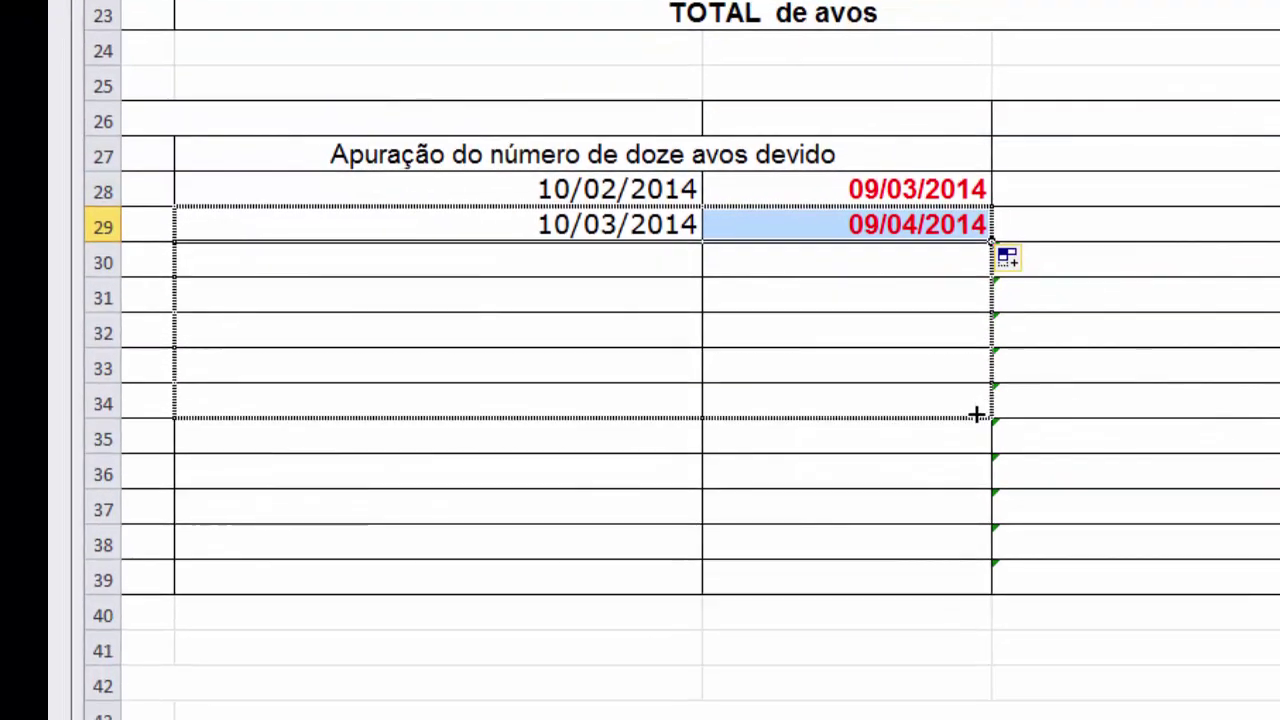
pyautogui.moveTo(975, 414); pyautogui.dragTo(969, 585)
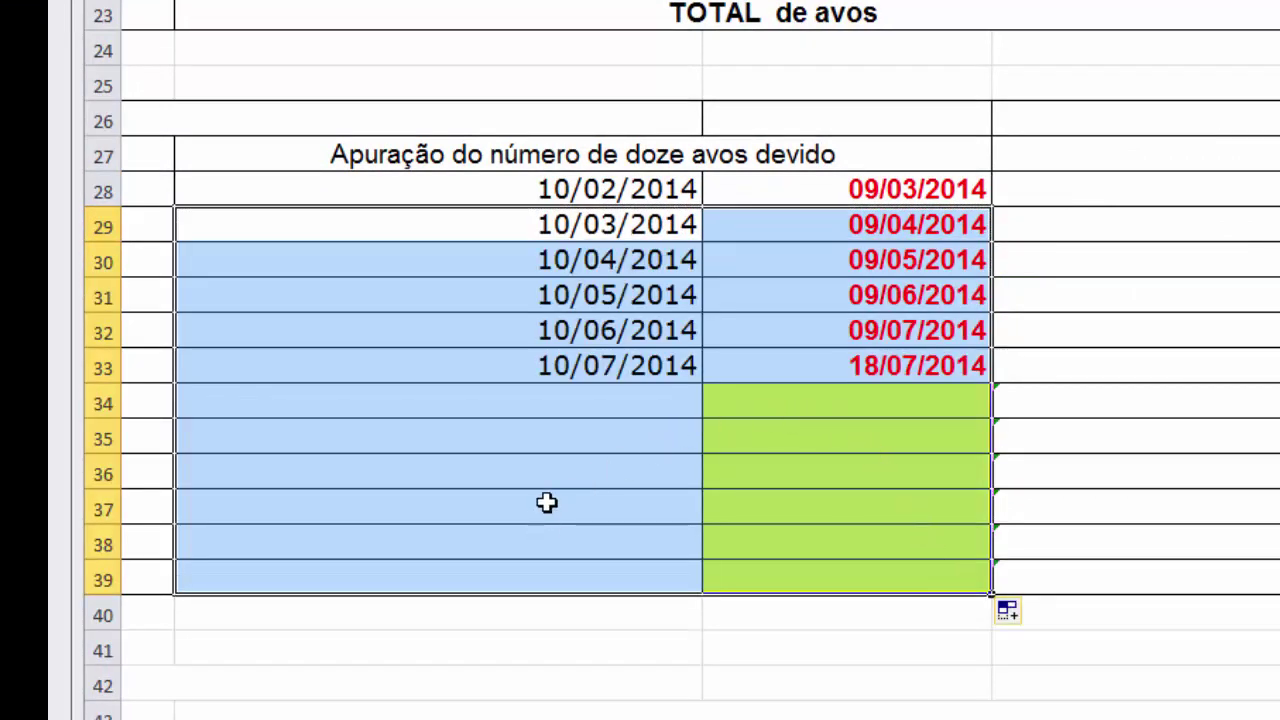
pyautogui.click(755, 368)
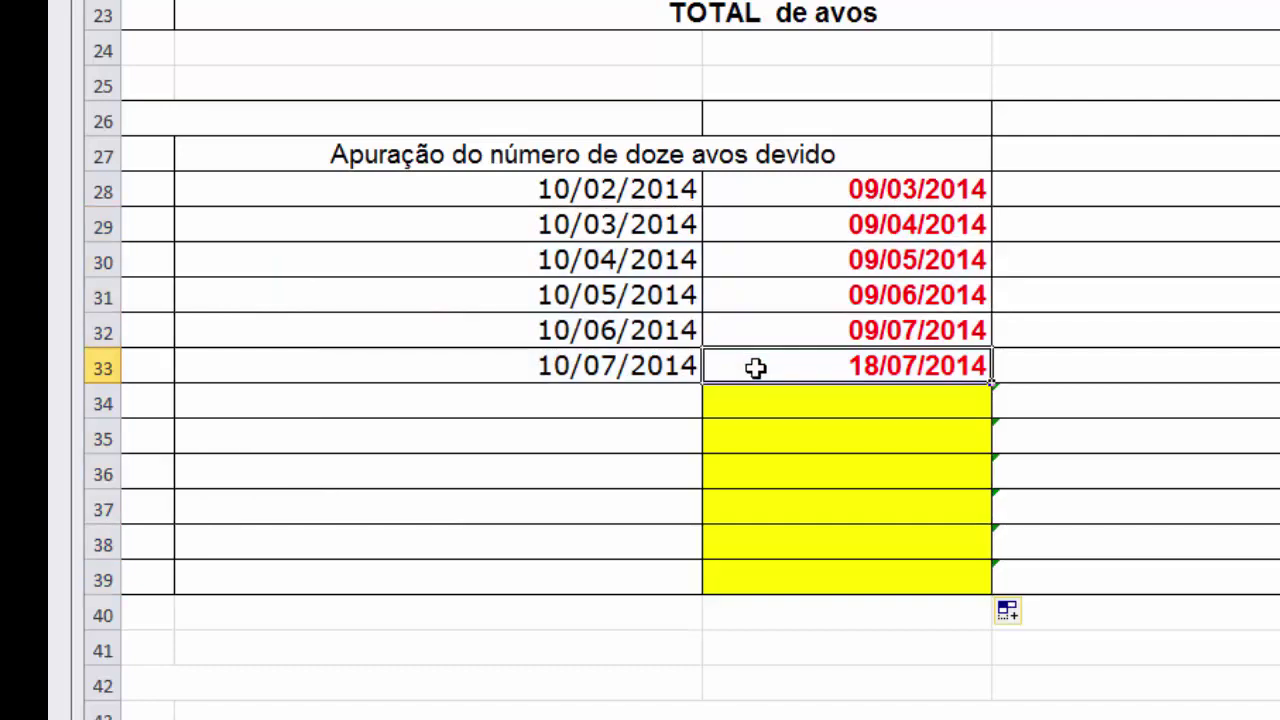
pyautogui.scroll(1, 755, 368)
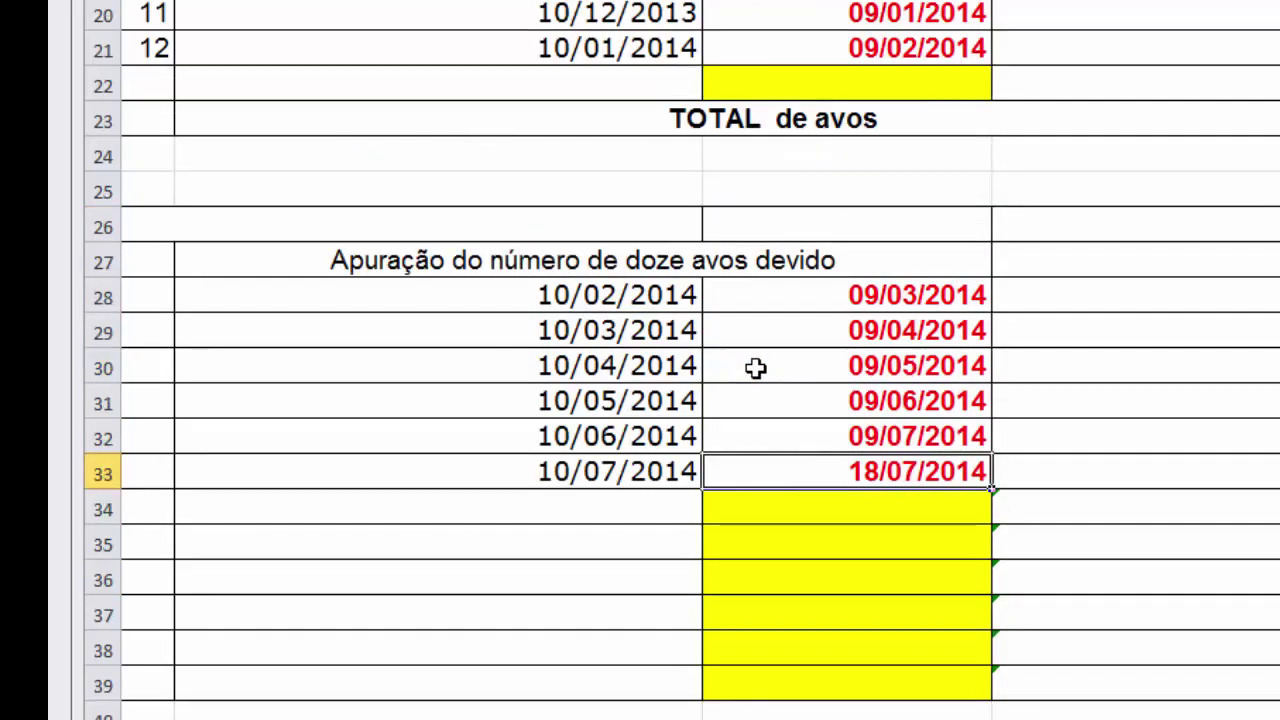
pyautogui.scroll(6, 755, 368)
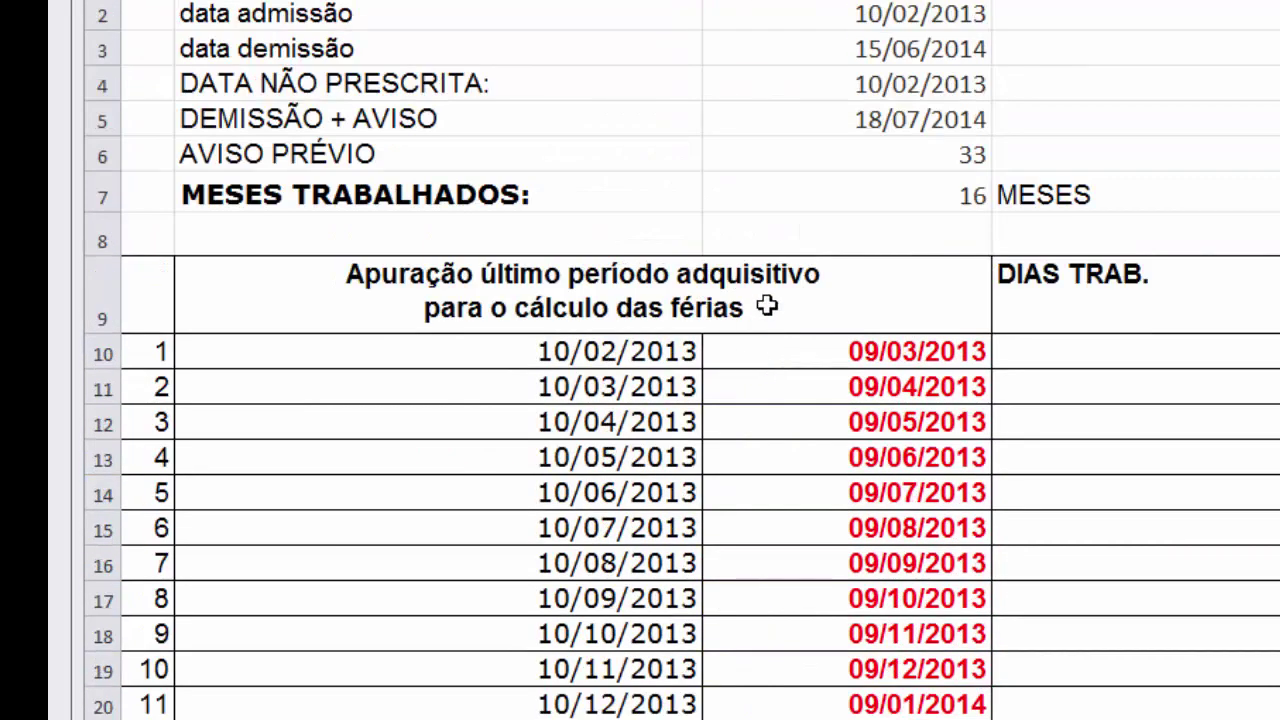
# - Copy the days-worked and twelfths formulas from D21:E21 into D28:E28 of the proportional vacation table
pyautogui.scroll(-7, 777, 121)
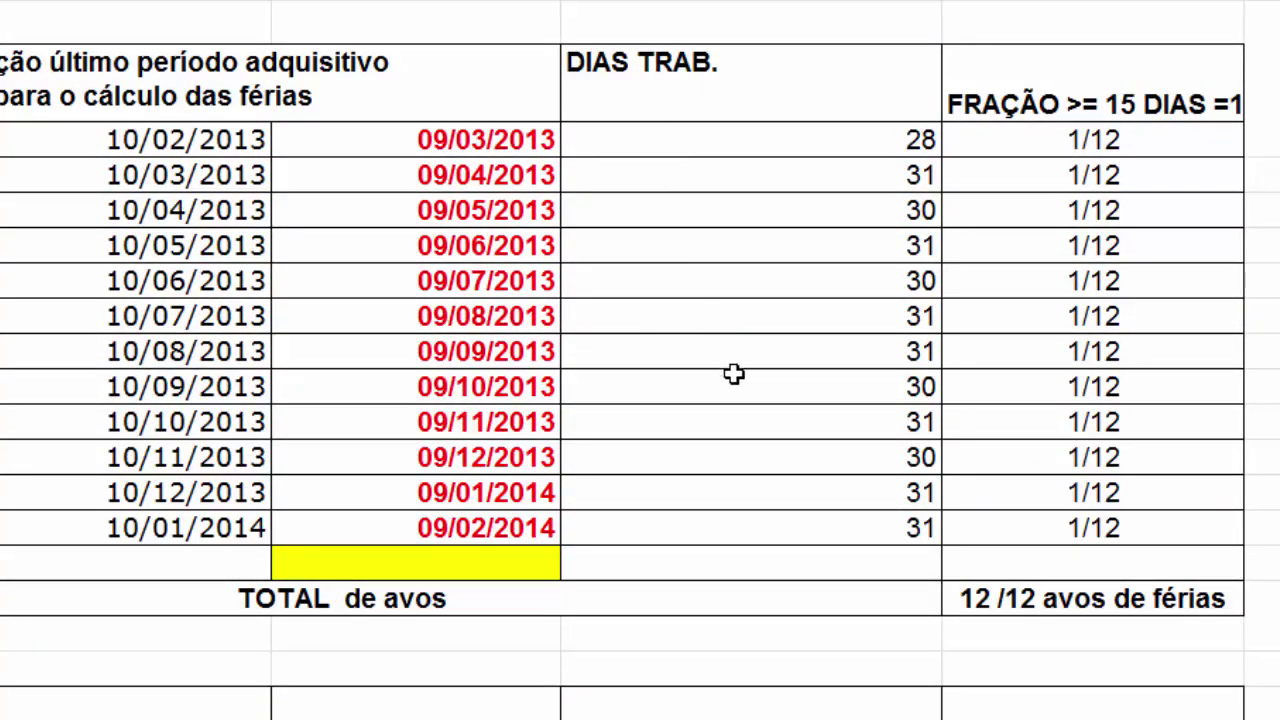
pyautogui.moveTo(742, 528); pyautogui.dragTo(1058, 530)
pyautogui.hotkey('ctrl', 'c')
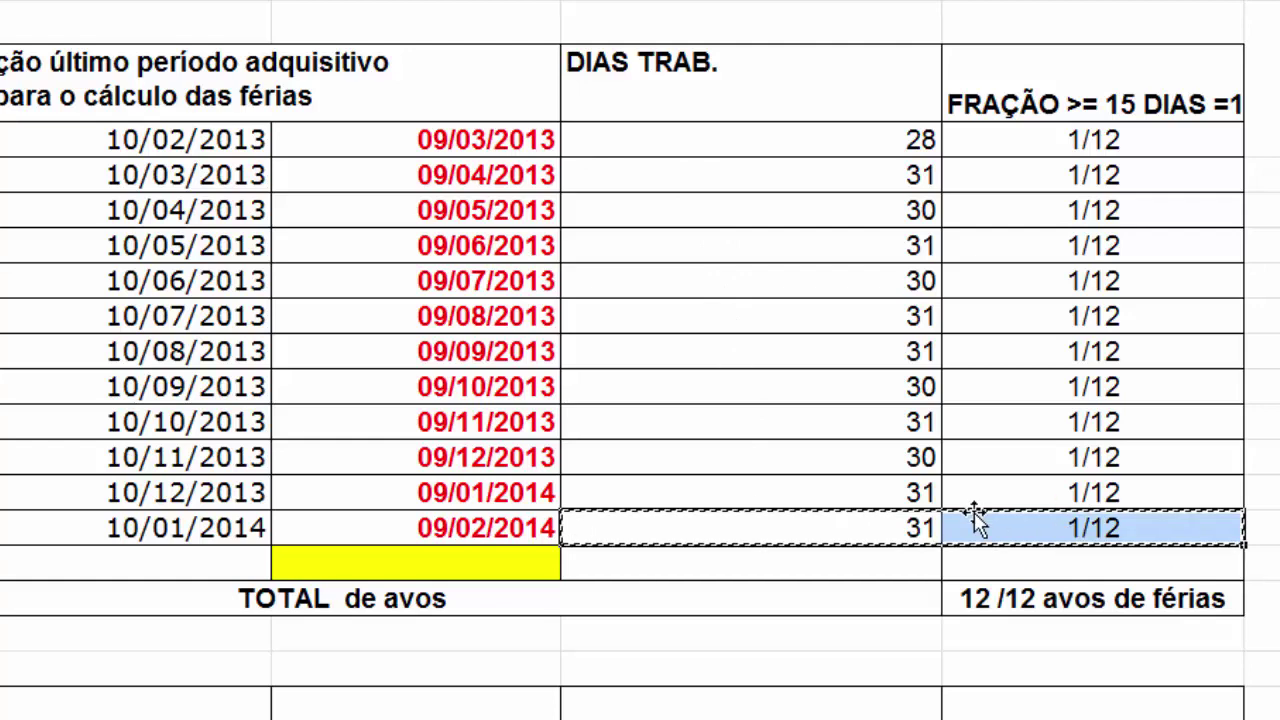
pyautogui.click(679, 401)
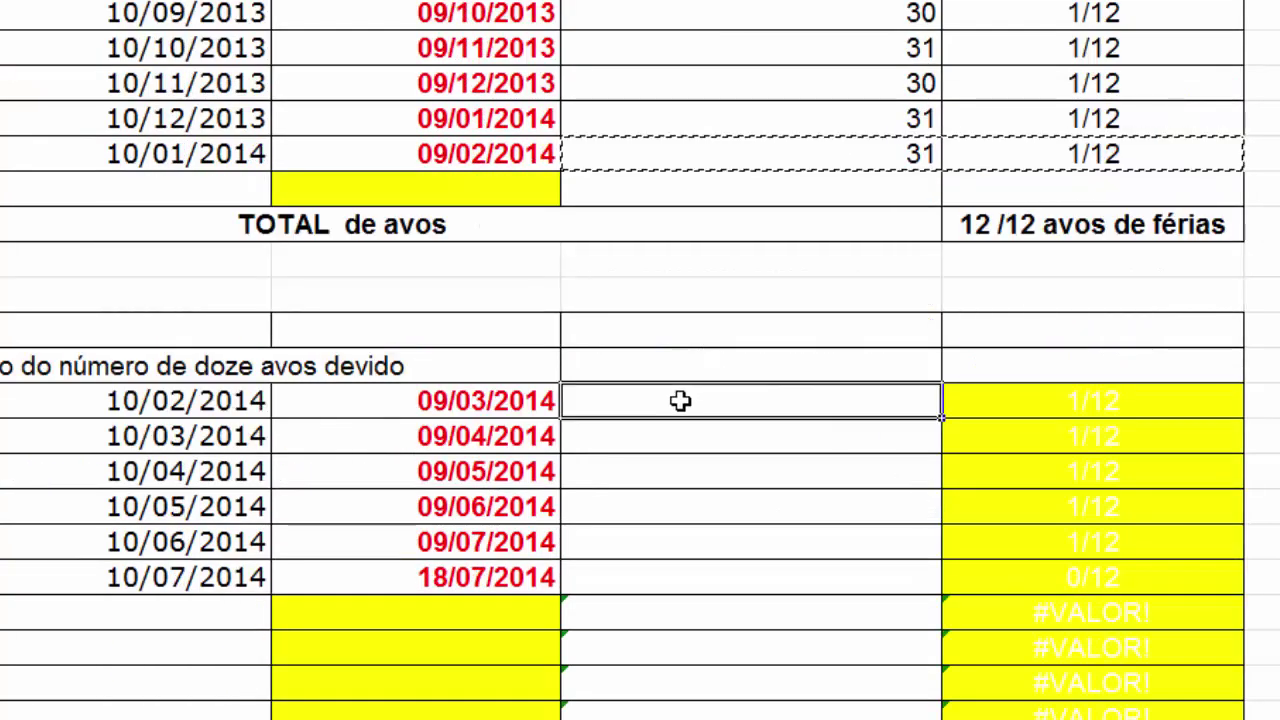
pyautogui.hotkey('ctrl', 'v')
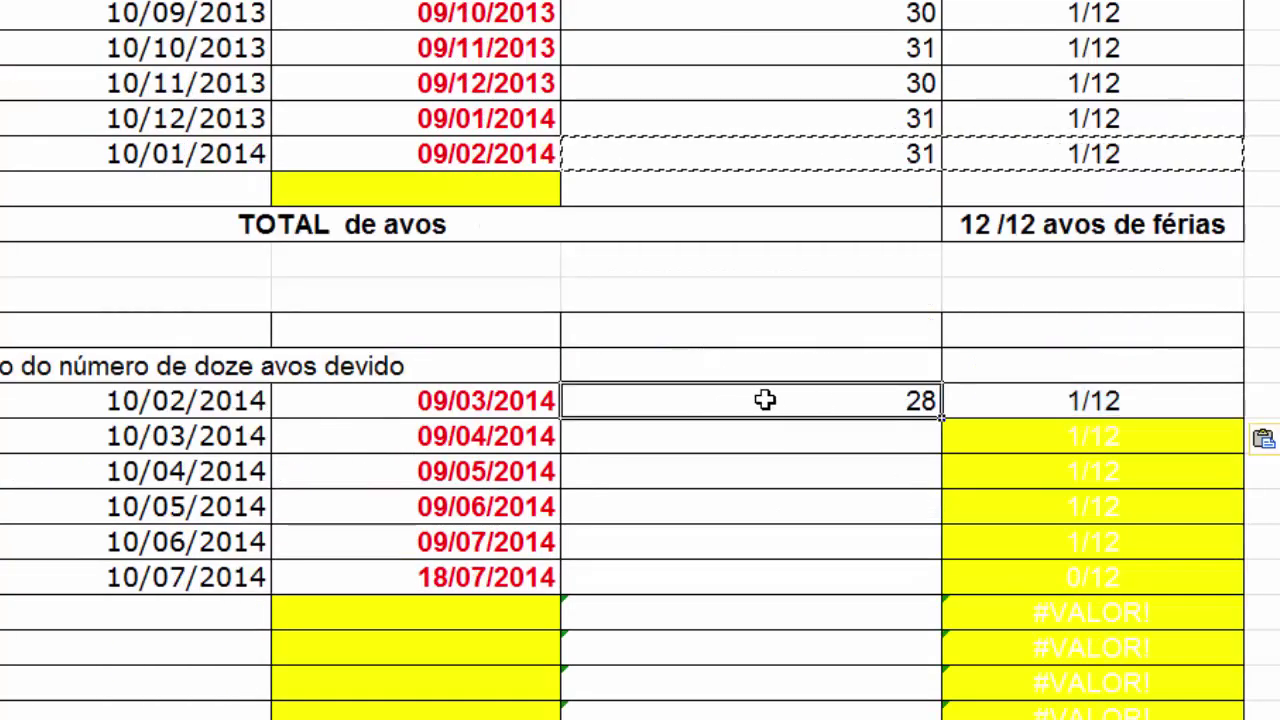
# - Fill the days-worked and twelfths formulas in D28:E28 down through row 39
pyautogui.press('Down')
pyautogui.click(1085, 401)
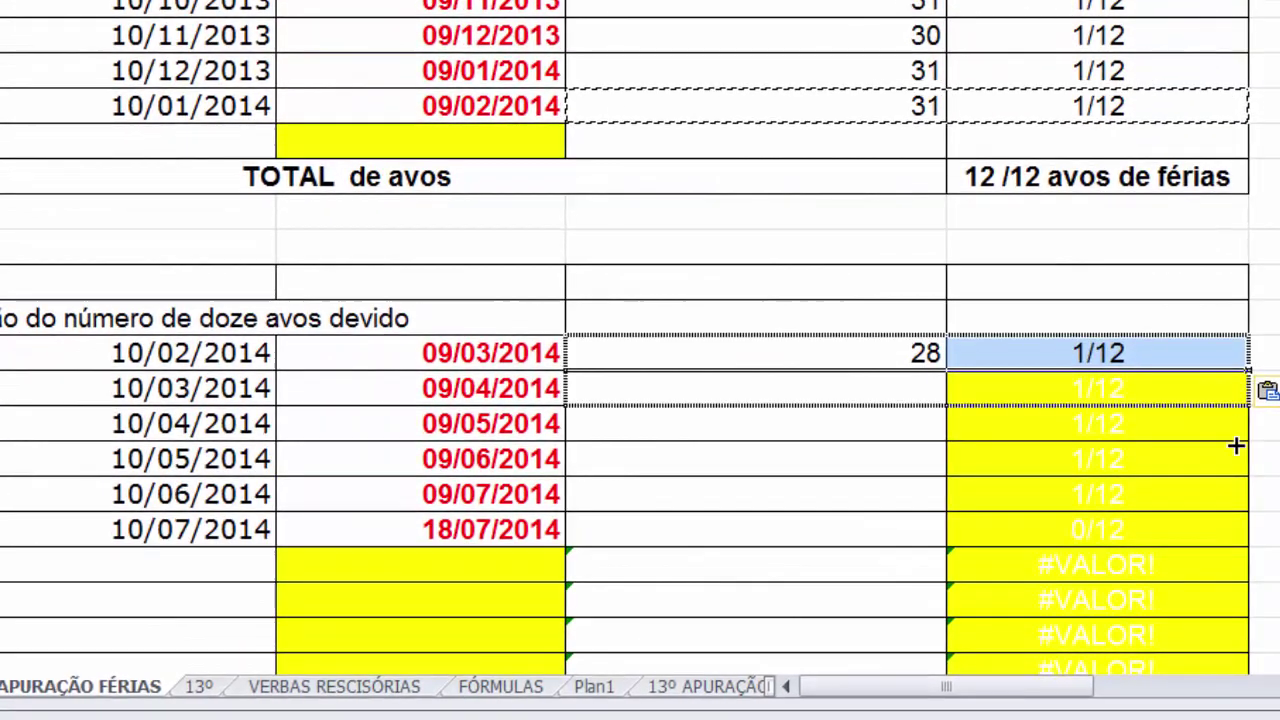
pyautogui.moveTo(1236, 445); pyautogui.dragTo(1215, 600)
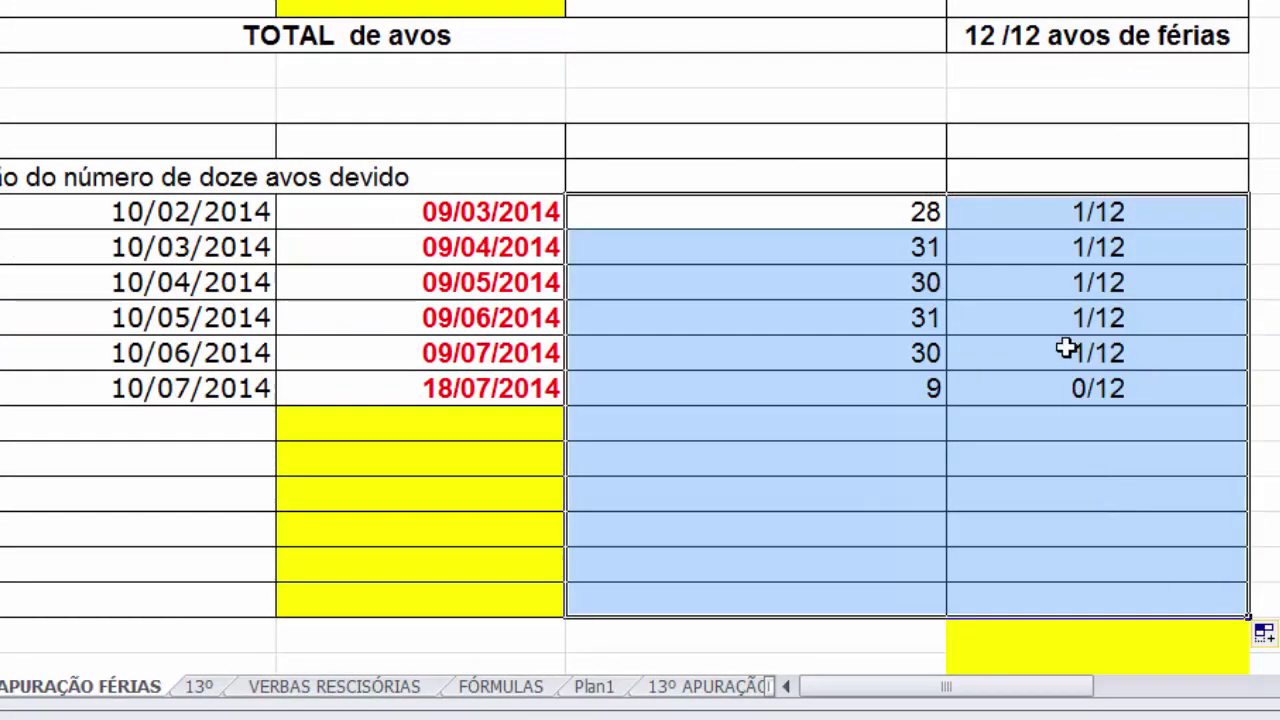
pyautogui.scroll(-2, 1020, 482)
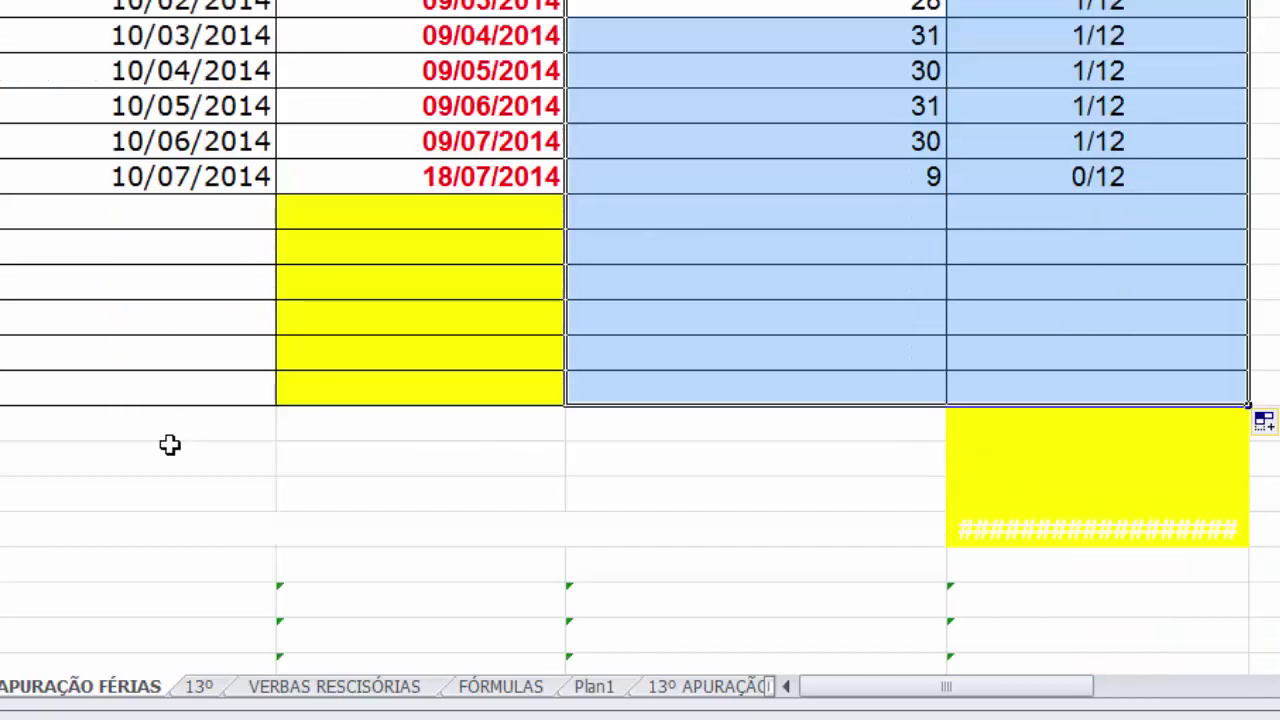
# - Turn the white text of the total labels and E43 below the table black and widen column E to fit E43's result
pyautogui.click(123, 445)
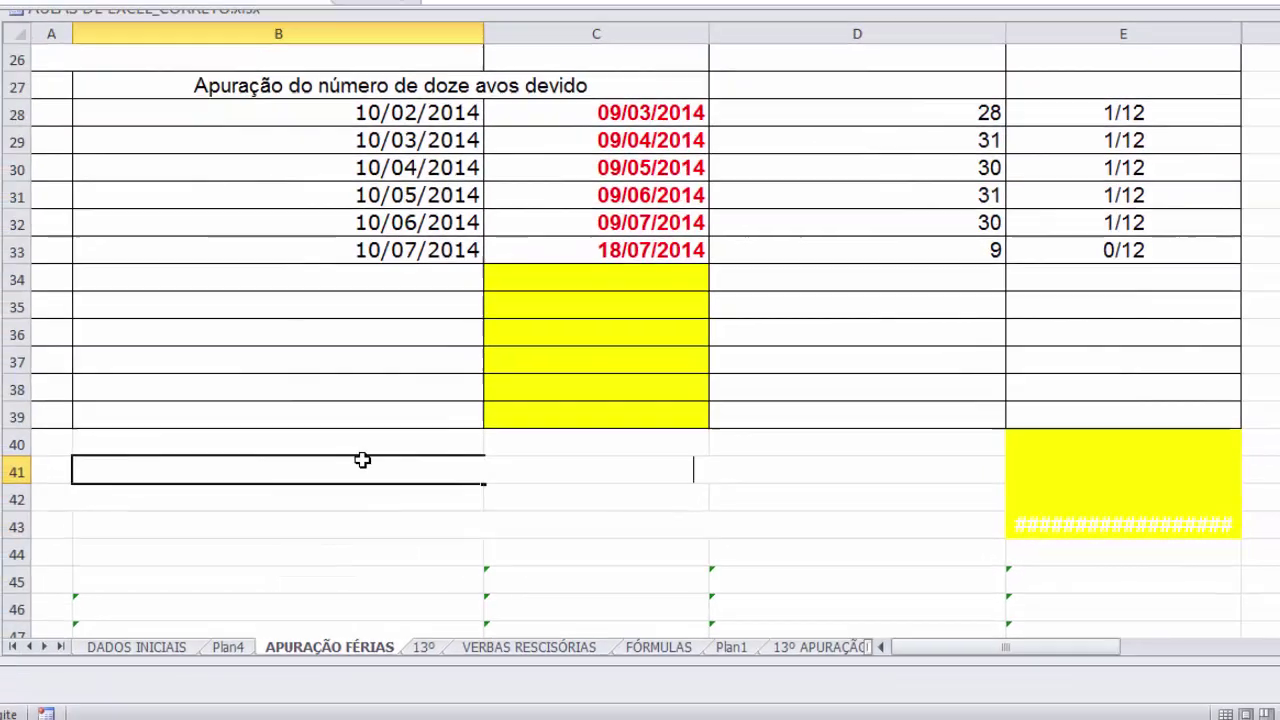
pyautogui.click(1056, 527)
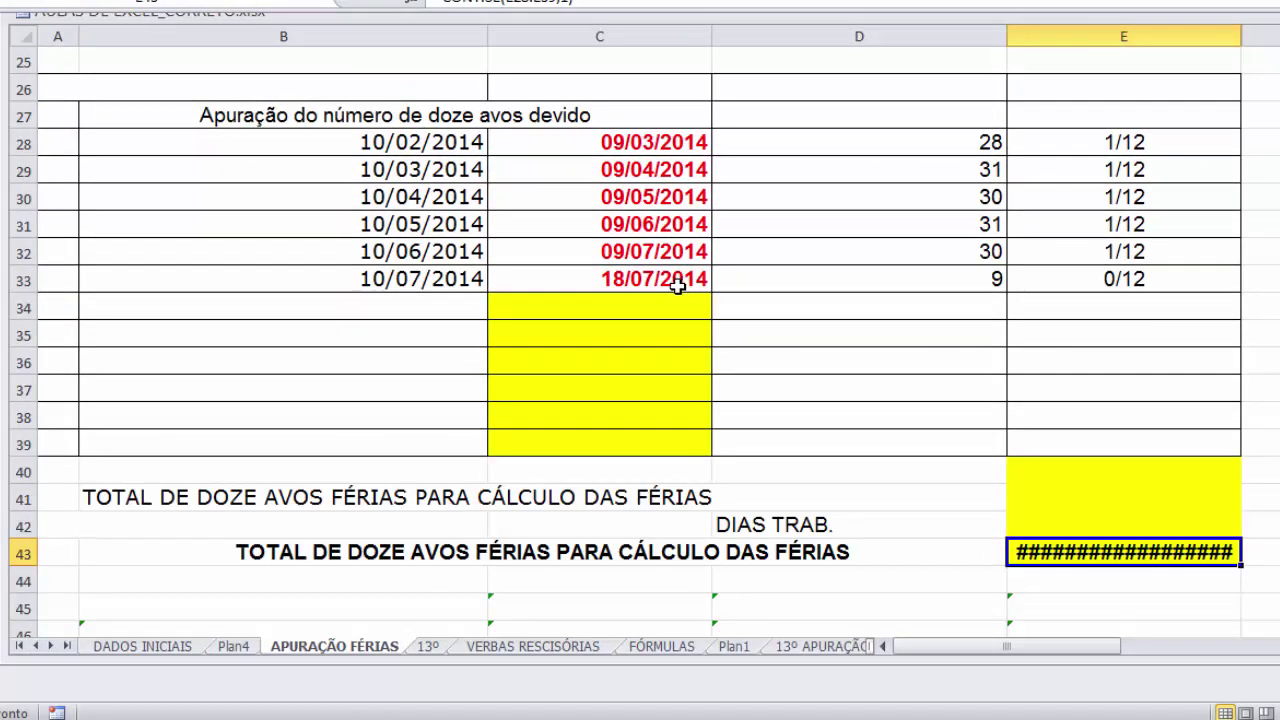
pyautogui.moveTo(1240, 36); pyautogui.dragTo(1279, 36)
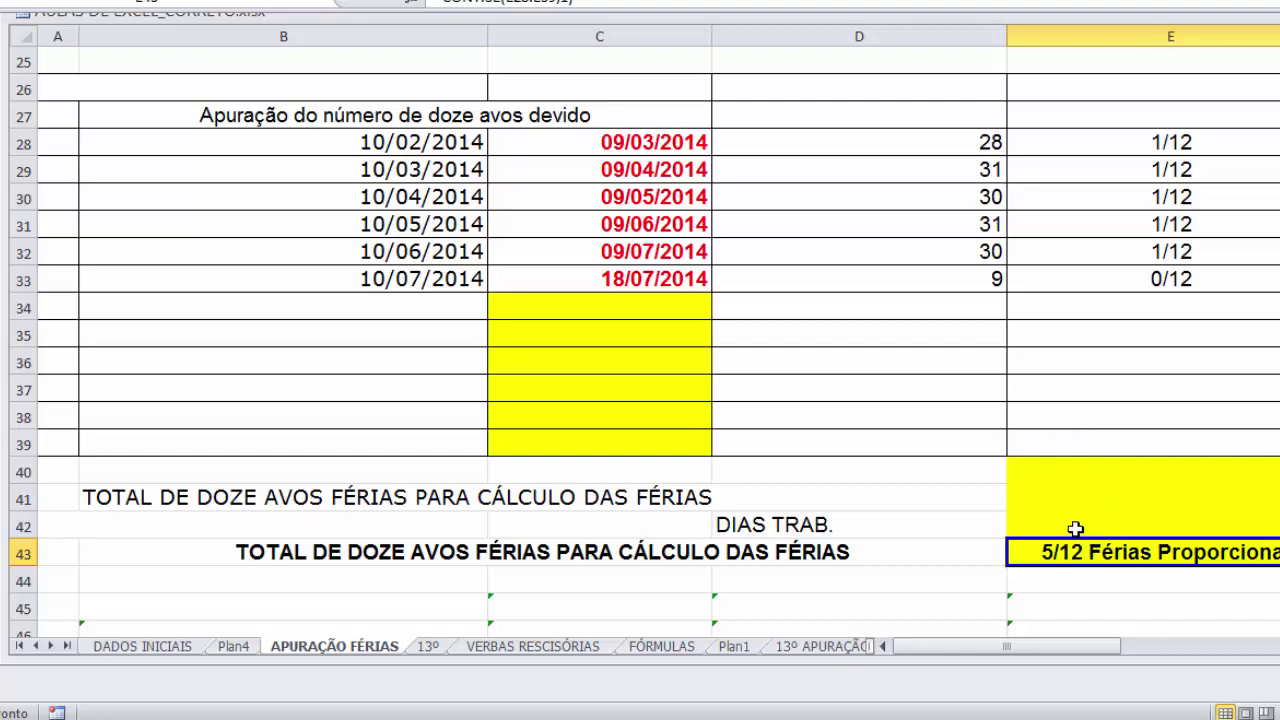
# - Compare the SOMA total formula in E23 with the CONT.SE total formula in E43 and the range E28:E39 it counts
pyautogui.scroll(7, 1076, 526)
pyautogui.scroll(-2, 1077, 563)
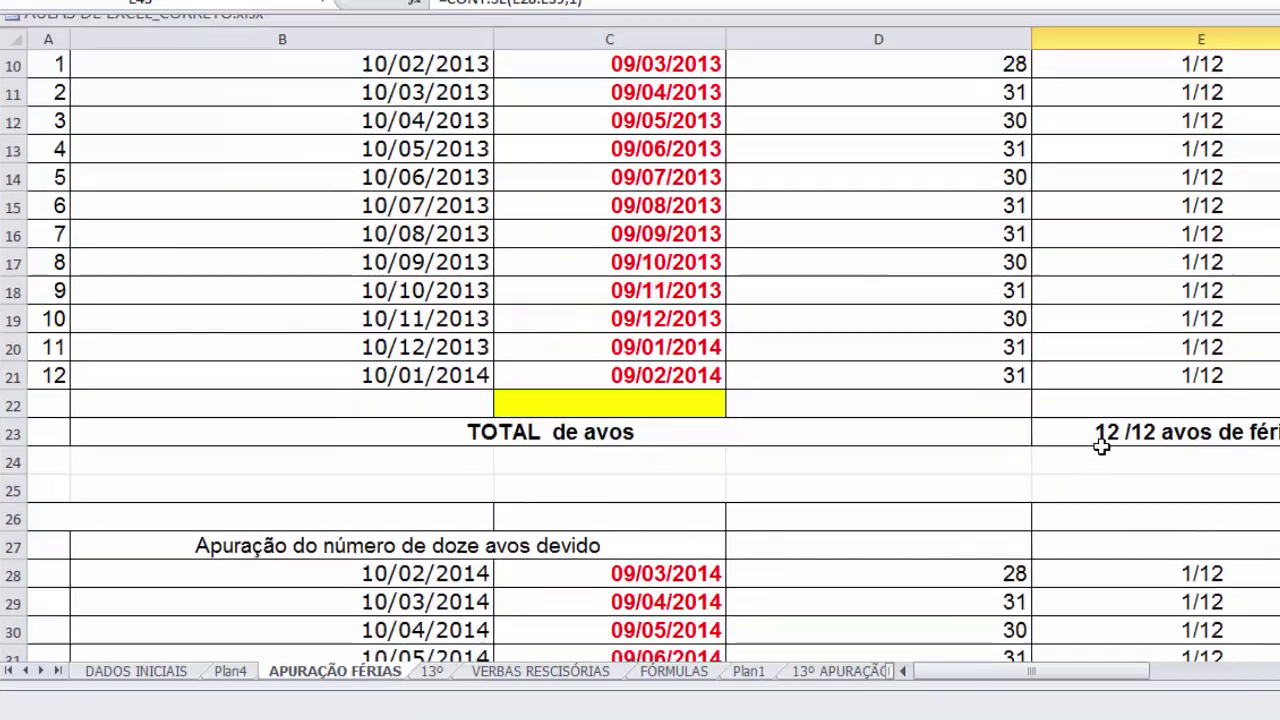
pyautogui.click(1100, 443)
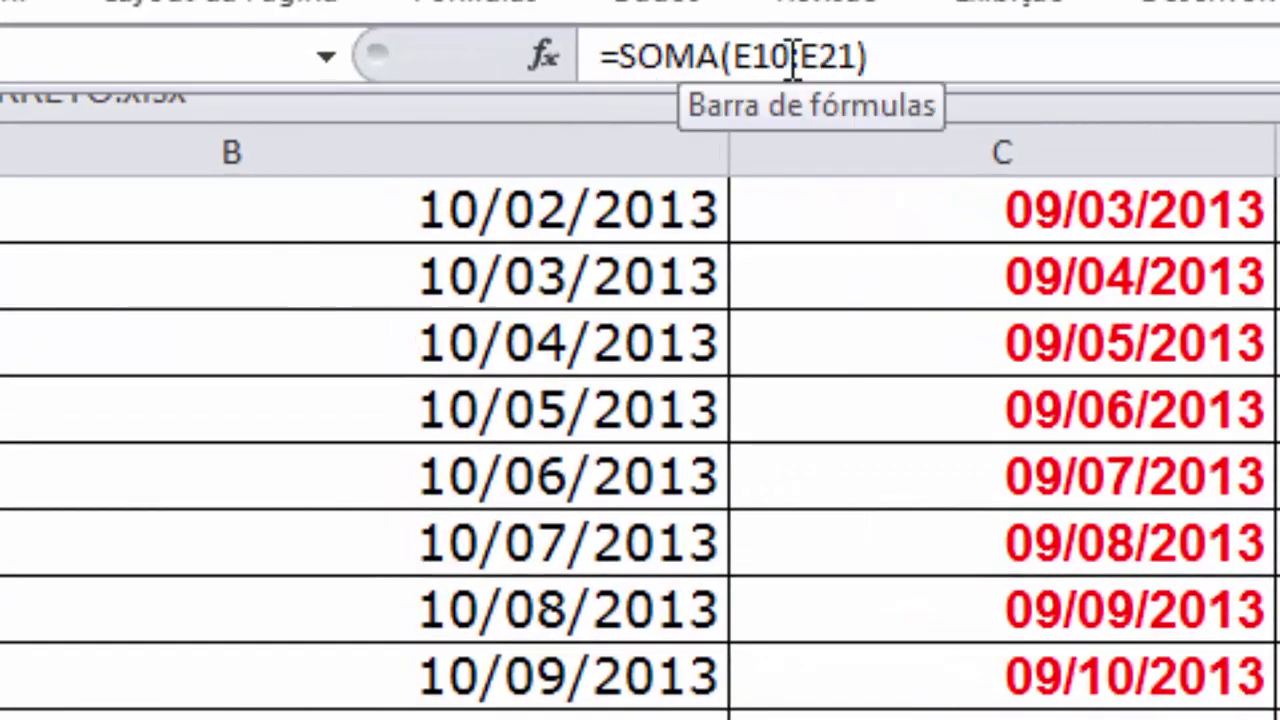
pyautogui.scroll(-3, 640, 450)
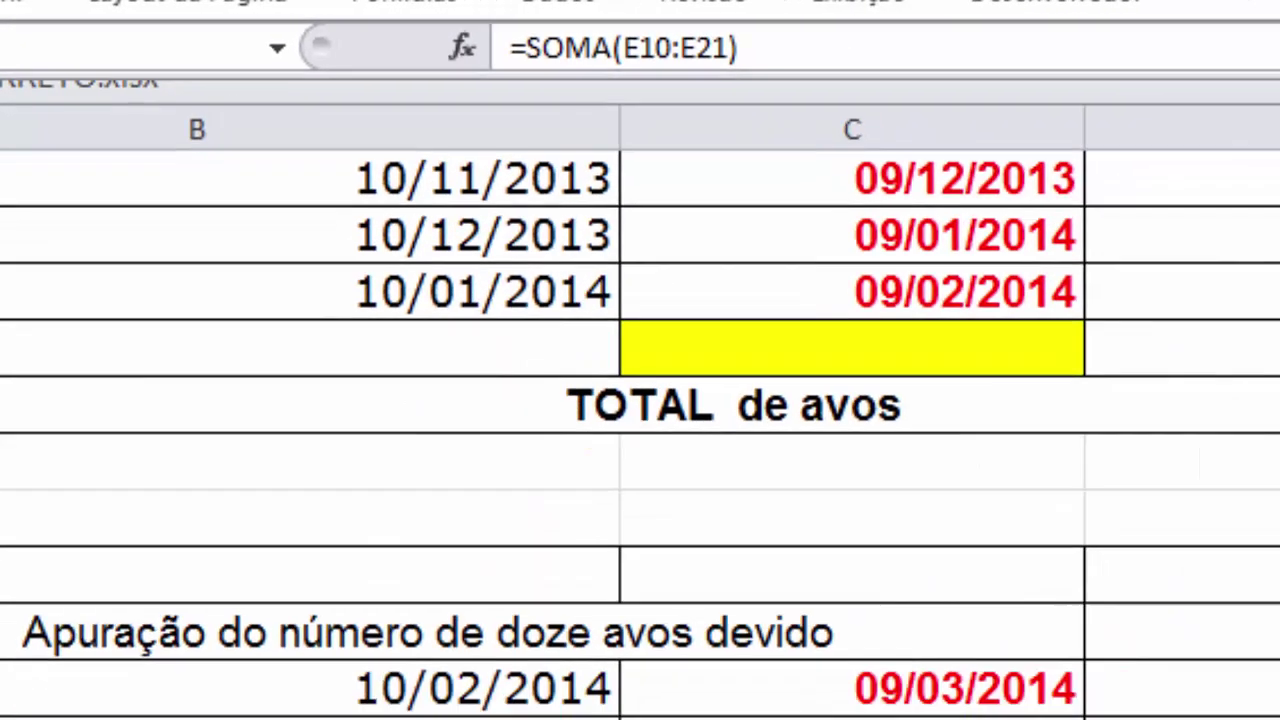
pyautogui.scroll(-4, 875, 328)
pyautogui.scroll(2, 875, 328)
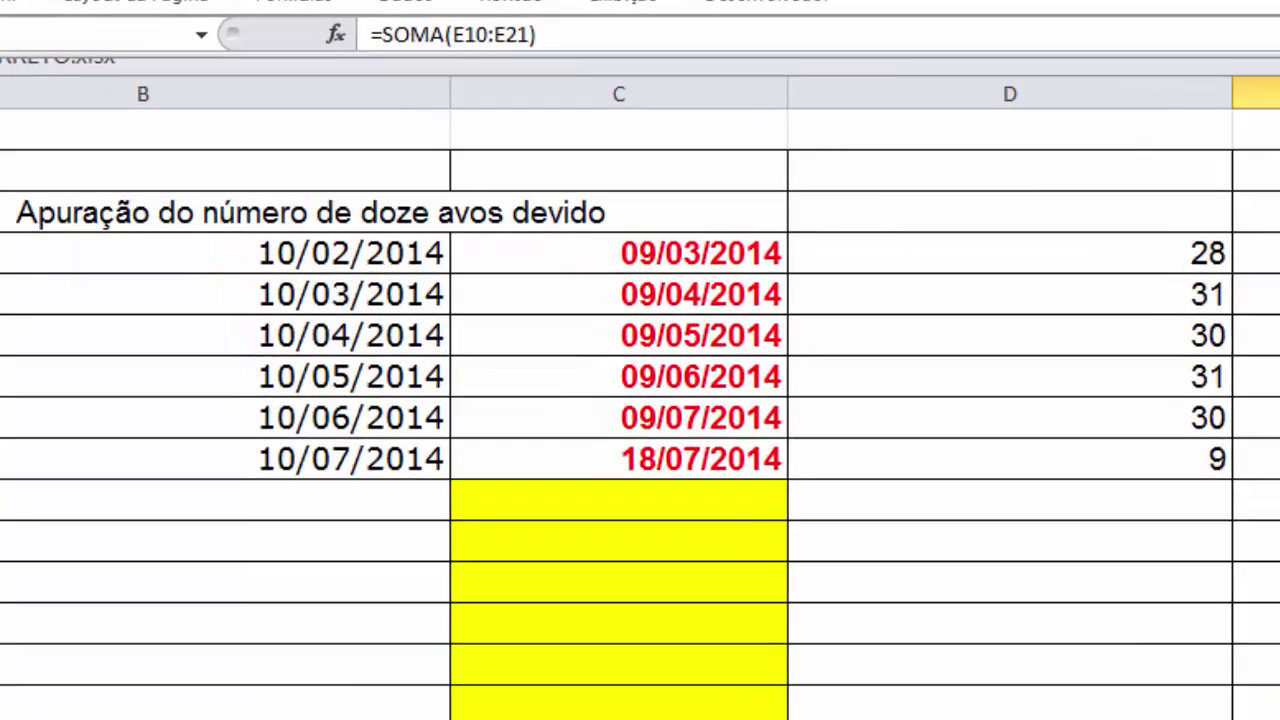
pyautogui.click(934, 603)
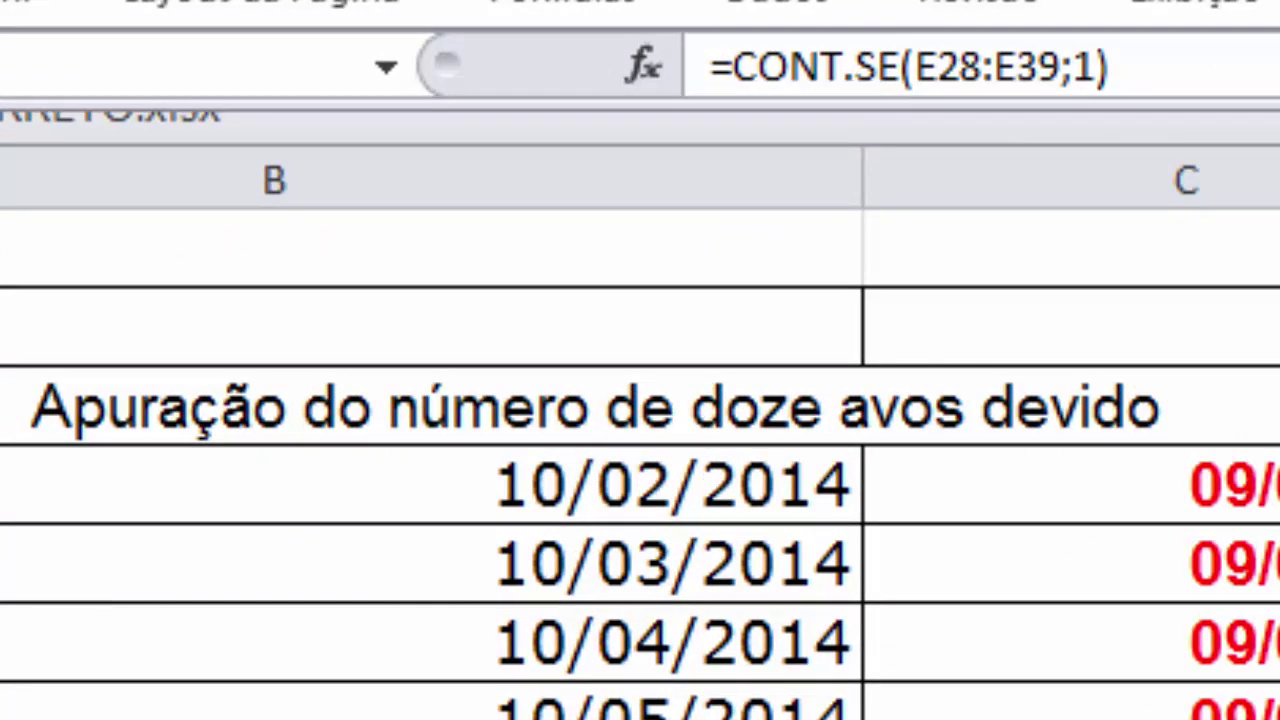
pyautogui.click(1279, 485)
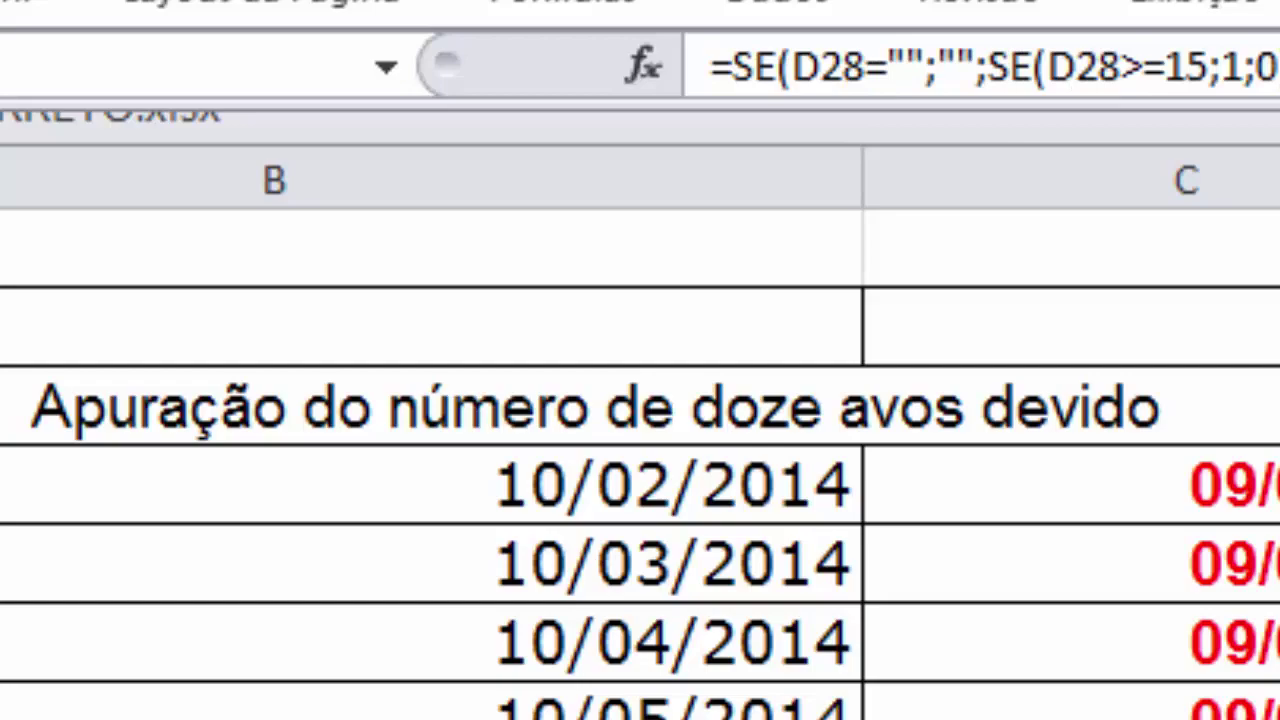
pyautogui.moveTo(1030, 159); pyautogui.dragTo(1024, 439)
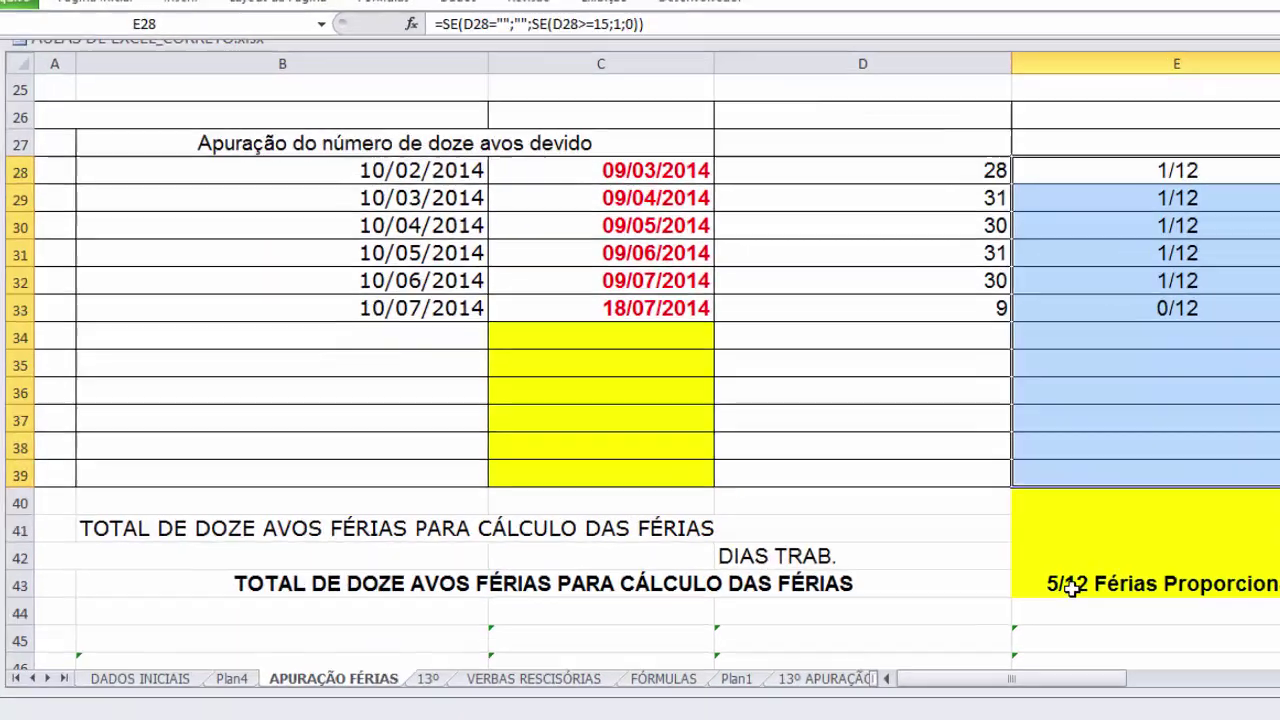
pyautogui.click(1050, 545)
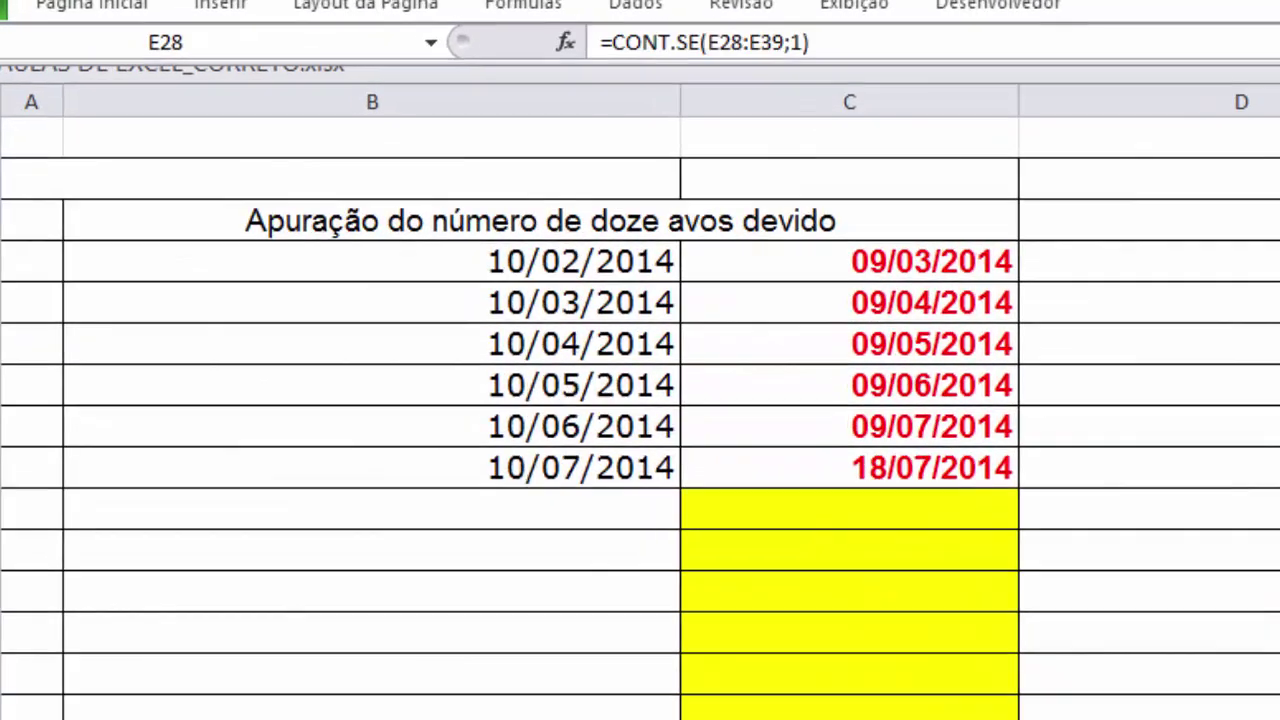
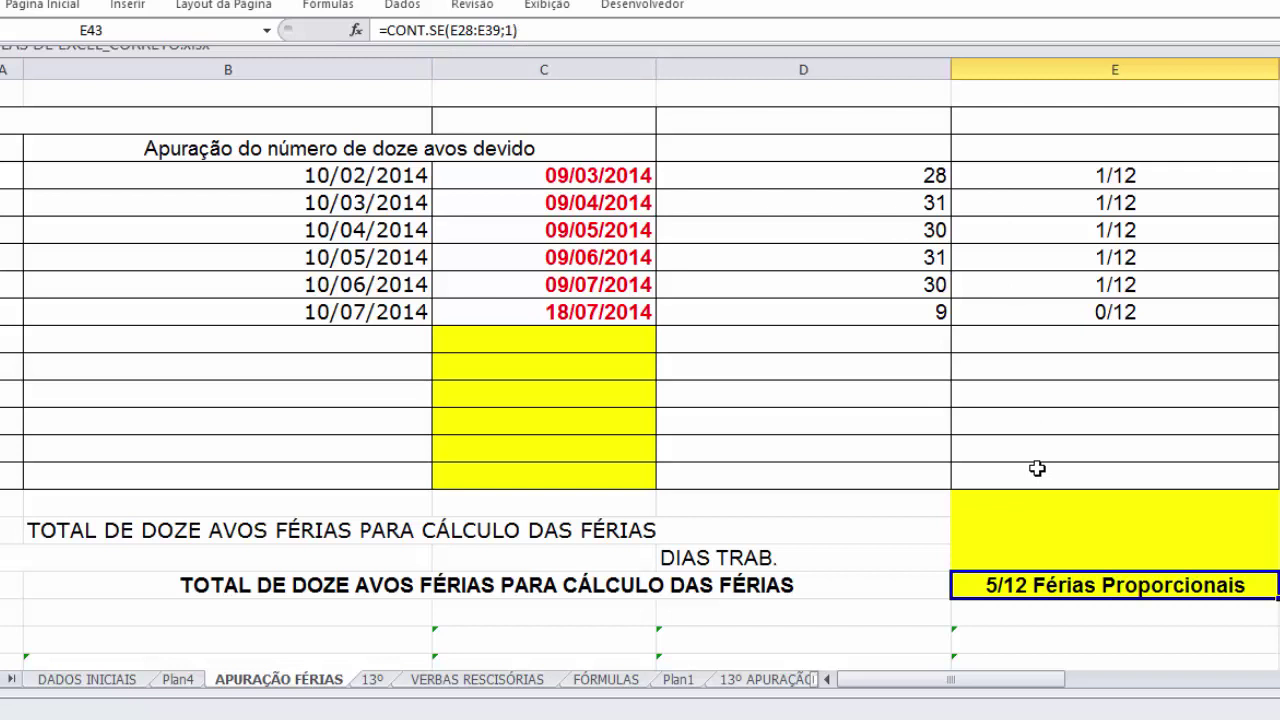
pyautogui.press('Down')
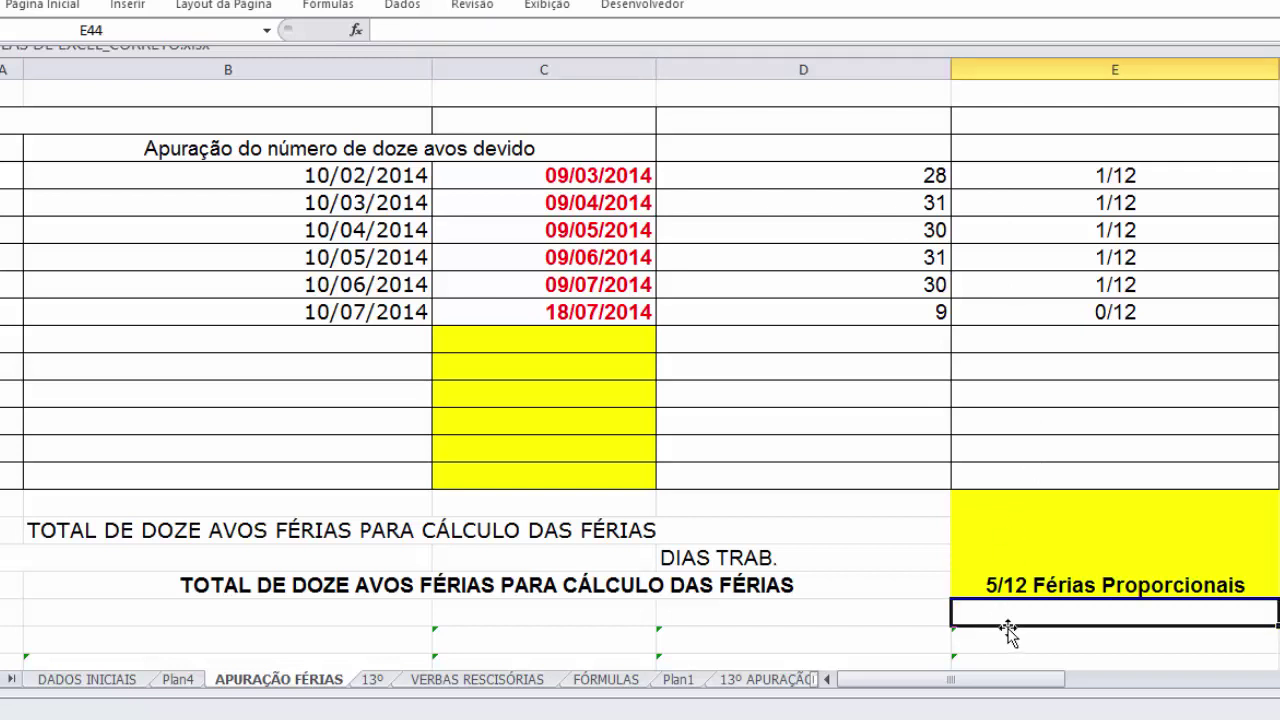
# - Inspect the custom number format applied to the proportional vacation total in E43
pyautogui.click(1014, 586)
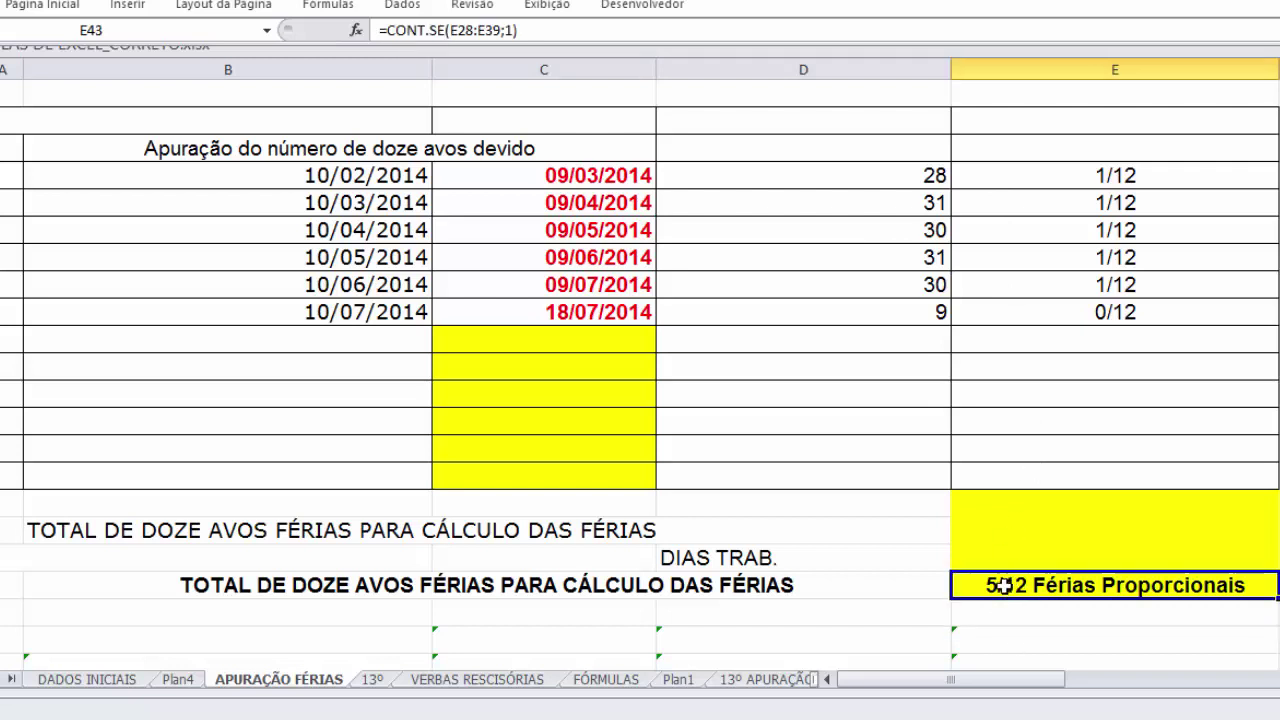
pyautogui.rightClick(1004, 586)
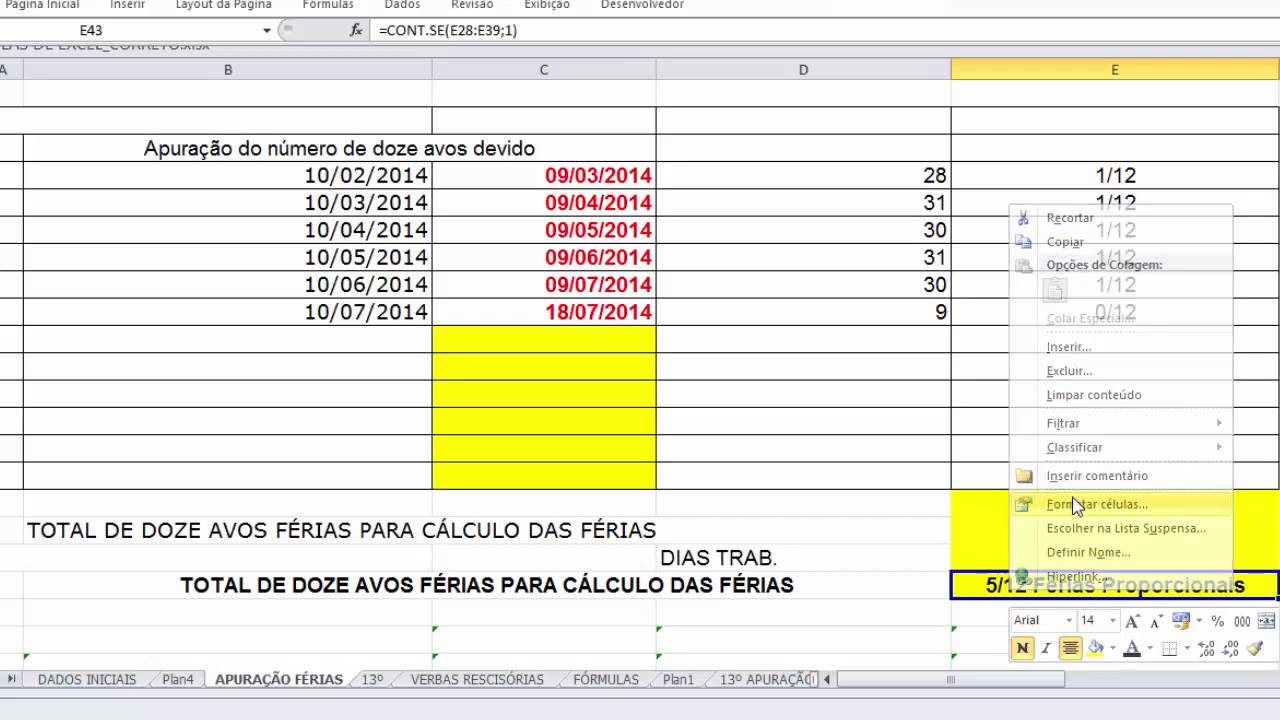
pyautogui.click(1076, 506)
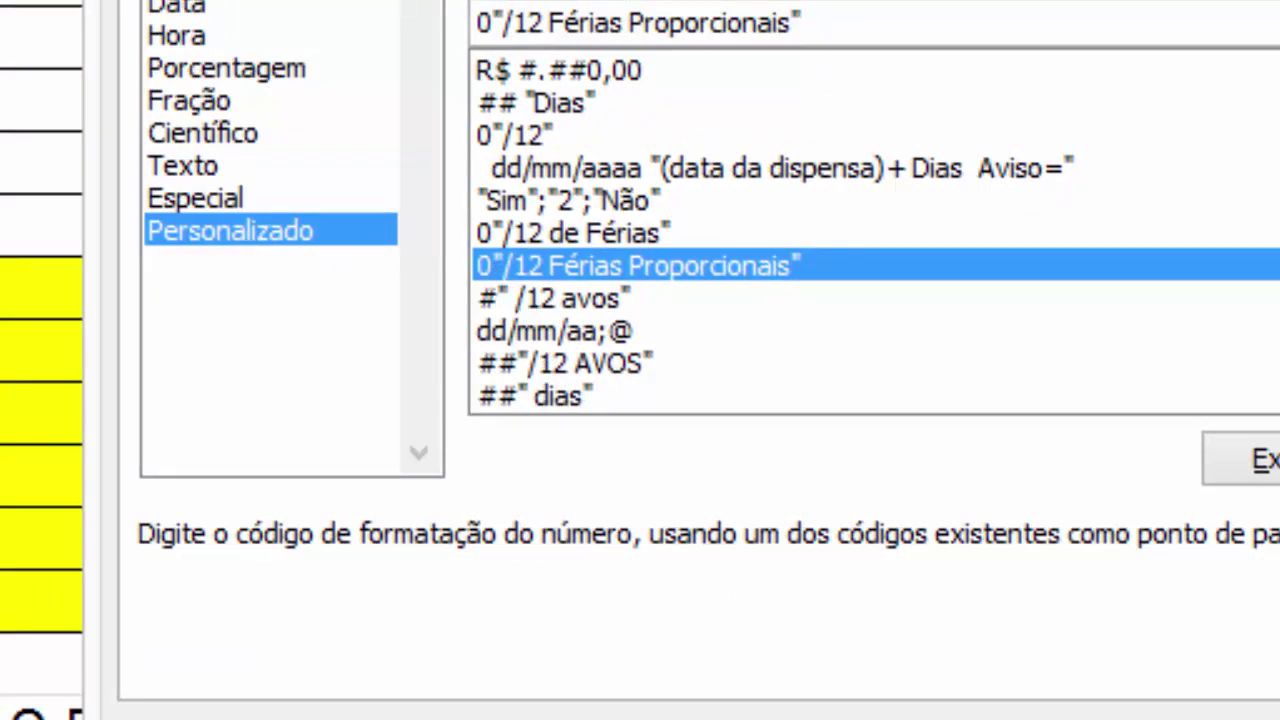
pyautogui.press('Escape')
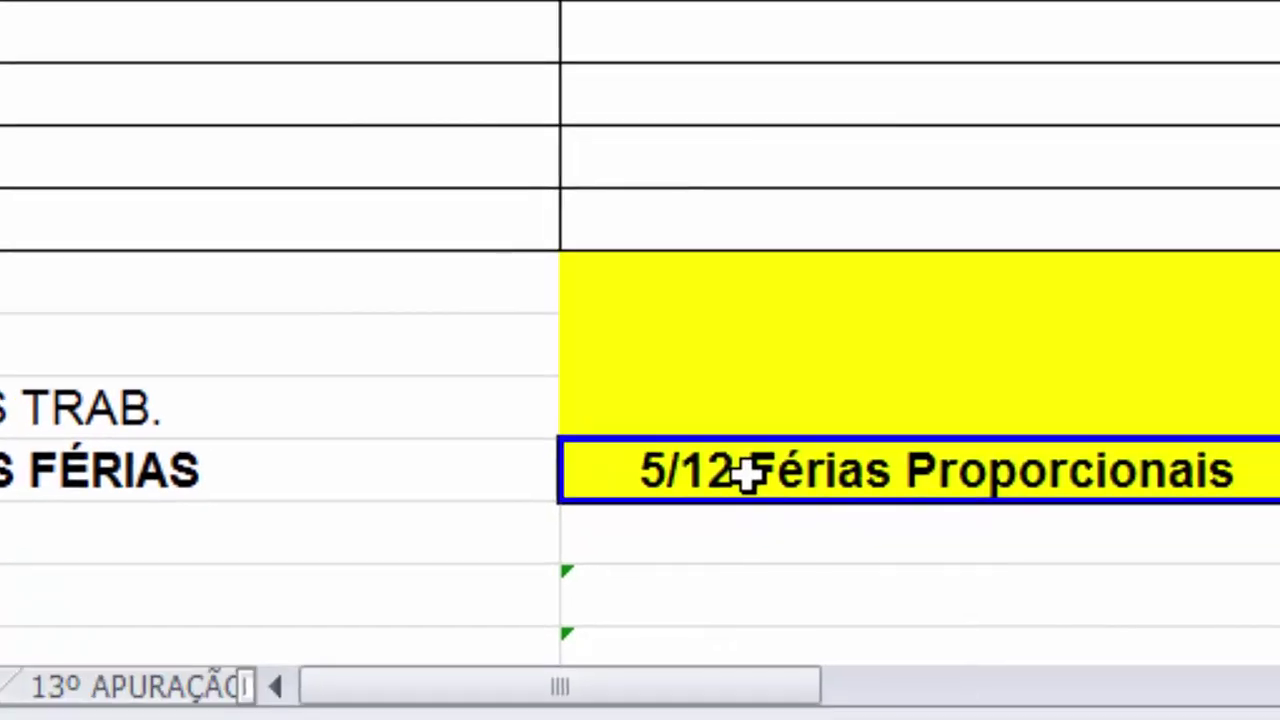
# - Change E43's custom number format to 0"/12 de Férias avos Proporcionais"
pyautogui.rightClick(748, 474)
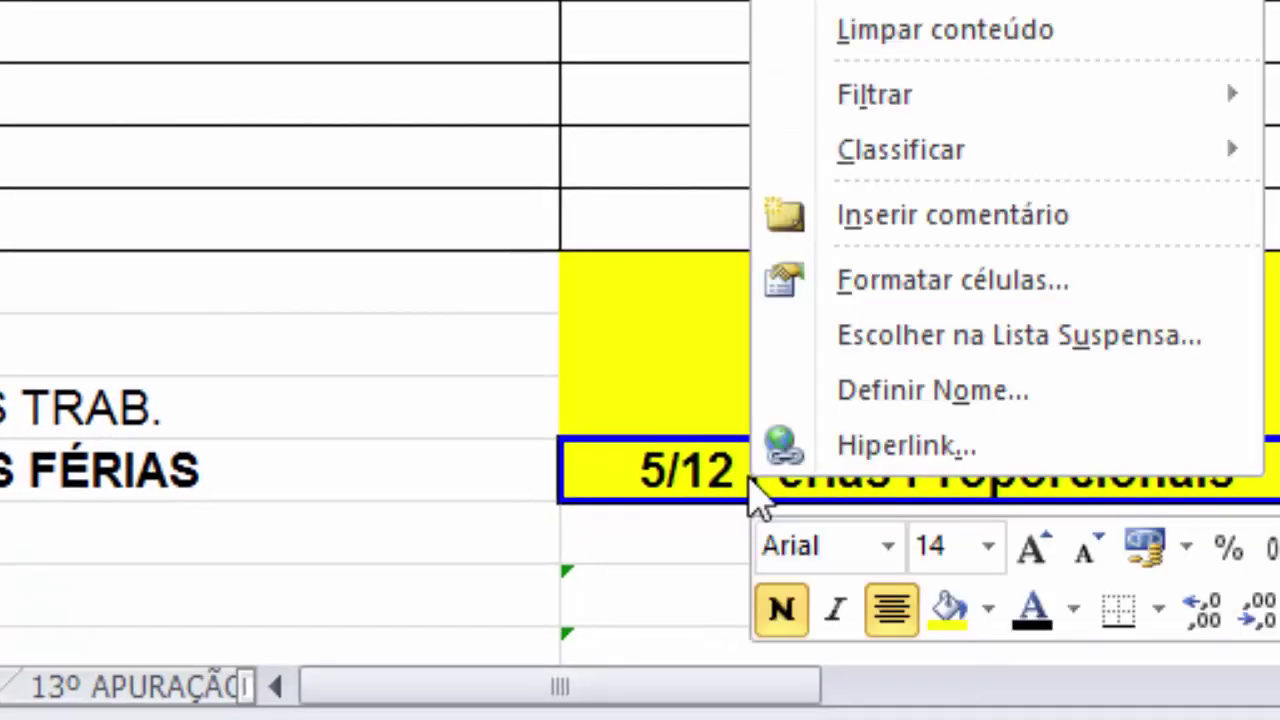
pyautogui.click(860, 290)
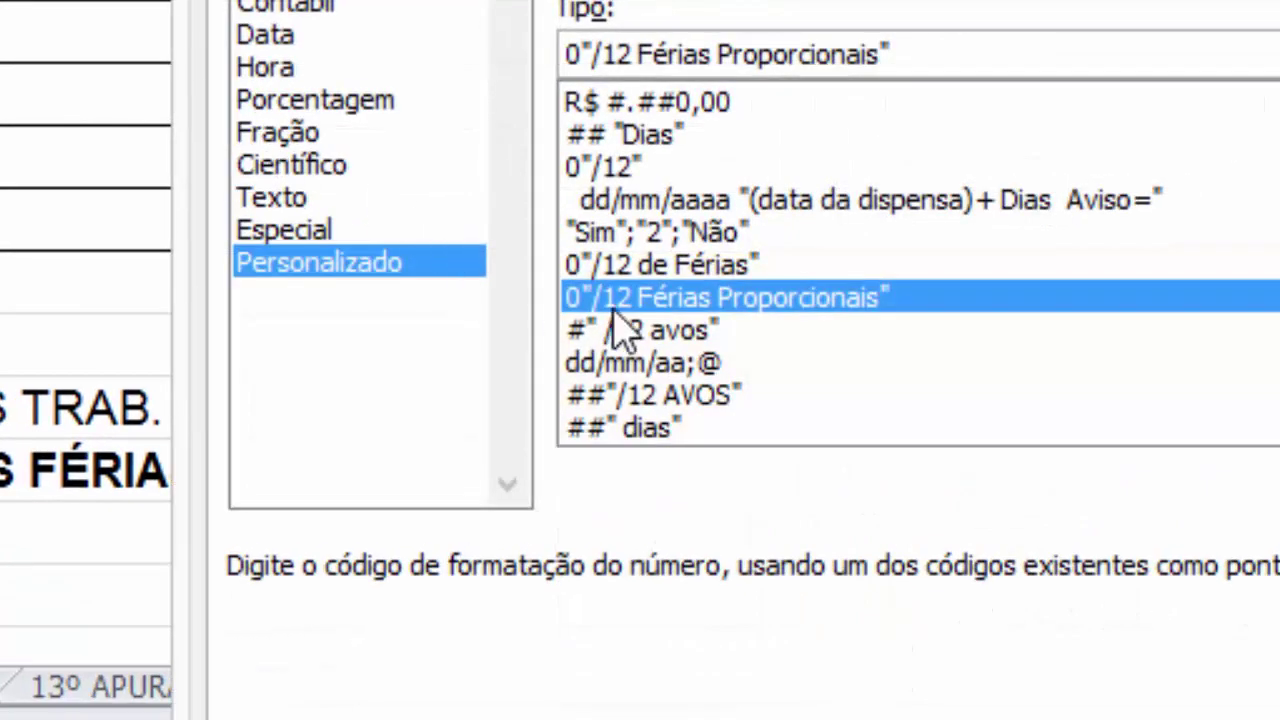
pyautogui.click(703, 50)
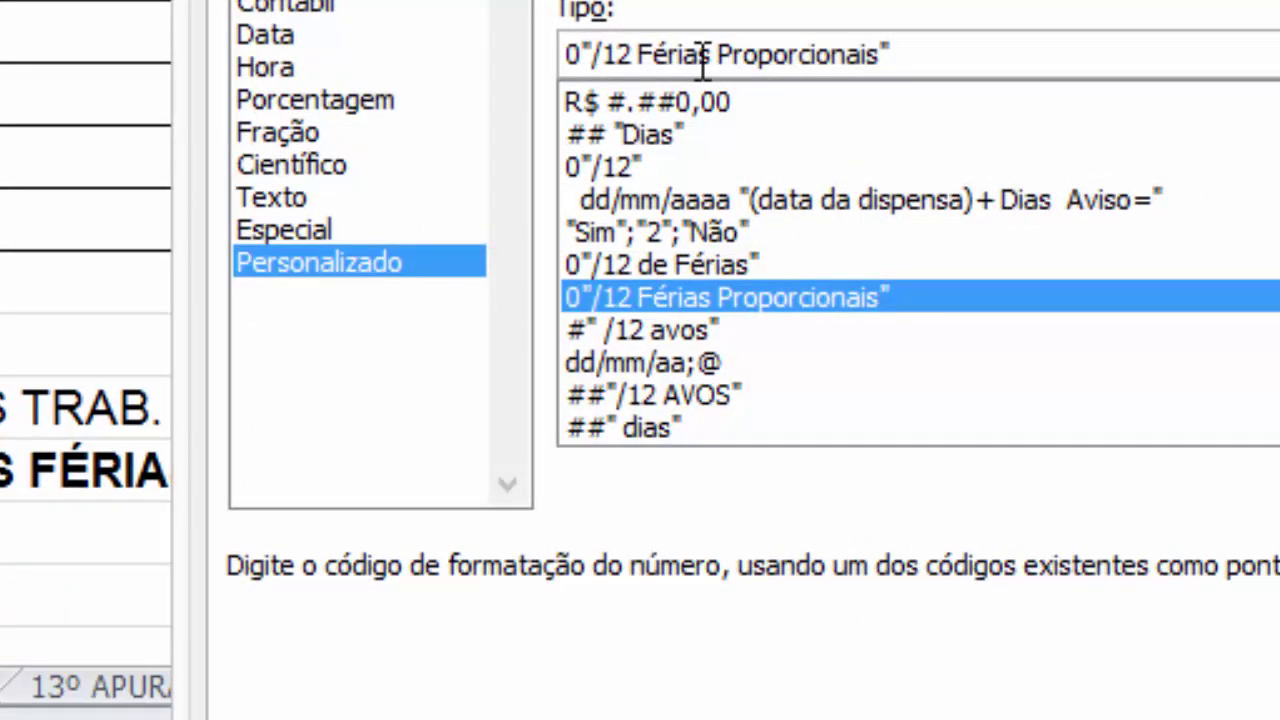
pyautogui.click(712, 52)
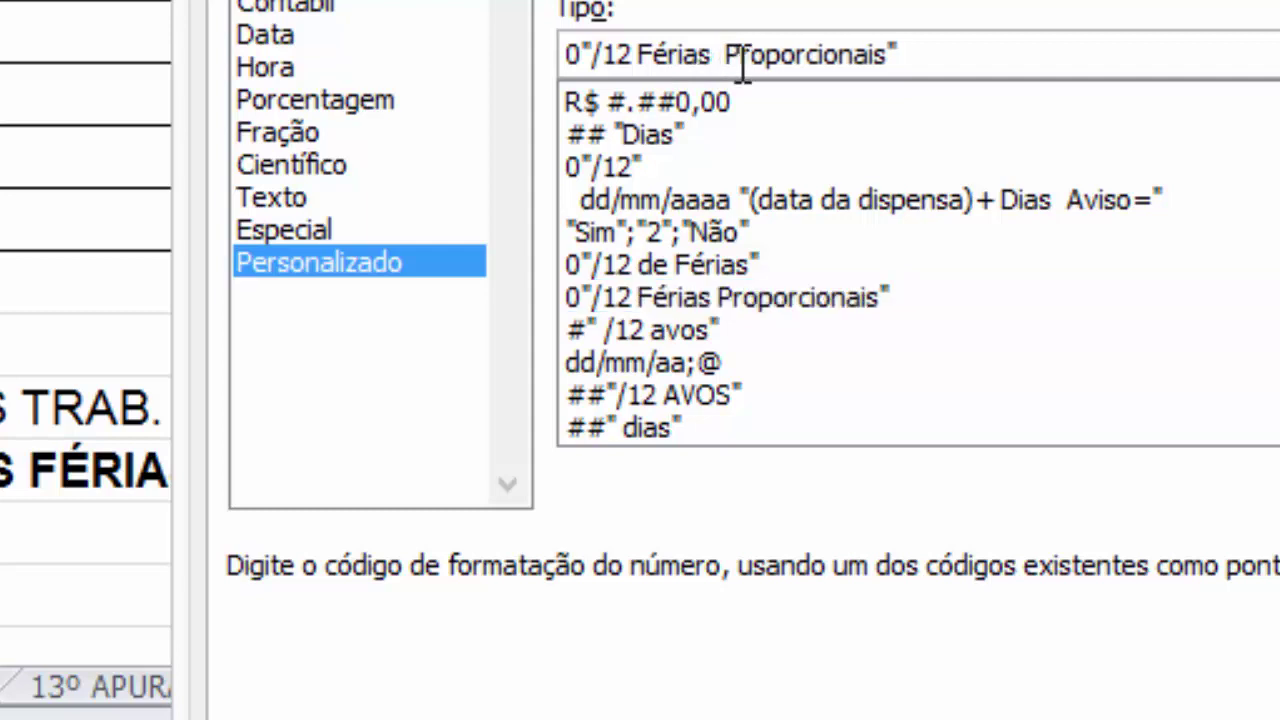
pyautogui.write('avos')
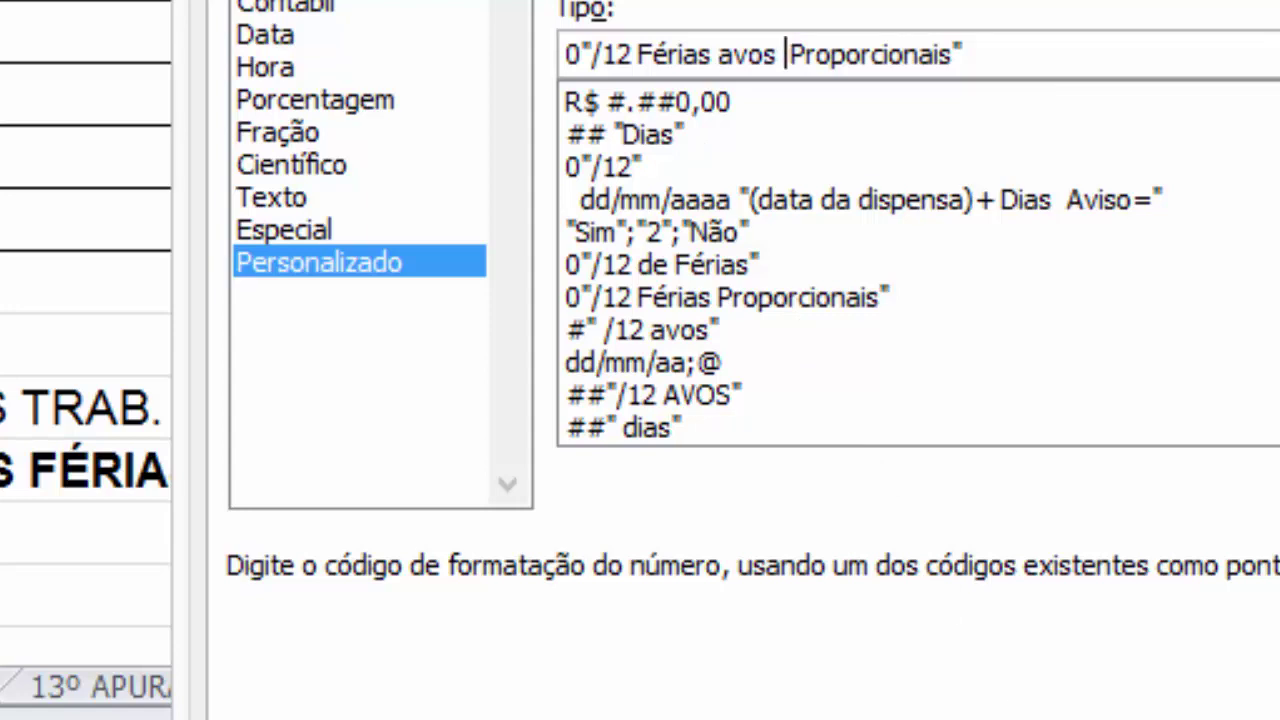
pyautogui.click(640, 56)
pyautogui.write('de')
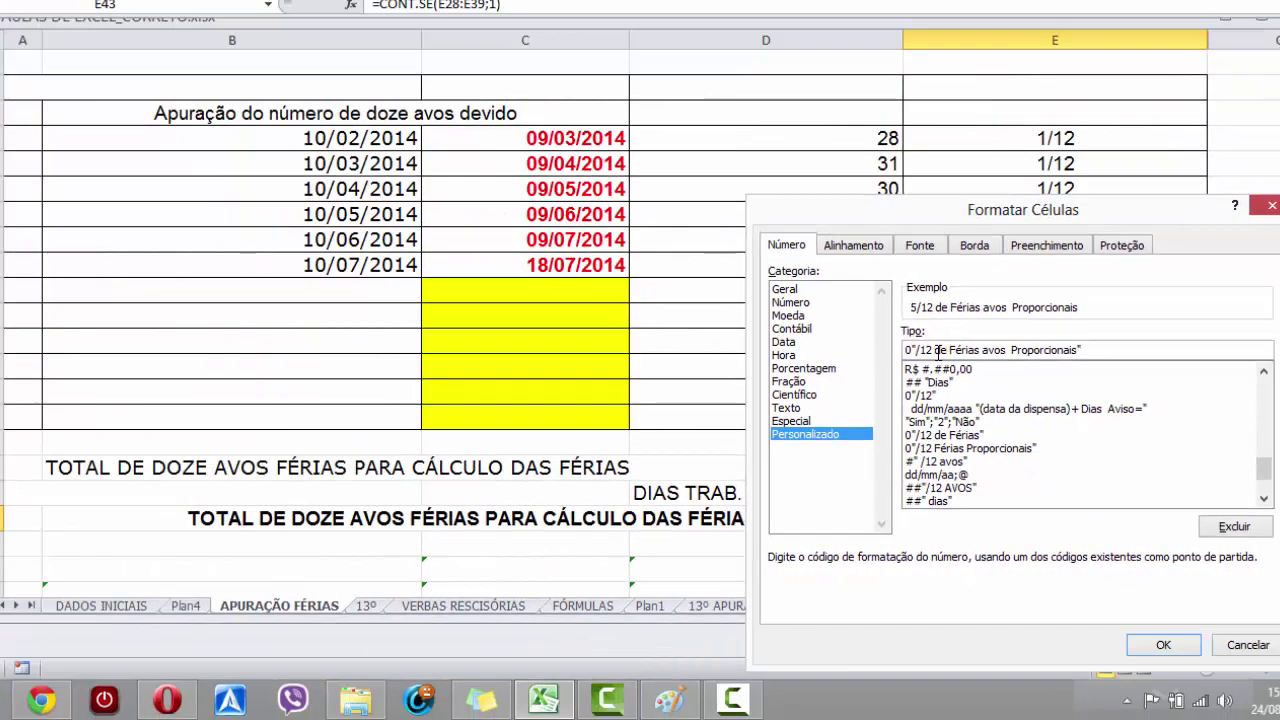
pyautogui.click(1163, 644)
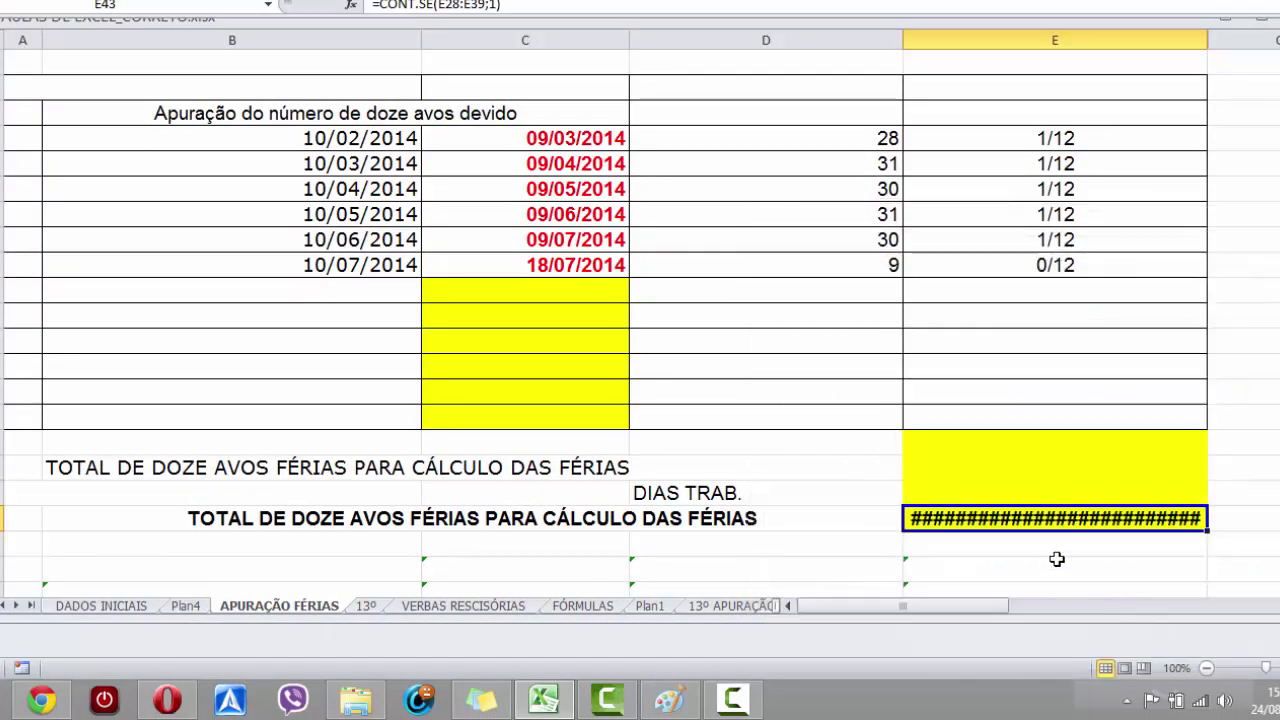
# - Narrow column E and merge and center E43 with the neighbouring cell in column G to fit its text
pyautogui.moveTo(1208, 39); pyautogui.dragTo(1276, 39)
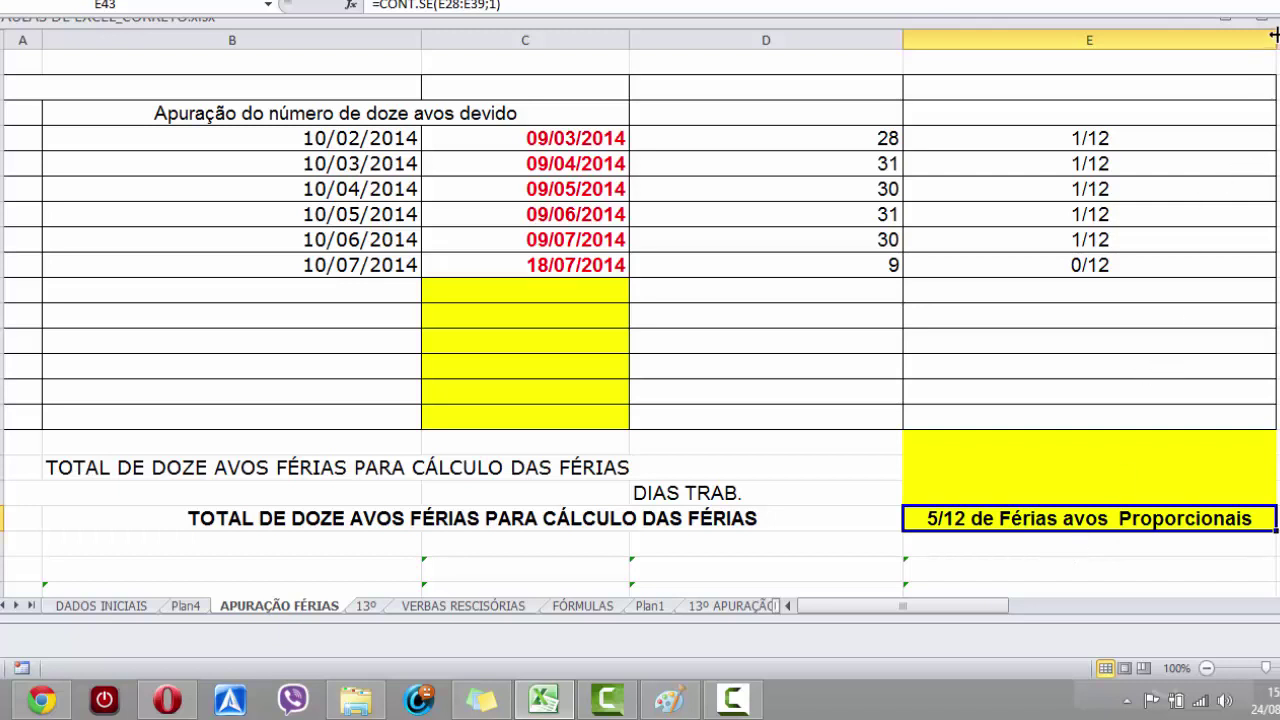
pyautogui.moveTo(1274, 36); pyautogui.dragTo(1153, 77)
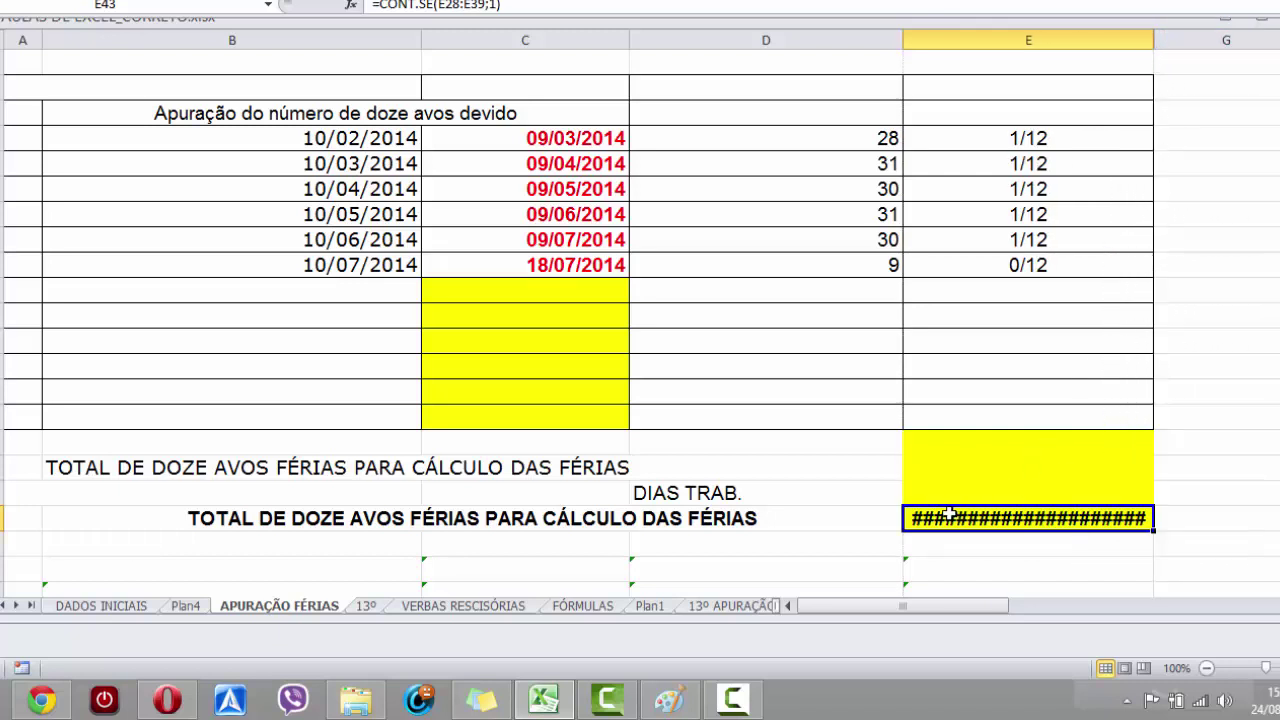
pyautogui.moveTo(1082, 515); pyautogui.dragTo(1229, 512)
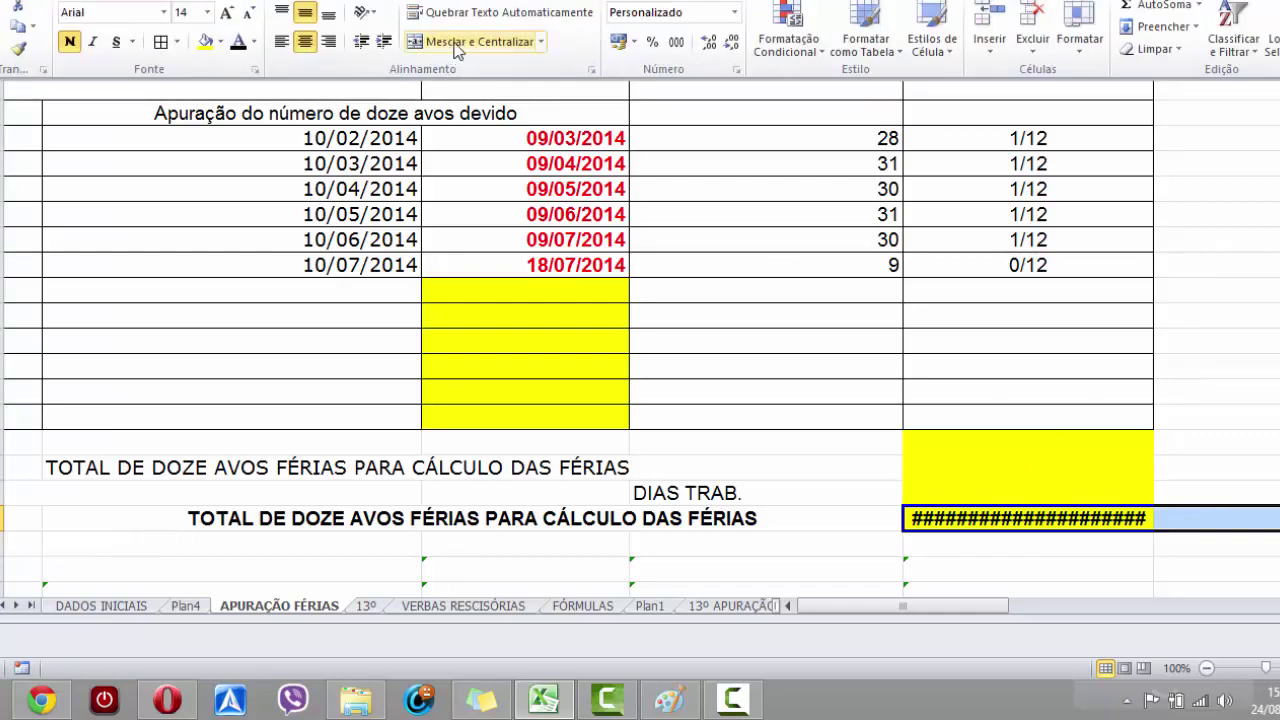
pyautogui.click(457, 40)
pyautogui.scroll(8, 1114, 397)
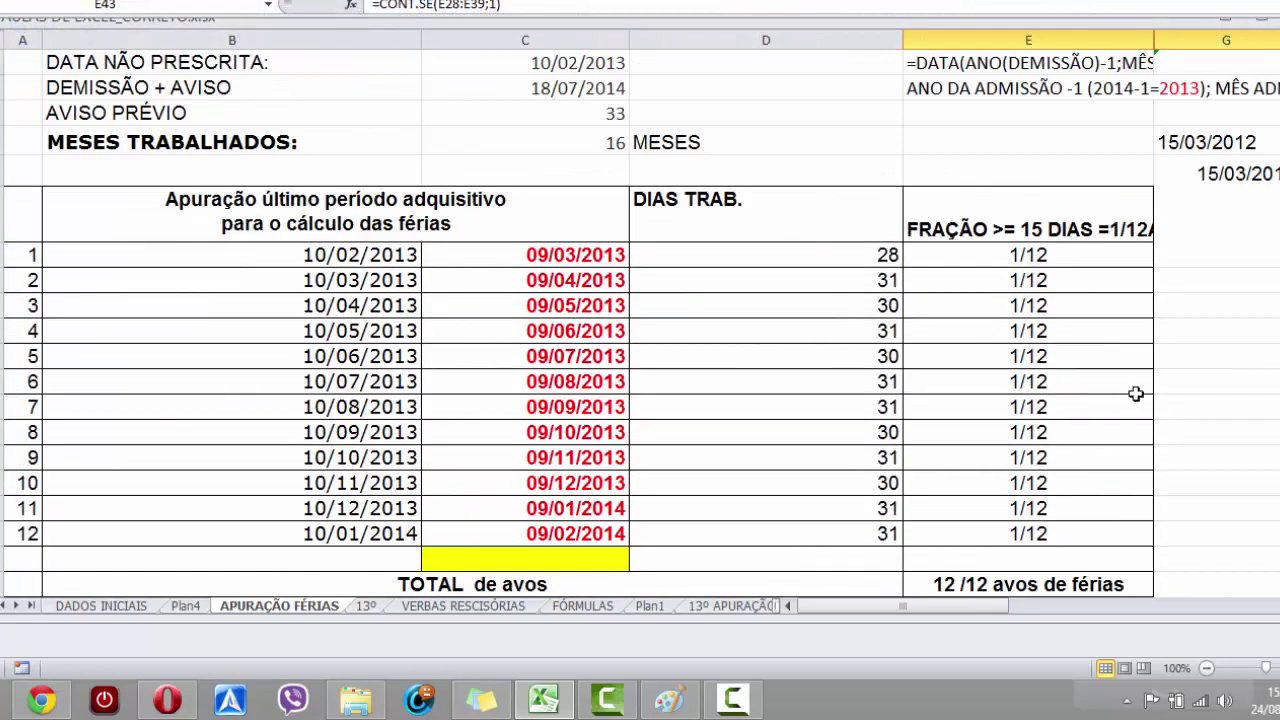
# - Narrow columns D, C and B of the vacation tables to fit their contents more closely
pyautogui.moveTo(903, 40); pyautogui.dragTo(758, 42)
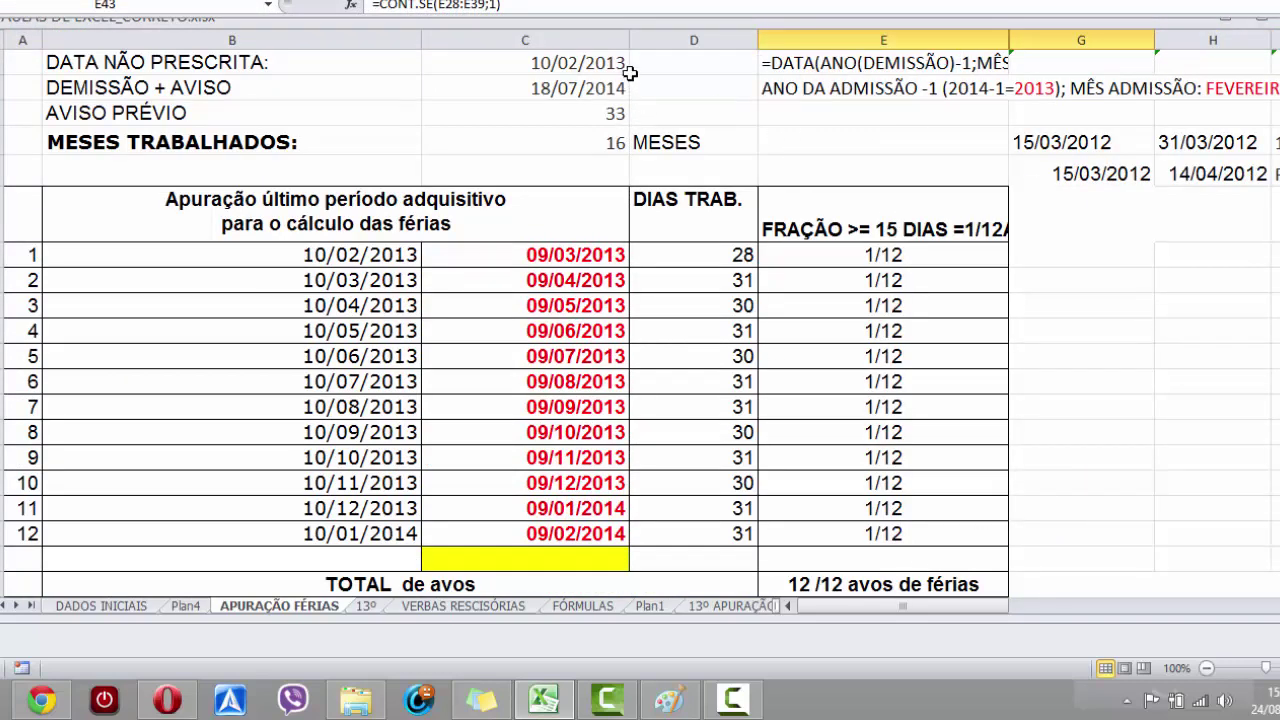
pyautogui.moveTo(629, 38); pyautogui.dragTo(551, 40)
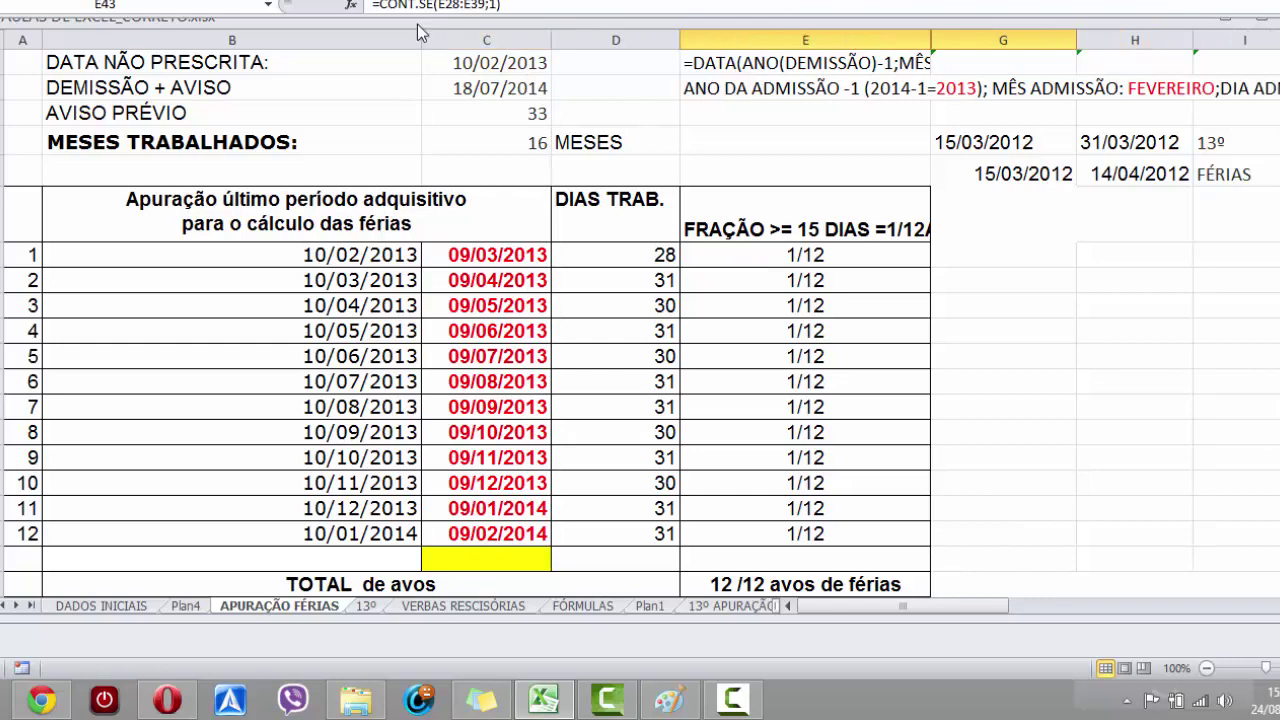
pyautogui.moveTo(420, 37); pyautogui.dragTo(277, 60)
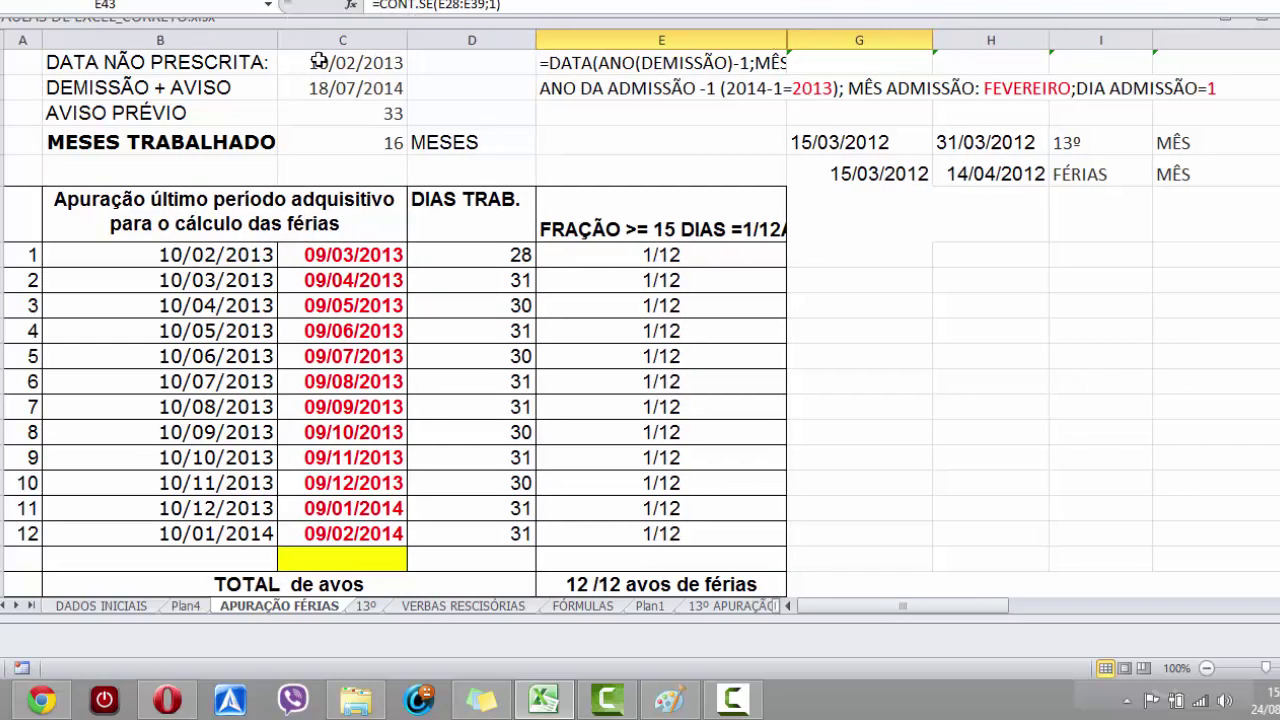
pyautogui.scroll(-3, 982, 368)
pyautogui.scroll(3, 986, 360)
pyautogui.scroll(-1, 986, 360)
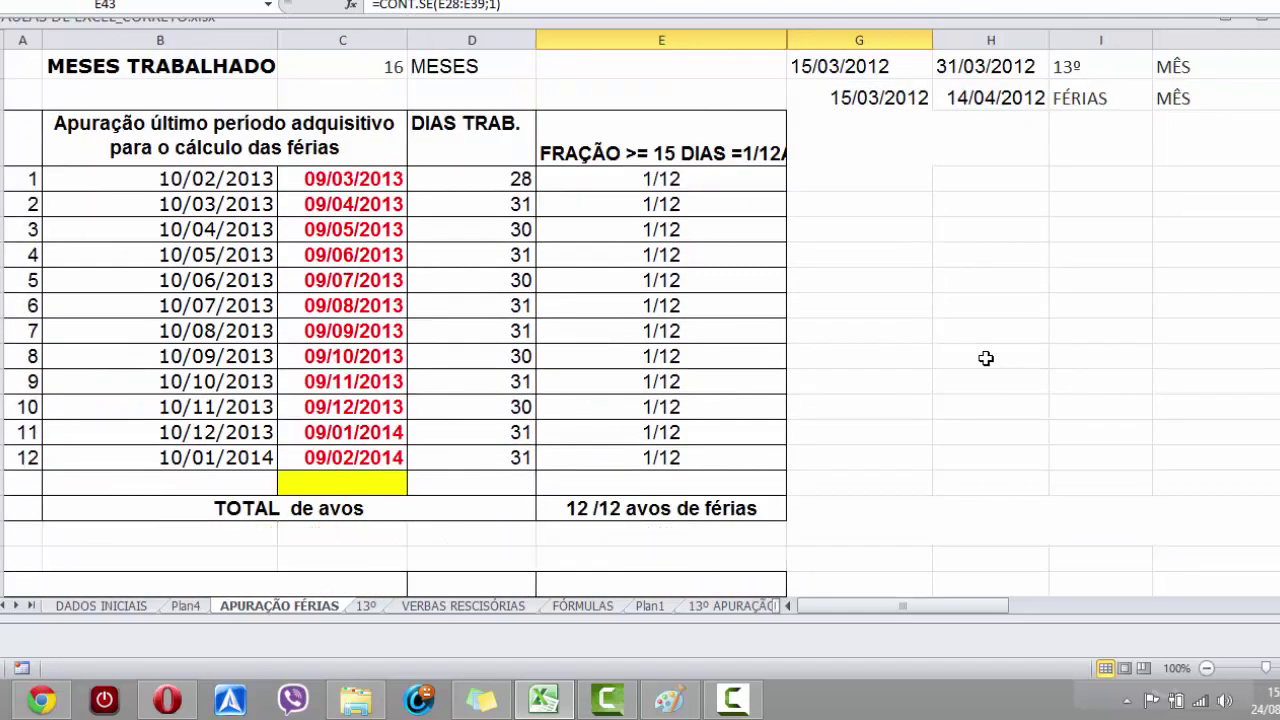
# - Apply all borders to the FÉRIAS PROPORCIONAIS block in G9:H11
pyautogui.click(949, 201)
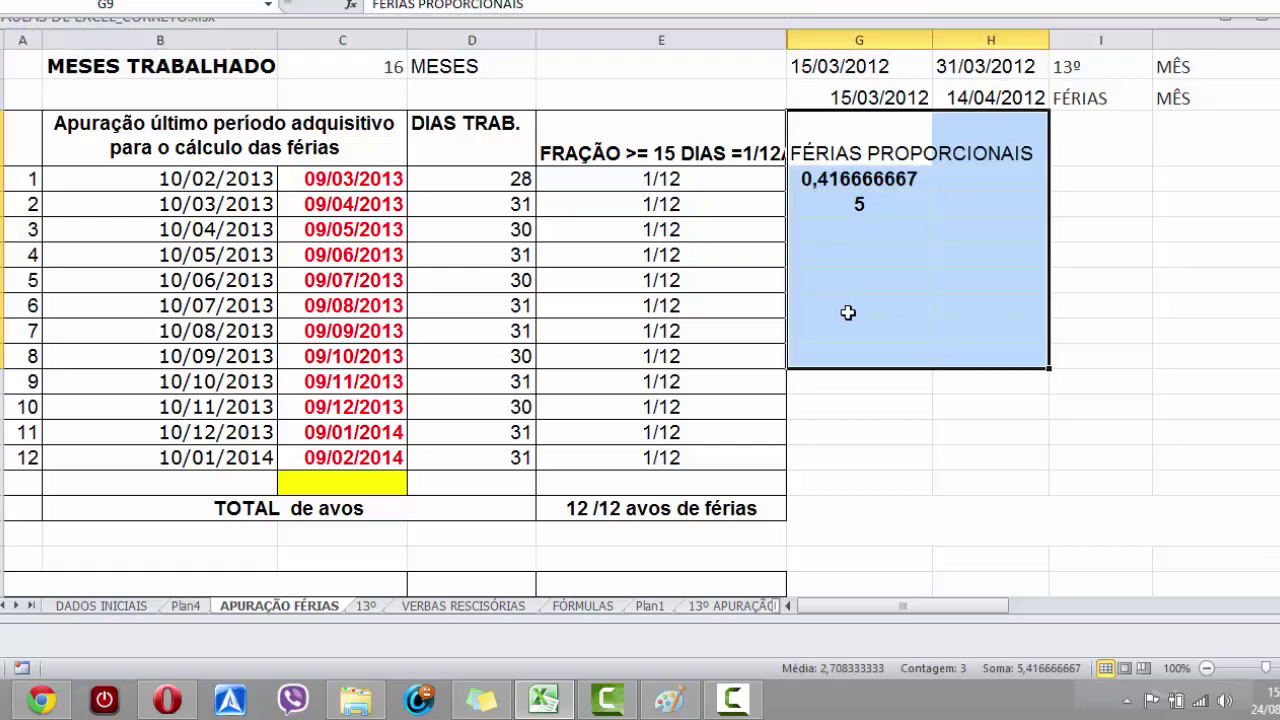
pyautogui.click(848, 308)
pyautogui.moveTo(835, 147); pyautogui.dragTo(995, 206)
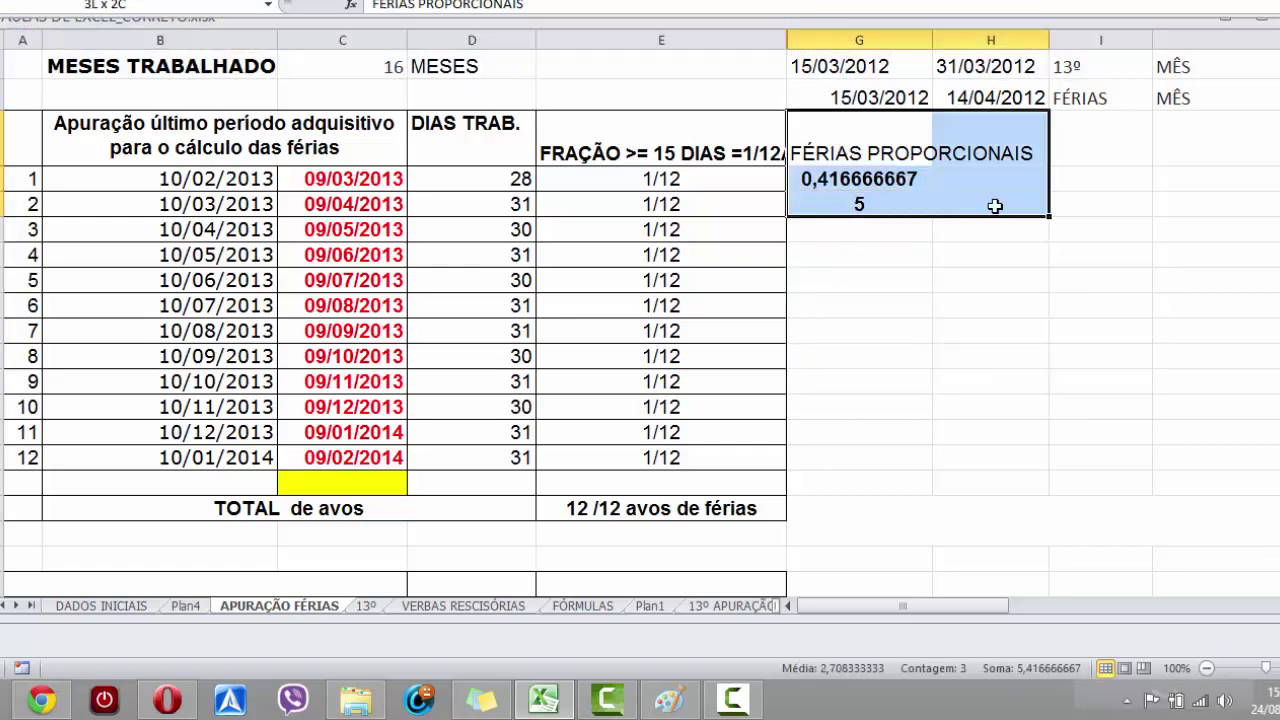
pyautogui.click(62, 0)
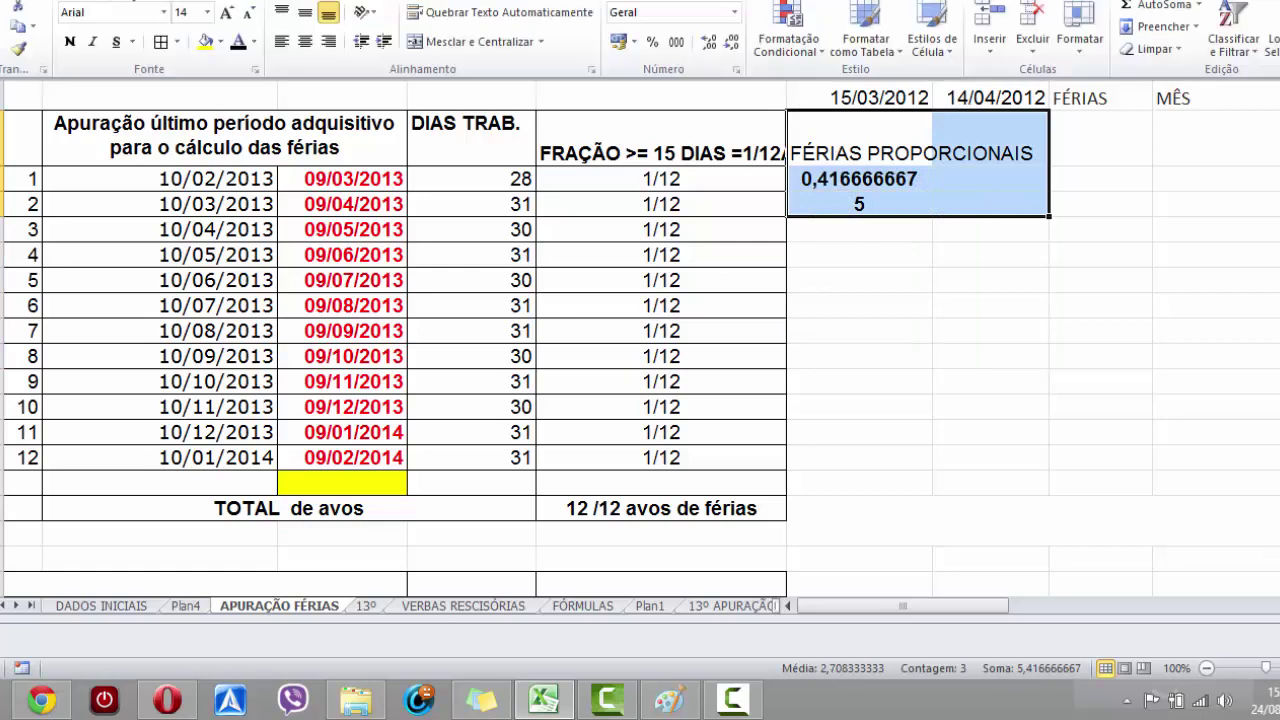
pyautogui.click(160, 42)
pyautogui.click(970, 325)
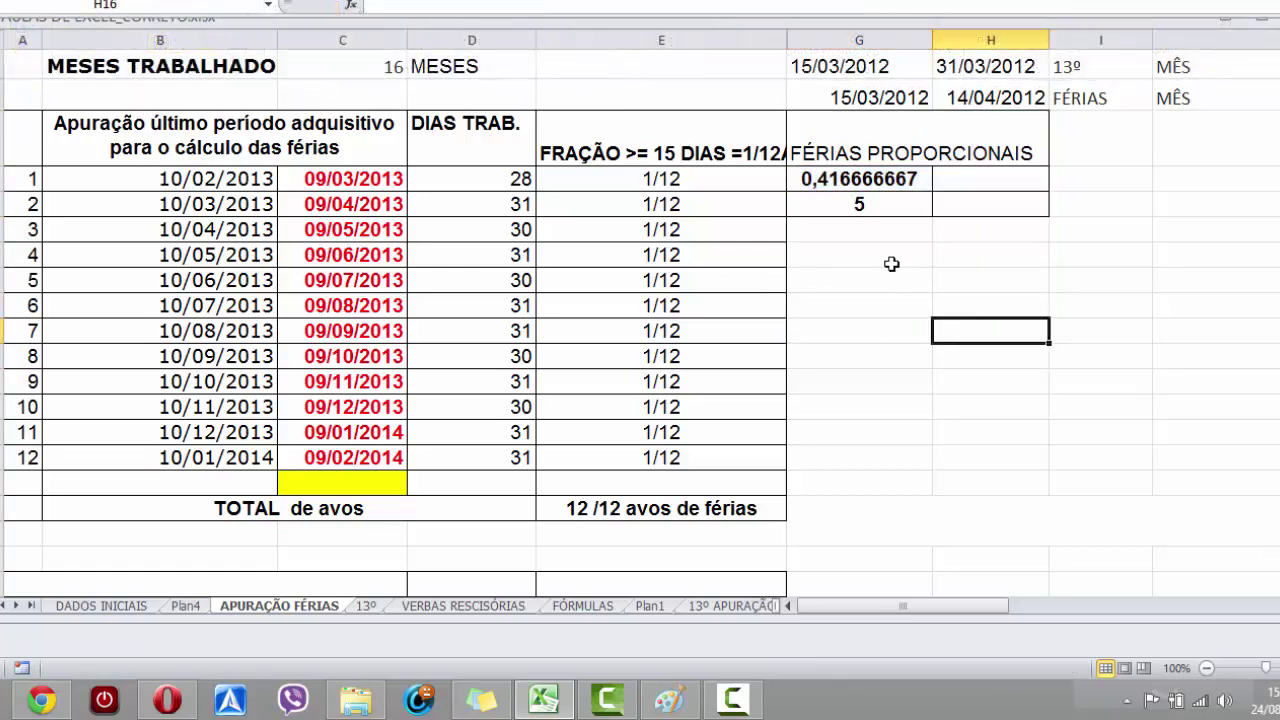
# - Examine the SE formula in G11 and trace its references to the totals in E23 and E43
pyautogui.click(864, 205)
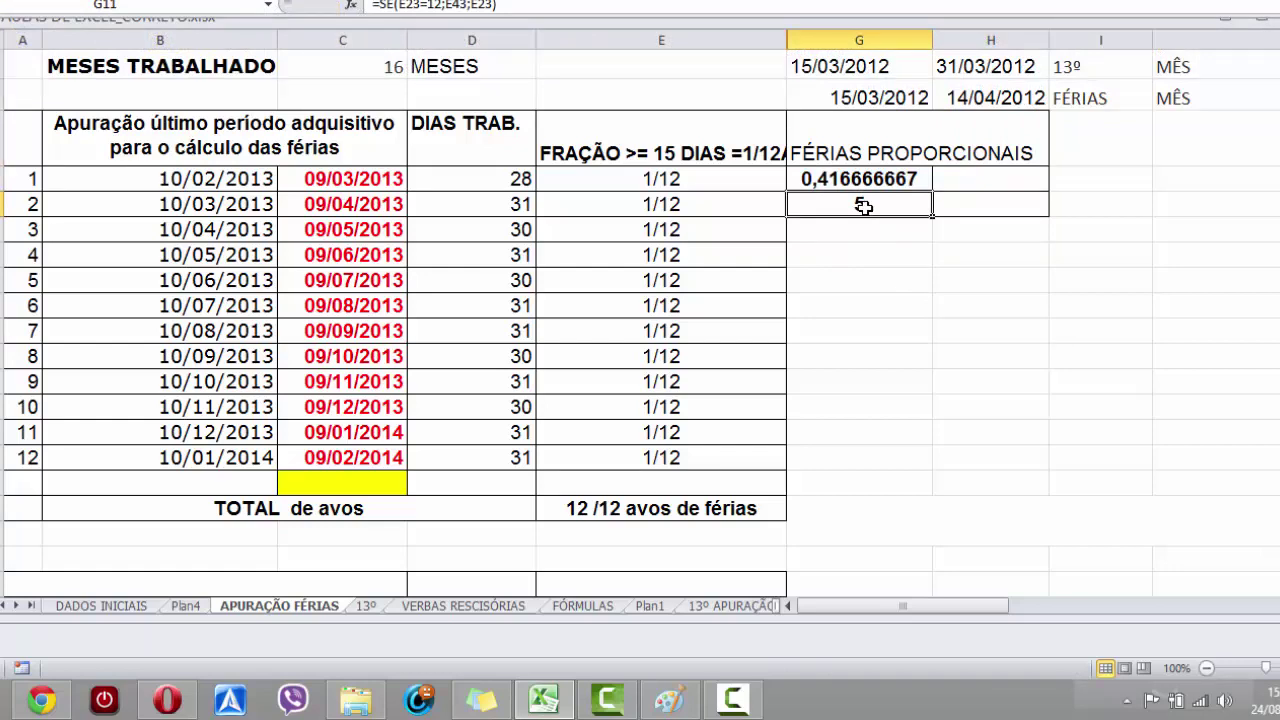
pyautogui.scroll(-2, 829, 320)
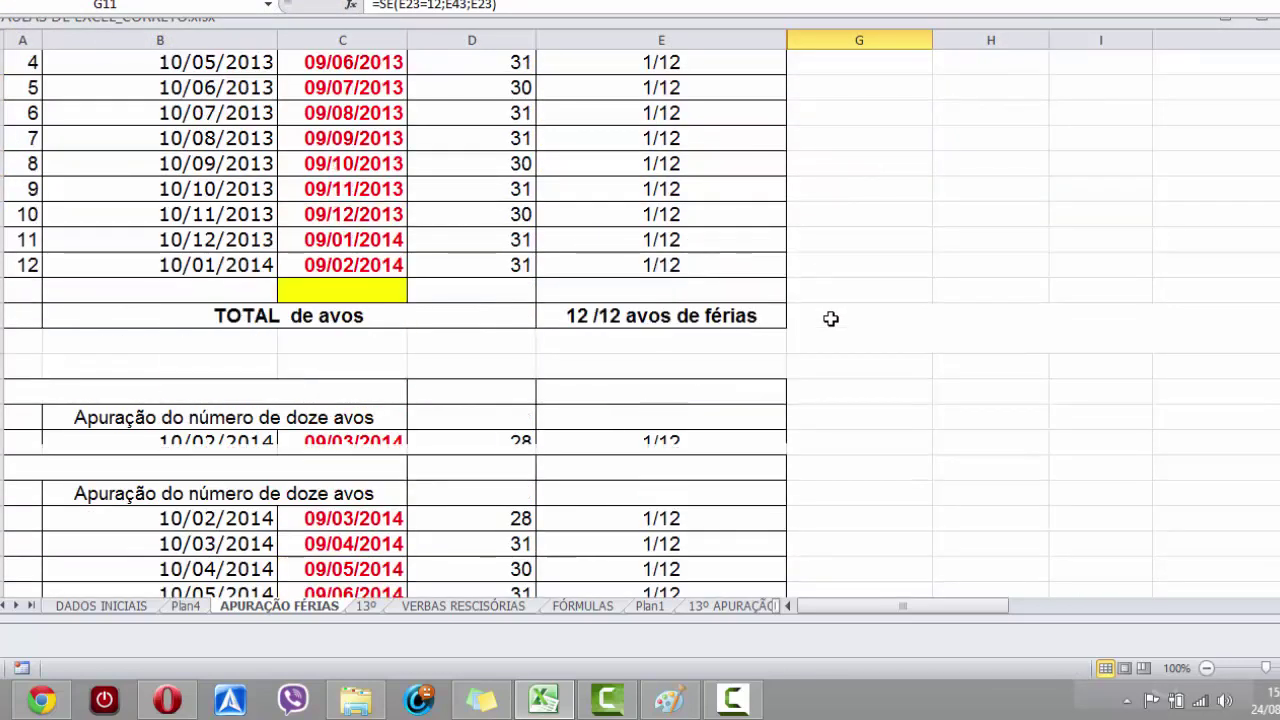
pyautogui.scroll(3, 830, 318)
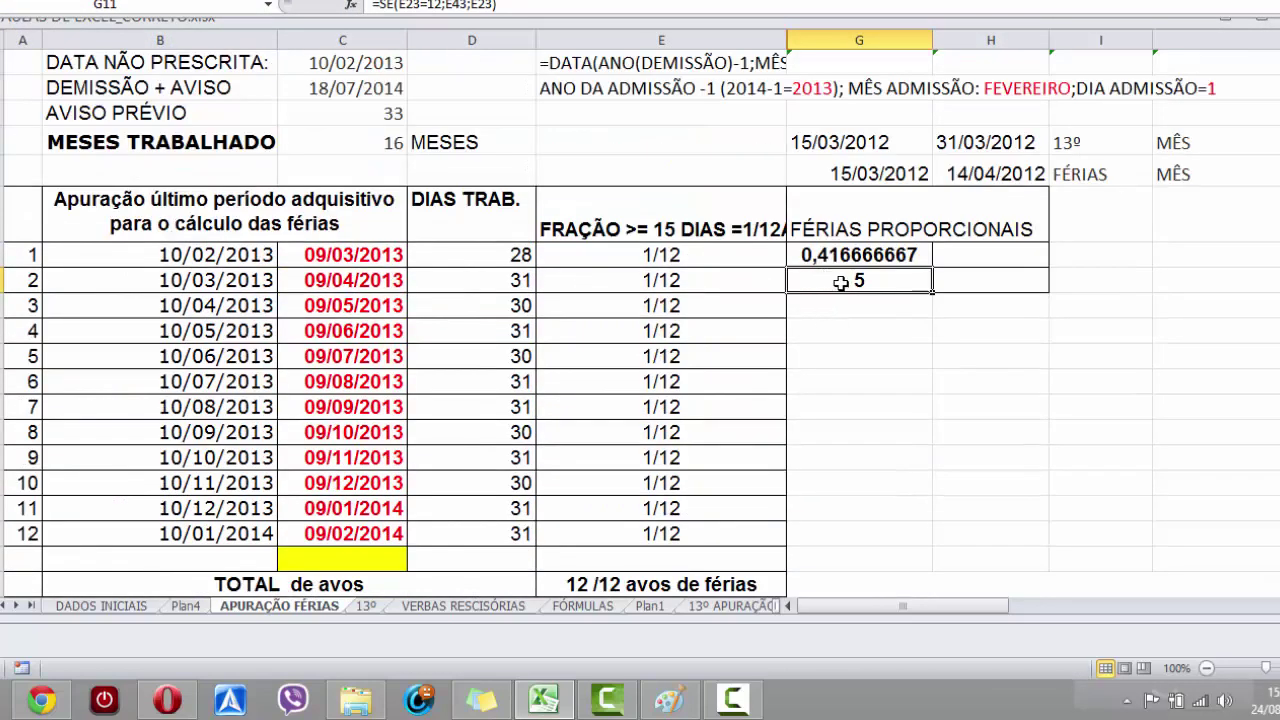
pyautogui.doubleClick(841, 280)
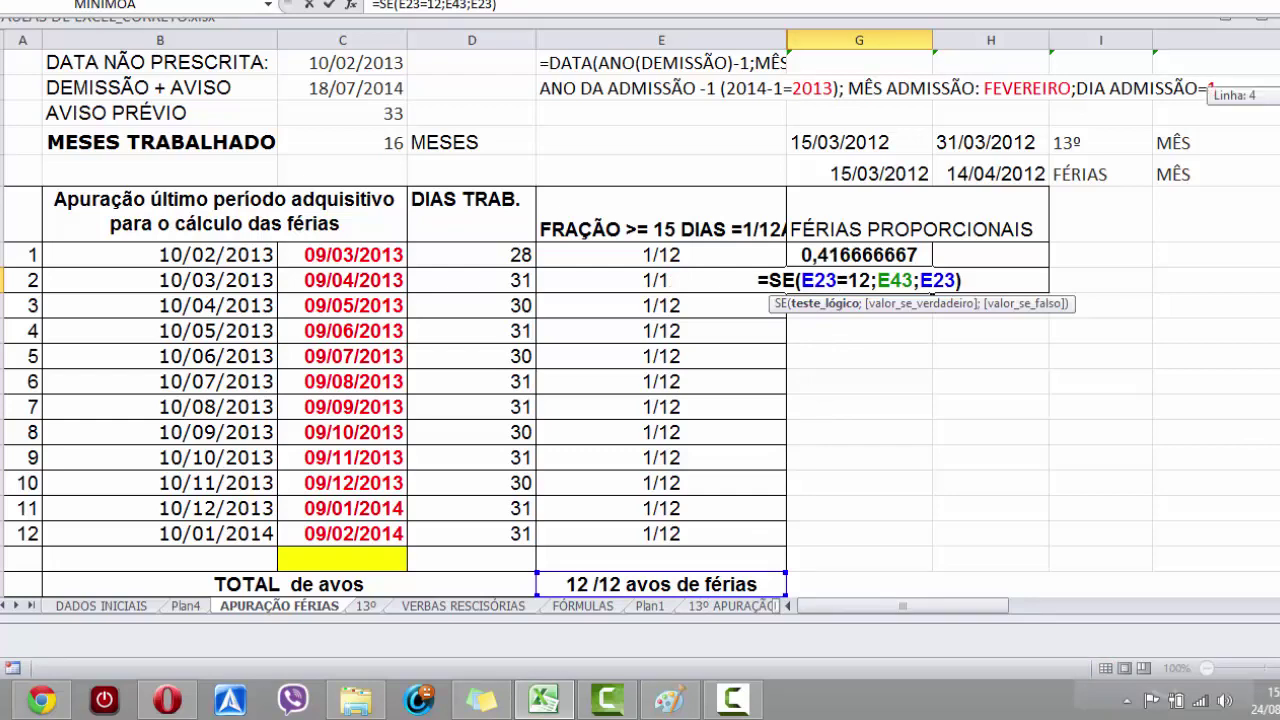
pyautogui.scroll(-3, 640, 320)
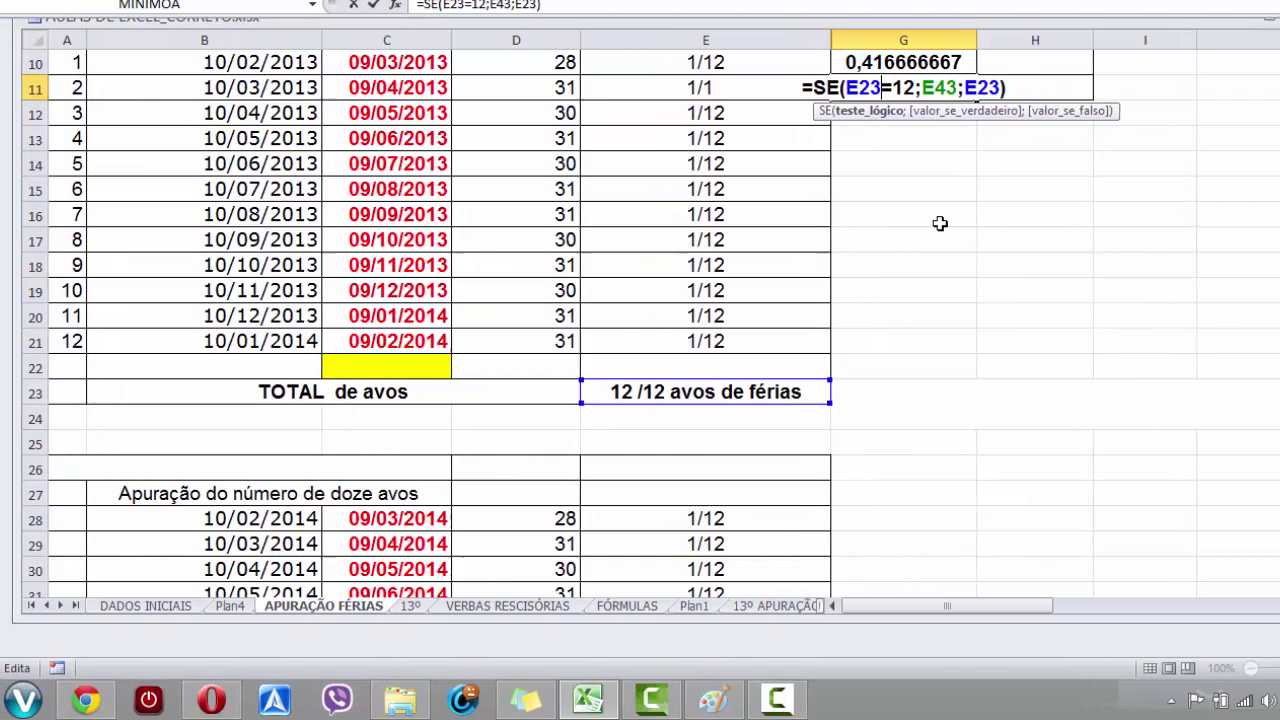
pyautogui.scroll(-6, 943, 302)
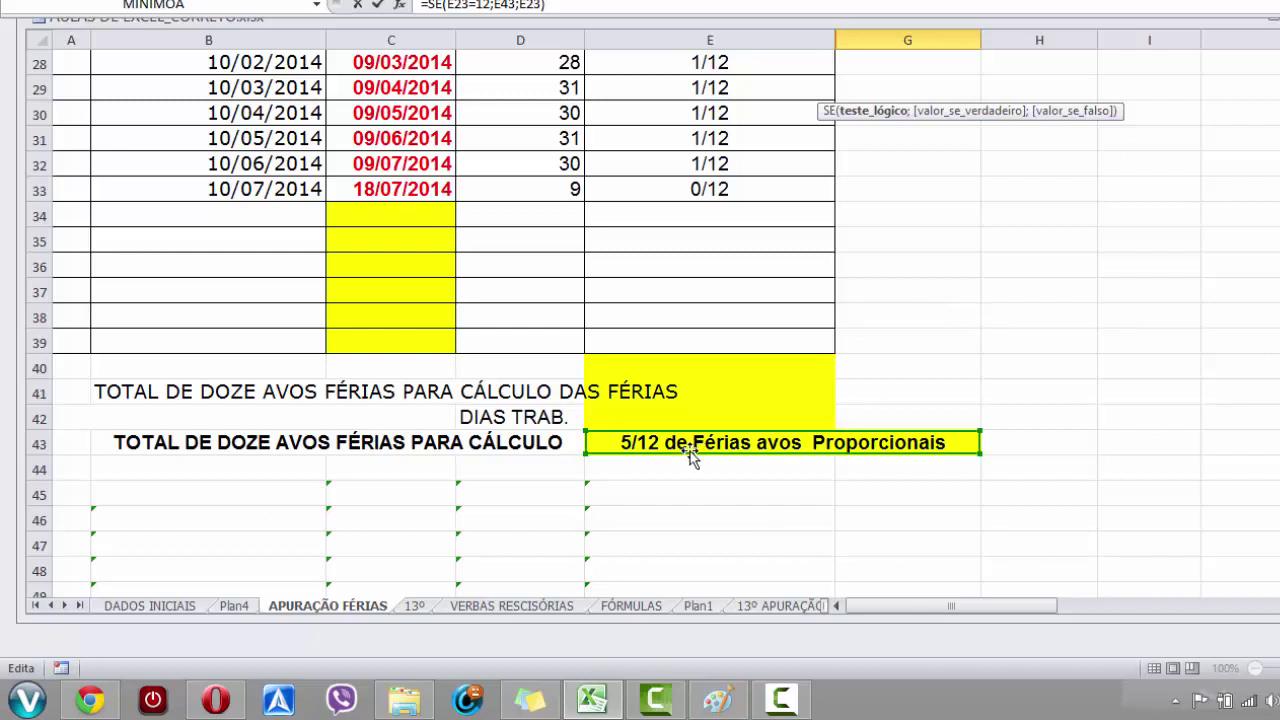
pyautogui.scroll(5, 823, 412)
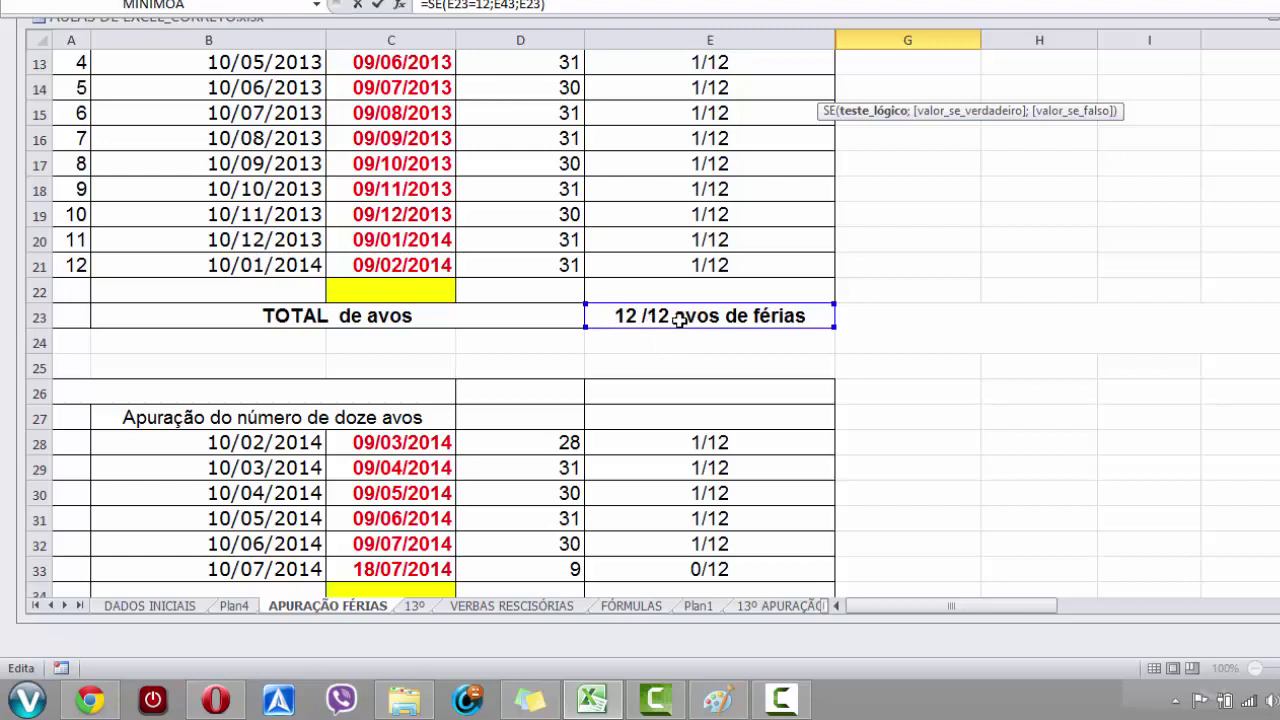
pyautogui.scroll(1, 682, 319)
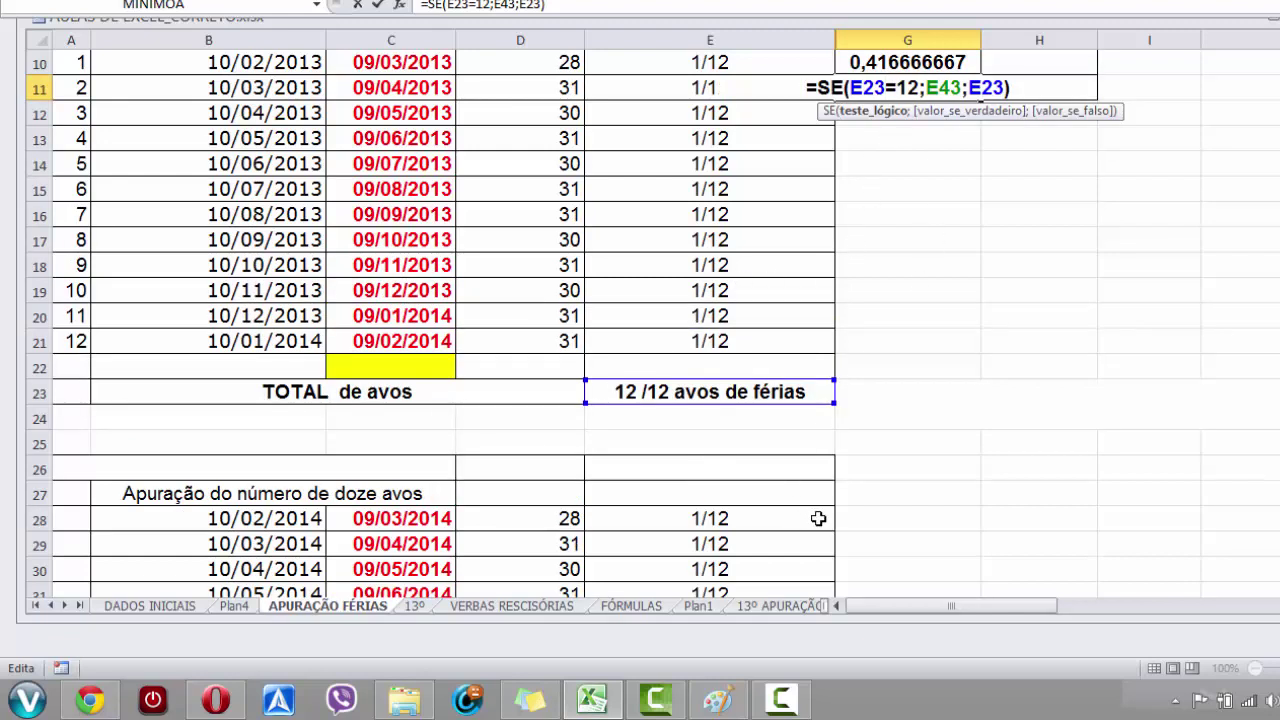
pyautogui.scroll(-6, 818, 518)
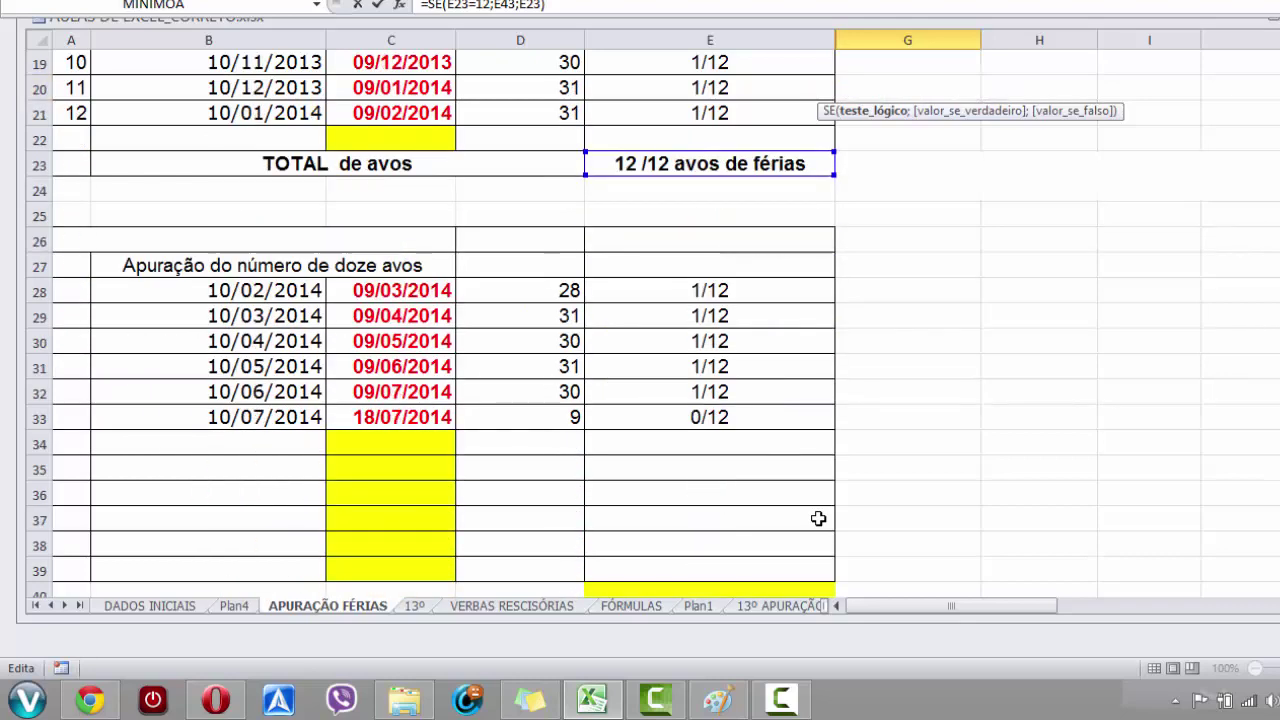
pyautogui.scroll(6, 820, 520)
pyautogui.scroll(3, 818, 520)
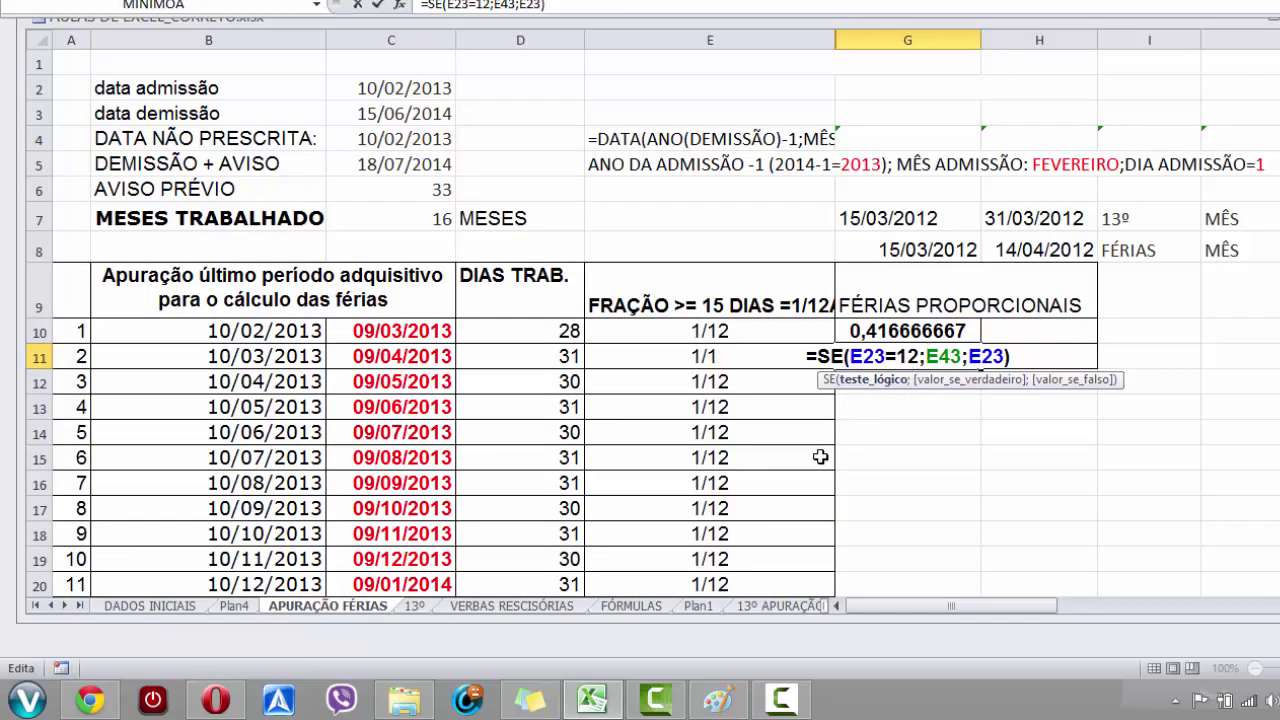
pyautogui.scroll(-2, 818, 457)
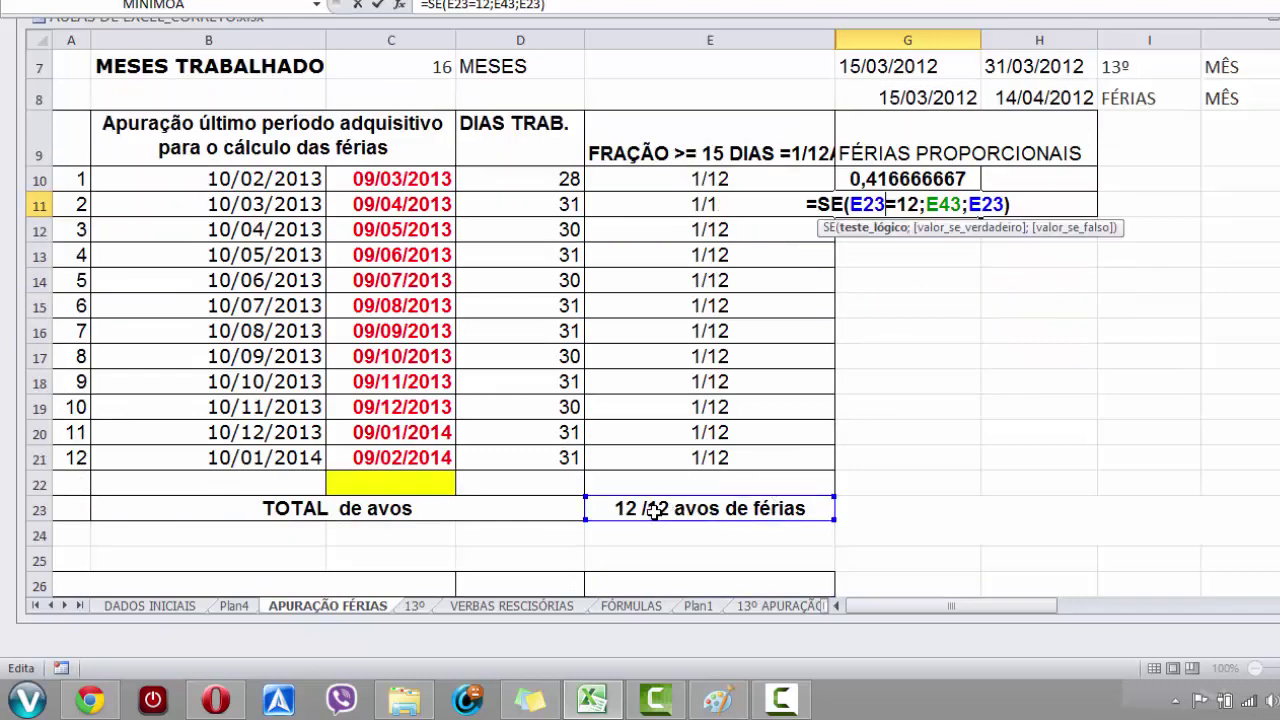
pyautogui.press('Return')
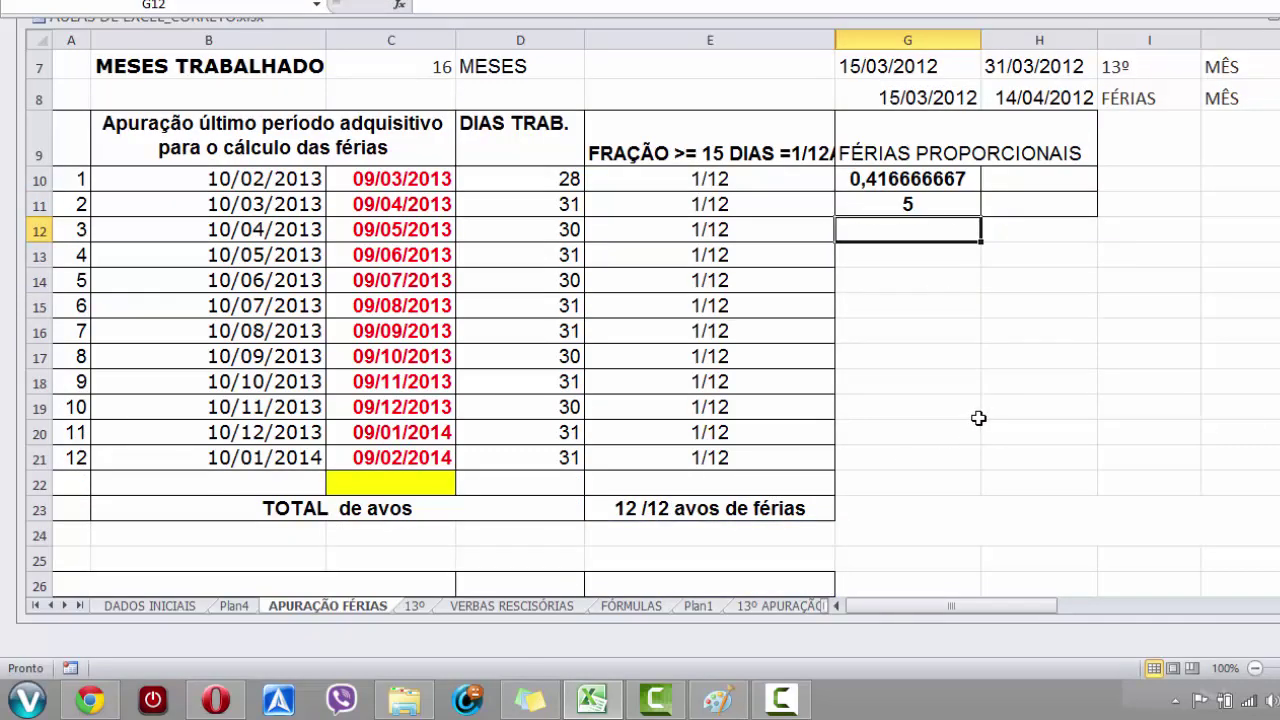
# - Compare the proportional vacation total in E43 with G11 and inspect the division formula in G10
pyautogui.scroll(-5, 943, 374)
pyautogui.scroll(-4, 771, 386)
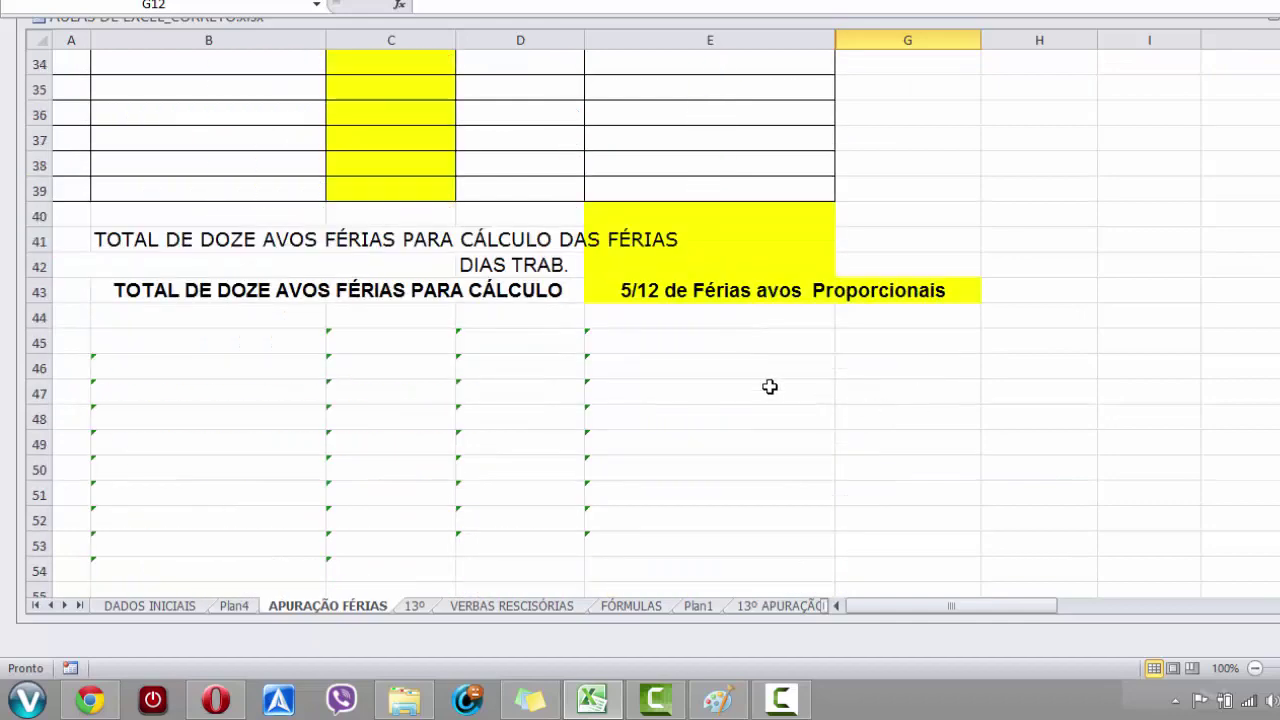
pyautogui.scroll(8, 834, 289)
pyautogui.scroll(2, 838, 291)
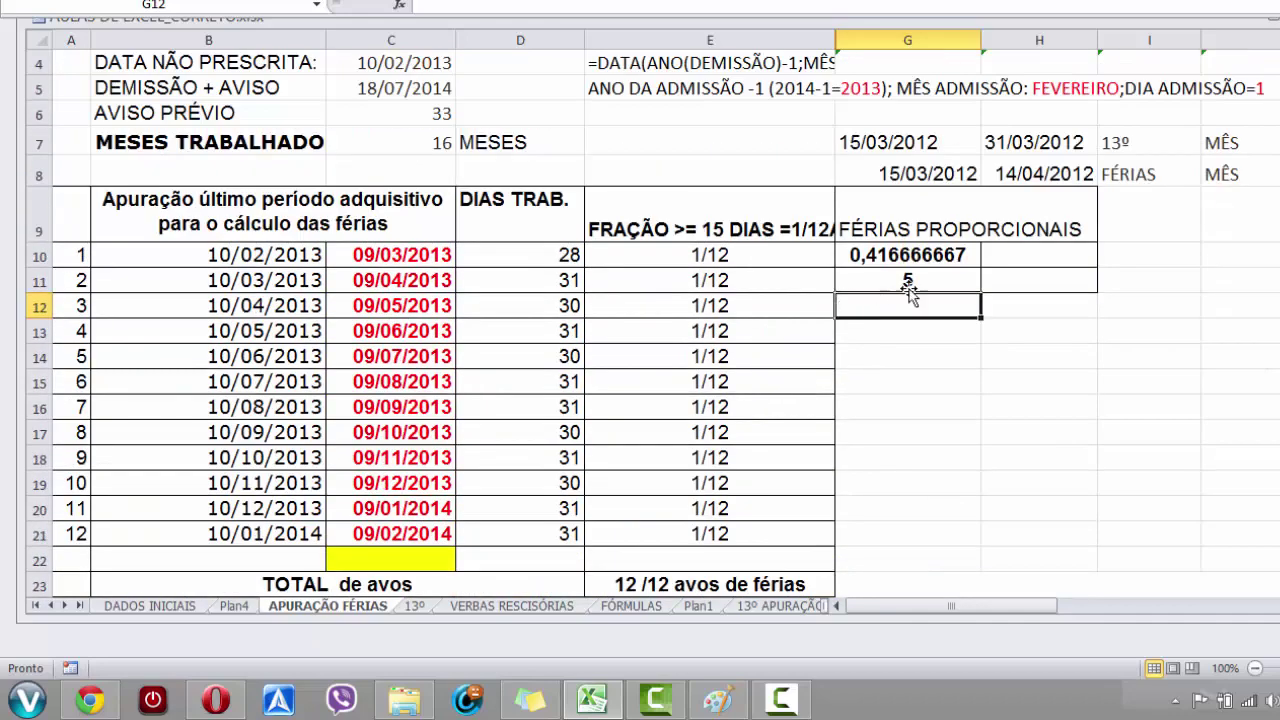
pyautogui.click(875, 256)
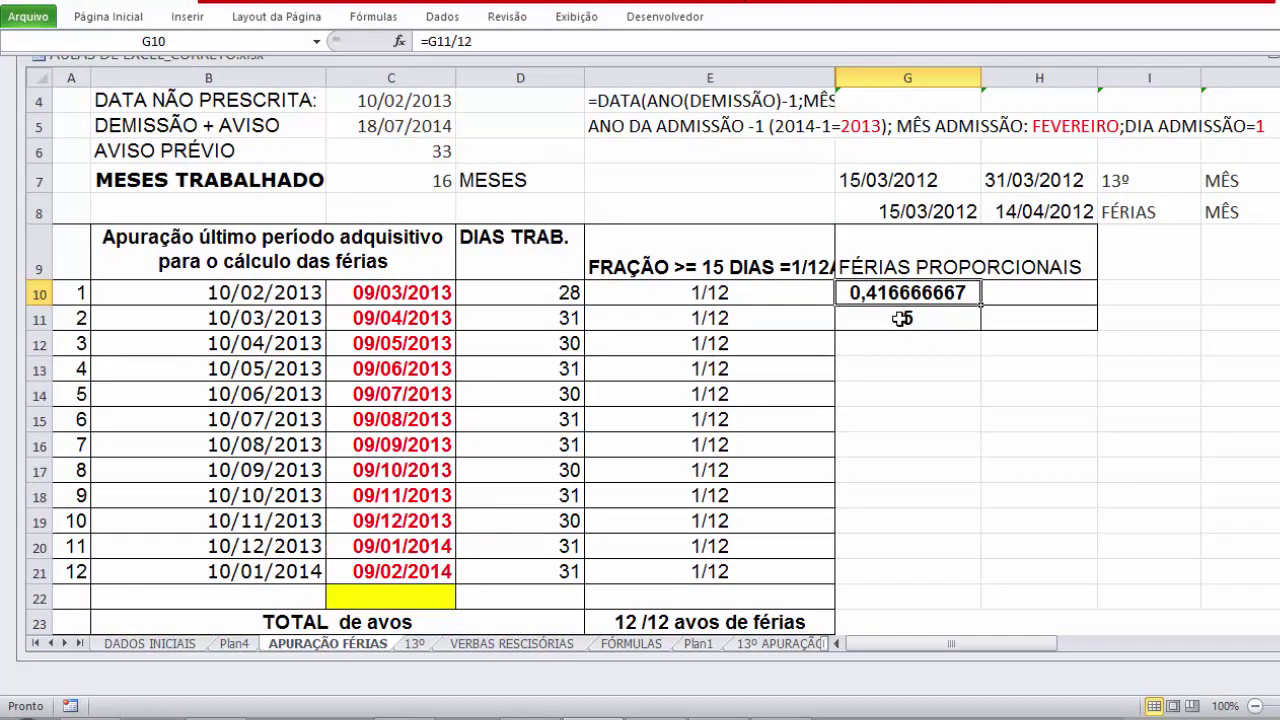
pyautogui.click(903, 318)
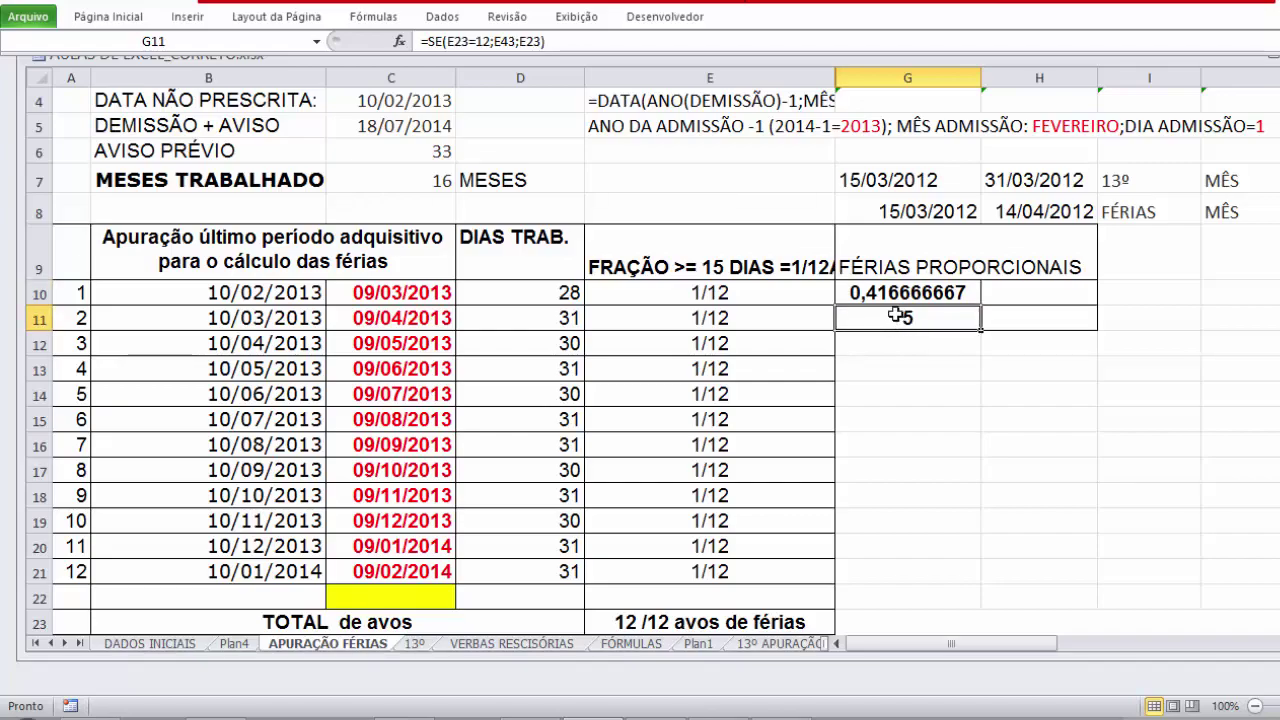
pyautogui.click(907, 292)
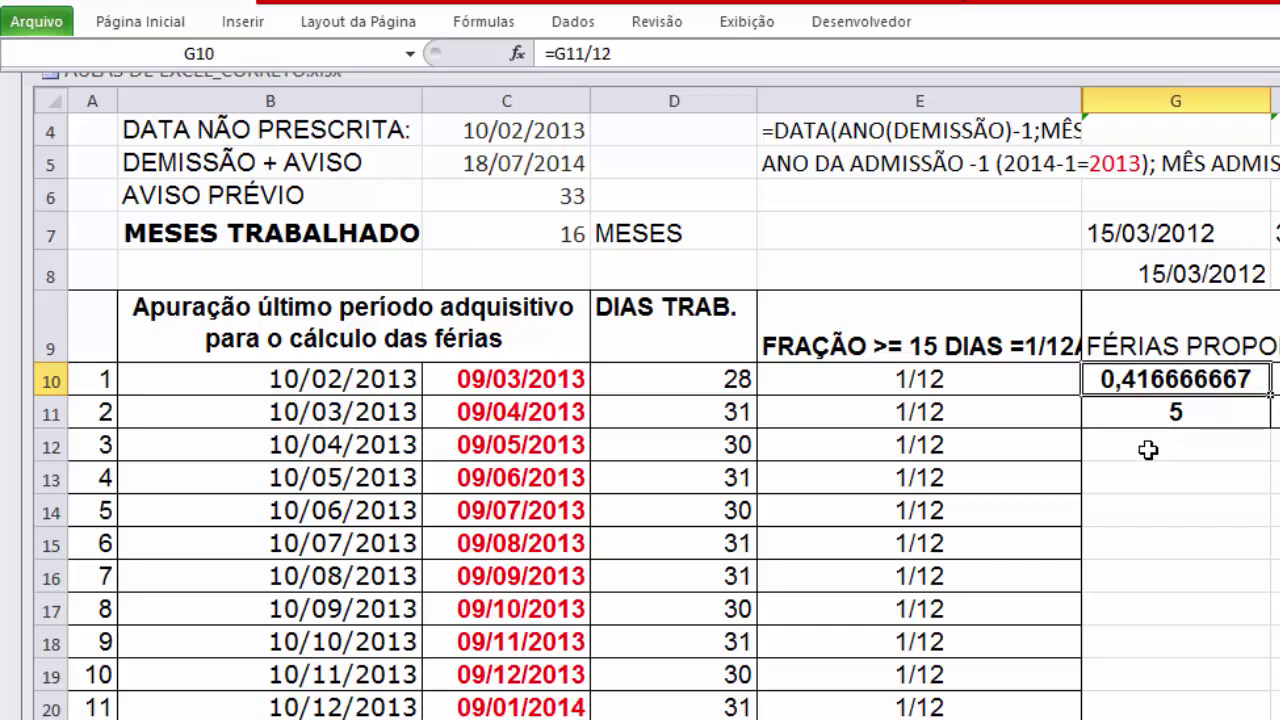
# - Fill the FÉRIAS PROPORCIONAIS block in G9:H11 with light gray
pyautogui.scroll(-1, 1146, 449)
pyautogui.moveTo(1000, 200); pyautogui.dragTo(1170, 272)
pyautogui.click(303, 90)
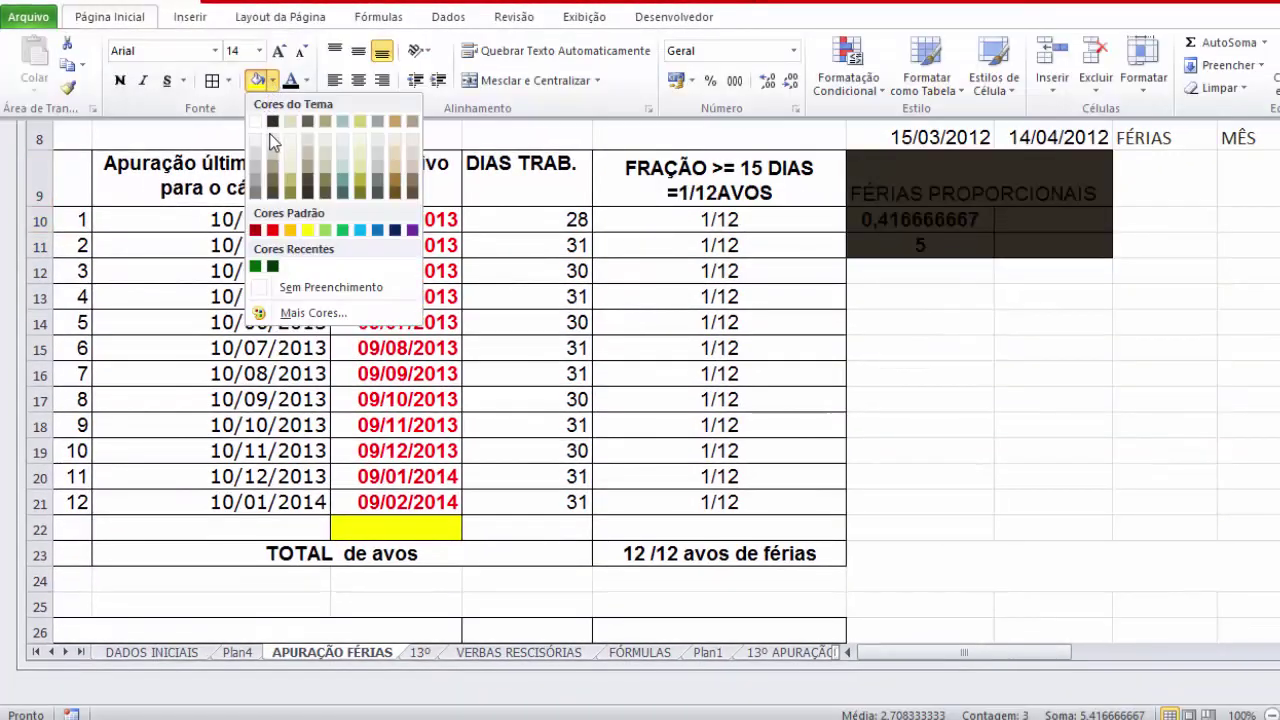
pyautogui.click(257, 158)
pyautogui.click(1000, 398)
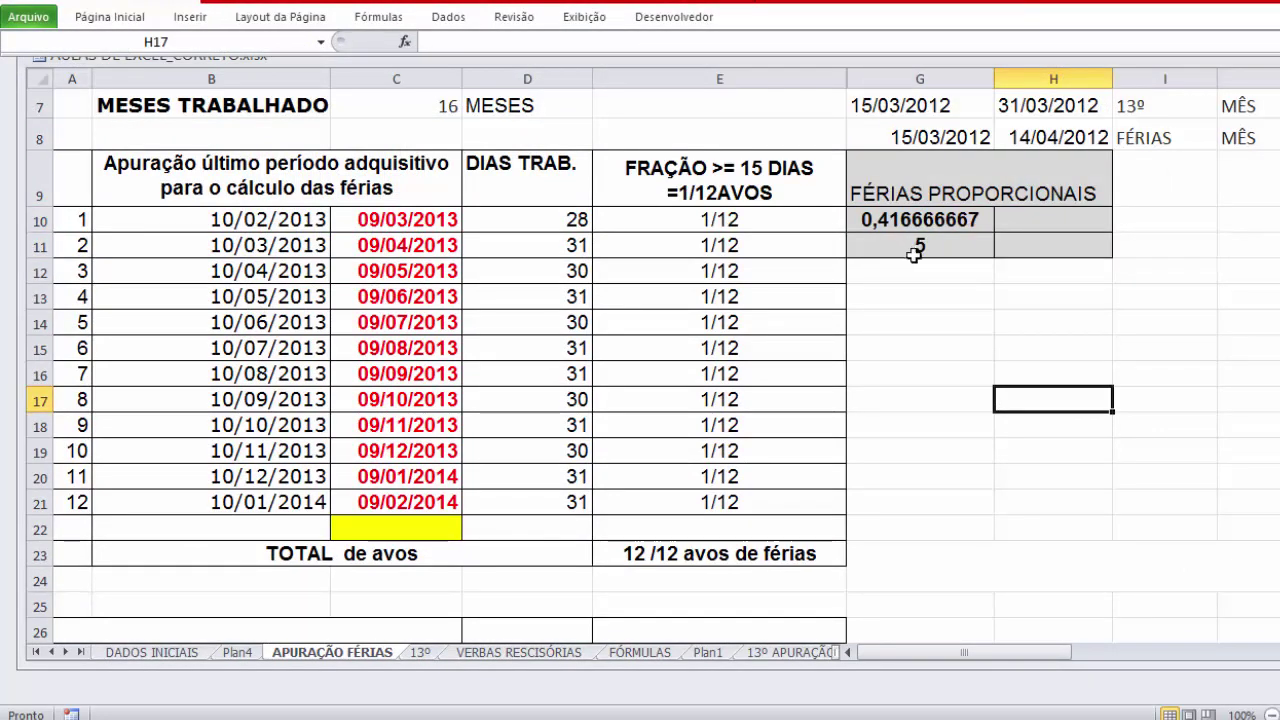
# - Clear the example dates and labels in G7:J8 and the explanatory formula notes in E4:J6
pyautogui.scroll(1, 955, 360)
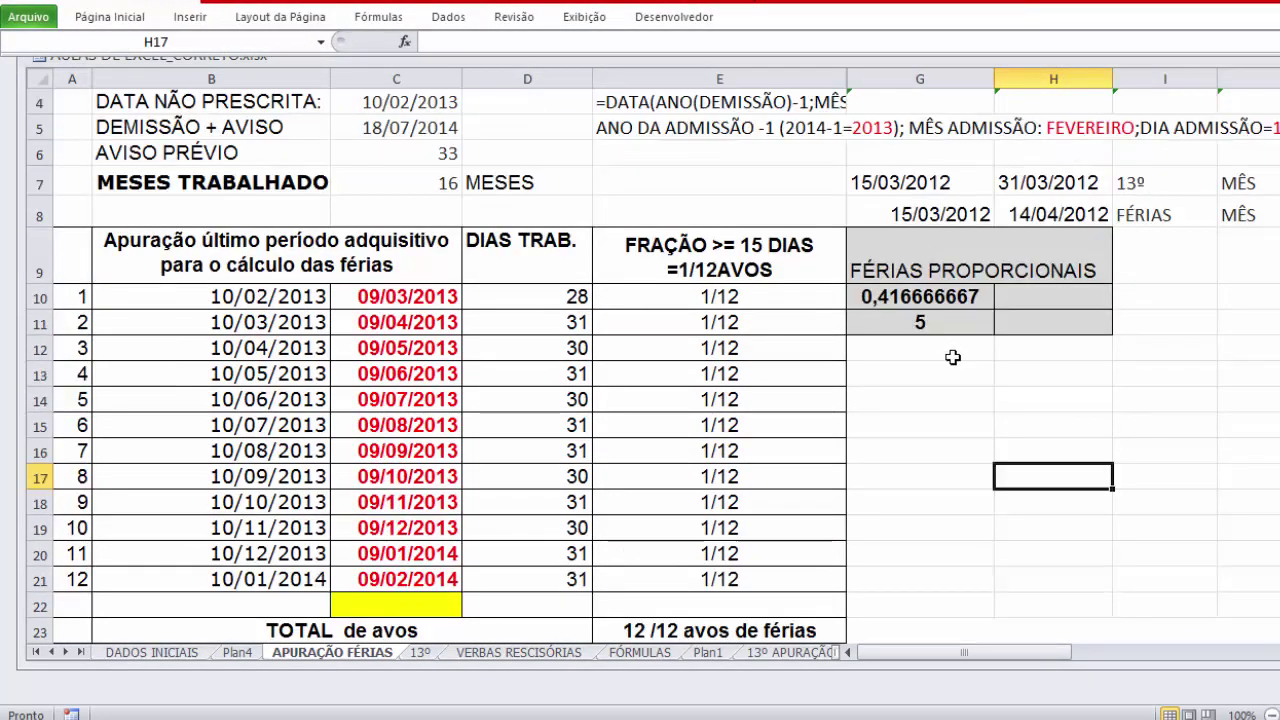
pyautogui.moveTo(857, 186); pyautogui.dragTo(1246, 214)
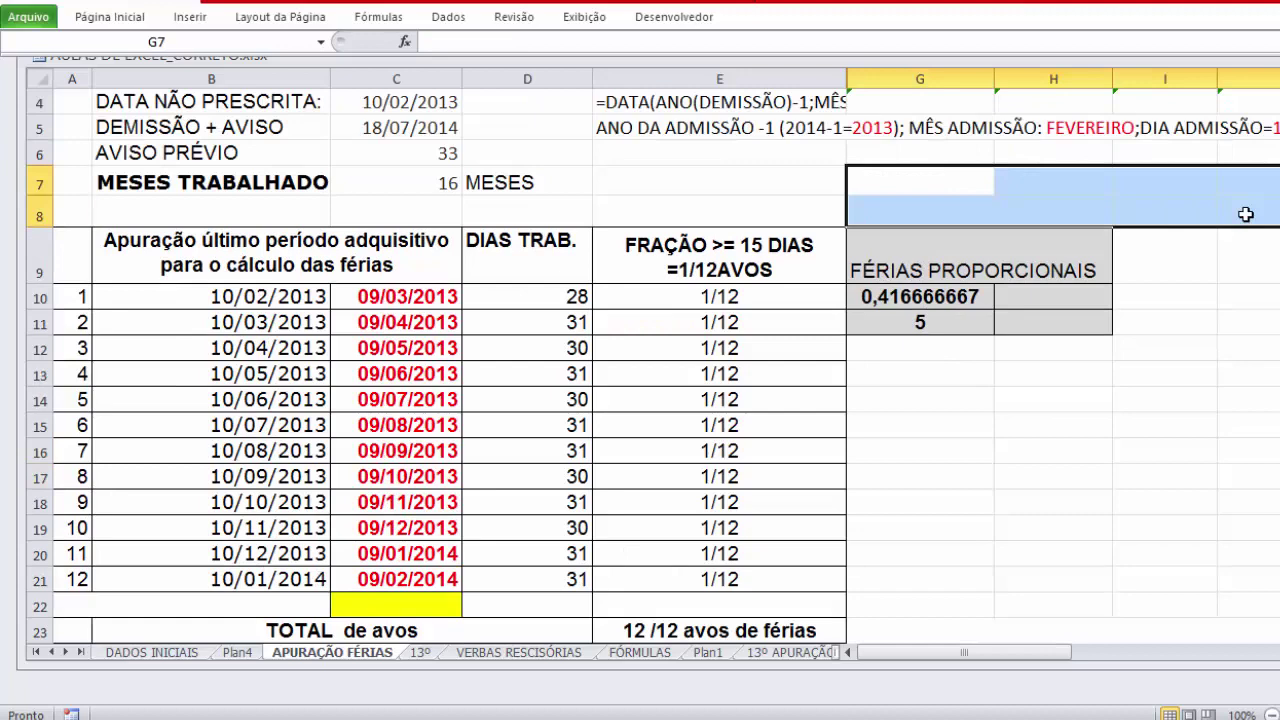
pyautogui.click(1014, 499)
pyautogui.scroll(1, 1005, 497)
pyautogui.moveTo(640, 154); pyautogui.dragTo(1246, 237)
pyautogui.click(1252, 238)
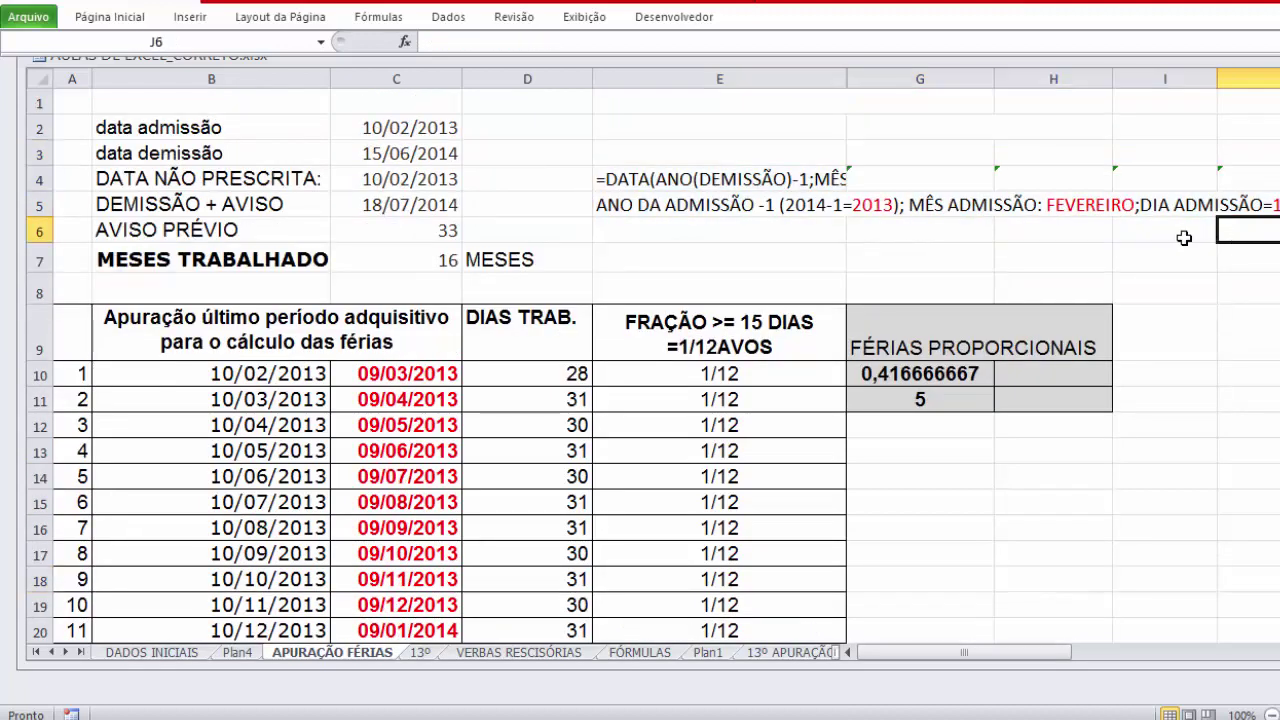
pyautogui.click(754, 222)
pyautogui.click(650, 186)
pyautogui.moveTo(650, 186); pyautogui.dragTo(1250, 232)
pyautogui.press('Delete')
pyautogui.click(1027, 583)
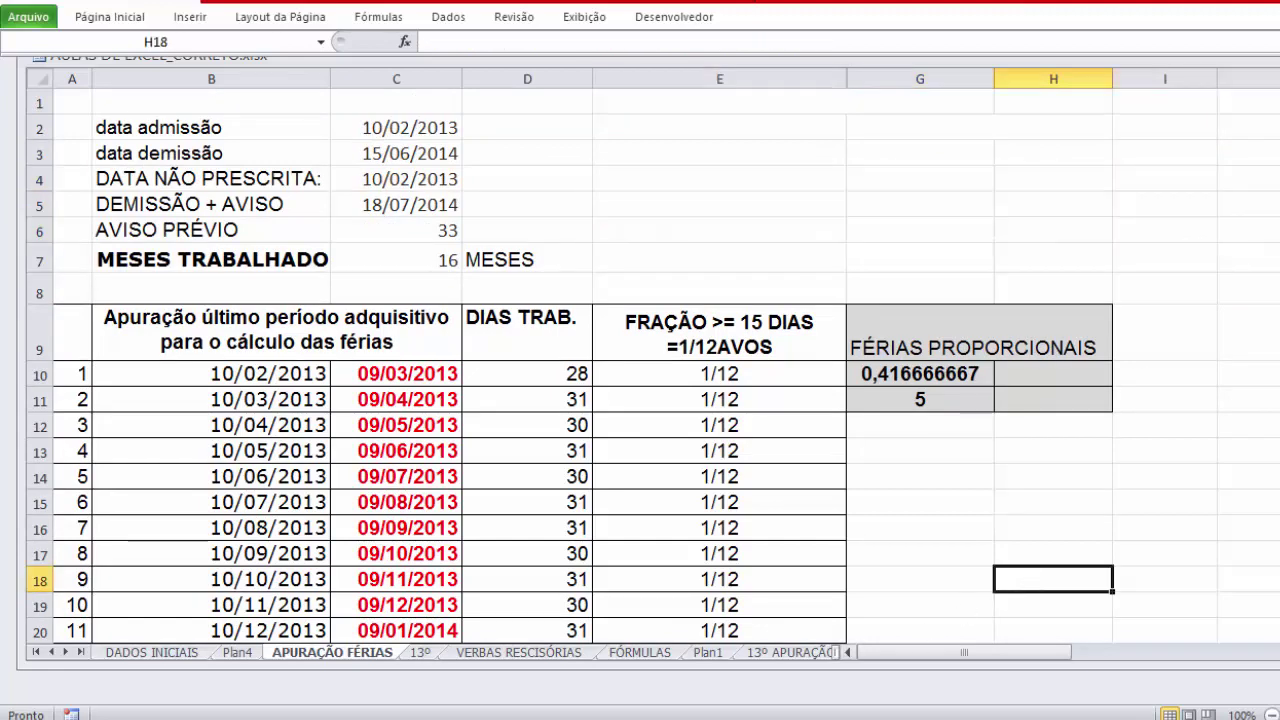
# - Change the admission date on the DADOS INICIAIS sheet to 10/08/2013 and return to the APURAÇÃO FÉRIAS sheet
pyautogui.click(148, 652)
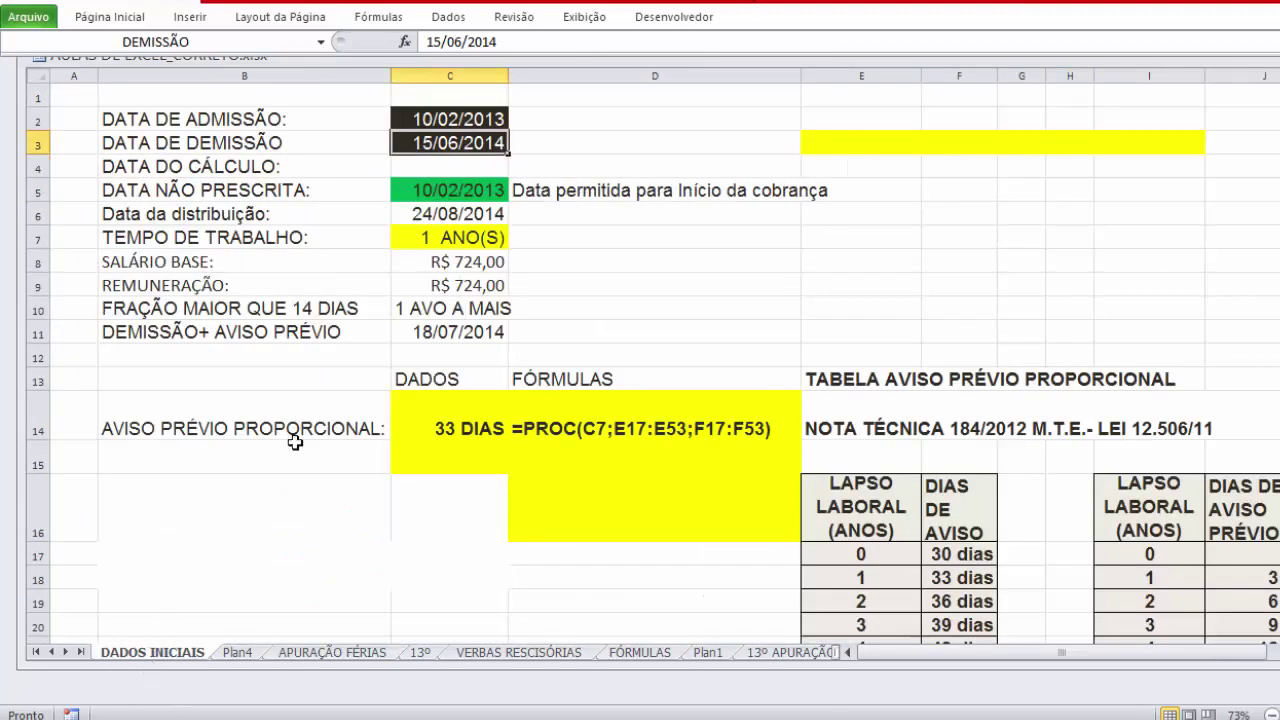
pyautogui.click(450, 120)
pyautogui.click(514, 40)
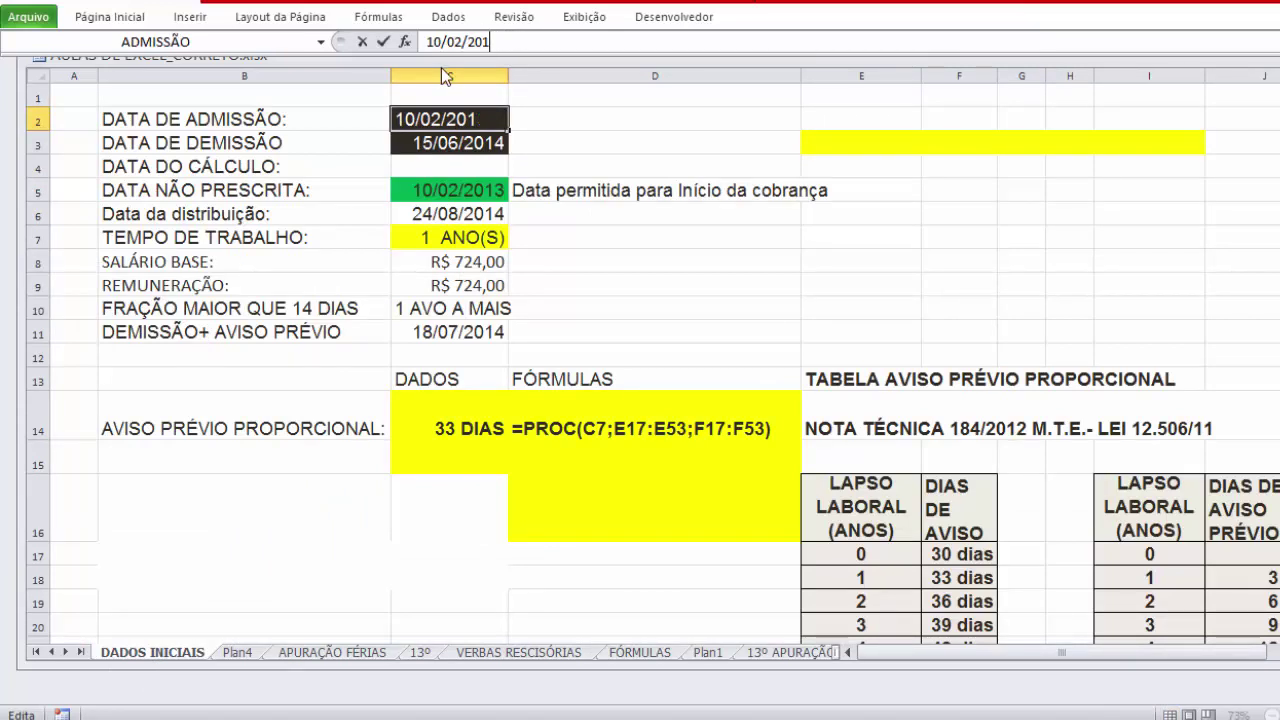
pyautogui.press('BackSpace')
pyautogui.write('8')
pyautogui.press('Return')
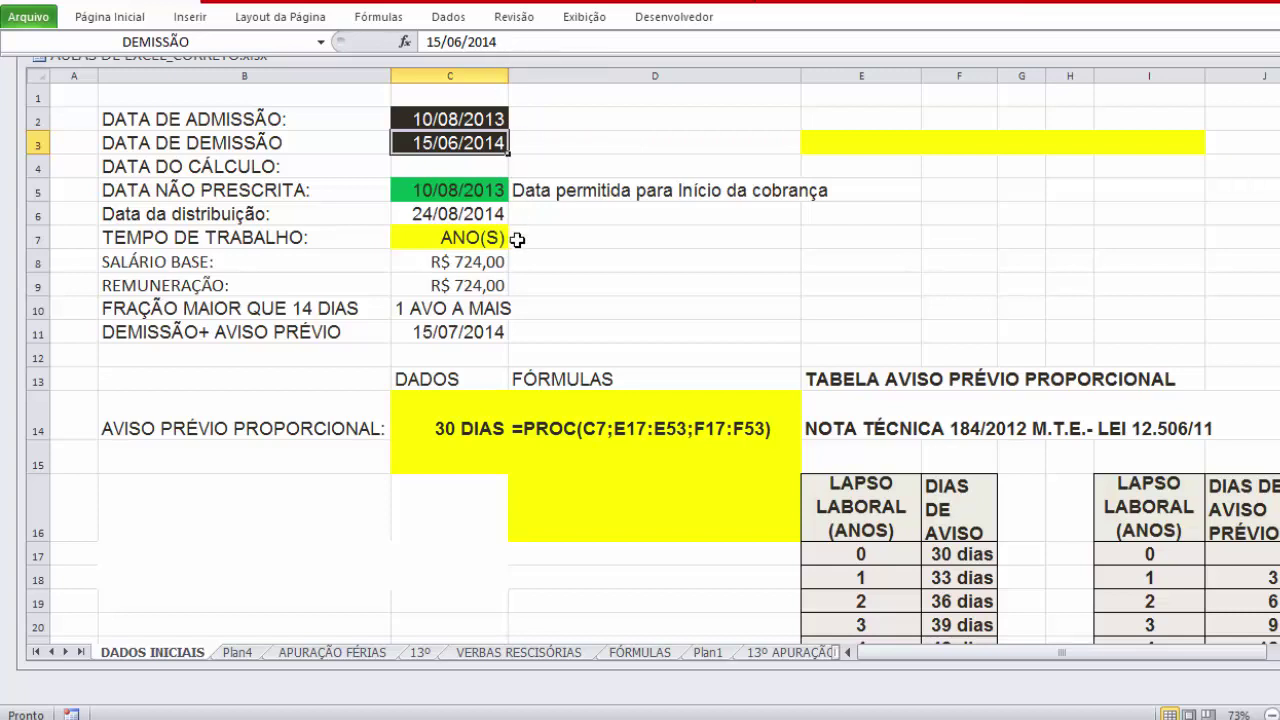
pyautogui.click(317, 655)
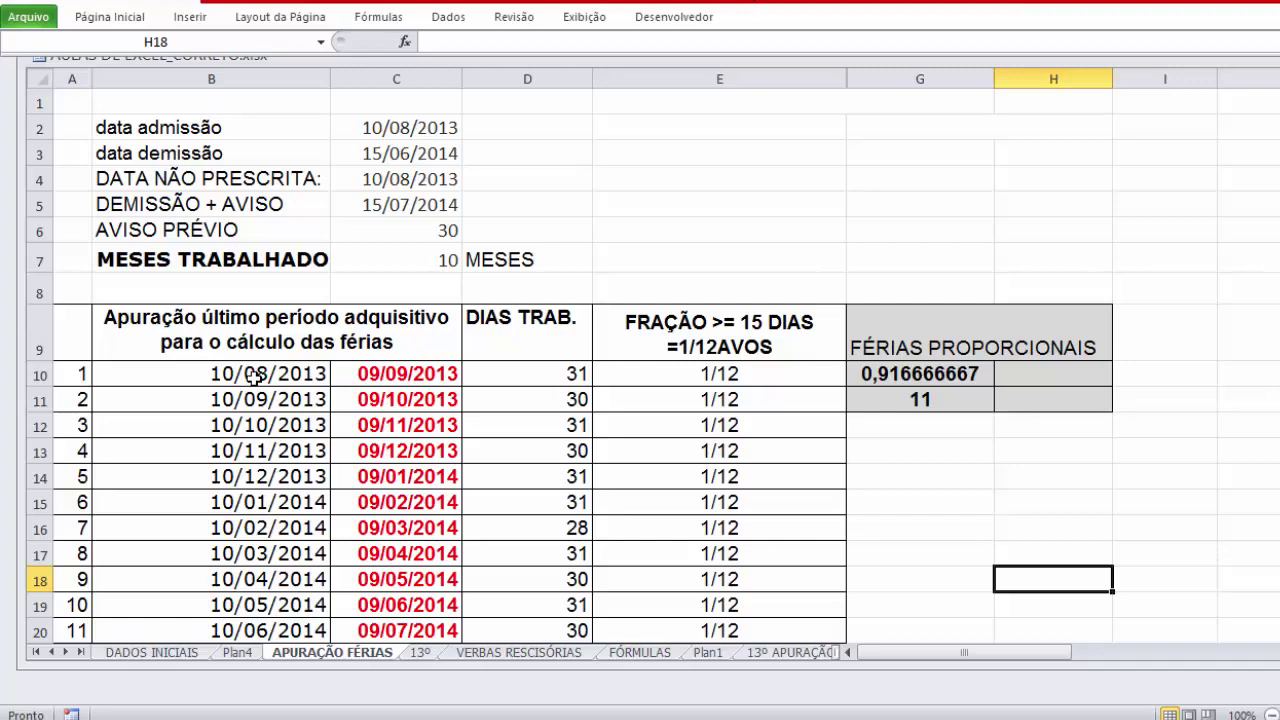
# - Compare the last period's end date in C21 with the DEMISSÃO + AVISO date in C5, and check the total of twelfths in E23
pyautogui.scroll(-3, 430, 389)
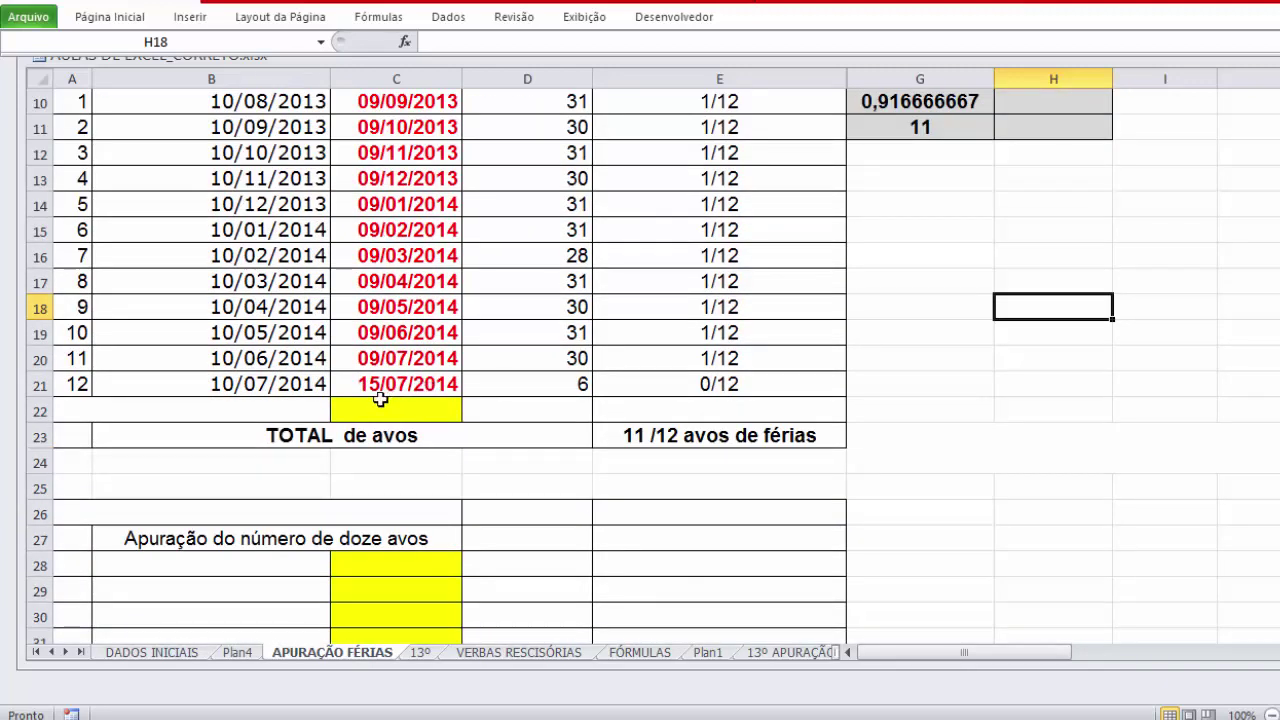
pyautogui.scroll(-2, 294, 563)
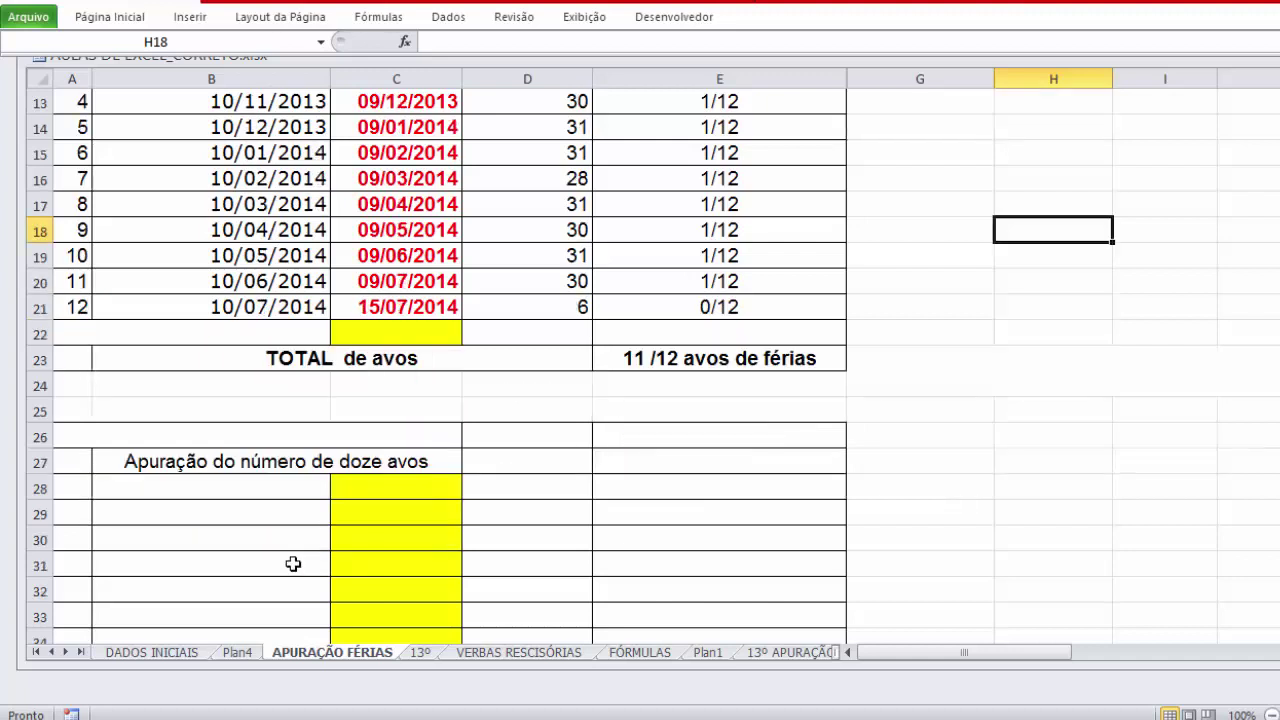
pyautogui.scroll(2, 317, 489)
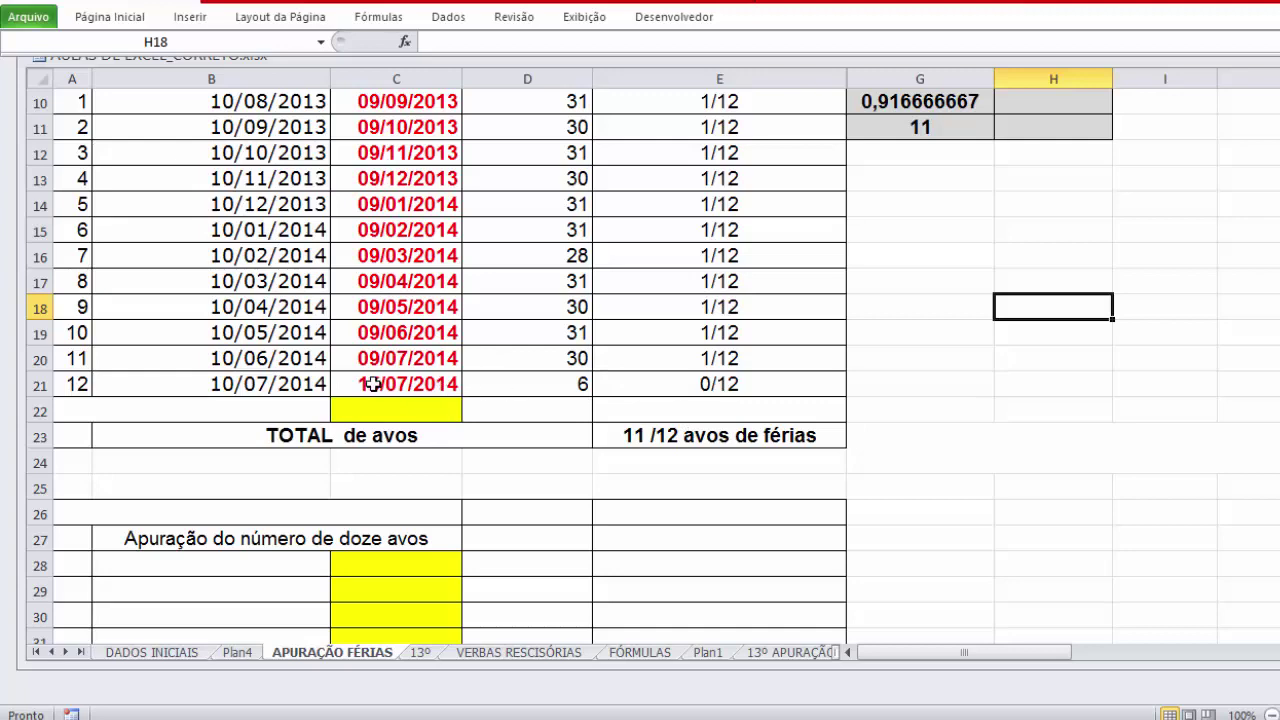
pyautogui.click(420, 386)
pyautogui.scroll(3, 425, 387)
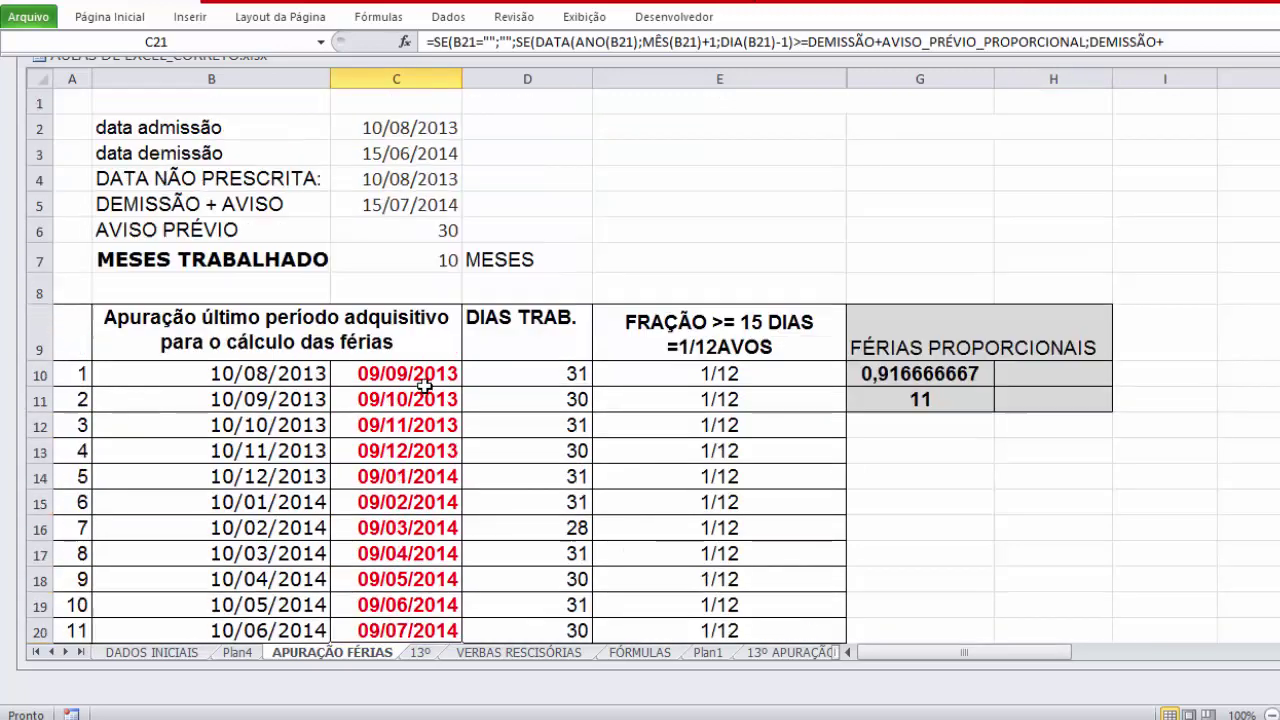
pyautogui.click(410, 205)
pyautogui.scroll(-1, 405, 211)
pyautogui.scroll(-3, 403, 206)
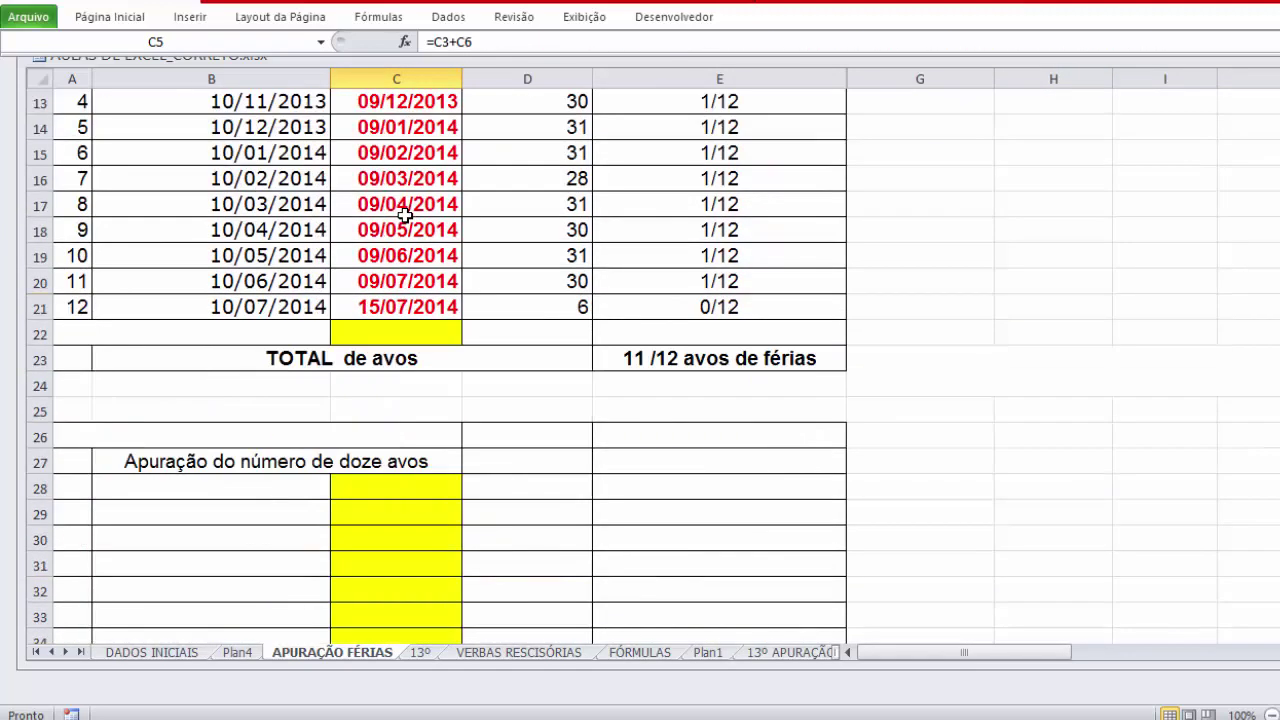
pyautogui.click(401, 303)
pyautogui.scroll(3, 403, 303)
pyautogui.scroll(1, 410, 290)
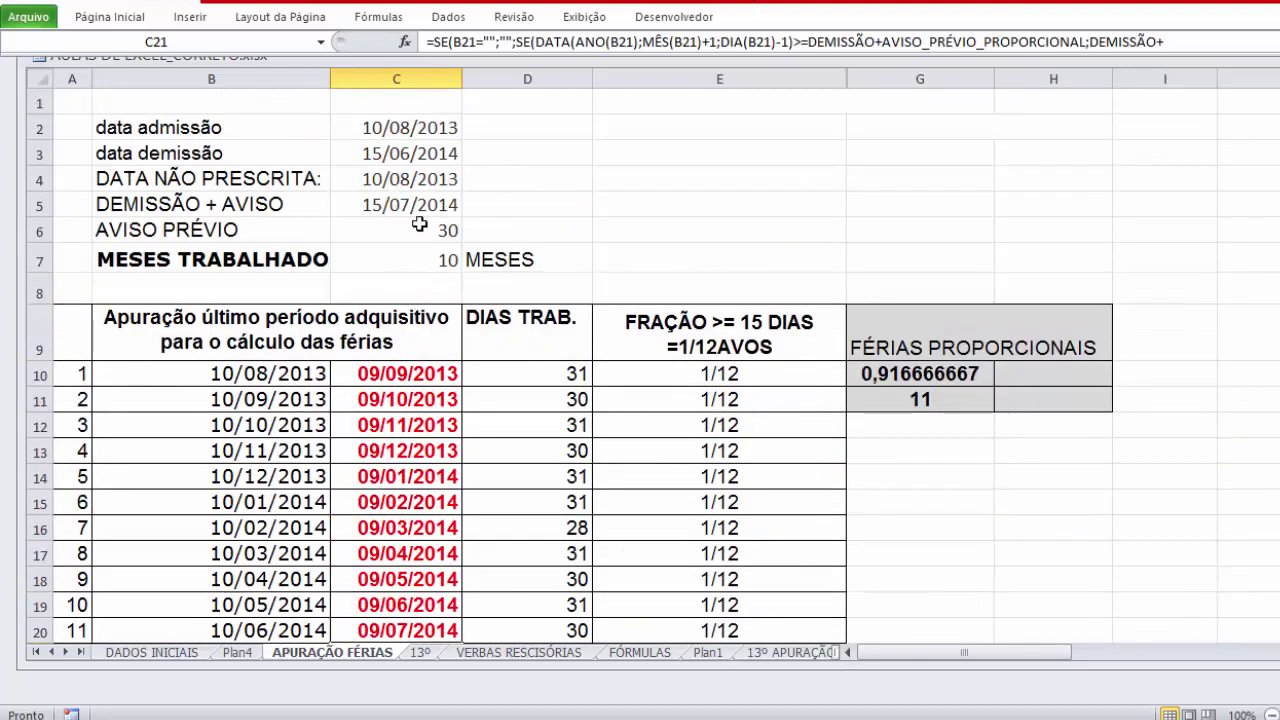
pyautogui.scroll(-2, 503, 314)
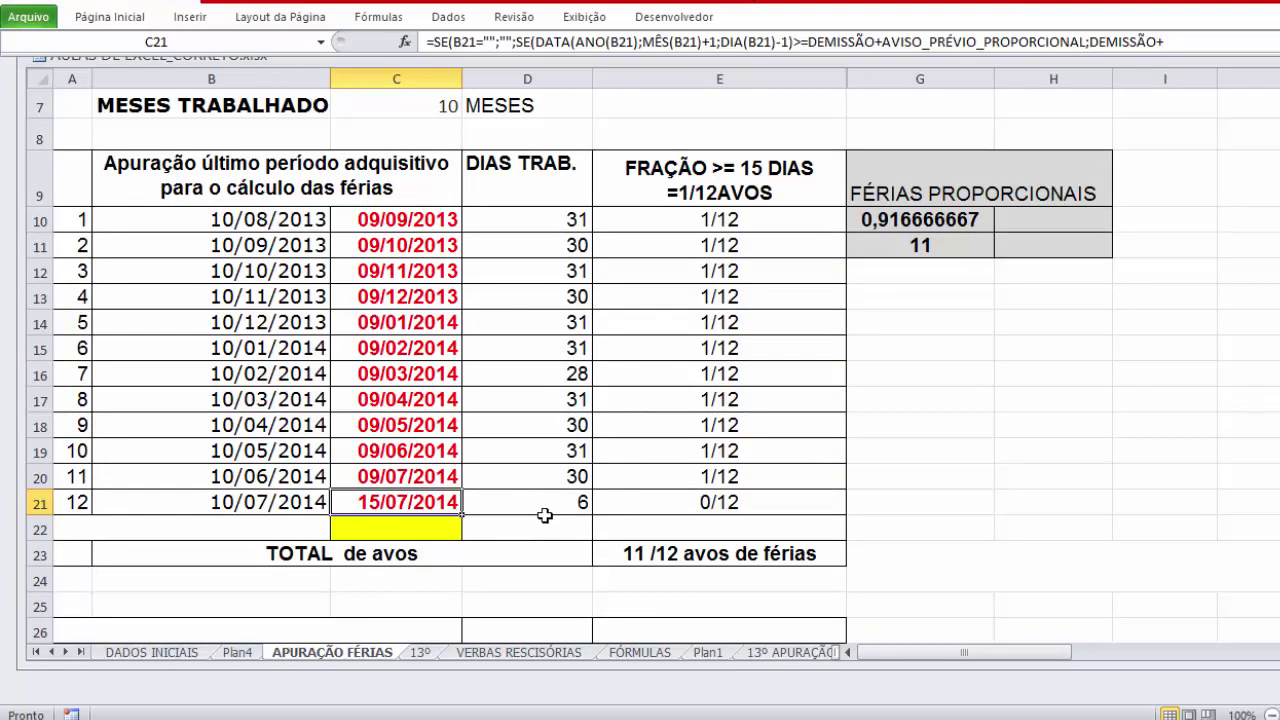
pyautogui.click(648, 555)
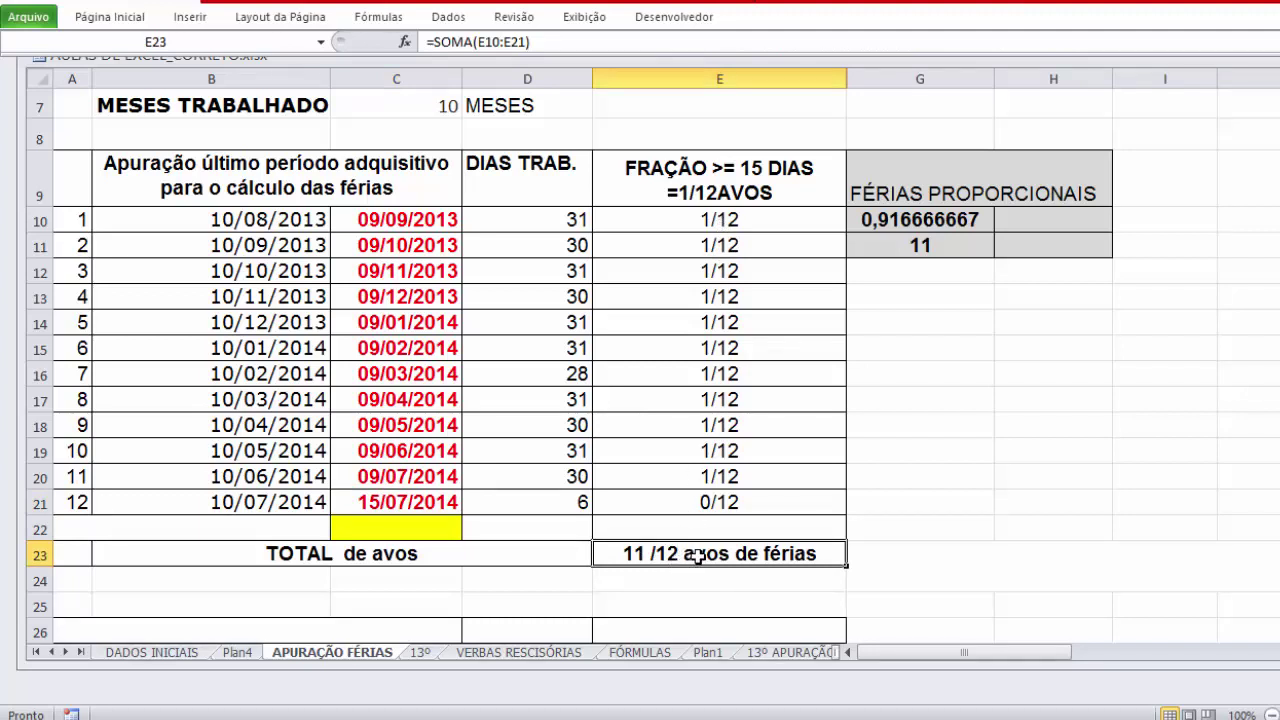
# - Go to the quadro sheet and review the proportional 13th salary table down to its total of twelfths
pyautogui.click(421, 654)
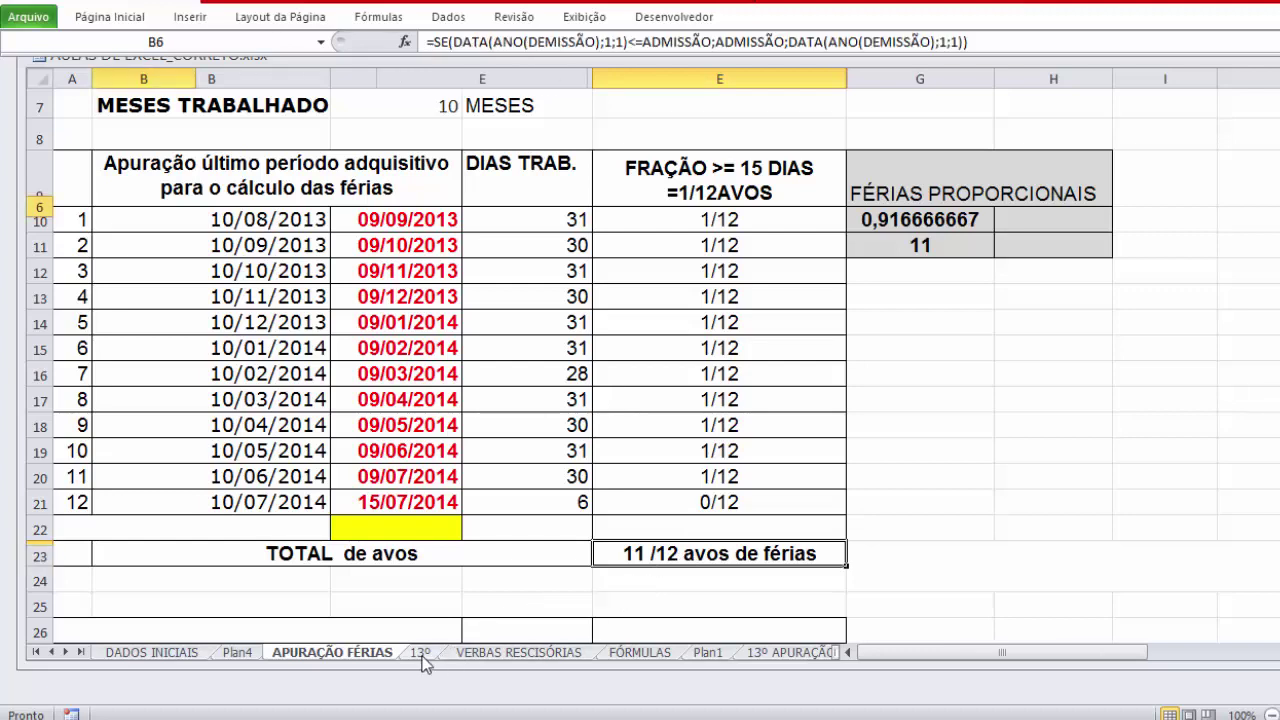
pyautogui.hotkey('ctrl', 'pagedown')
pyautogui.hotkey('ctrl', 'pagedown')
pyautogui.hotkey('ctrl', 'pagedown')
pyautogui.hotkey('ctrl', 'pagedown')
pyautogui.hotkey('ctrl', 'pagedown')
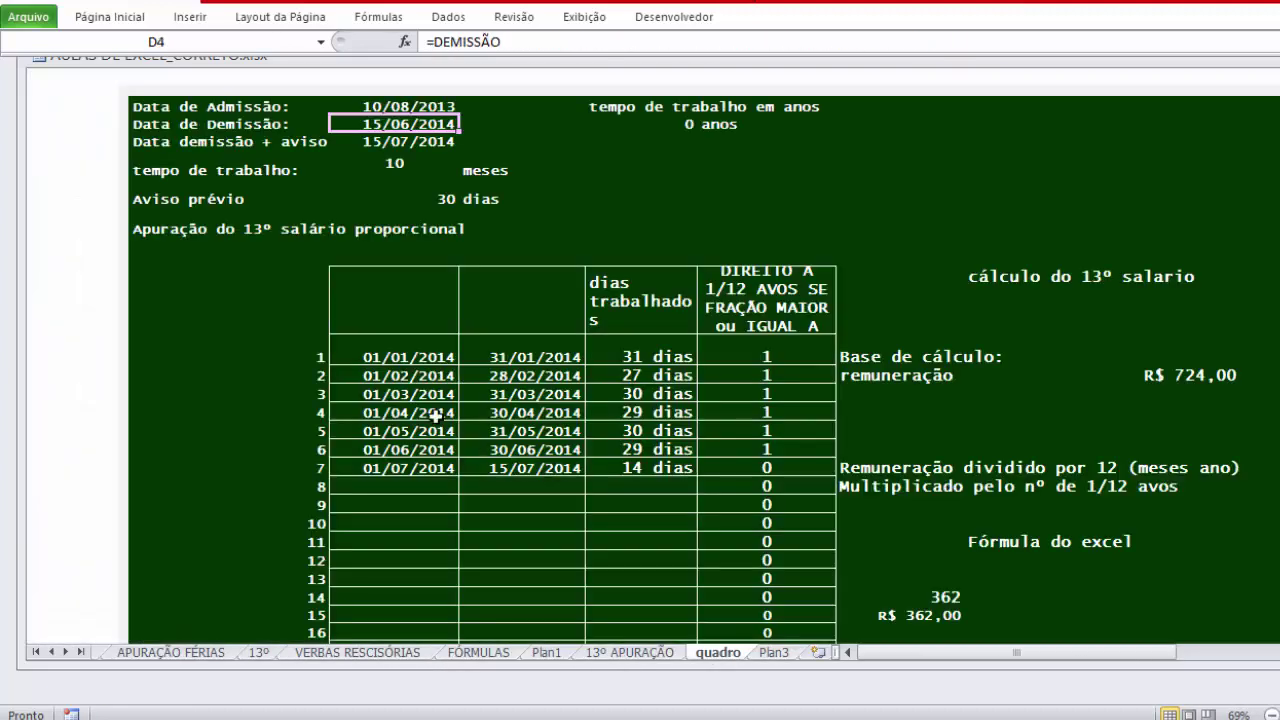
pyautogui.scroll(-1, 430, 409)
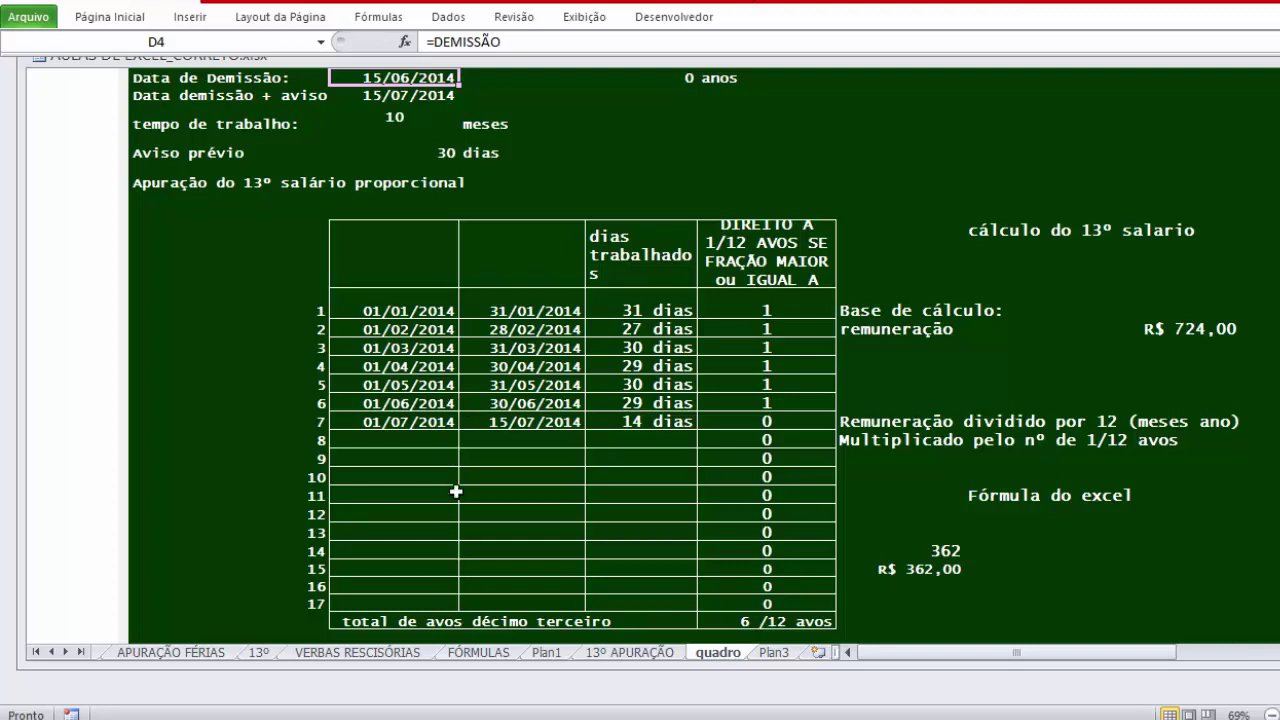
# - Change the admission date in C2 on the DADOS INICIAIS sheet to 18/01/2014 and check it against the dismissal date
pyautogui.click(210, 652)
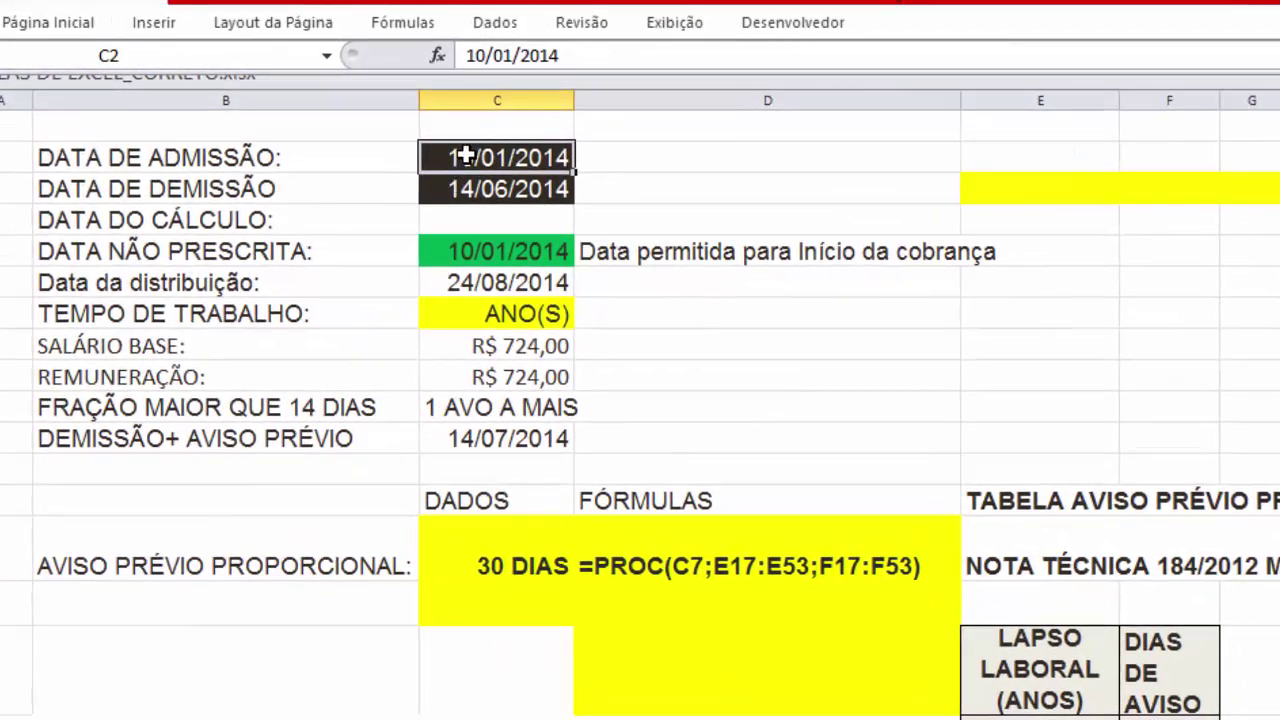
pyautogui.click(490, 55)
pyautogui.press('BackSpace')
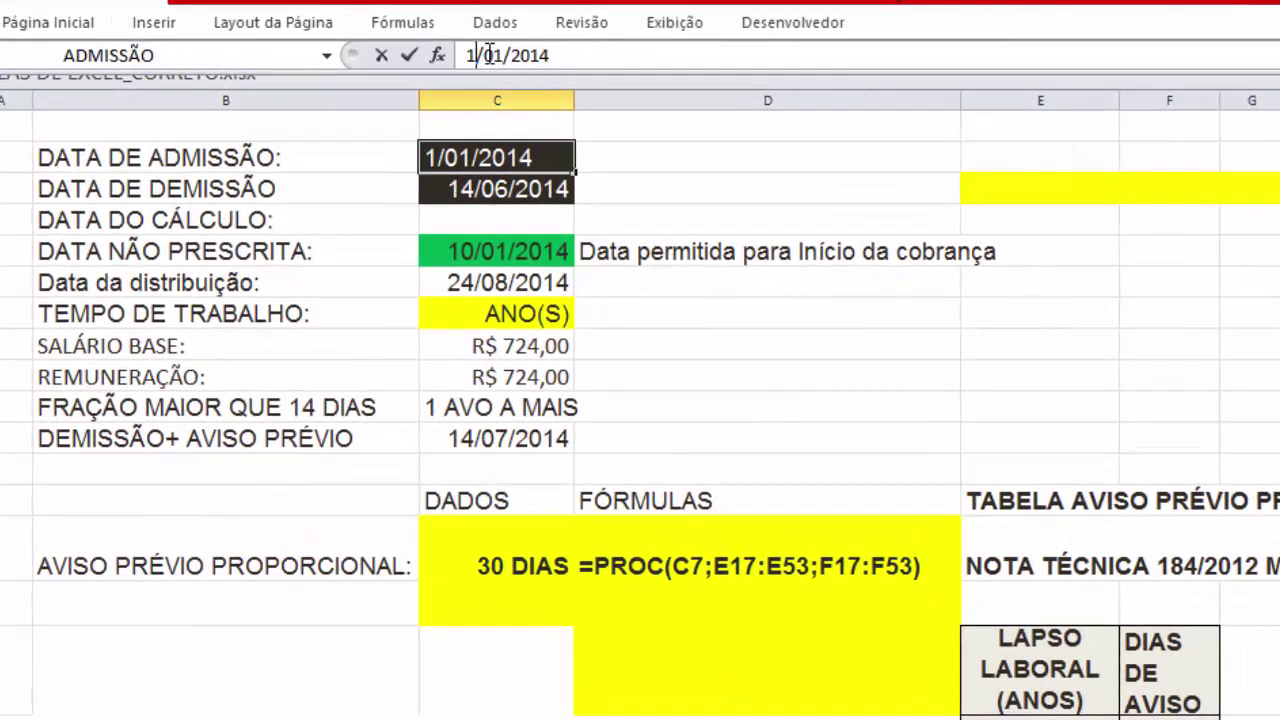
pyautogui.write('8')
pyautogui.press('Return')
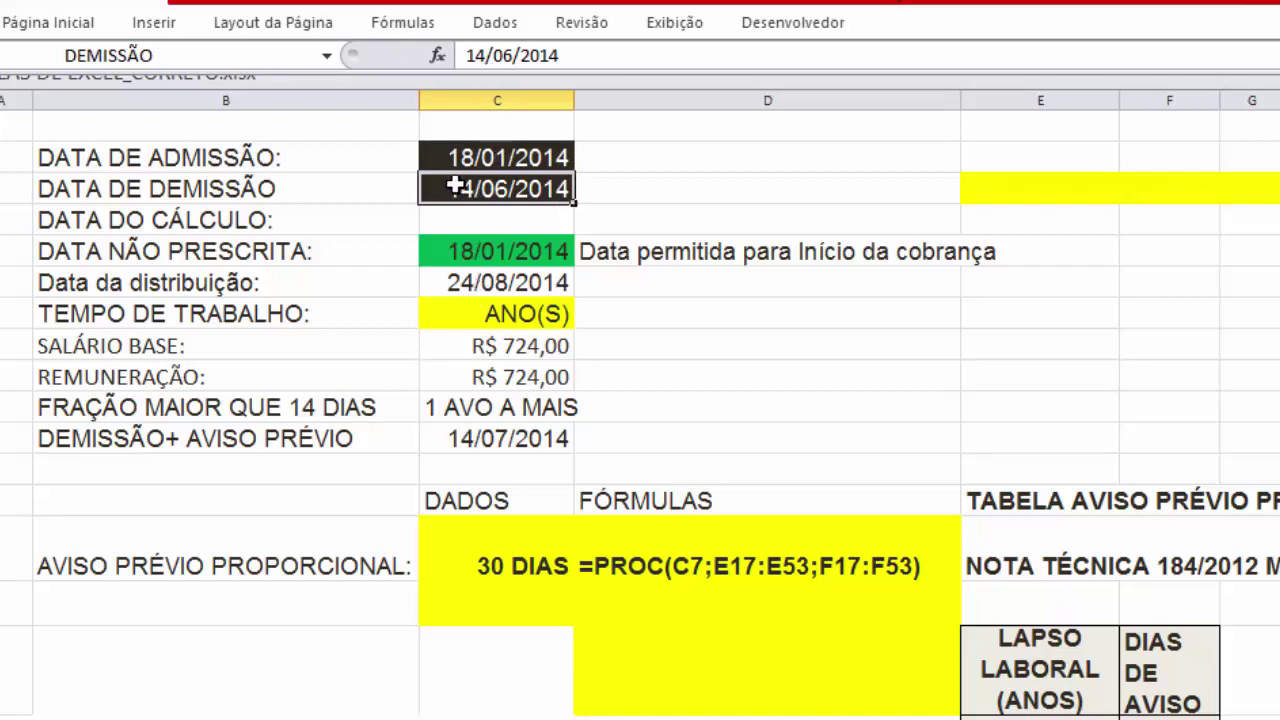
pyautogui.click(545, 158)
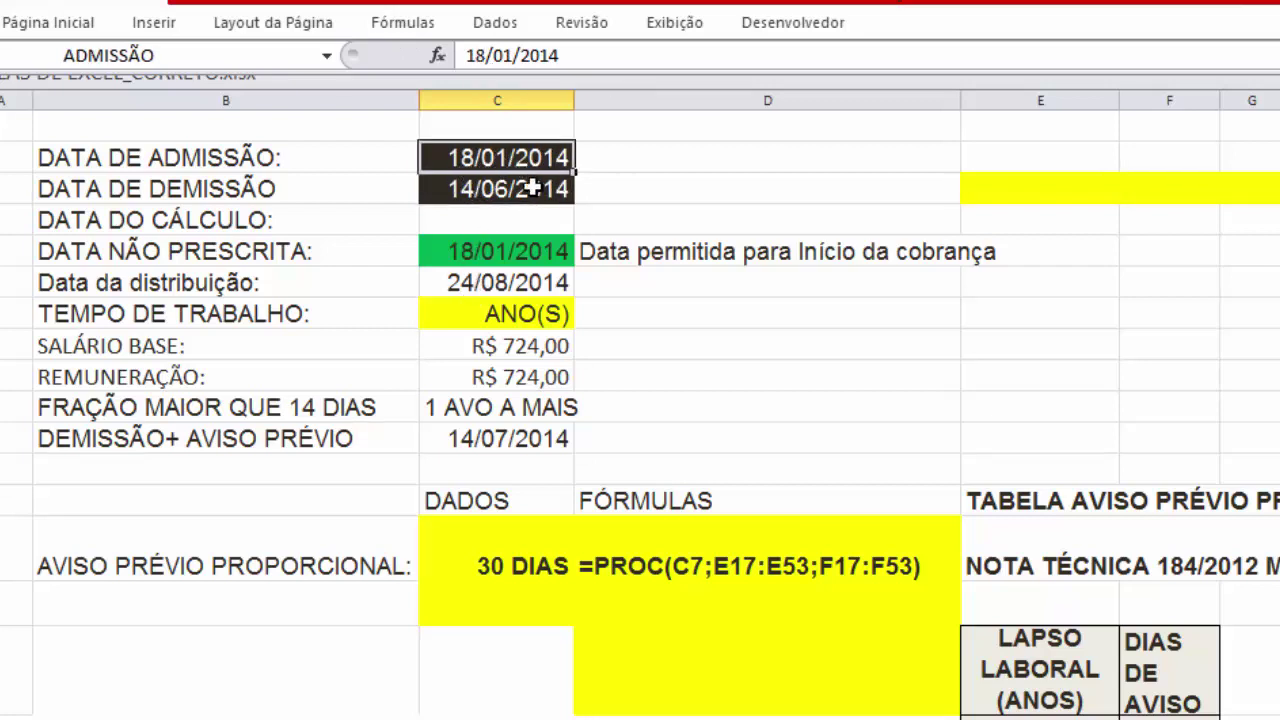
pyautogui.click(524, 187)
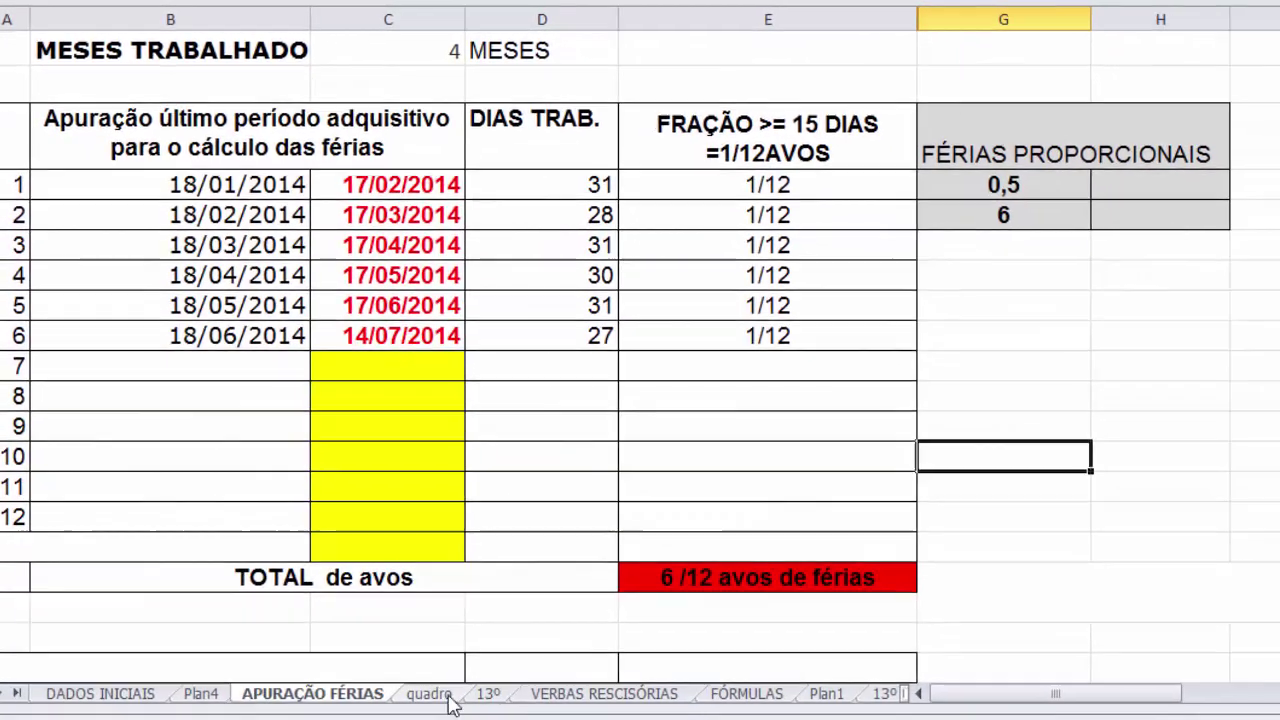
# - On the quadro sheet, examine the first row's start date, end date, days worked and 1/12 entitlement
pyautogui.click(440, 694)
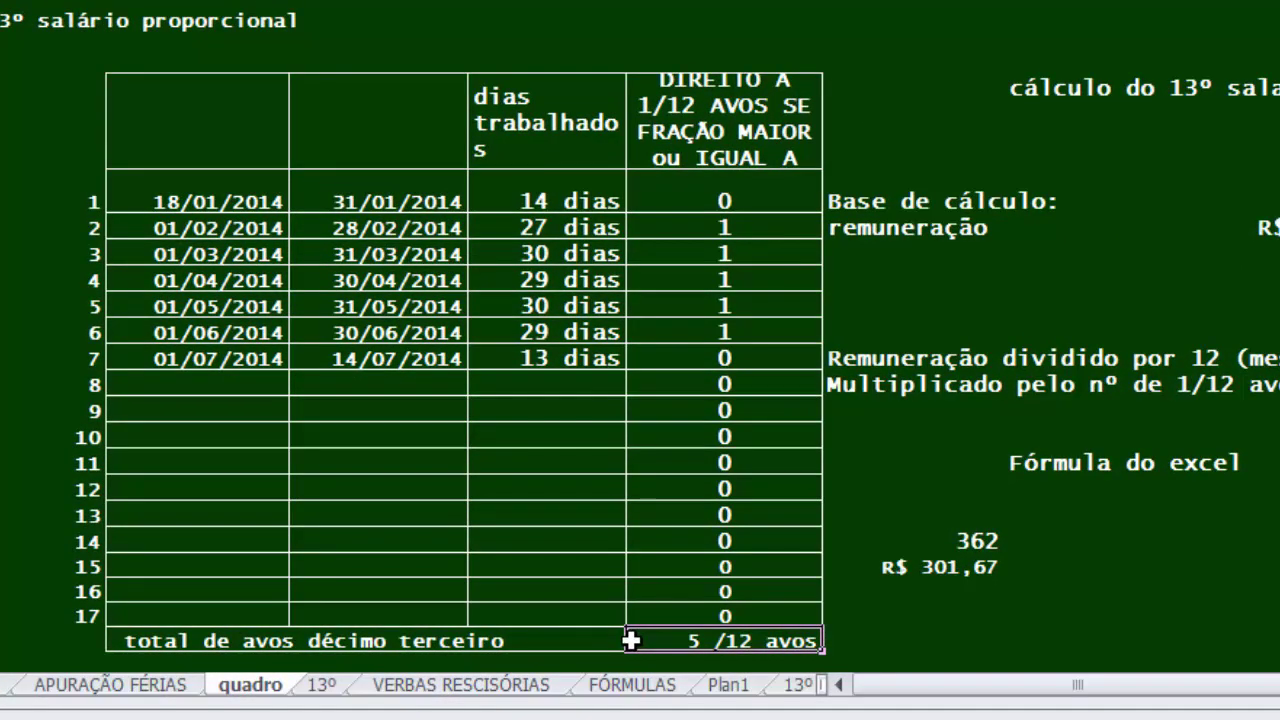
pyautogui.click(200, 200)
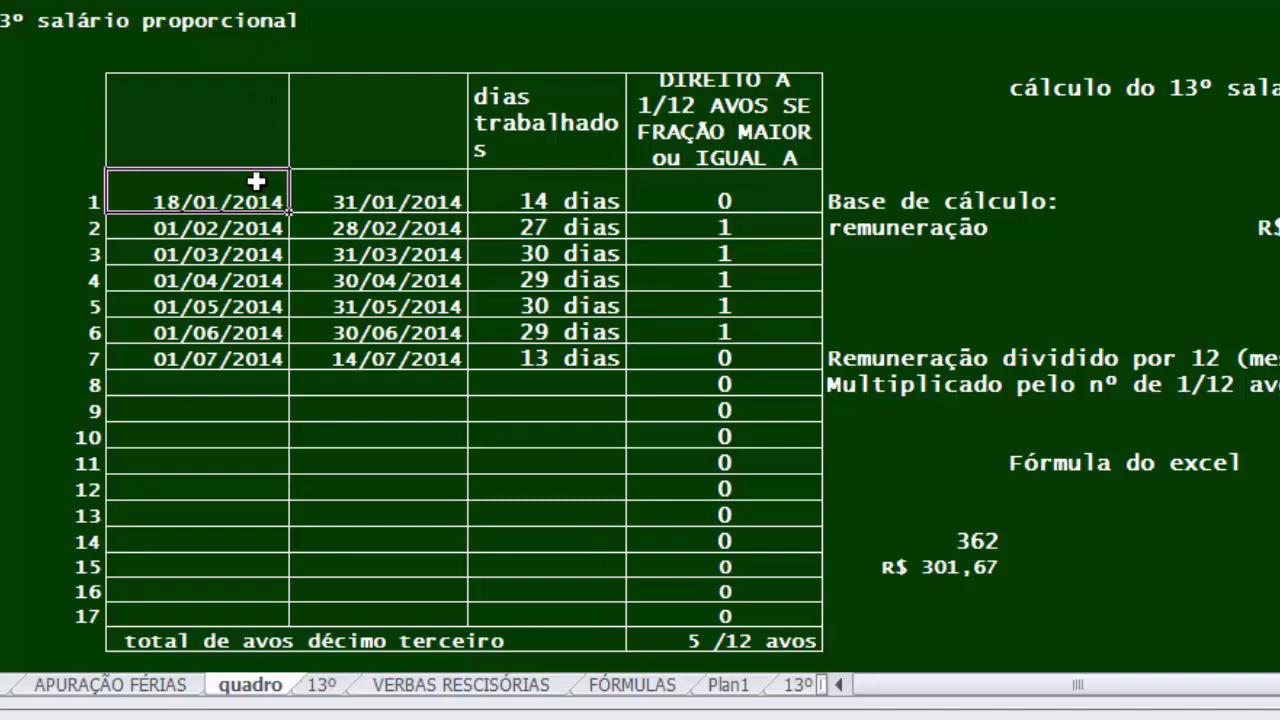
pyautogui.click(366, 192)
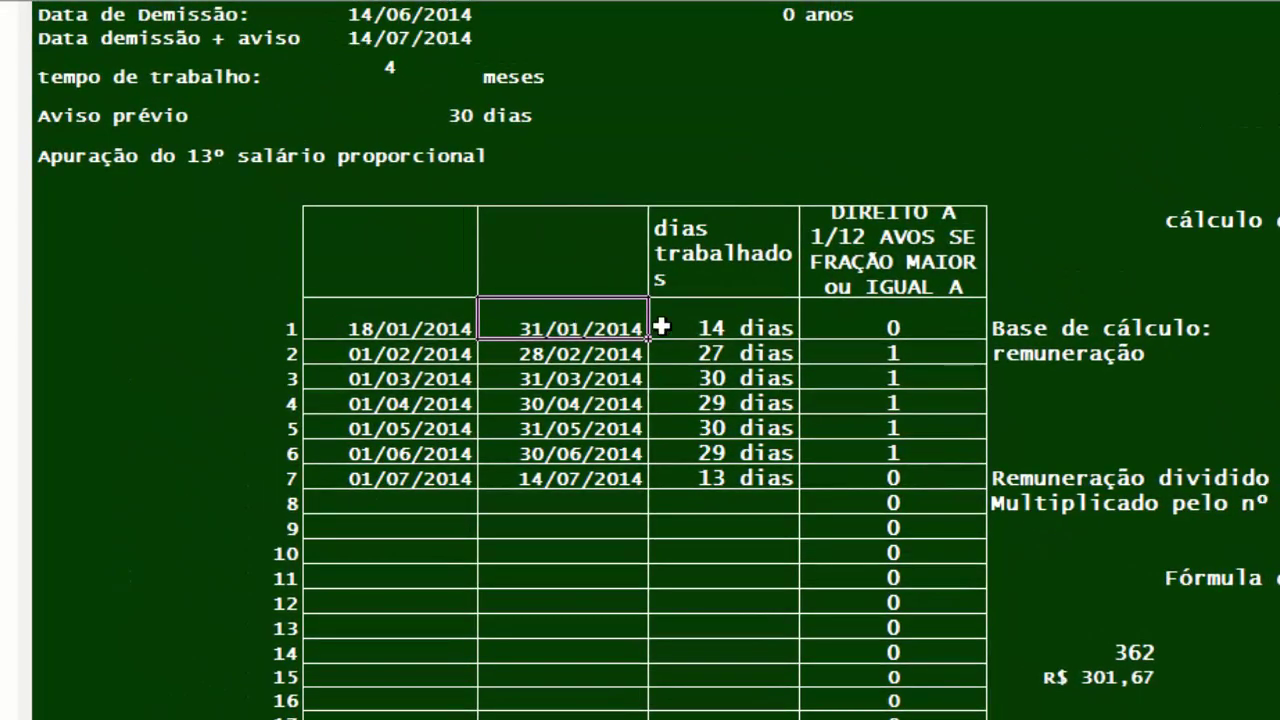
pyautogui.click(729, 323)
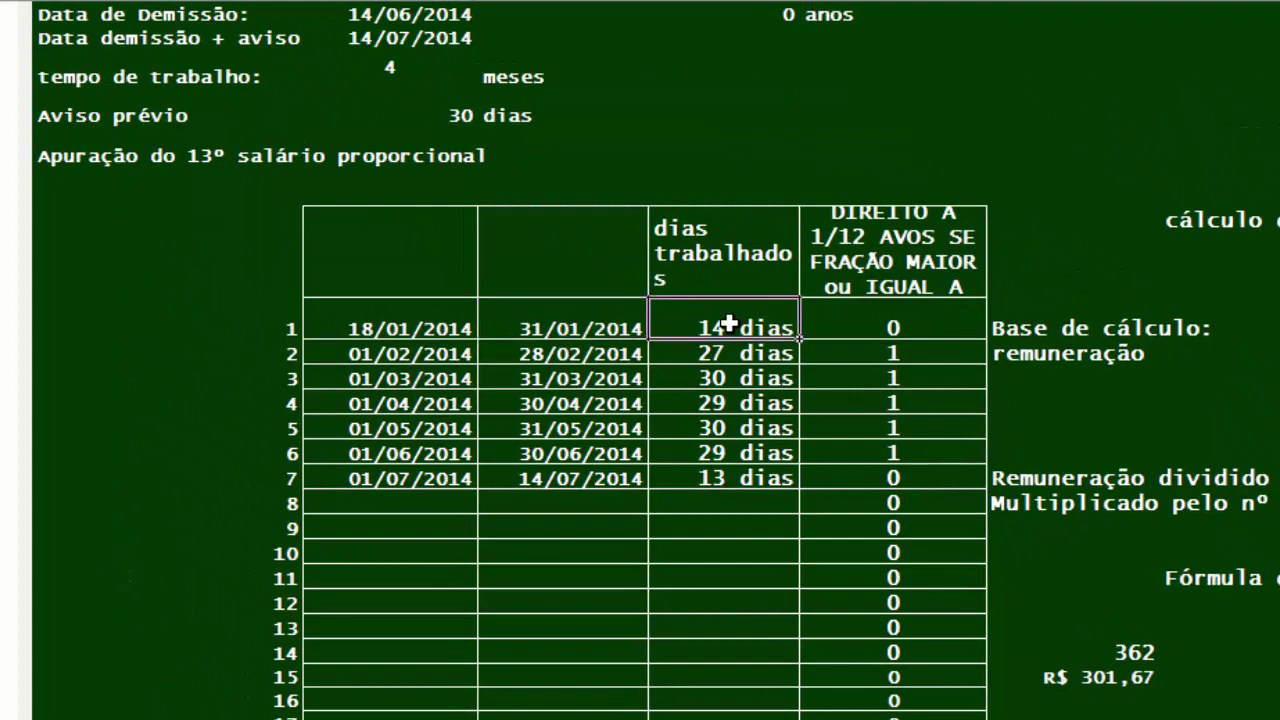
pyautogui.click(831, 325)
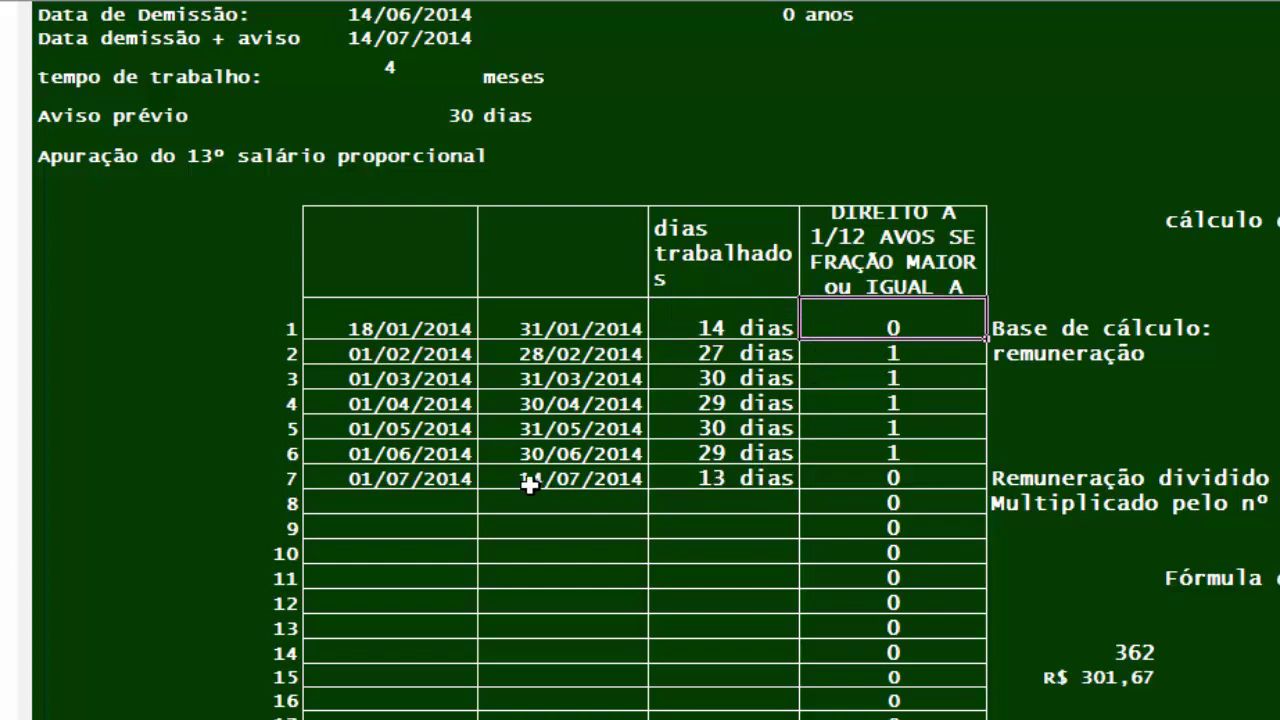
# - Examine the seventh row's dates, days worked and 1/12 entitlement in the 13th salary table
pyautogui.moveTo(417, 480); pyautogui.dragTo(763, 486)
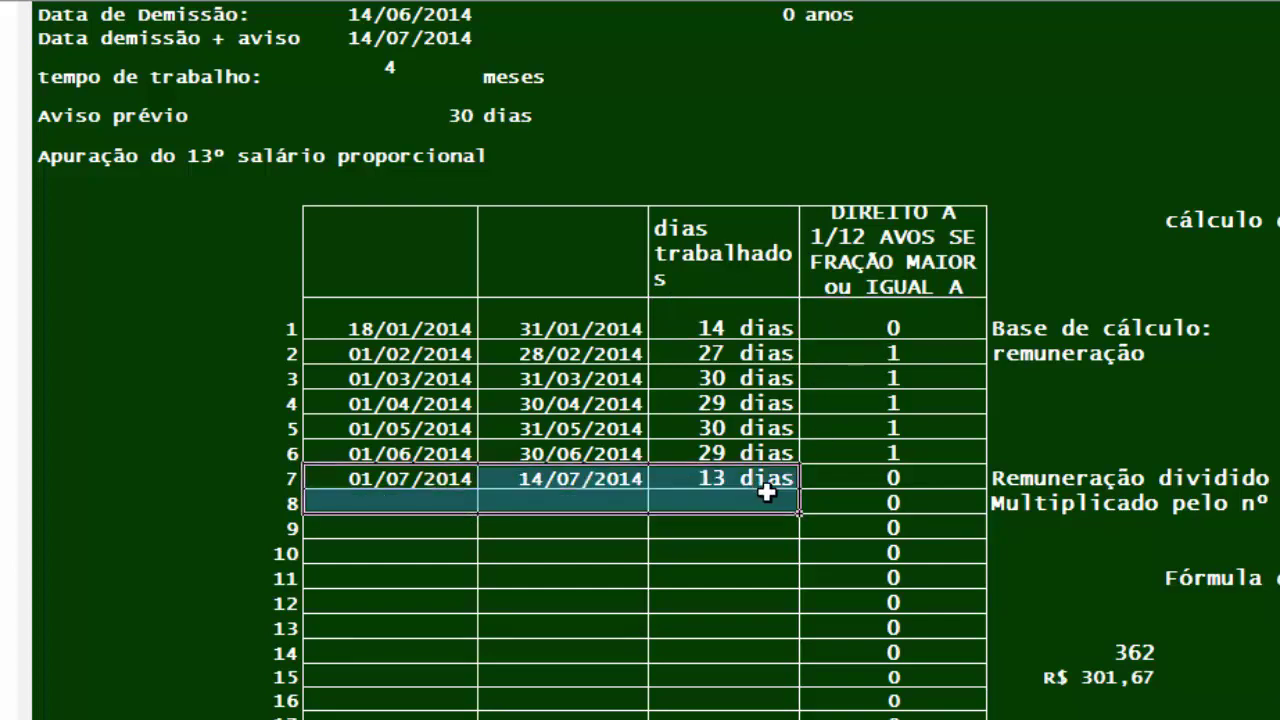
pyautogui.click(768, 485)
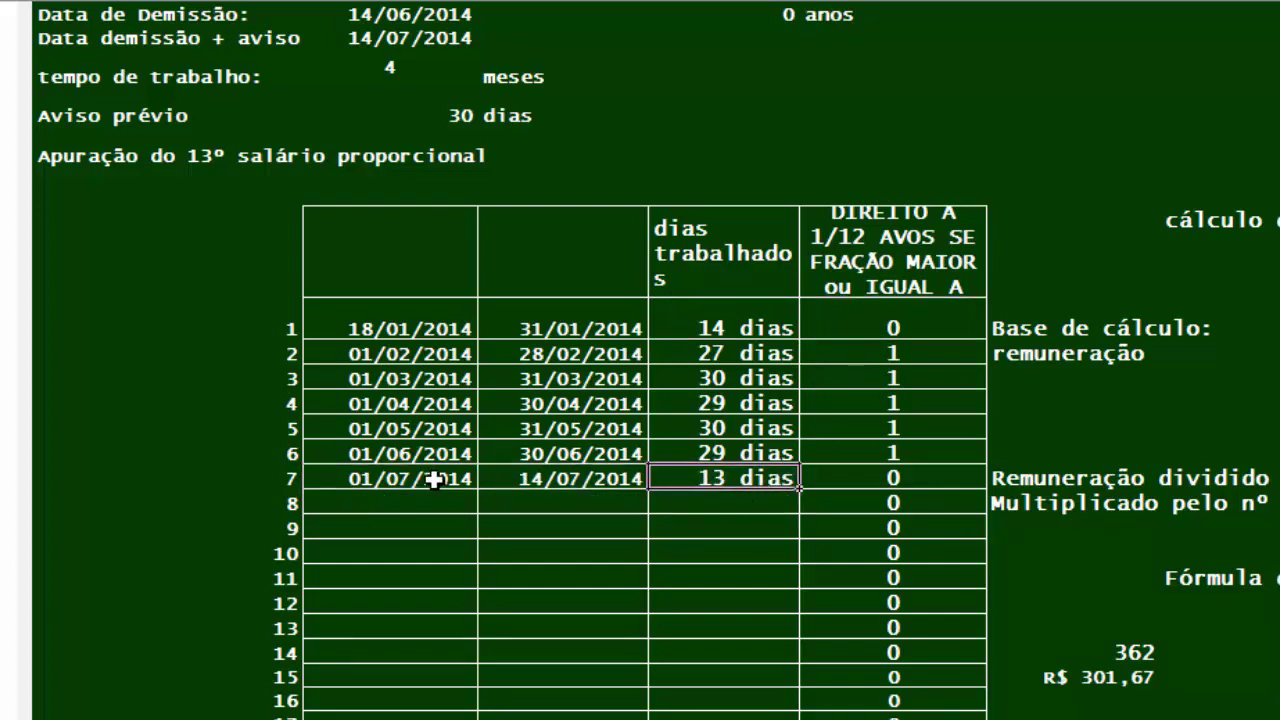
pyautogui.moveTo(436, 481); pyautogui.dragTo(745, 482)
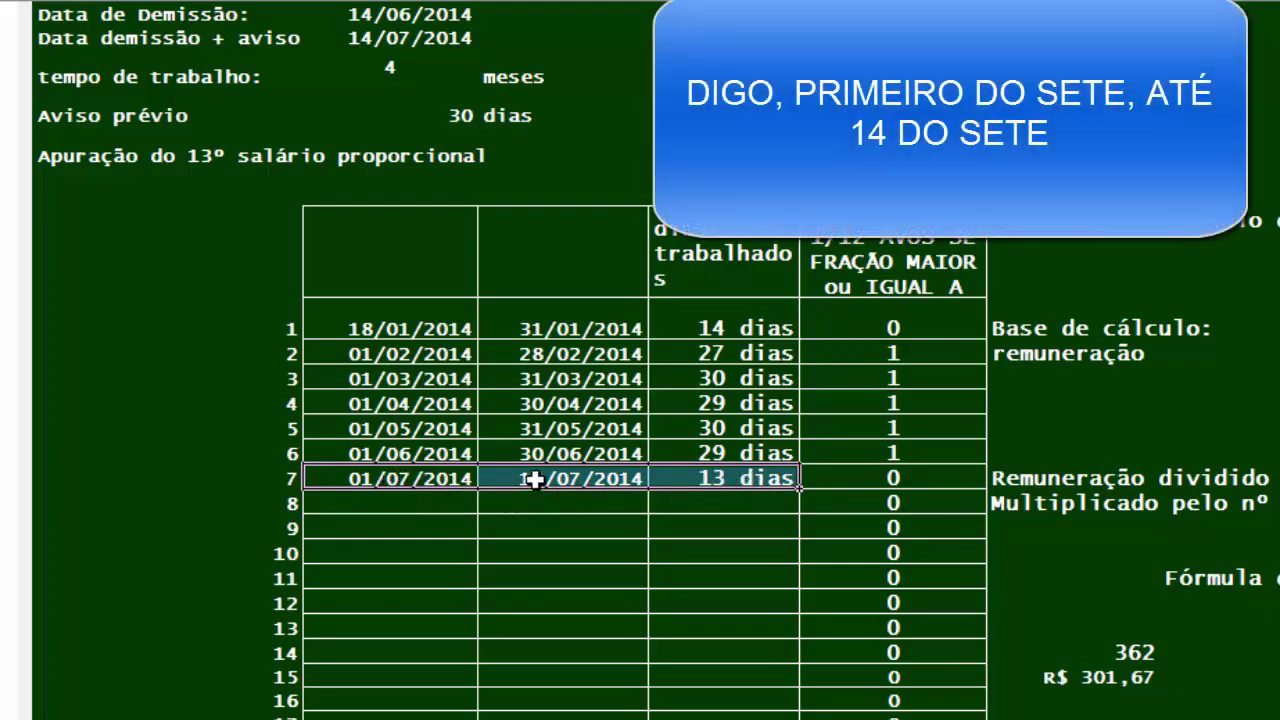
pyautogui.click(528, 480)
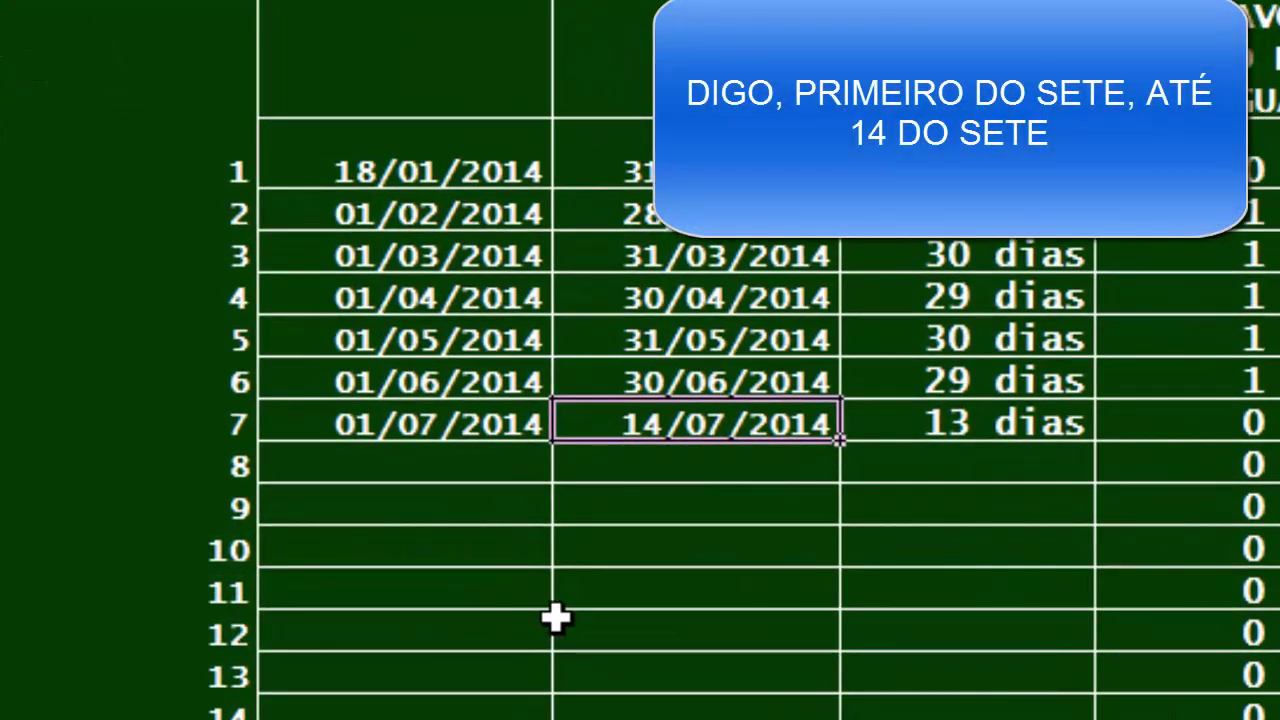
pyautogui.click(946, 426)
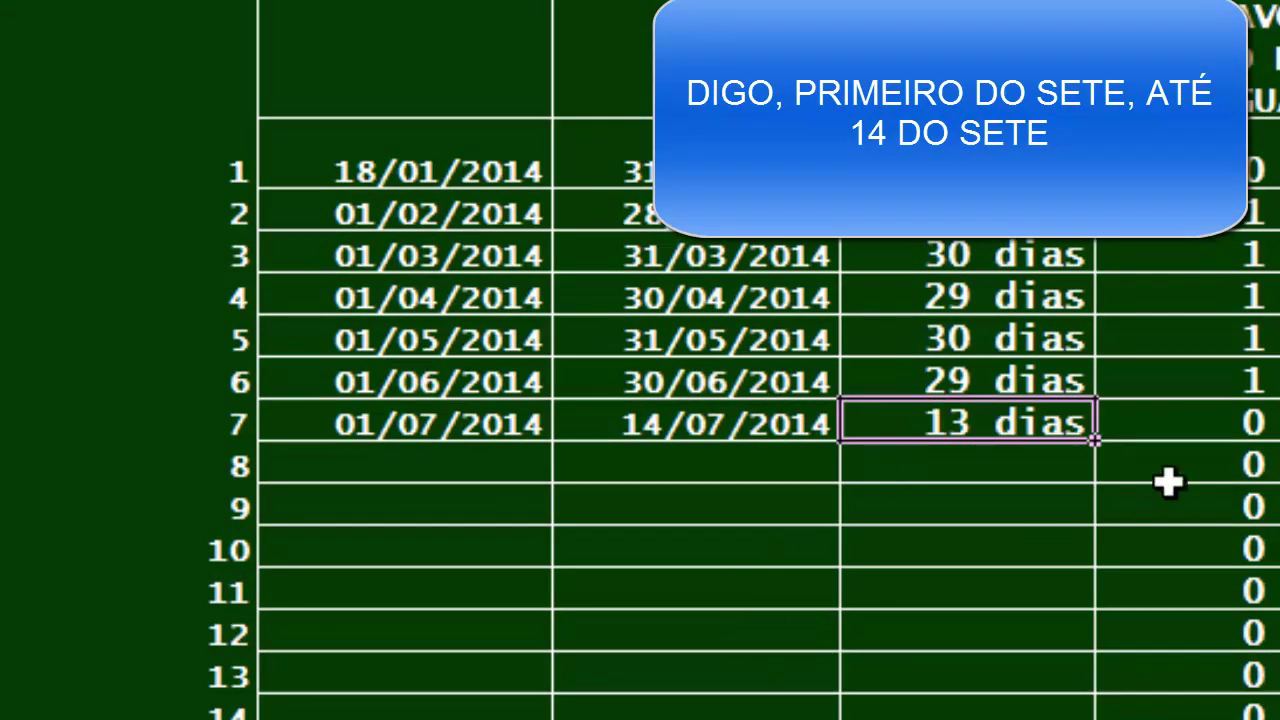
pyautogui.click(1243, 430)
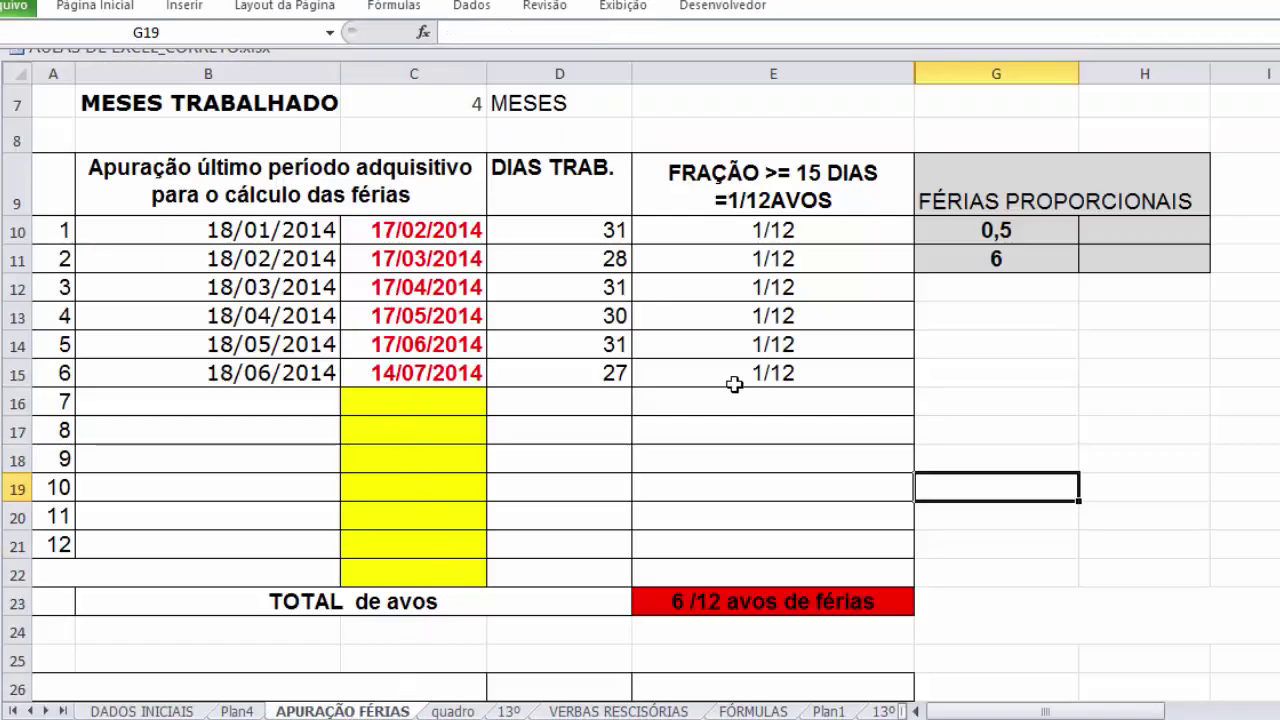
# - Return to the DADOS INICIAIS sheet and change the admission date in C2 to 18/01/2013
pyautogui.click(141, 711)
pyautogui.click(648, 142)
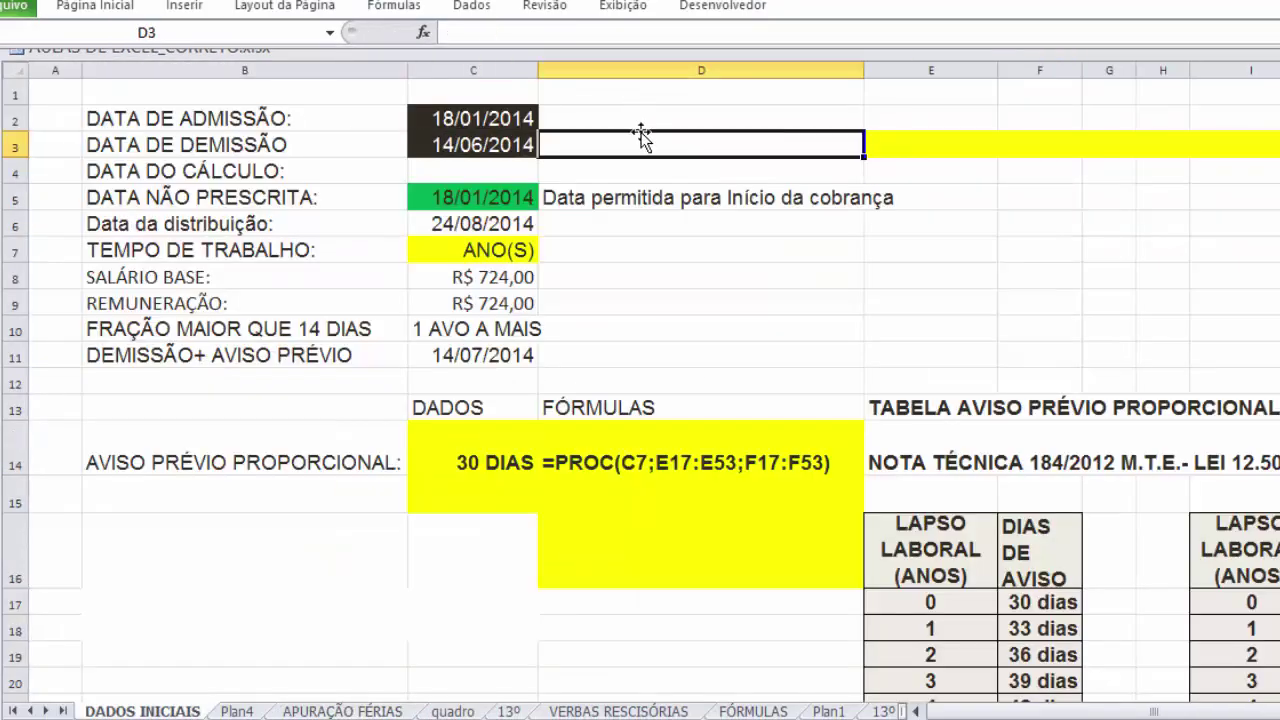
pyautogui.click(495, 118)
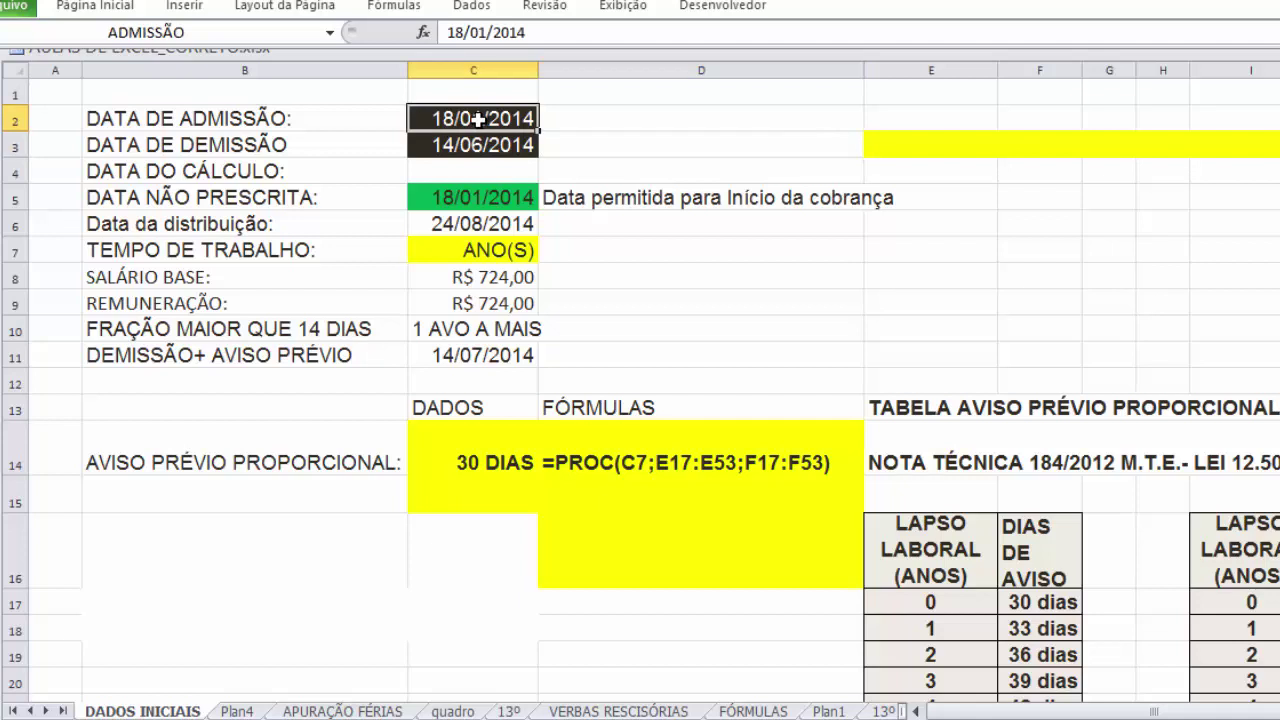
pyautogui.click(526, 32)
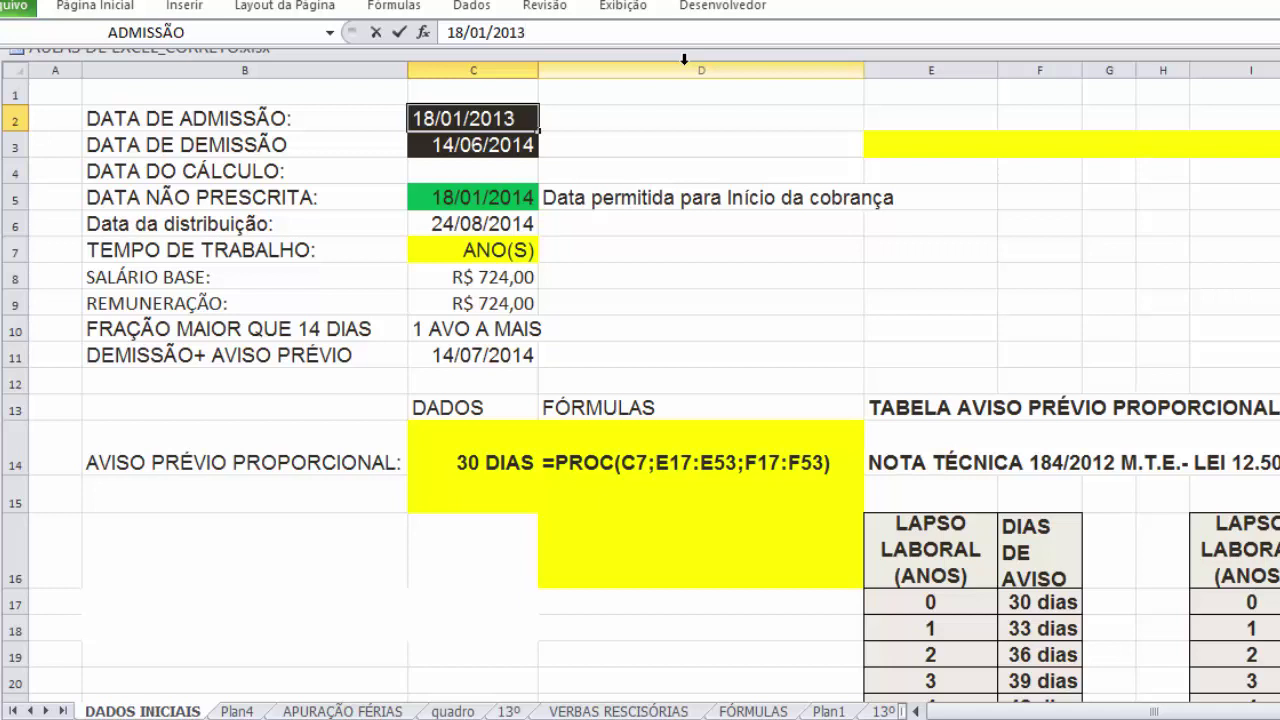
pyautogui.press('Return')
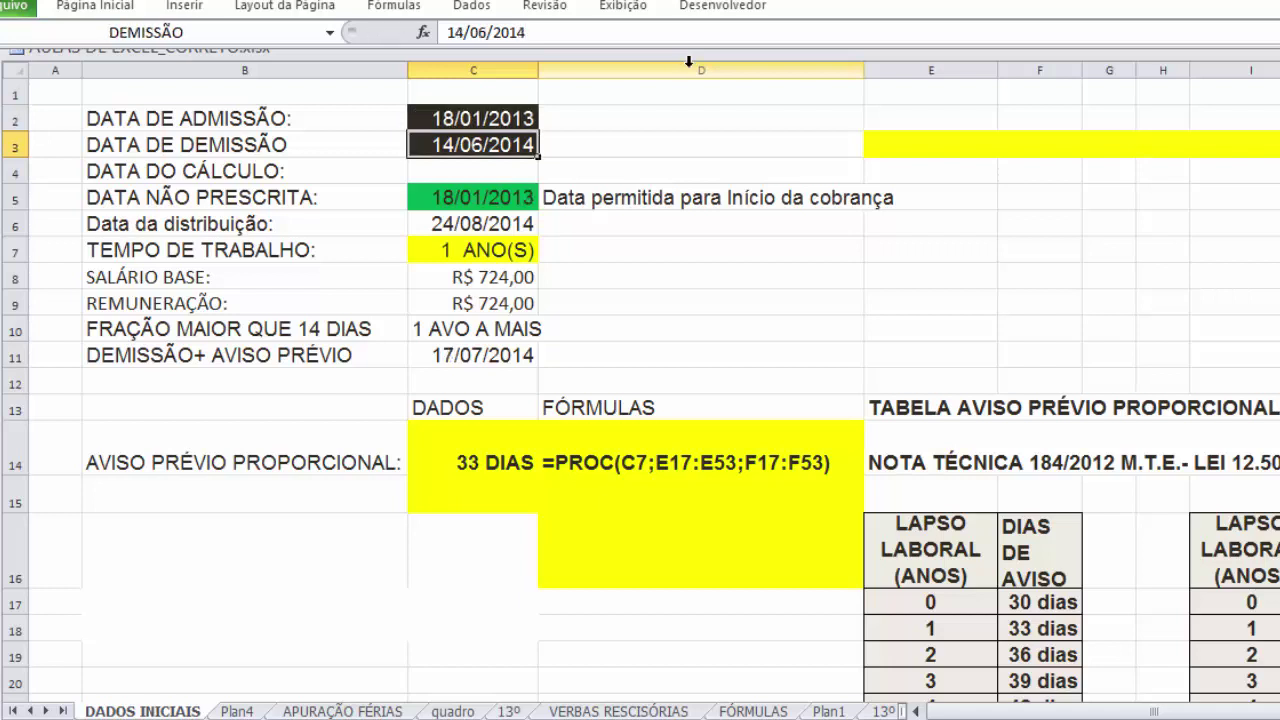
# - Check the proportional notice period in C14, and review both vacation twelfths tables and their totals on the APURAÇÃO FÉRIAS sheet
pyautogui.click(503, 120)
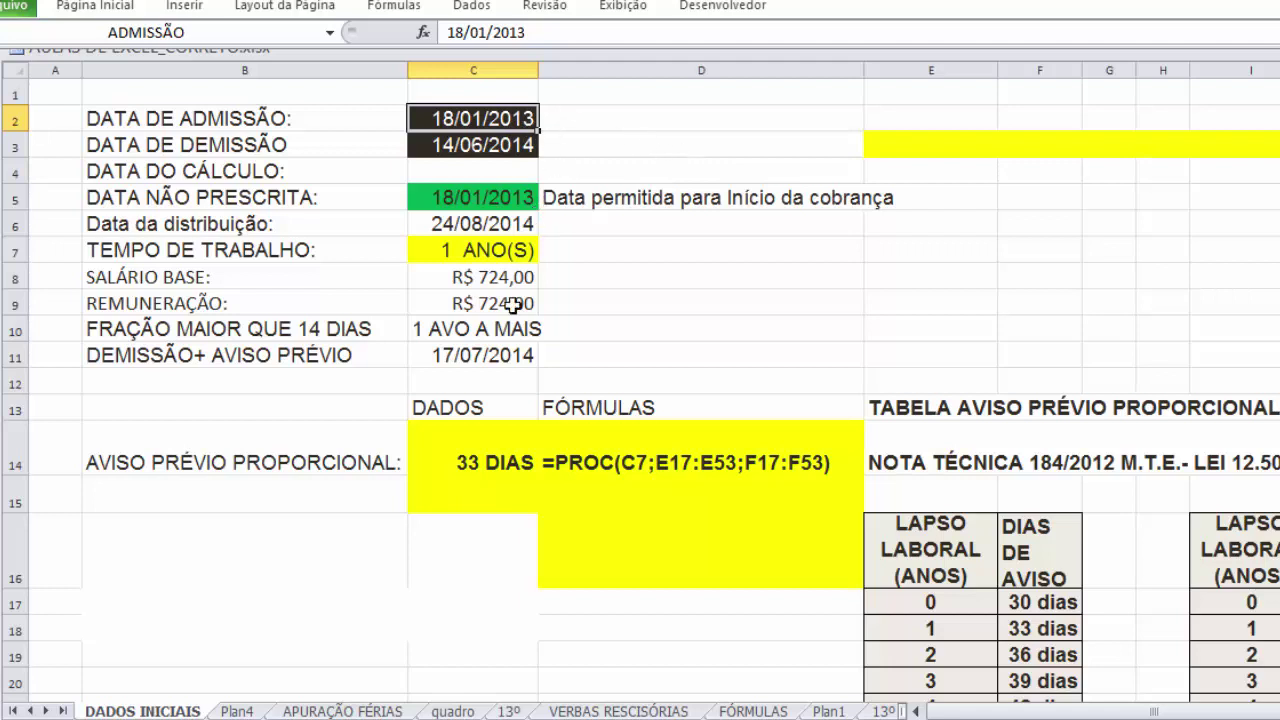
pyautogui.click(467, 462)
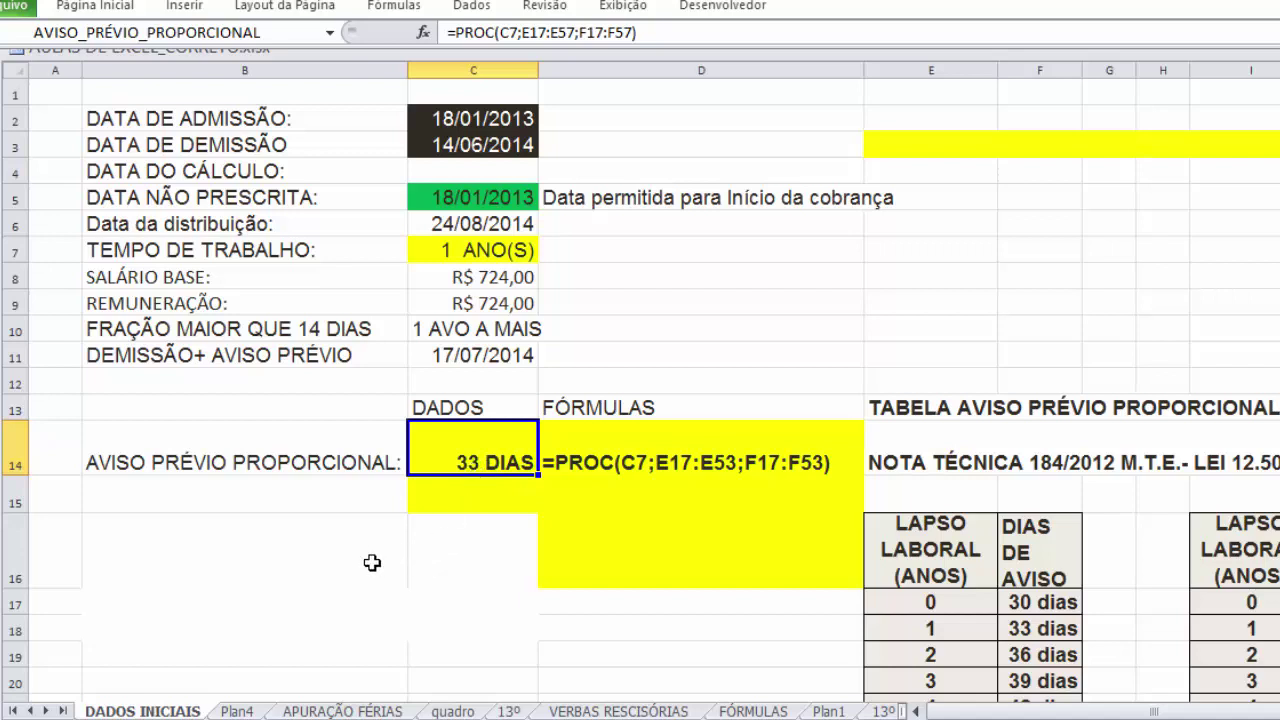
pyautogui.click(343, 711)
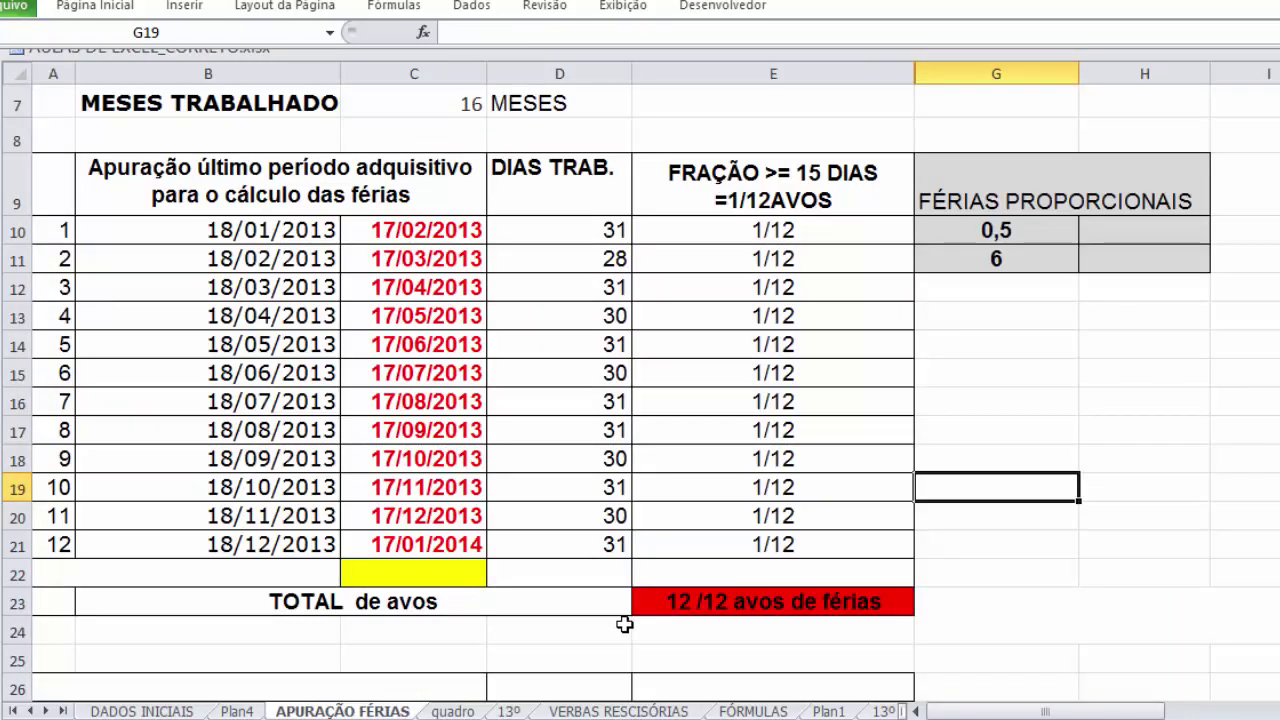
pyautogui.scroll(-3, 594, 539)
pyautogui.scroll(-3, 594, 539)
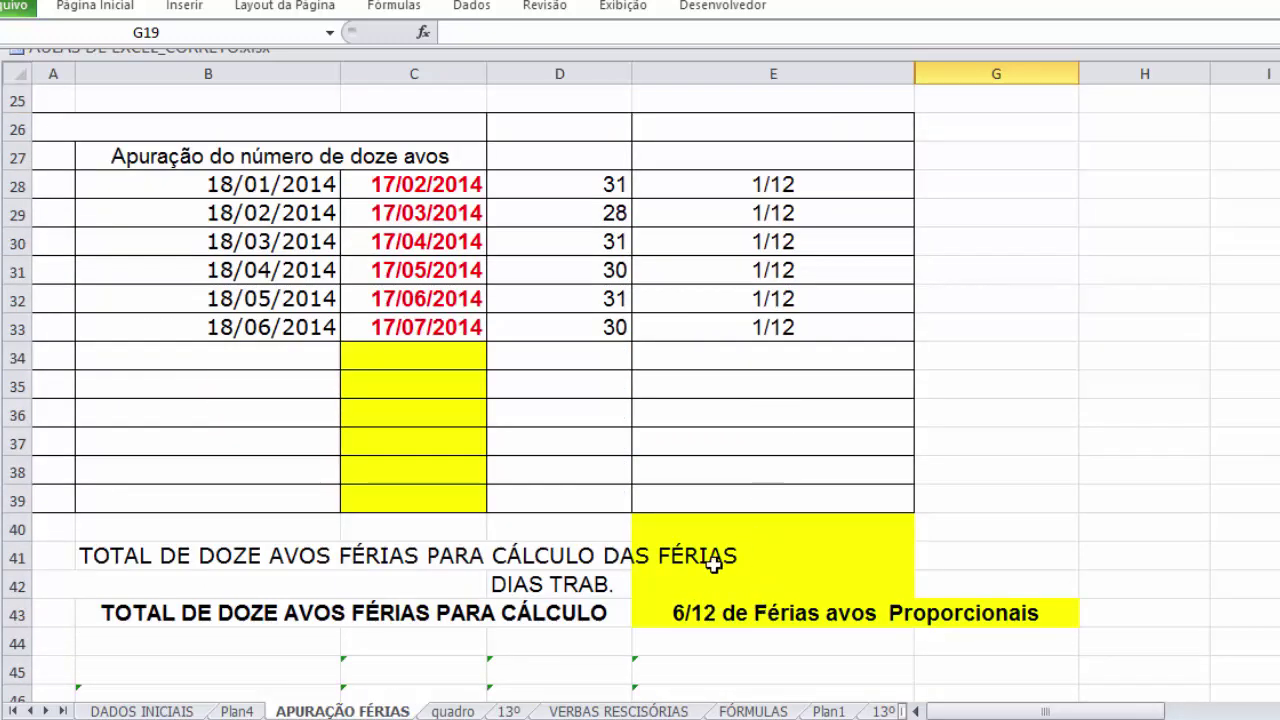
# - On the quadro sheet, check the 13th salary twelfths table and its total of twelfths
pyautogui.click(458, 710)
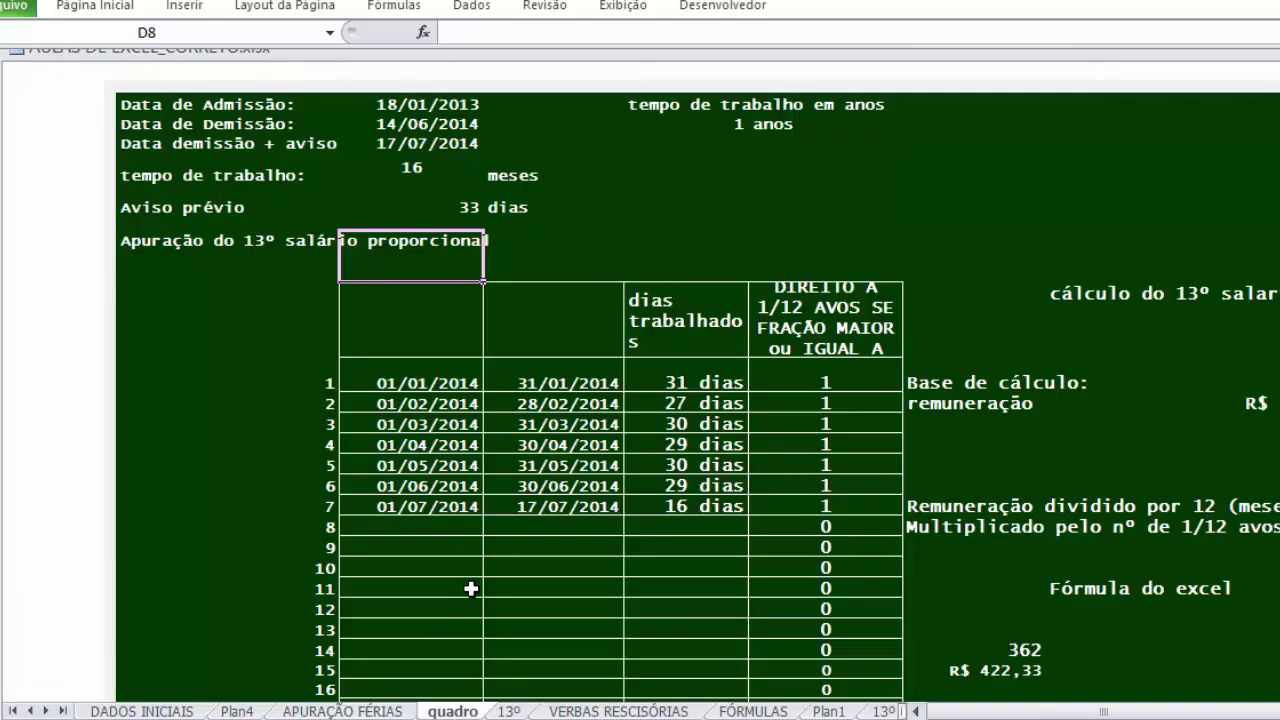
pyautogui.scroll(-2, 463, 576)
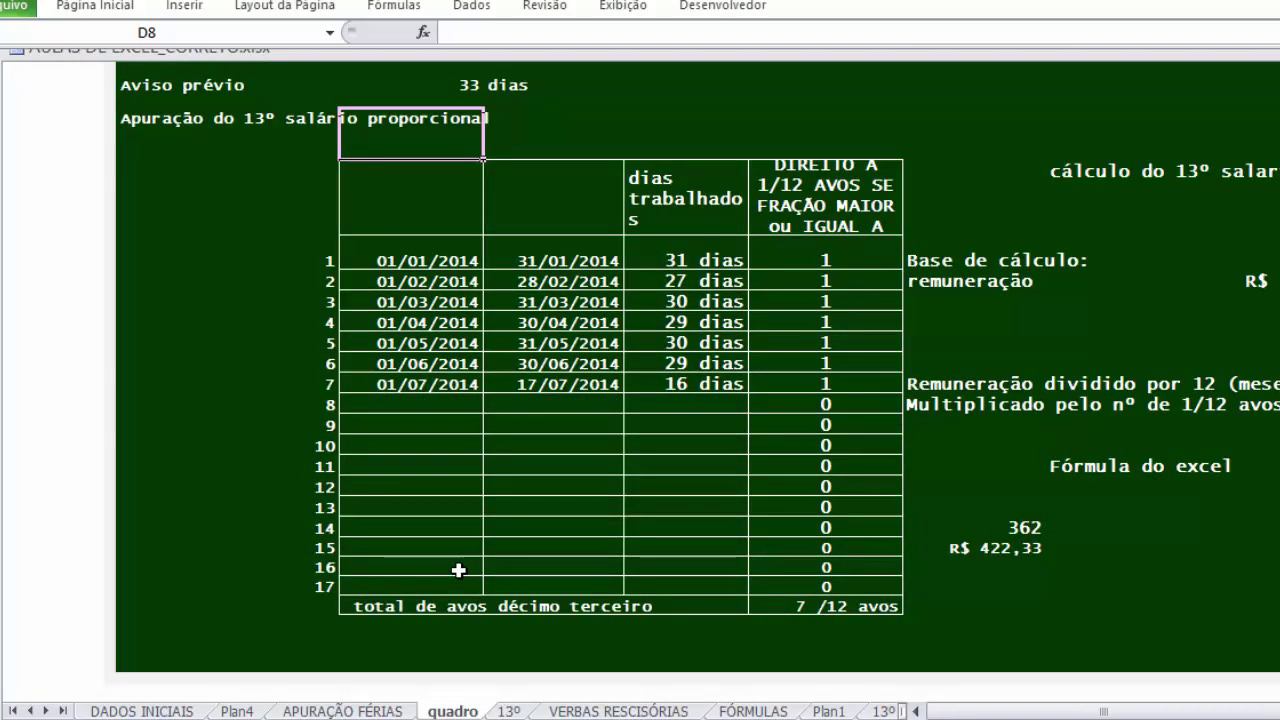
pyautogui.click(787, 607)
pyautogui.scroll(1, 652, 632)
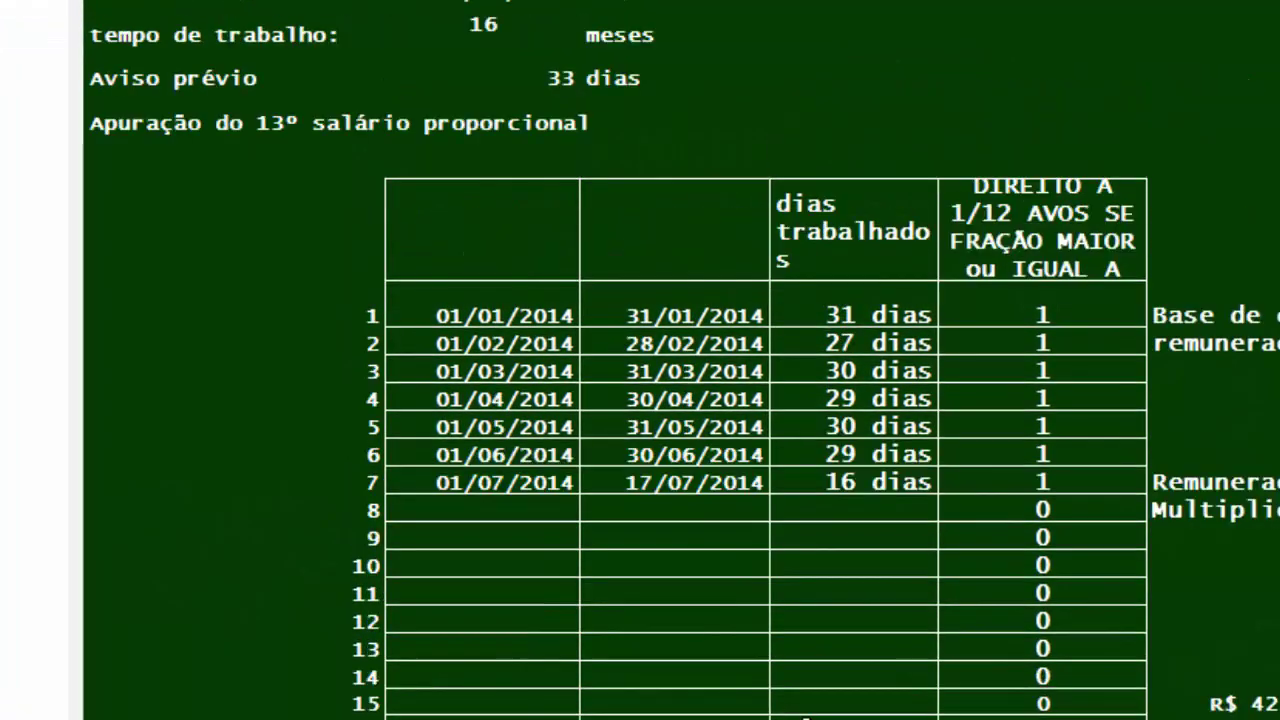
pyautogui.scroll(1, 803, 712)
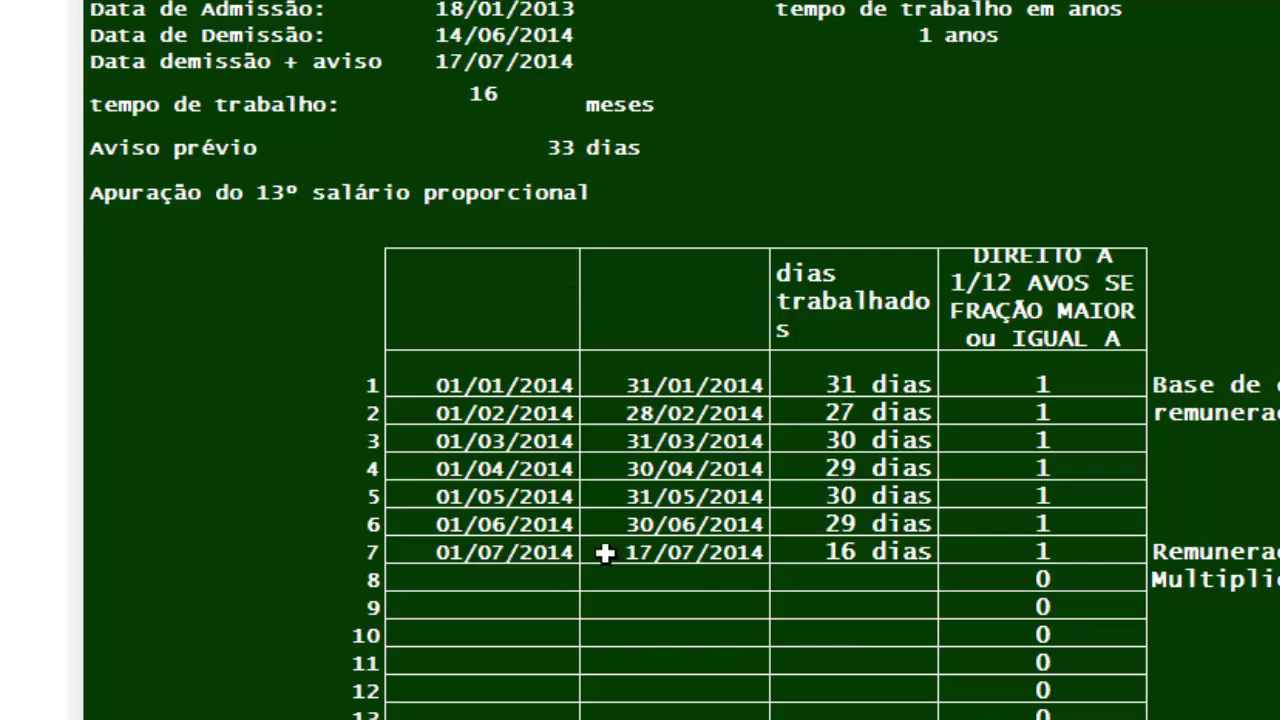
# - Check the dismissal date, notice period and dismissal date plus notice against the end date in the 13th salary table's seventh row
pyautogui.click(471, 40)
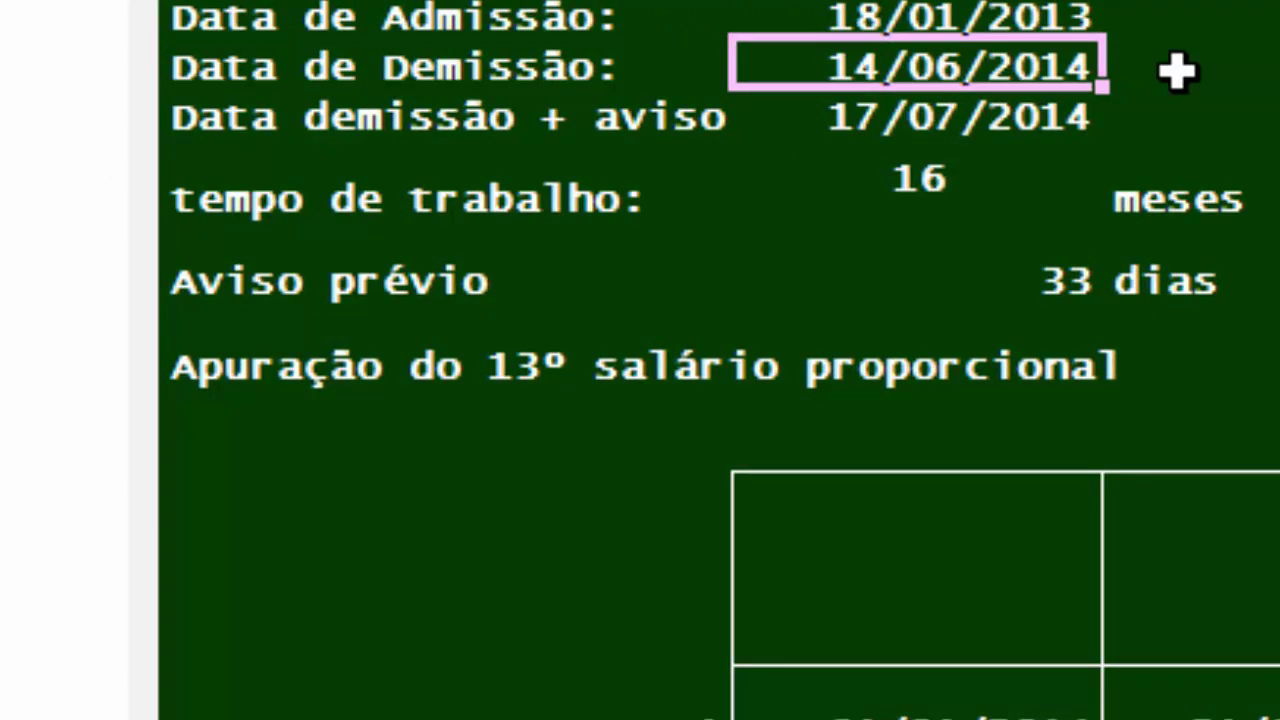
pyautogui.click(1040, 282)
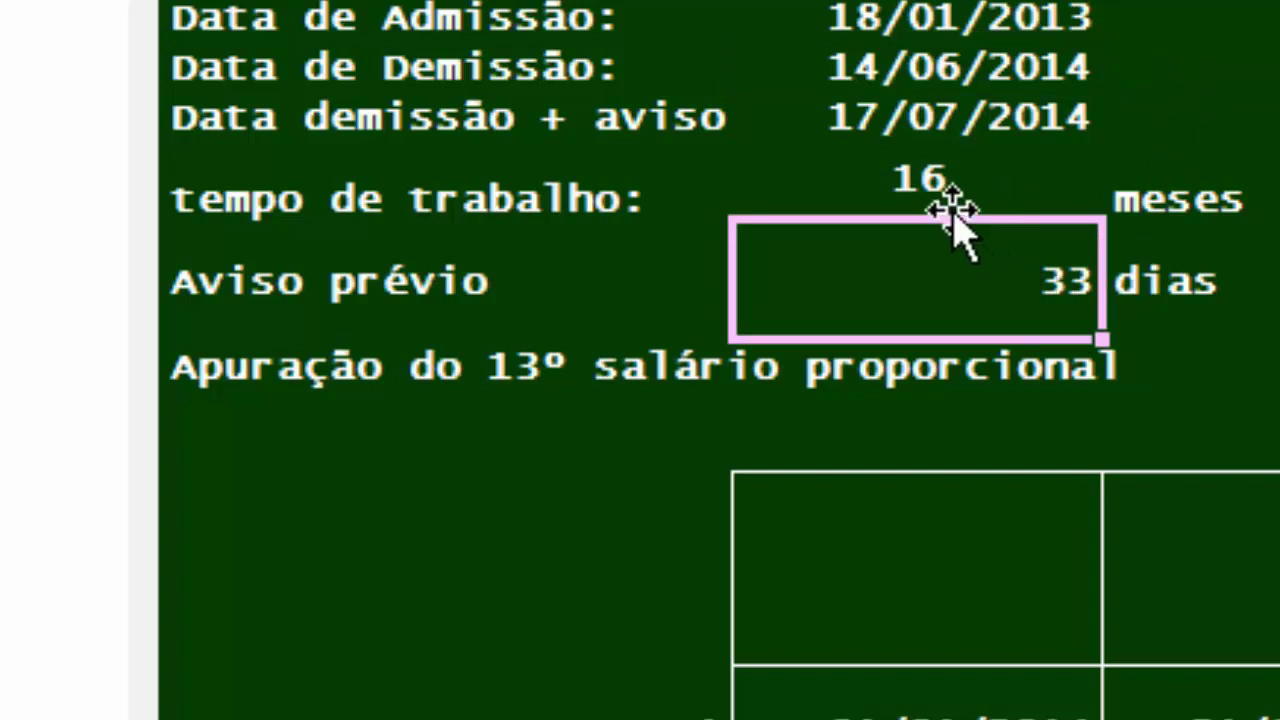
pyautogui.click(843, 124)
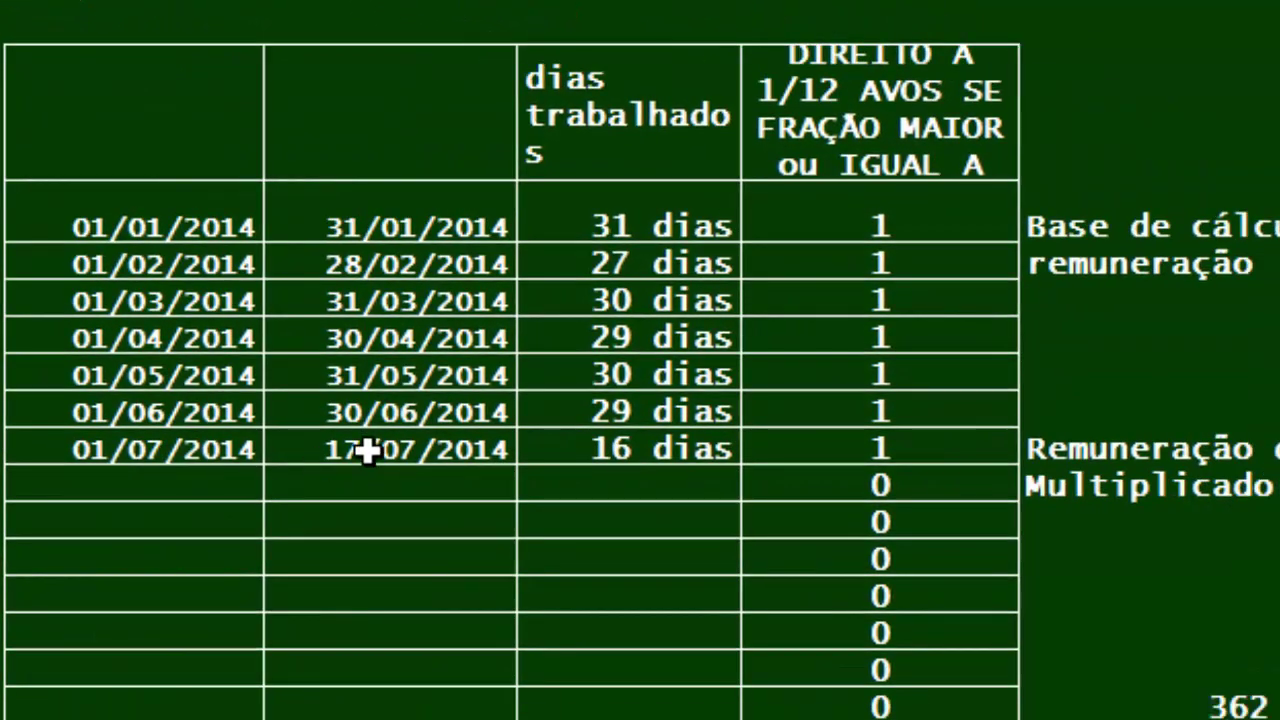
pyautogui.click(628, 626)
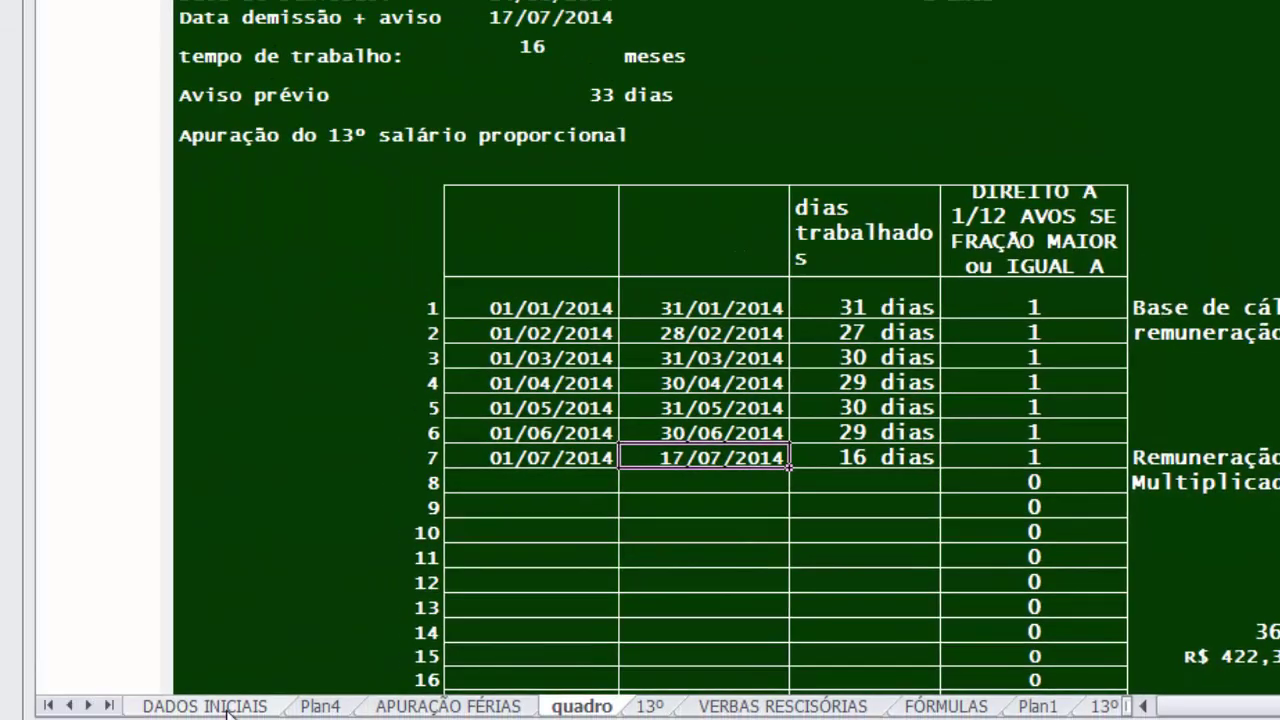
# - Review the DADOS INICIAIS data and compare the vacation twelfths total on APURAÇÃO FÉRIAS with the 13th salary total on quadro
pyautogui.click(228, 708)
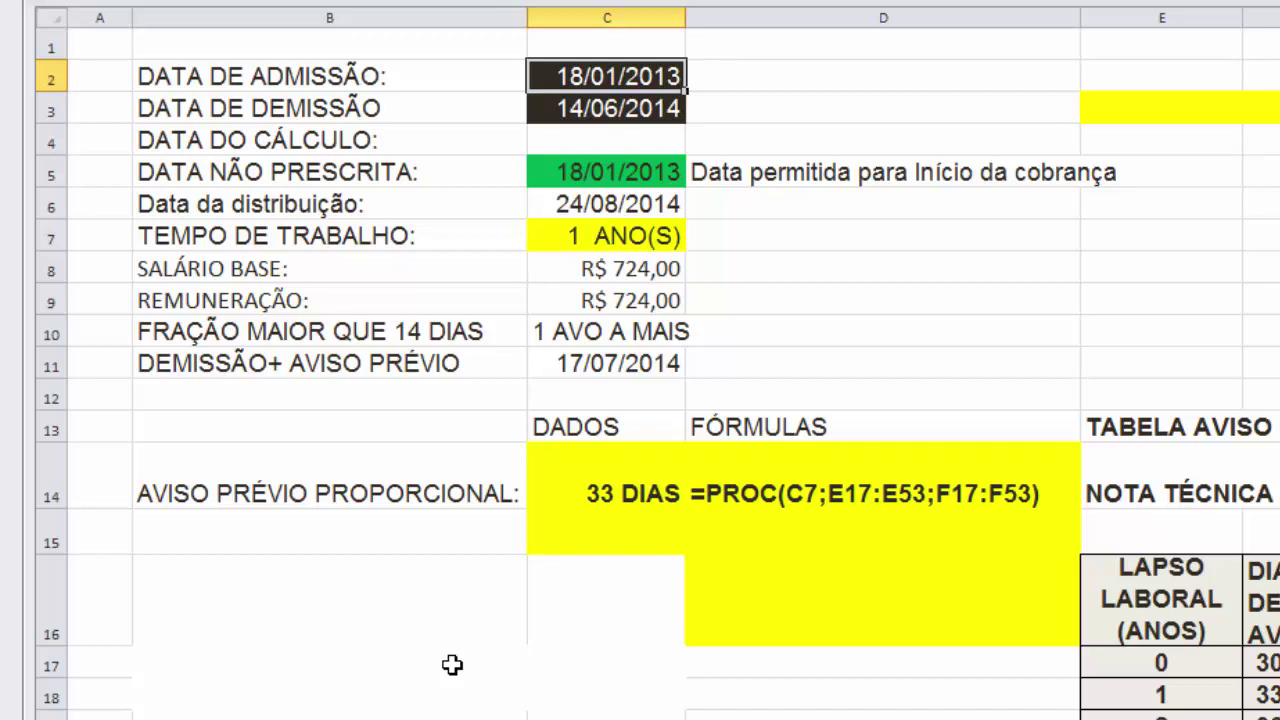
pyautogui.hotkey('ctrl', 'pagedown')
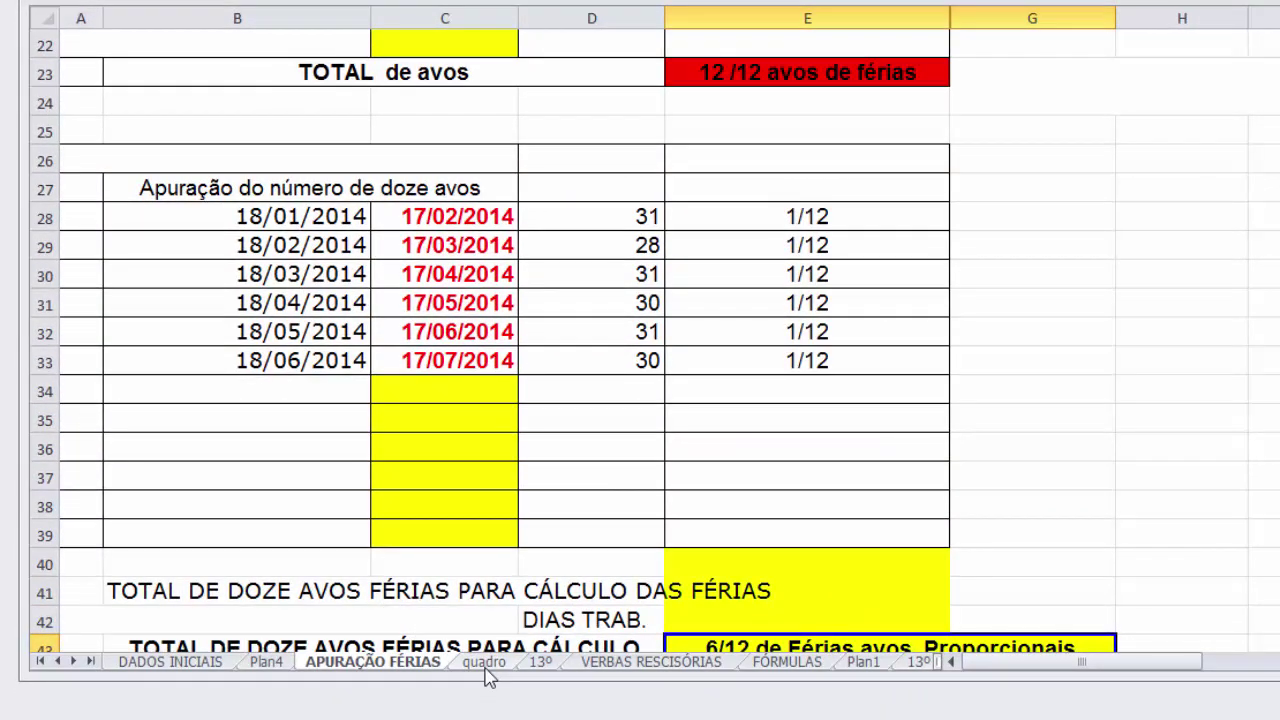
pyautogui.click(484, 662)
pyautogui.scroll(-1, 462, 590)
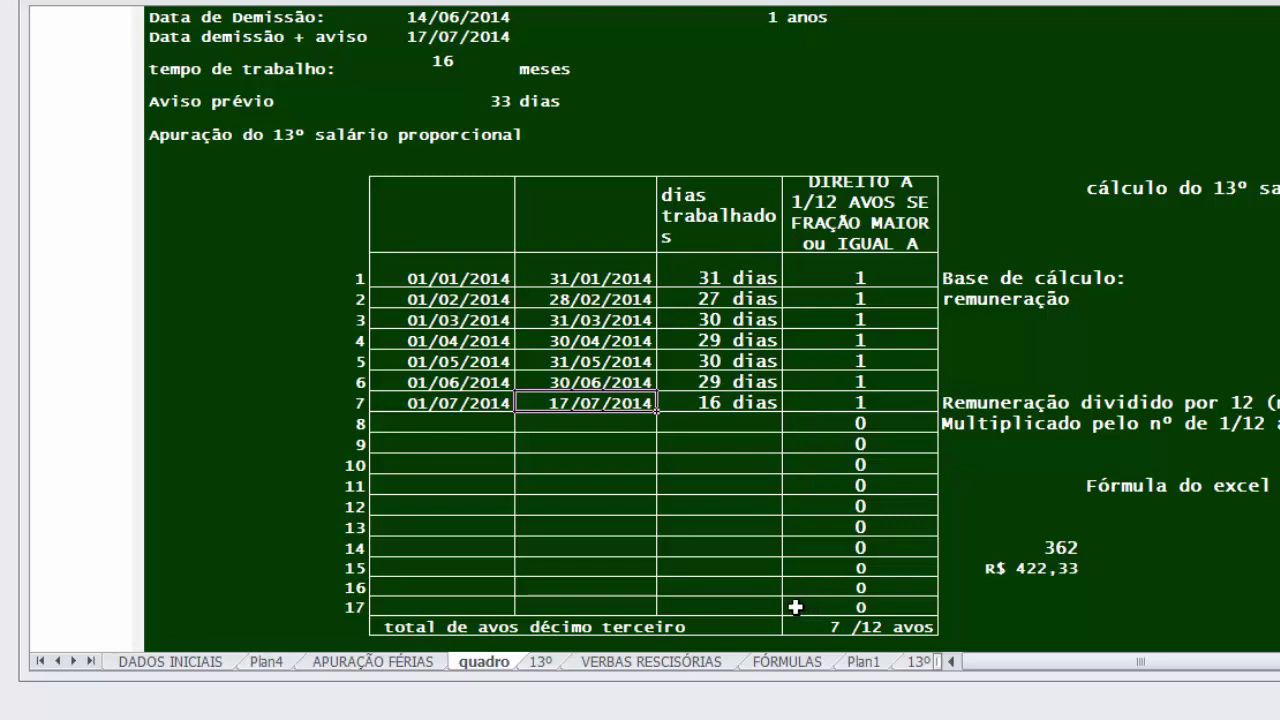
pyautogui.click(390, 663)
pyautogui.scroll(-1, 535, 540)
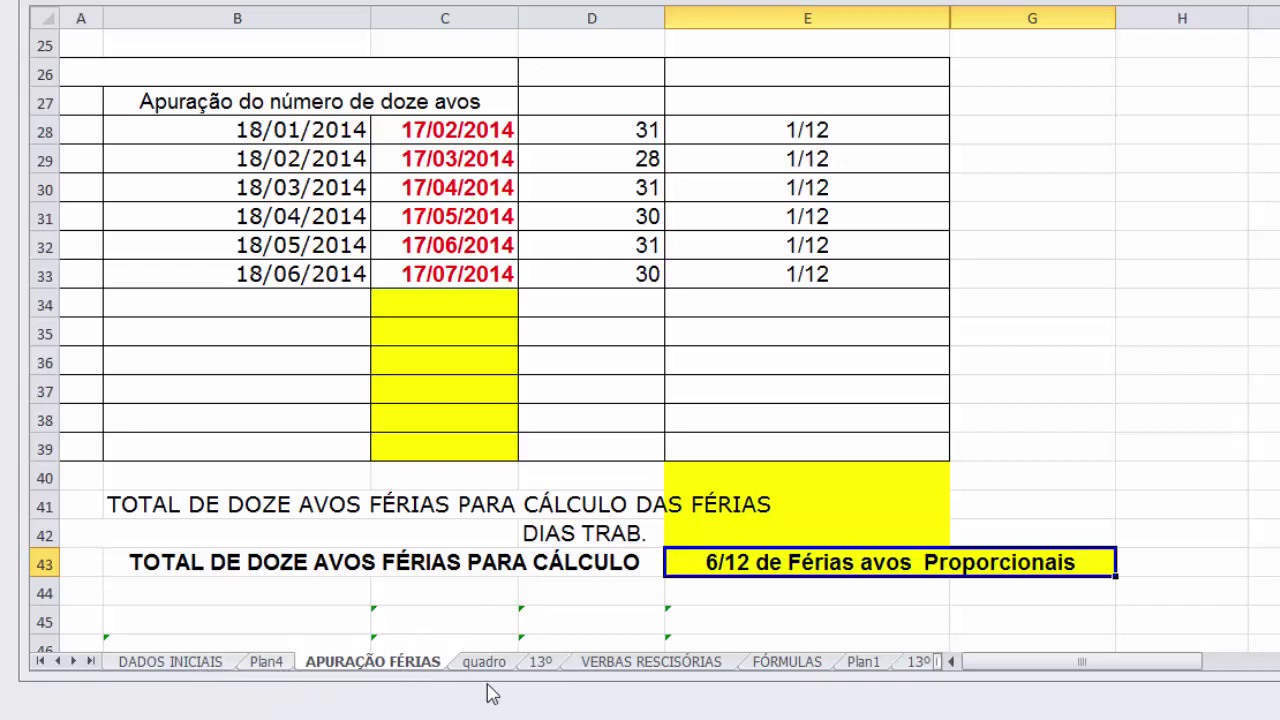
# - On the VERBAS RESCISÓRIAS sheet, enter "FÉRIAS SIMPLES" in B21 of the VERBAS column
pyautogui.click(610, 668)
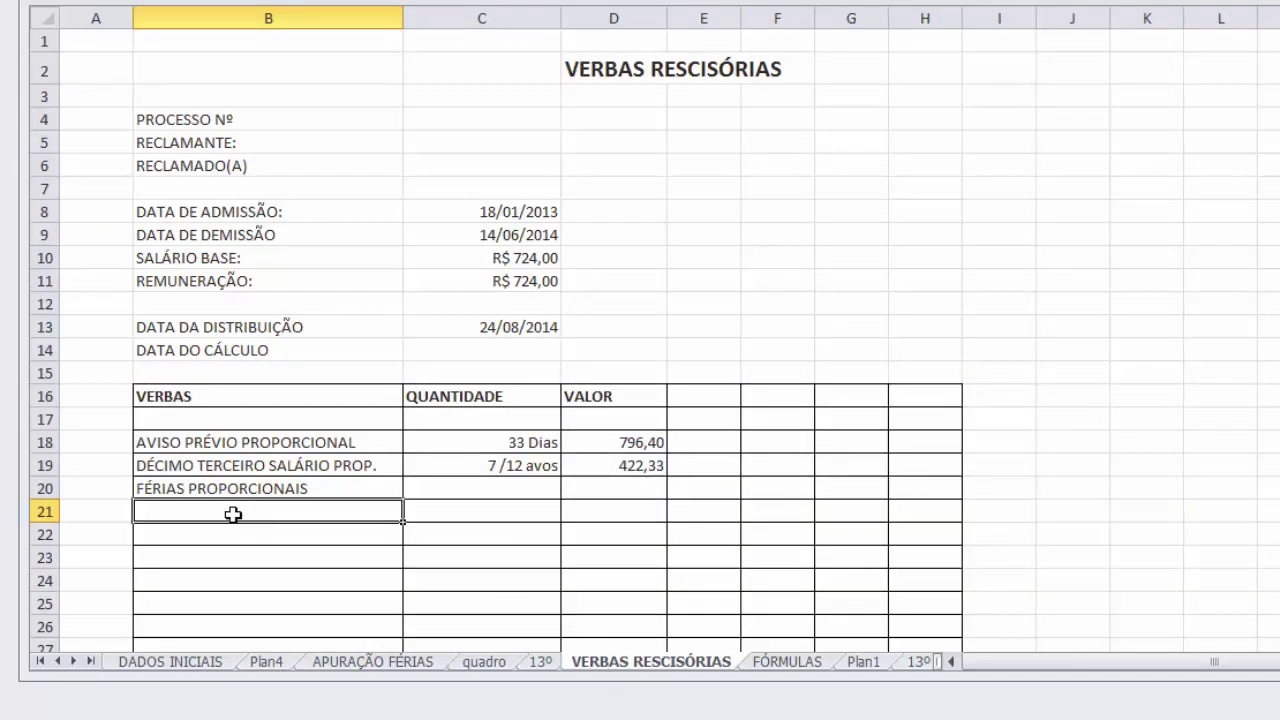
pyautogui.write('fe')
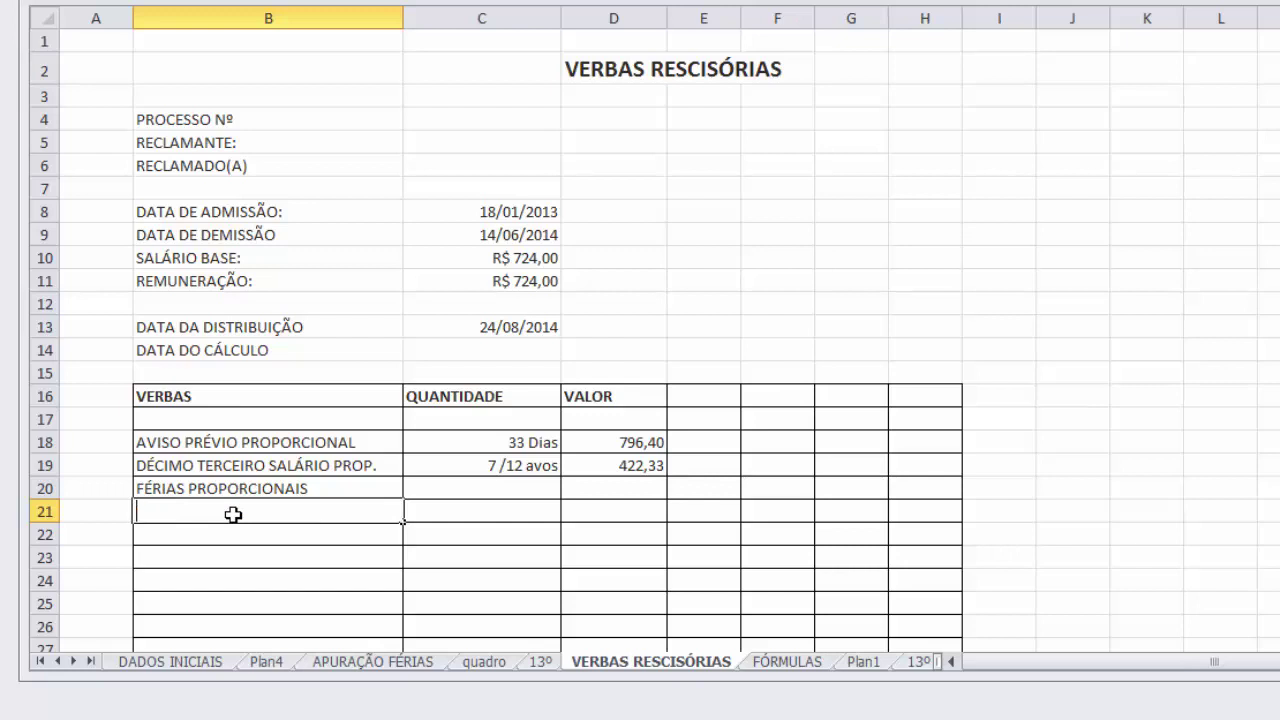
pyautogui.write('F')
pyautogui.press('BackSpace')
pyautogui.press('BackSpace')
pyautogui.write('F')
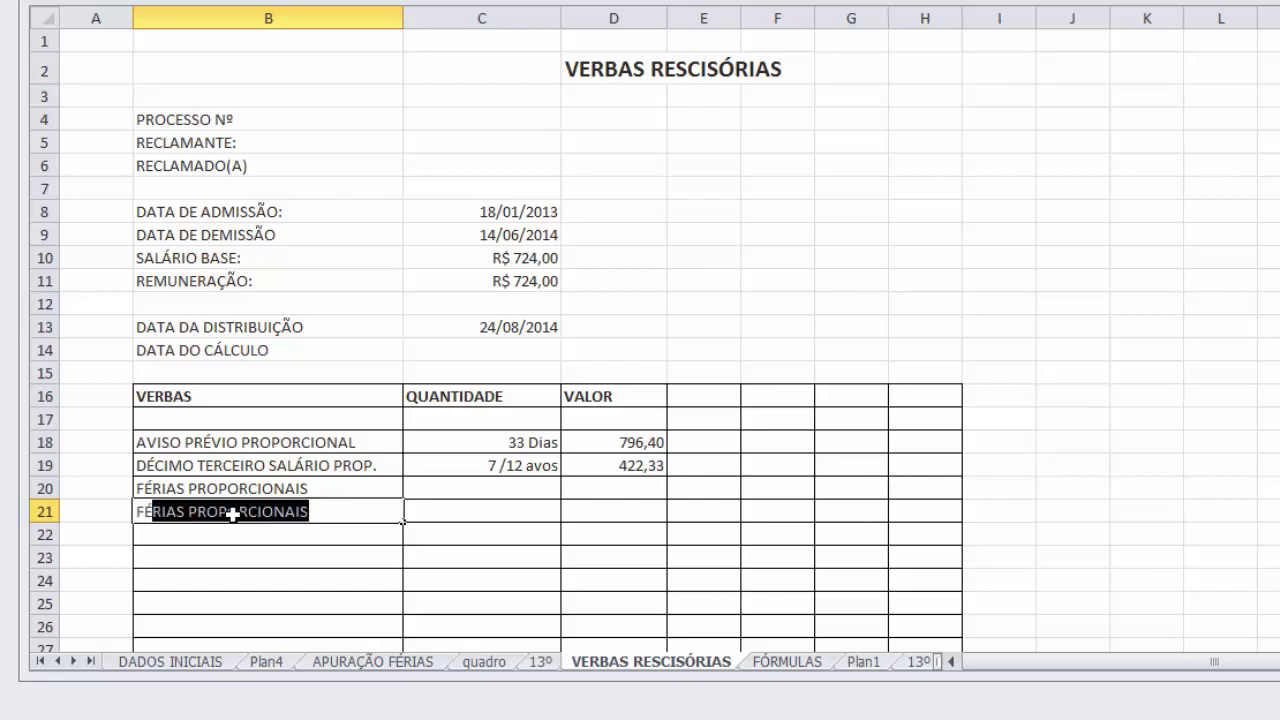
pyautogui.write('ÉRIAS SIMPLES')
pyautogui.press('Return')
# - Enter "FÉRAIS PROPORCIONAIS" in B22 and "FÉRIAS EM DOBRO" in B23
pyautogui.write('FÉRAIS P')
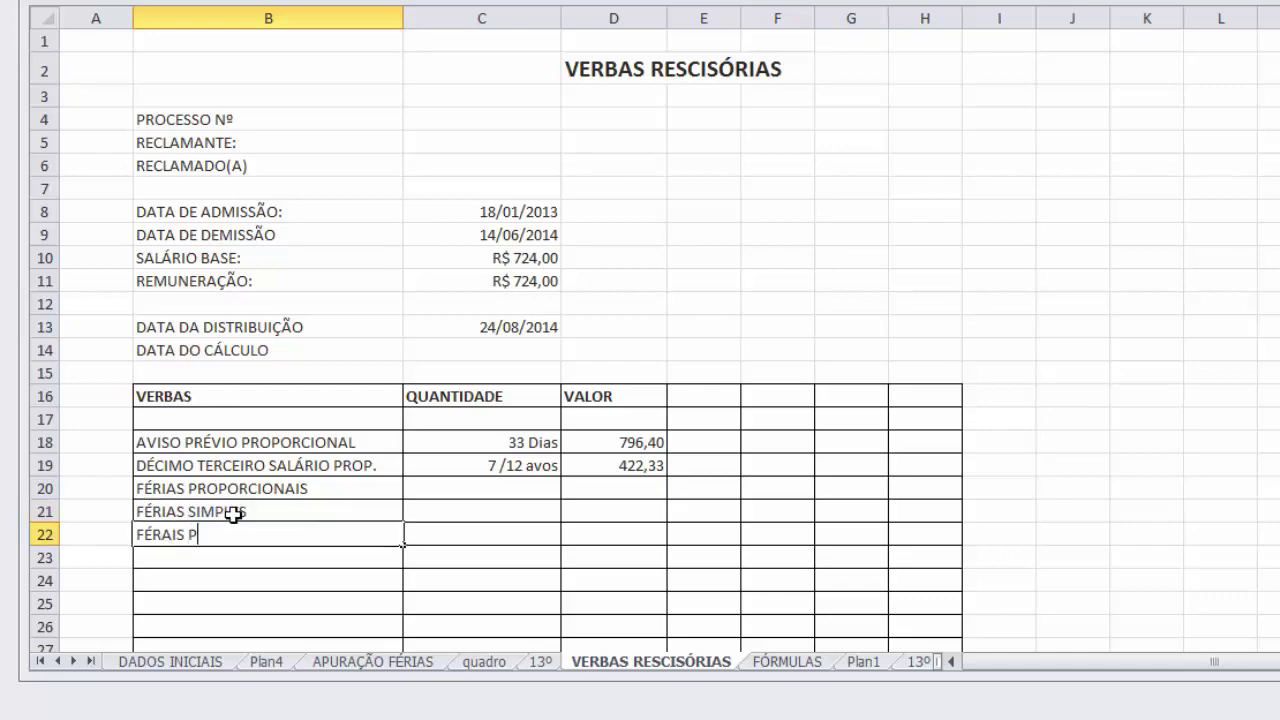
pyautogui.write('ROPORCIO')
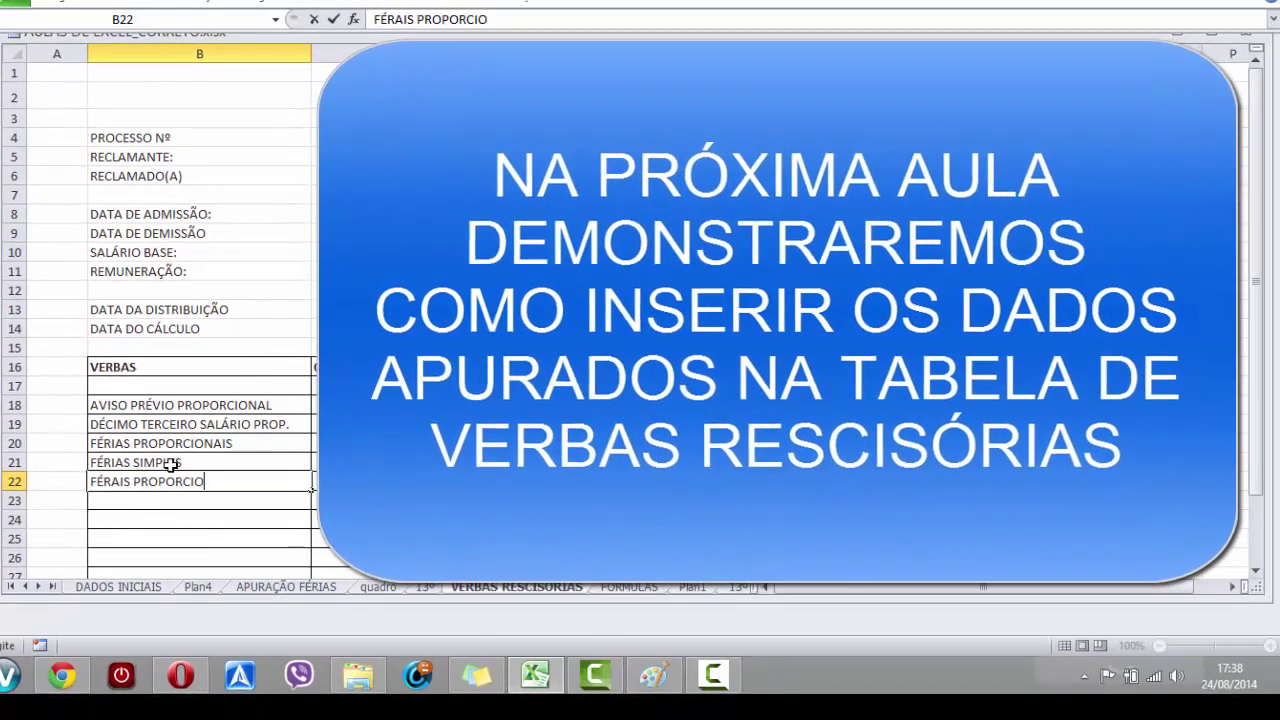
pyautogui.write('NAIS')
pyautogui.press('Return')
pyautogui.write('FÉ')
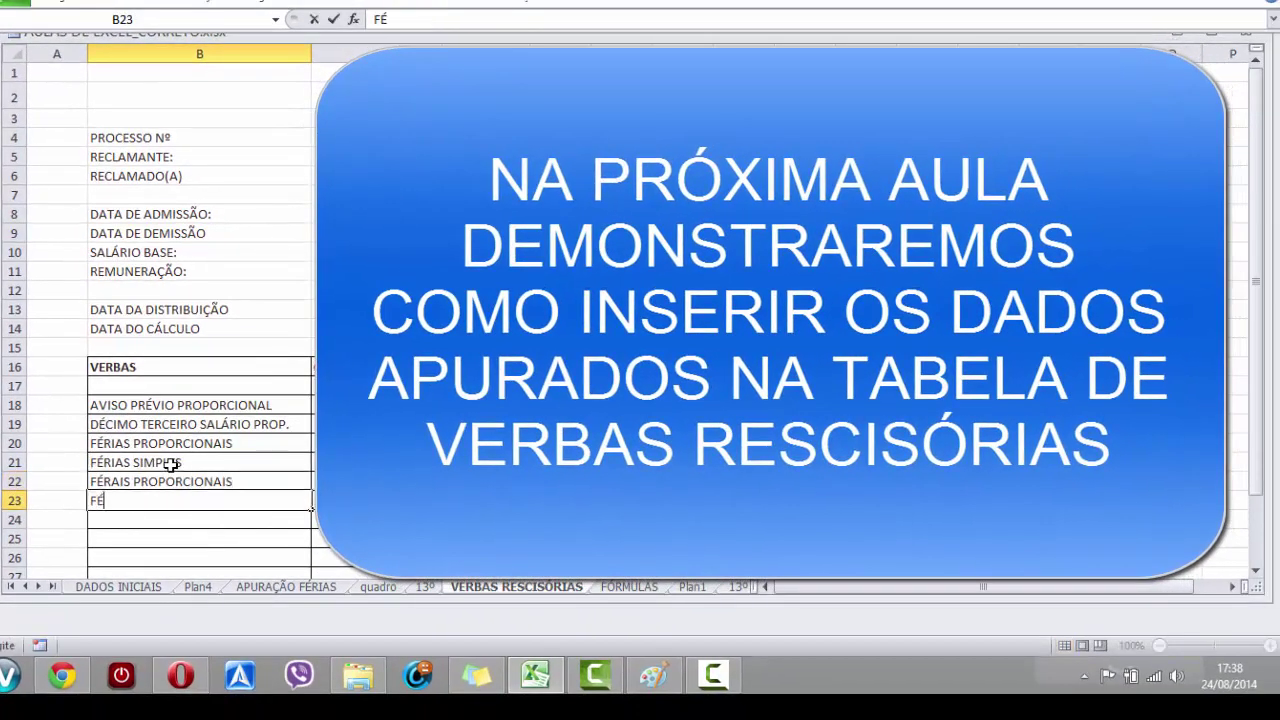
pyautogui.write('RIAS EM DOBRO')
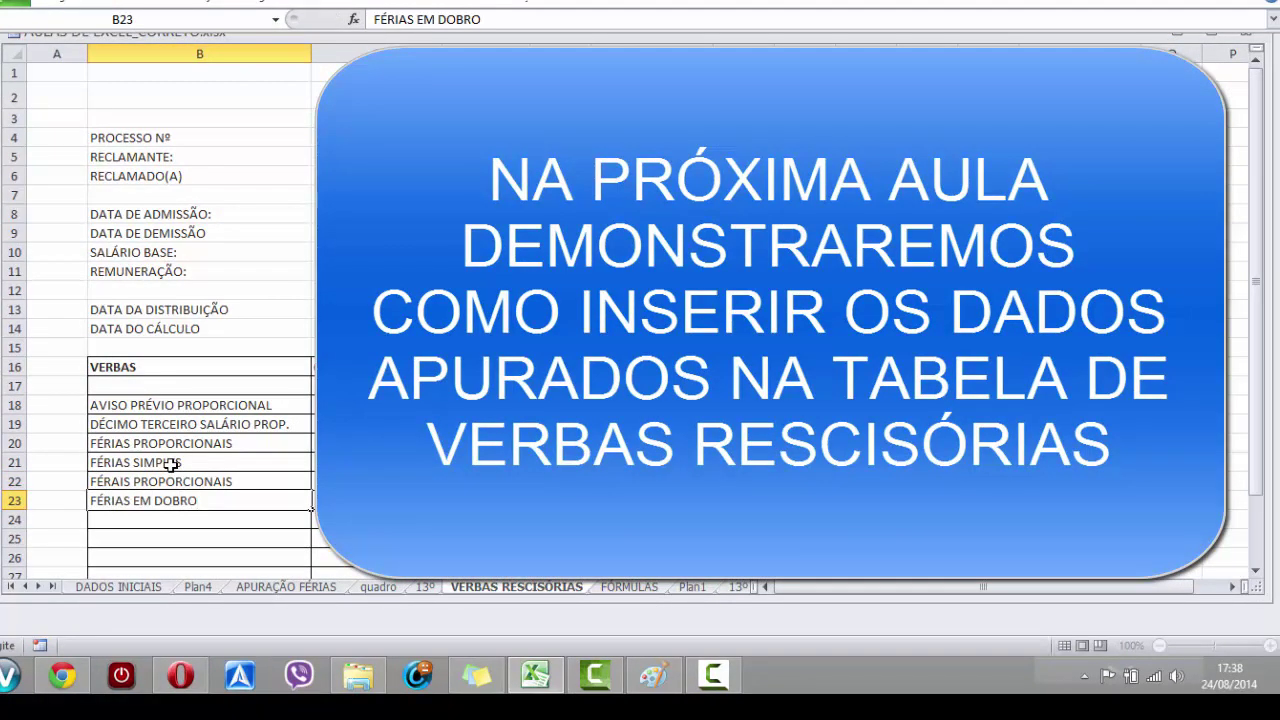
pyautogui.press('Return')
# - Begin the one-third vacation label in B24 with the text "1/3 DE FÉR"
pyautogui.write('1/3 DE FÉRAIS')
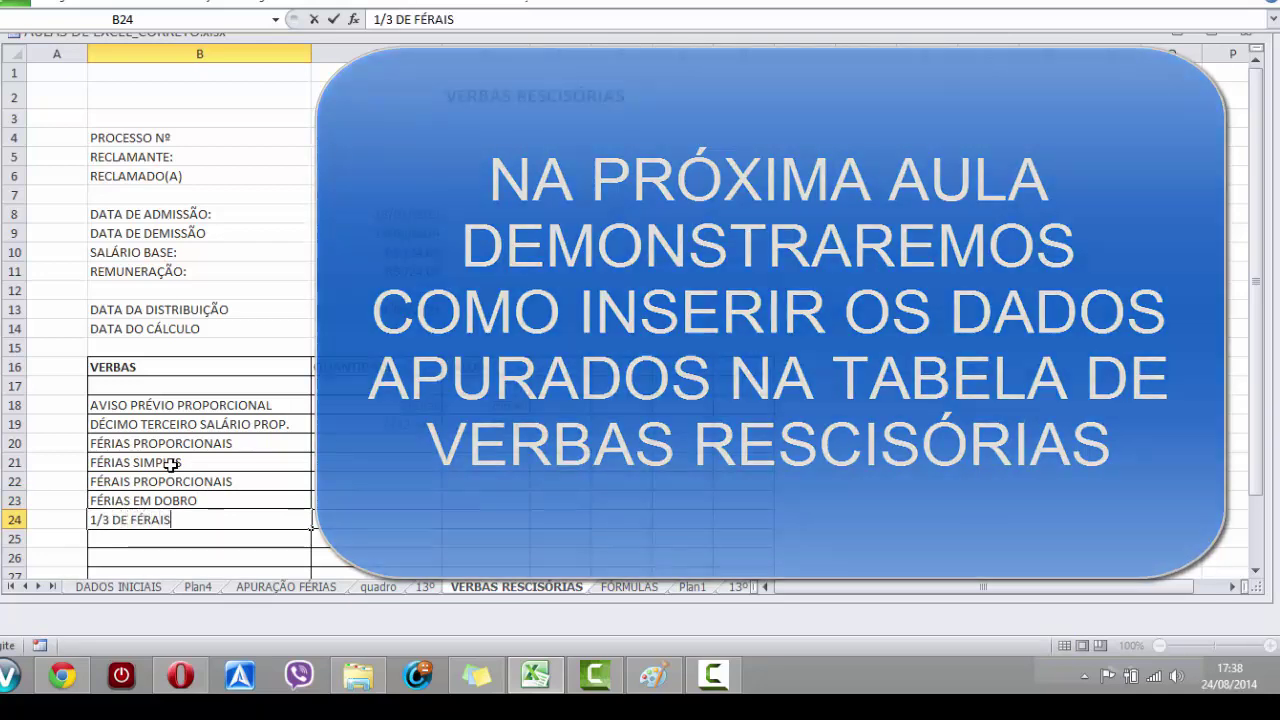
pyautogui.press('BackSpace')
pyautogui.press('BackSpace')
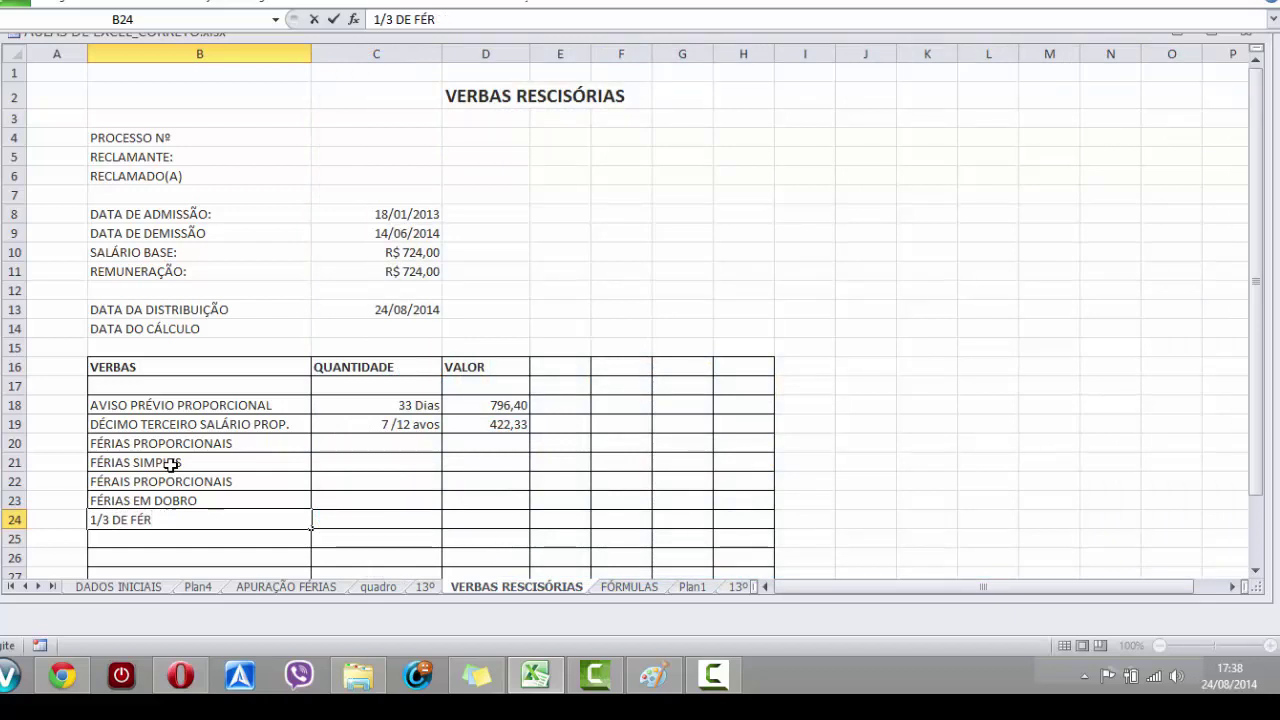